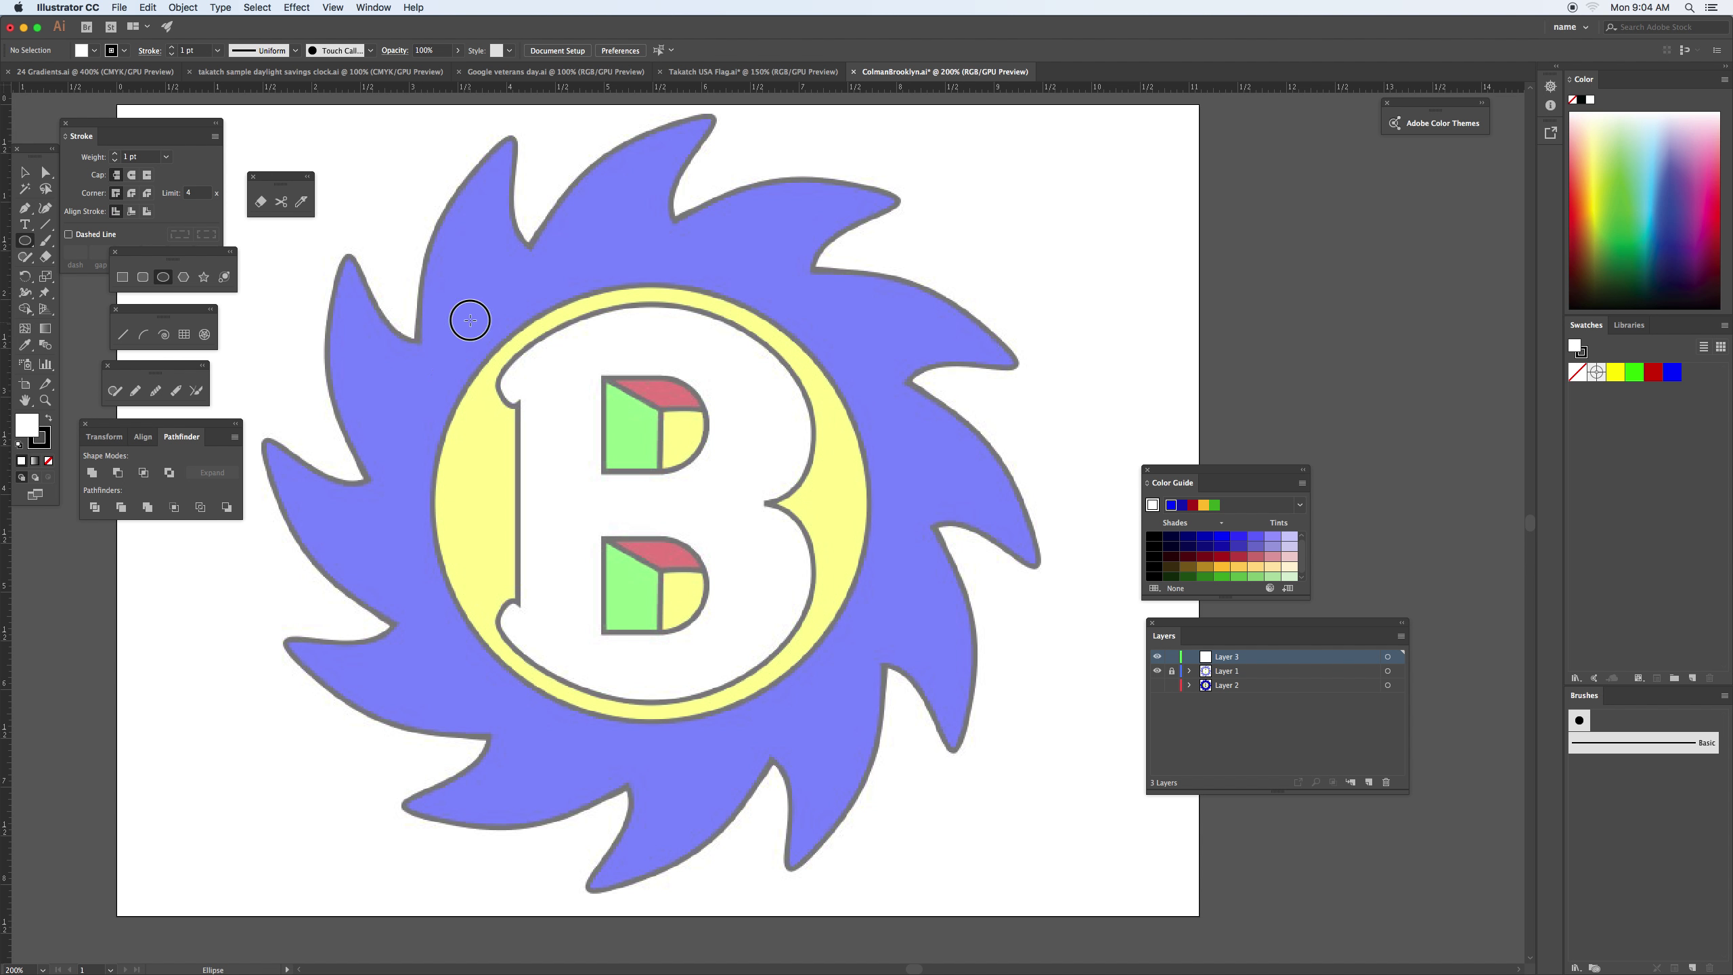
Draw a circle about 4.44 in across over the template's yellow circle and place vertical and horizontal guides through its center
left_click_drag(469, 319, 797, 720)
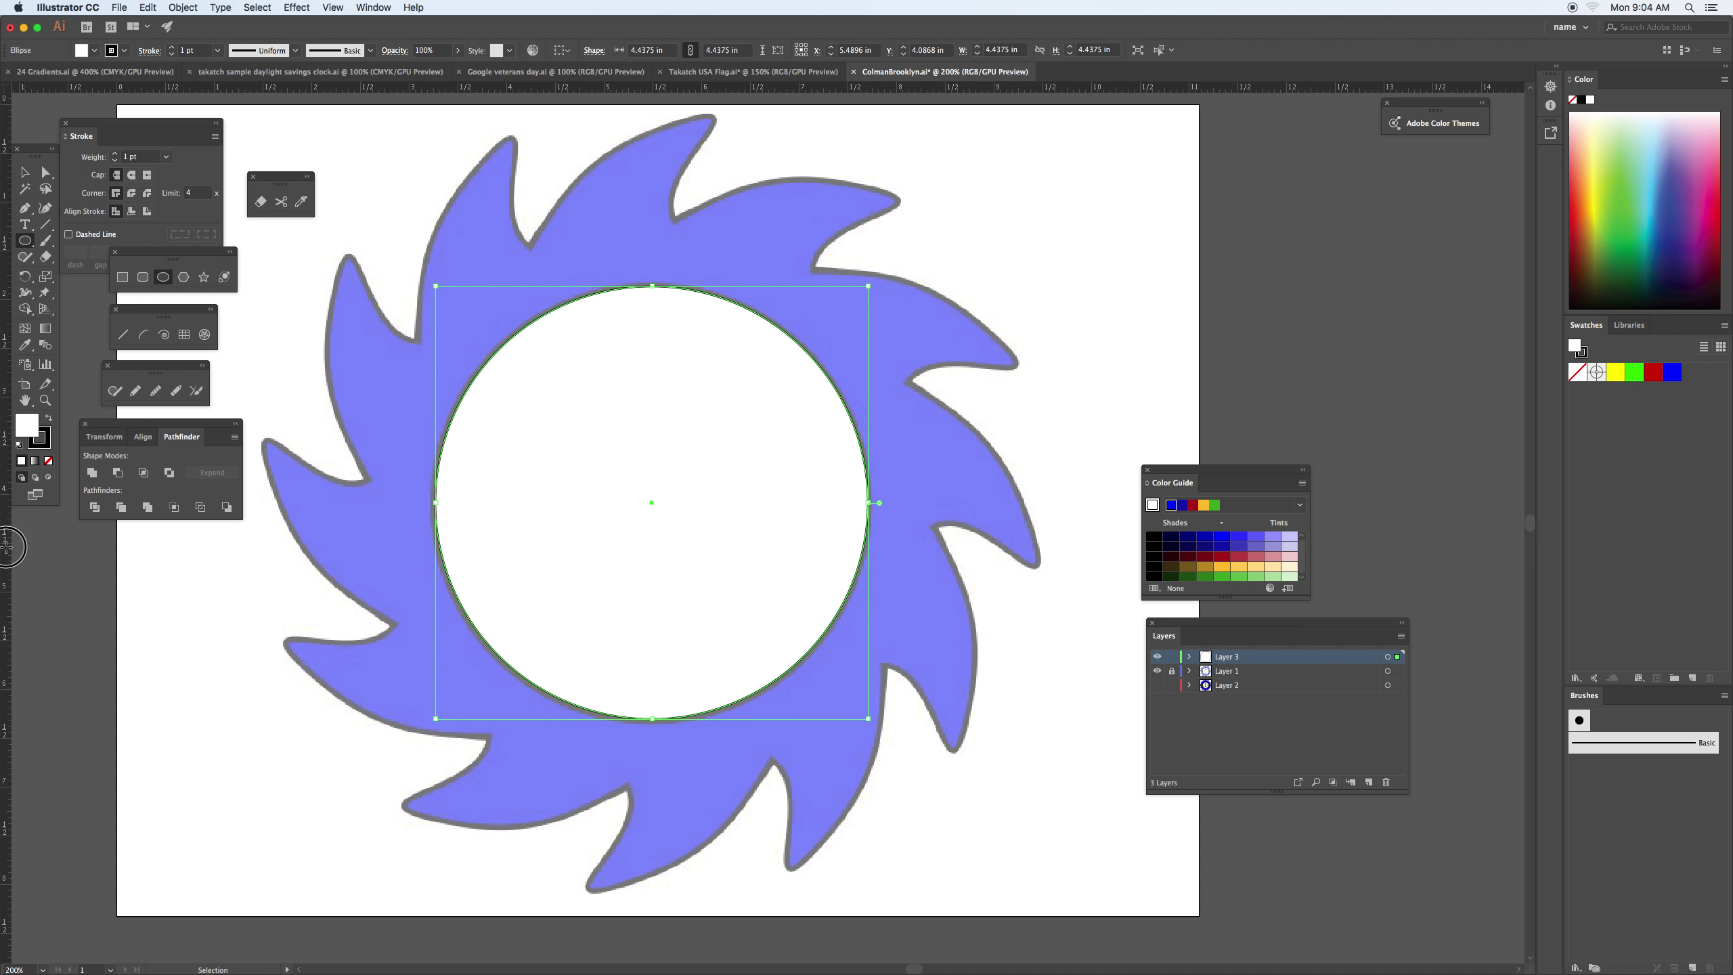
left_click_drag(8, 545, 649, 517)
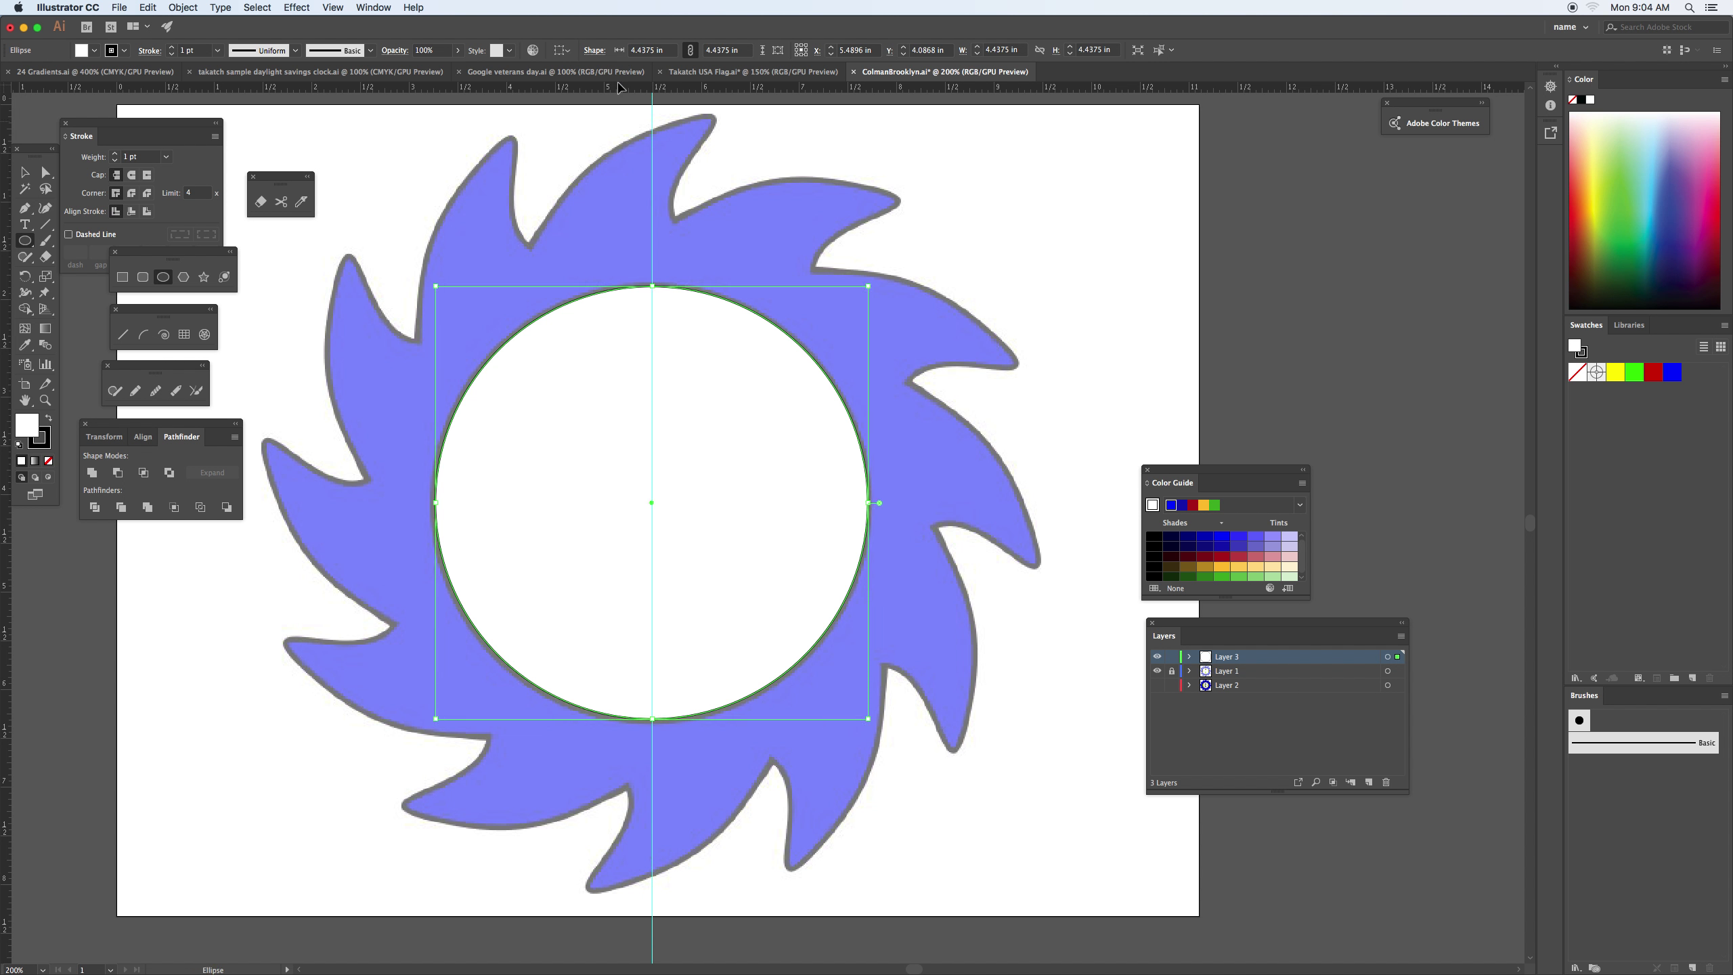
left_click_drag(619, 87, 657, 502)
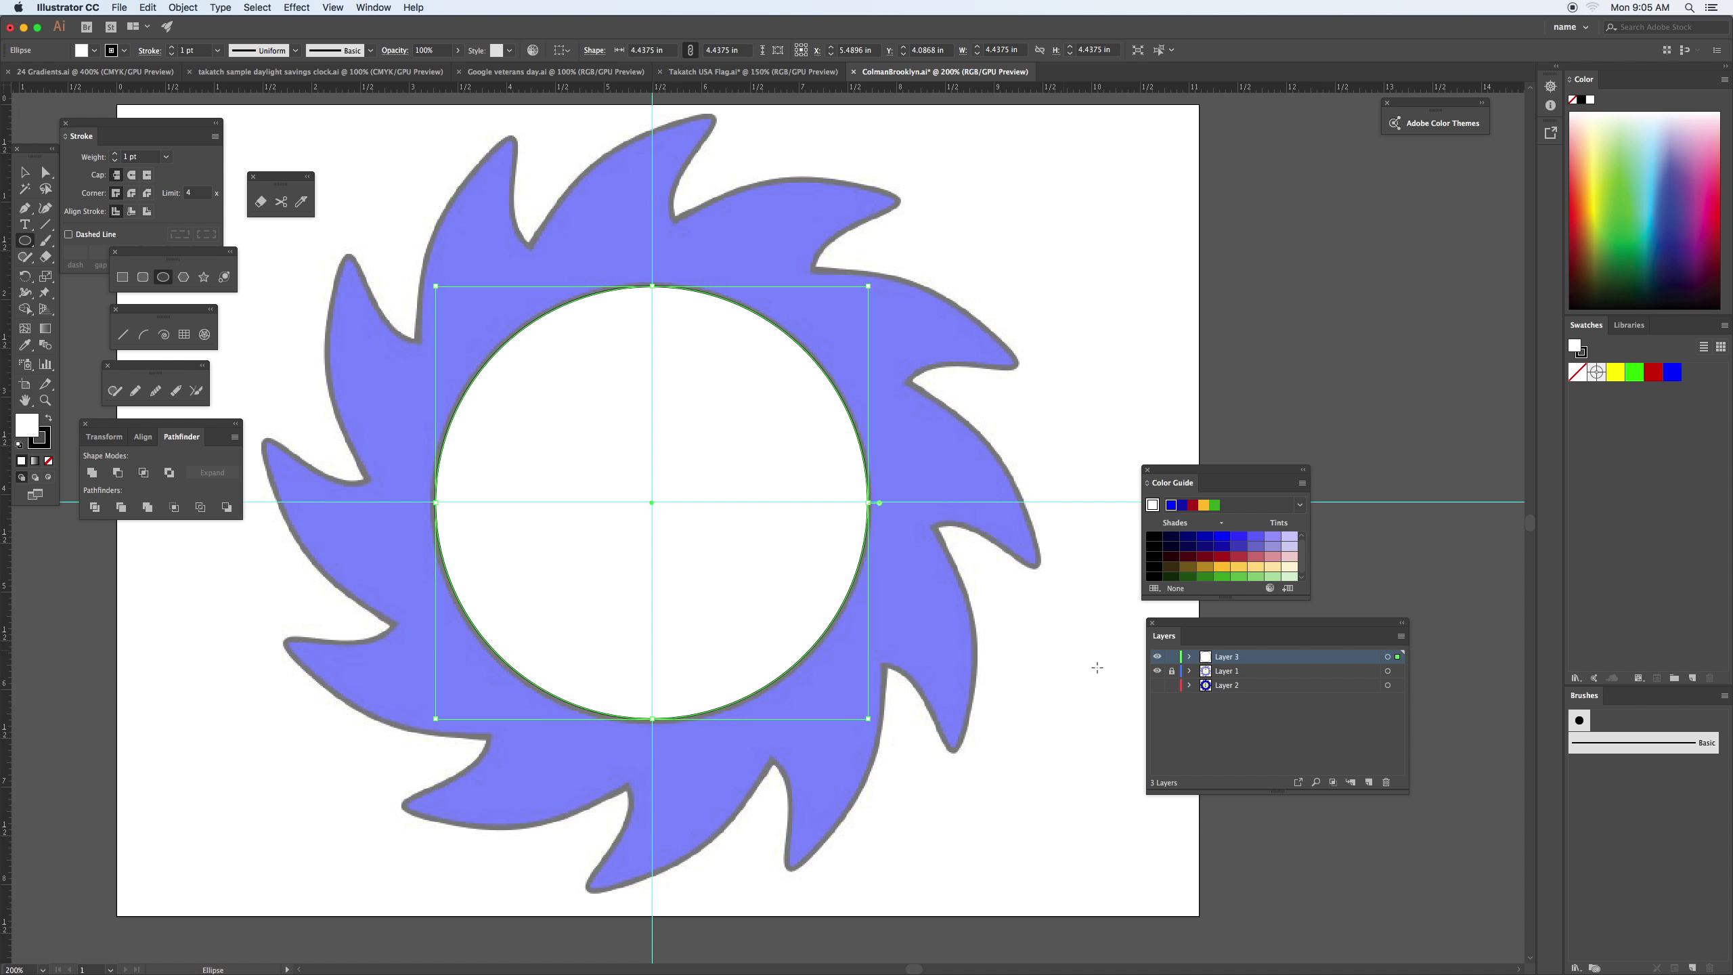
Hide the white circle drawn over the template, leaving its layer visible
left_click(1156, 656)
left_click(1157, 656)
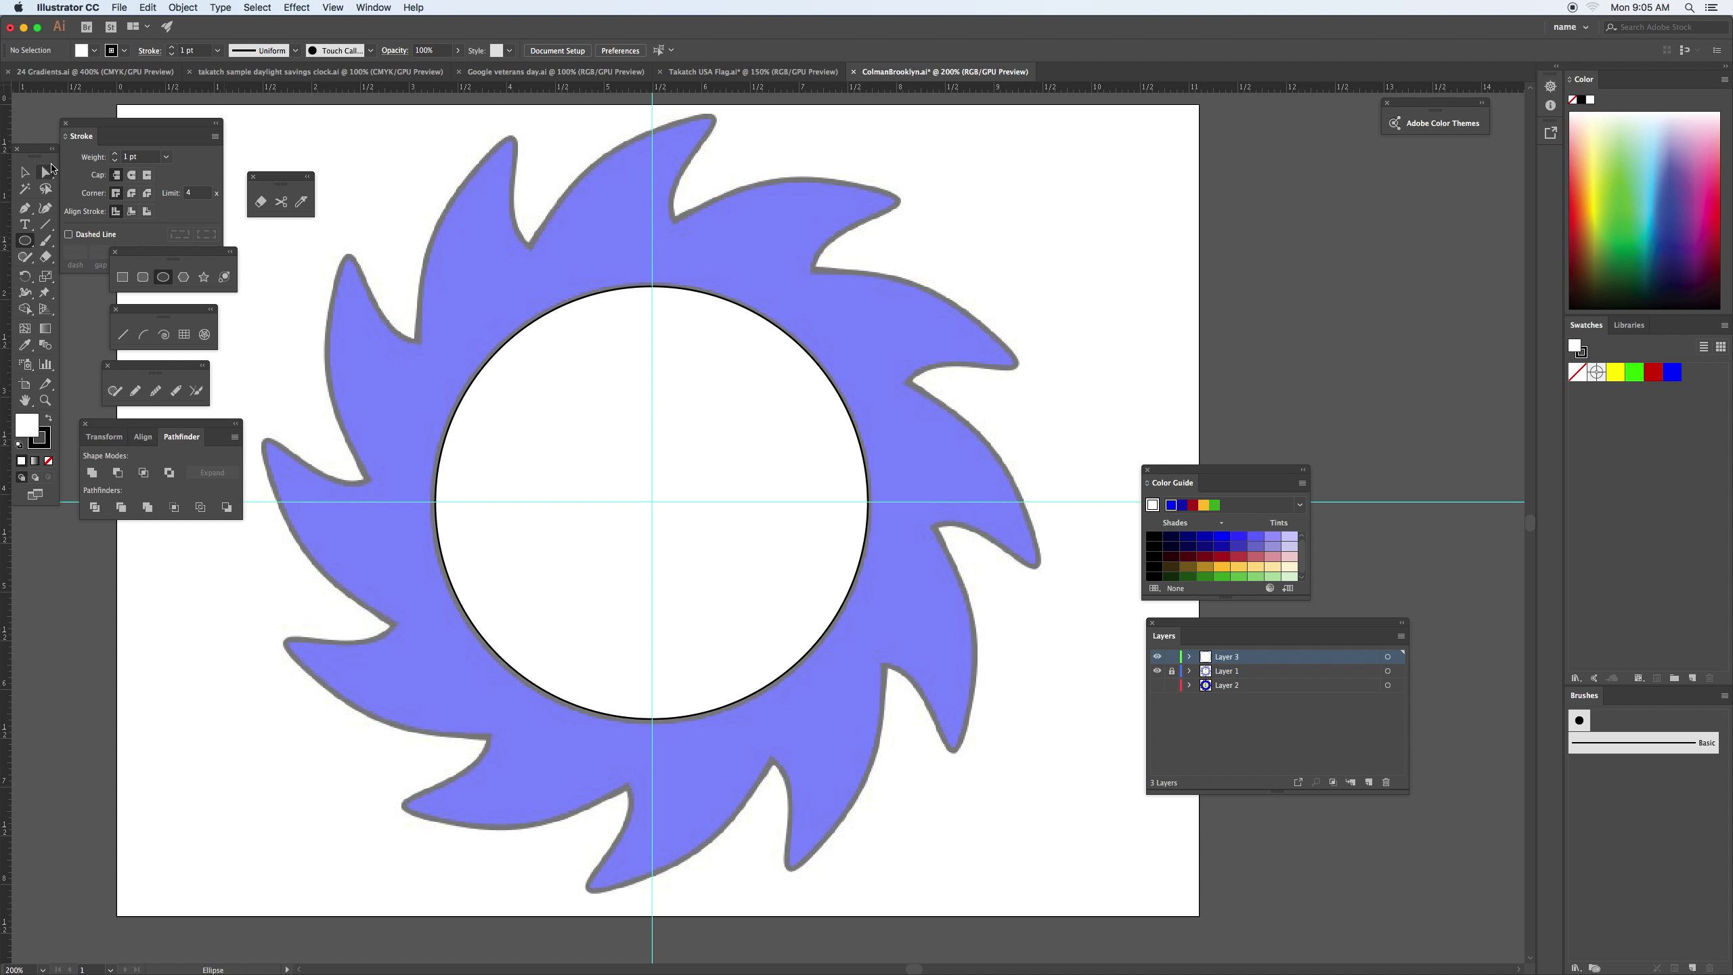
left_click(25, 172)
left_click(508, 353)
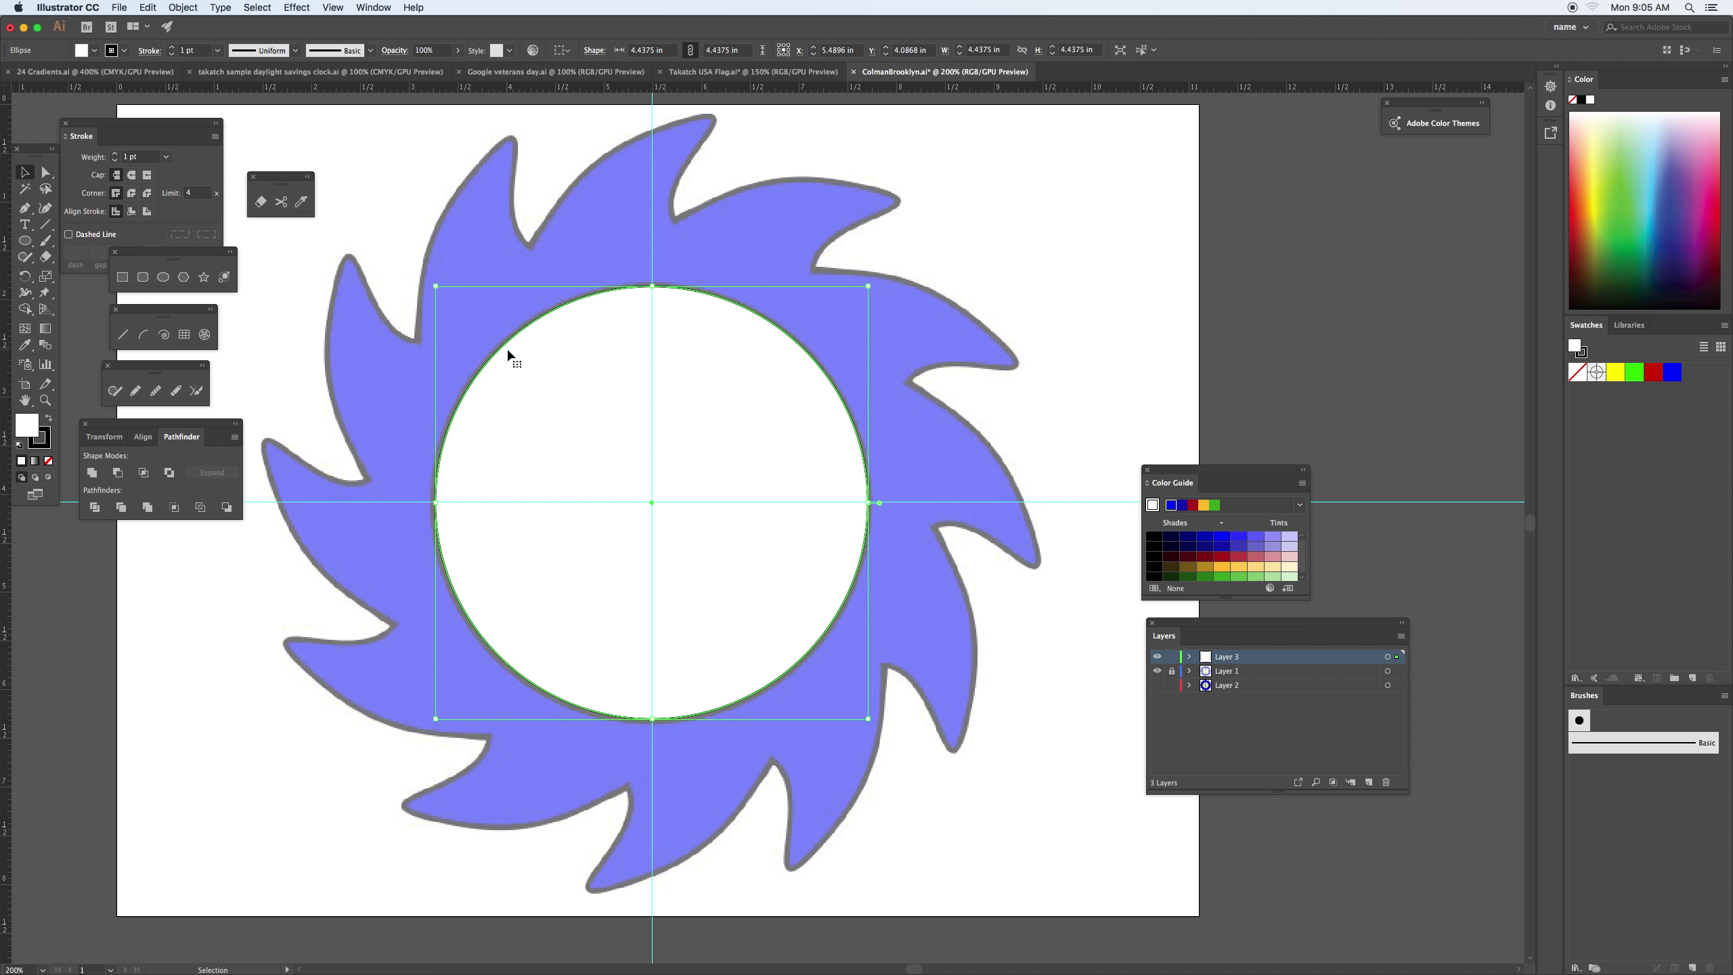
left_click(185, 8)
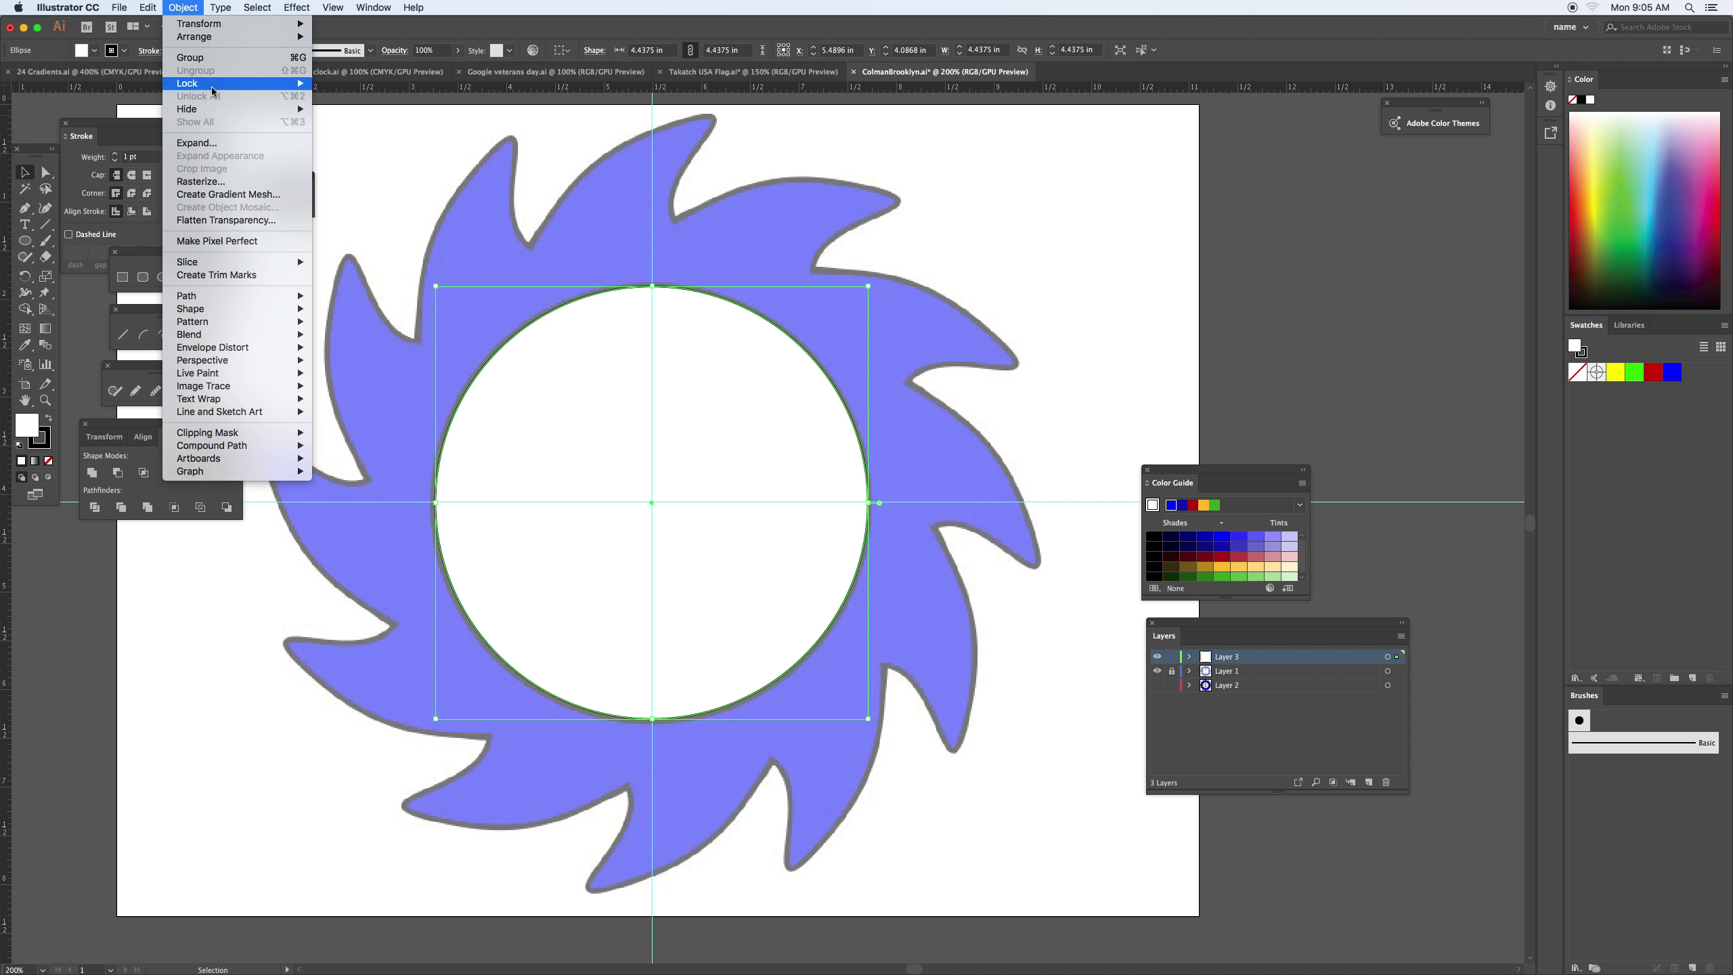
mouse_move(219, 109)
left_click(332, 112)
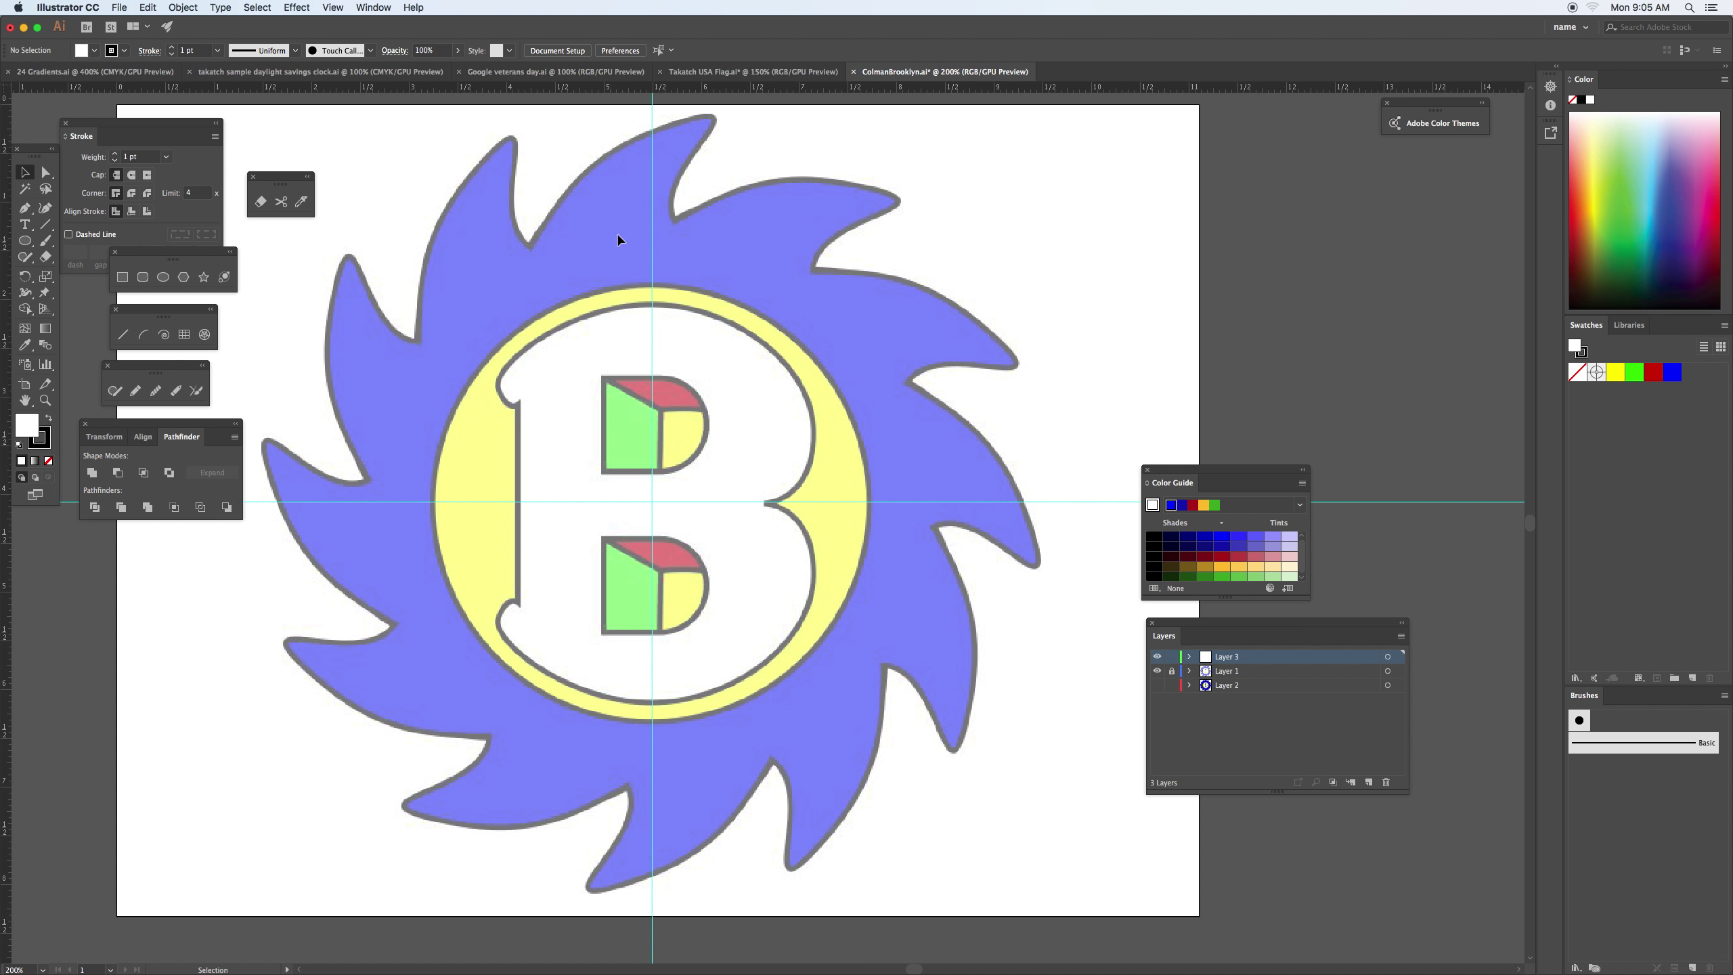
Trace the long outer curve of the top spike with the Pen tool from its base to its tip, nudging the tip anchor up and right
left_click_drag(619, 234, 649, 359)
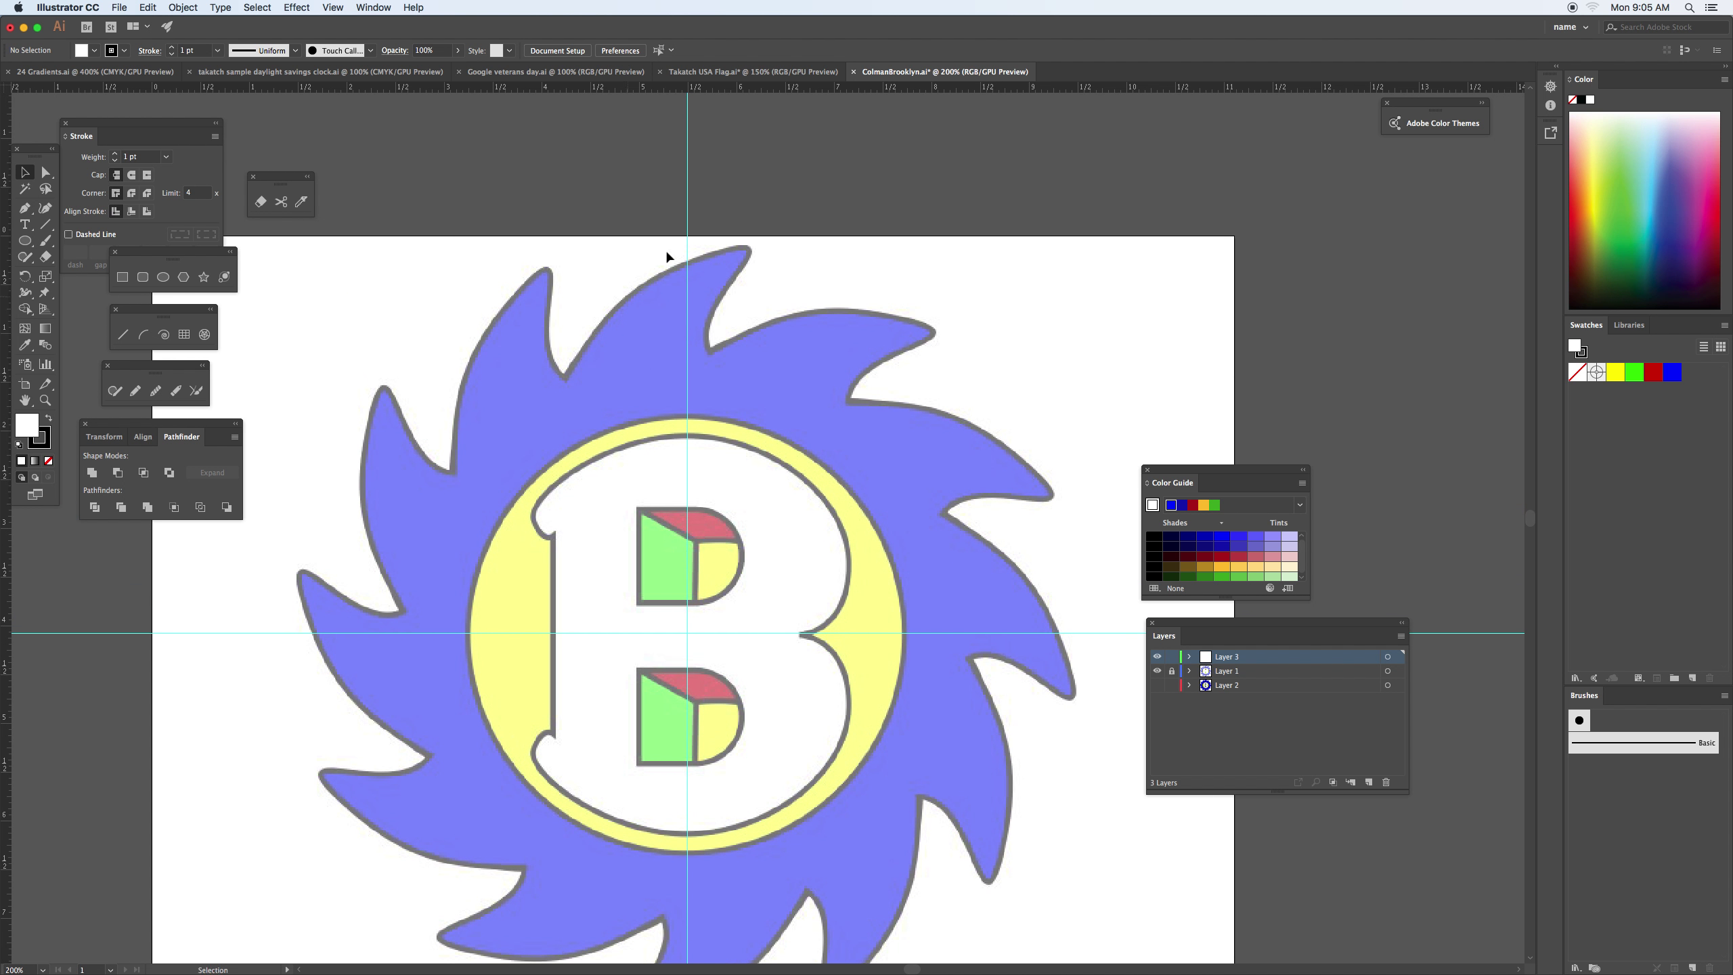
left_click(24, 209)
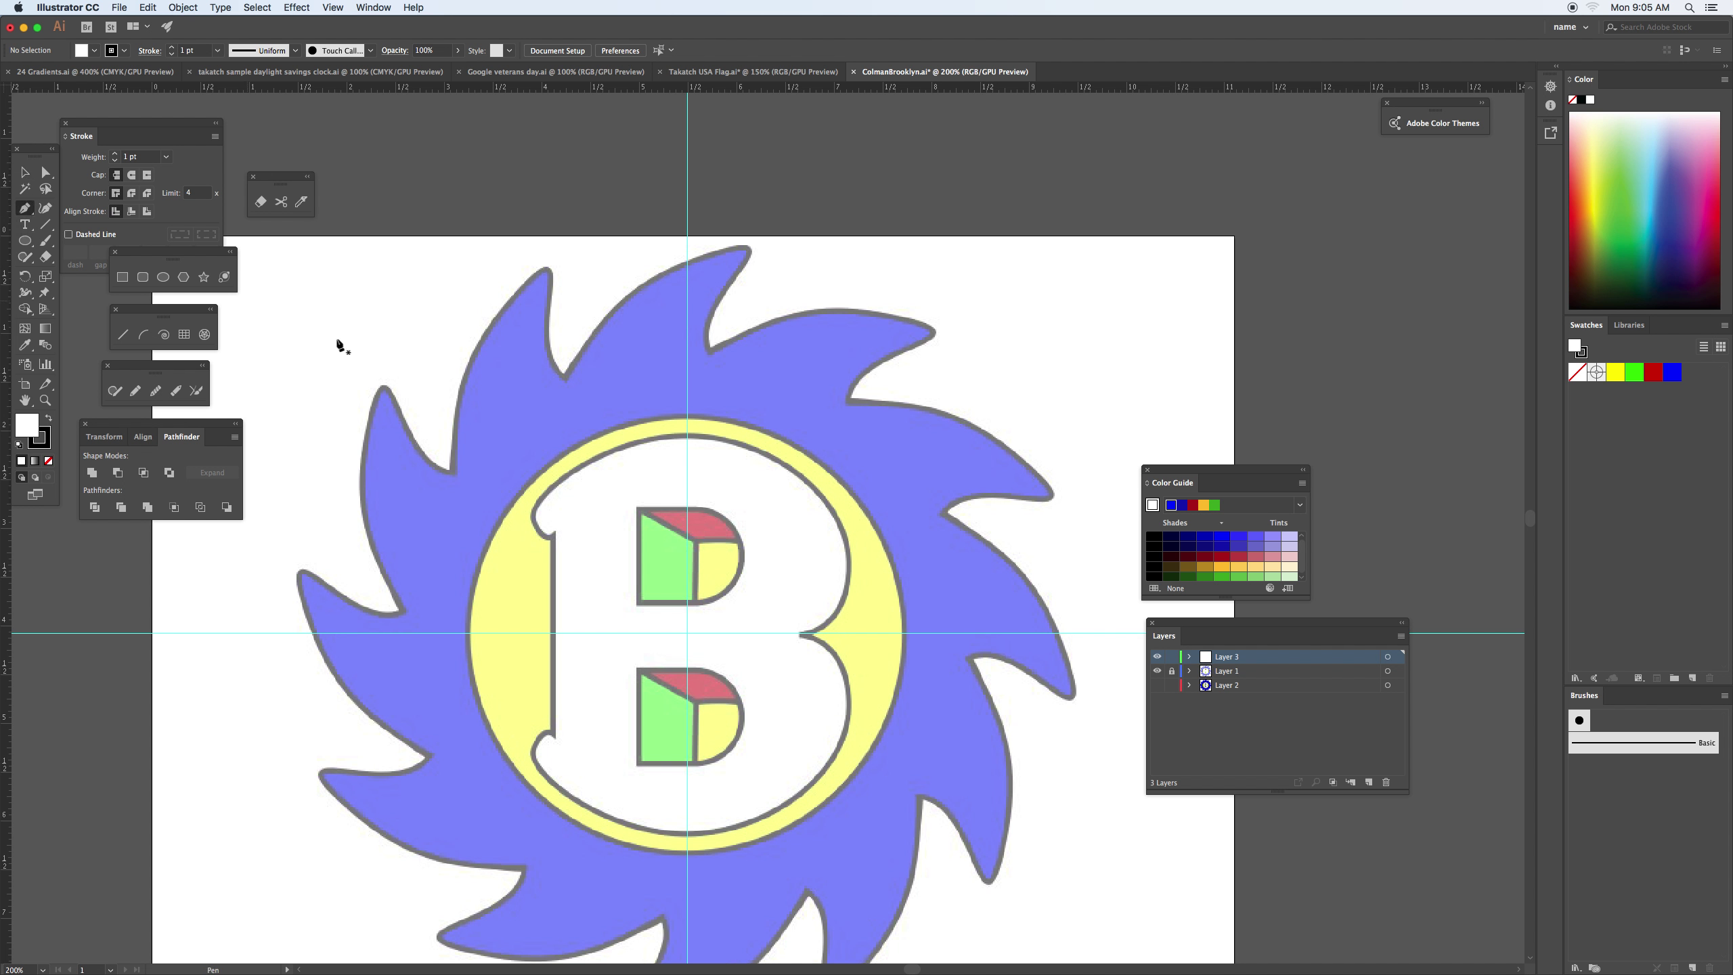
left_click(558, 398)
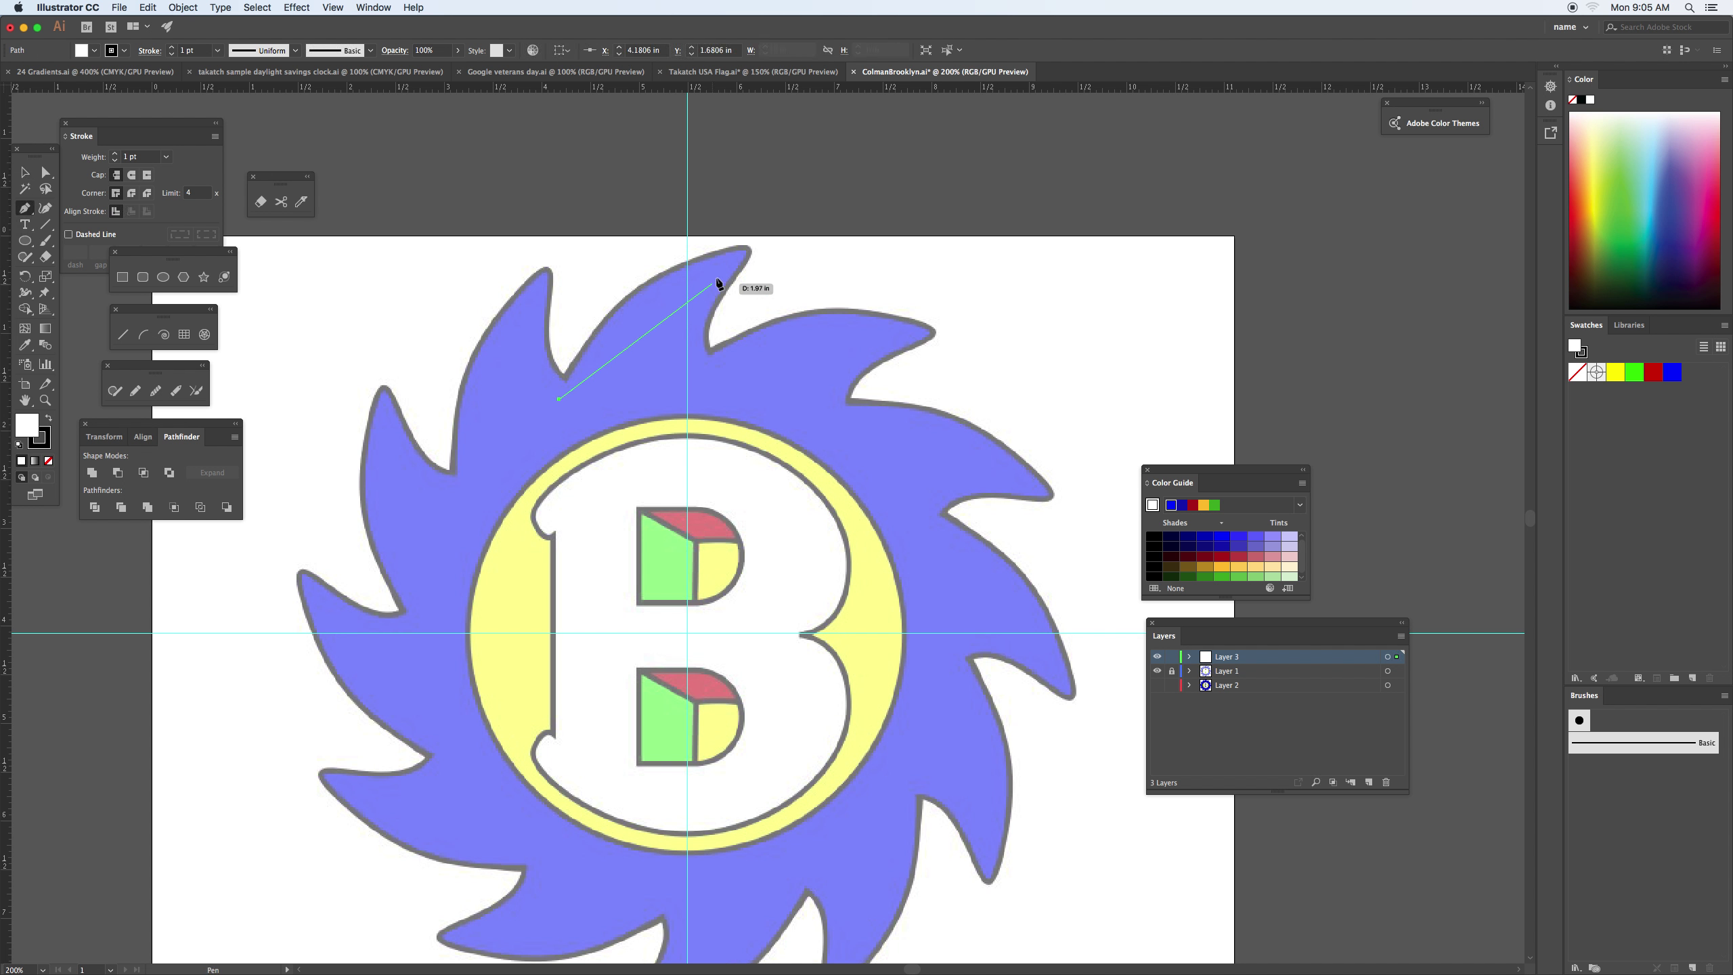
left_click_drag(749, 250, 889, 236)
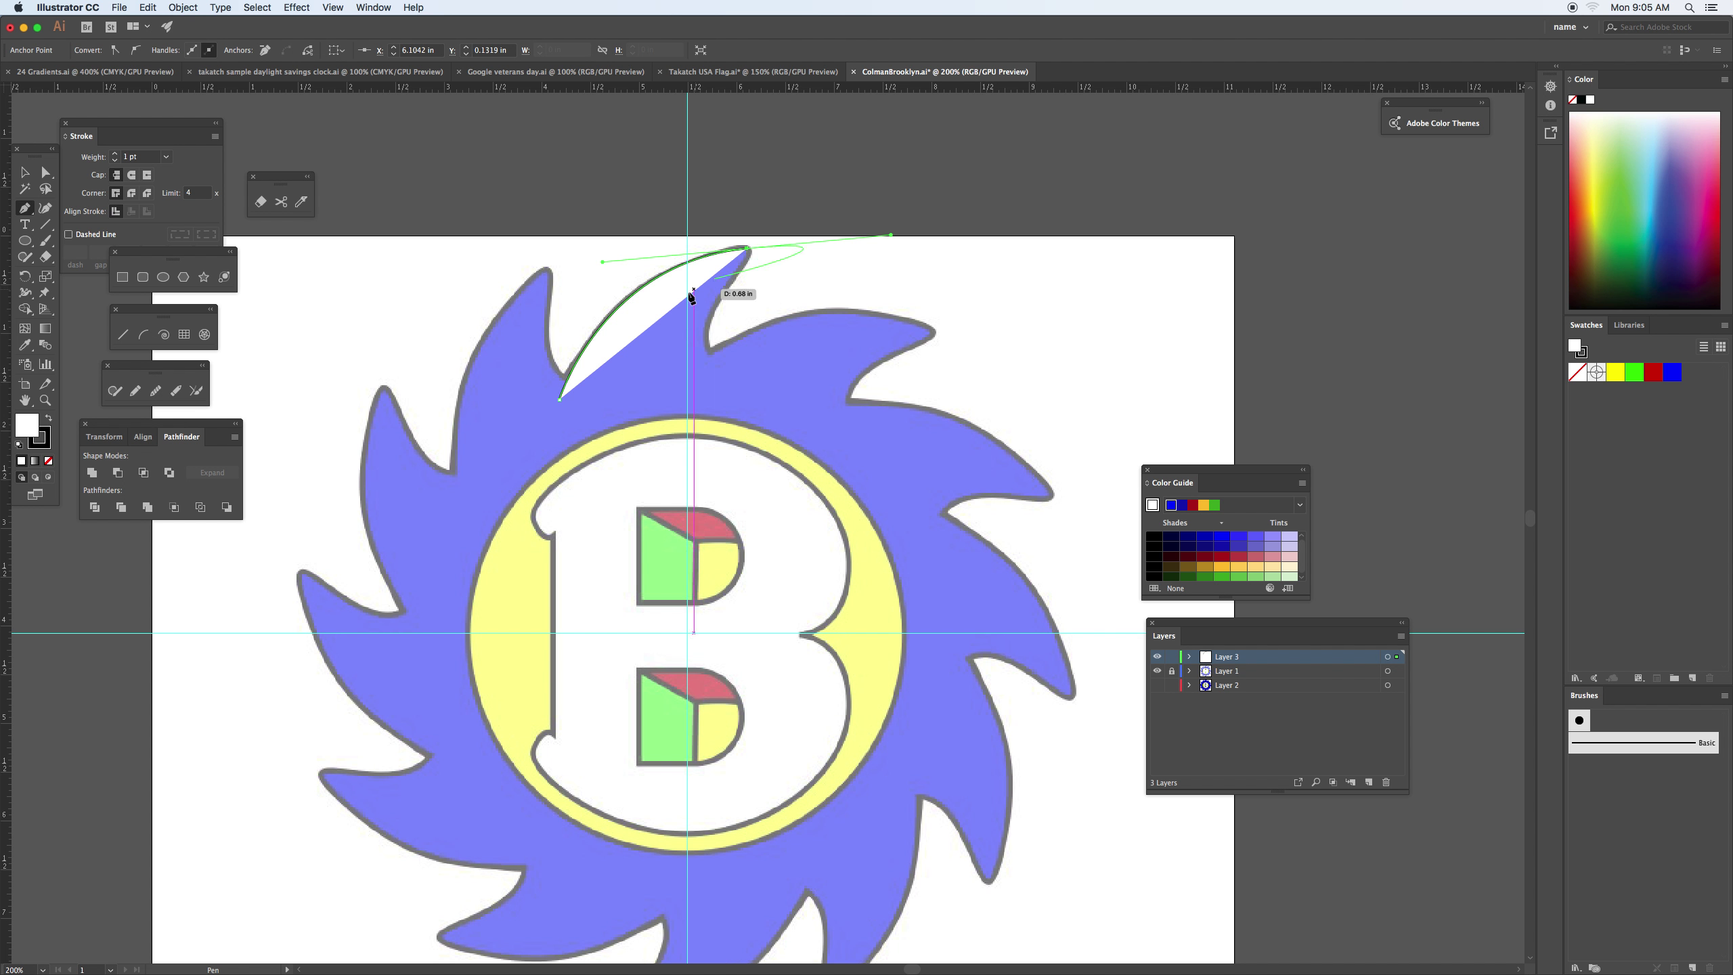
key("Up")
key("Up")
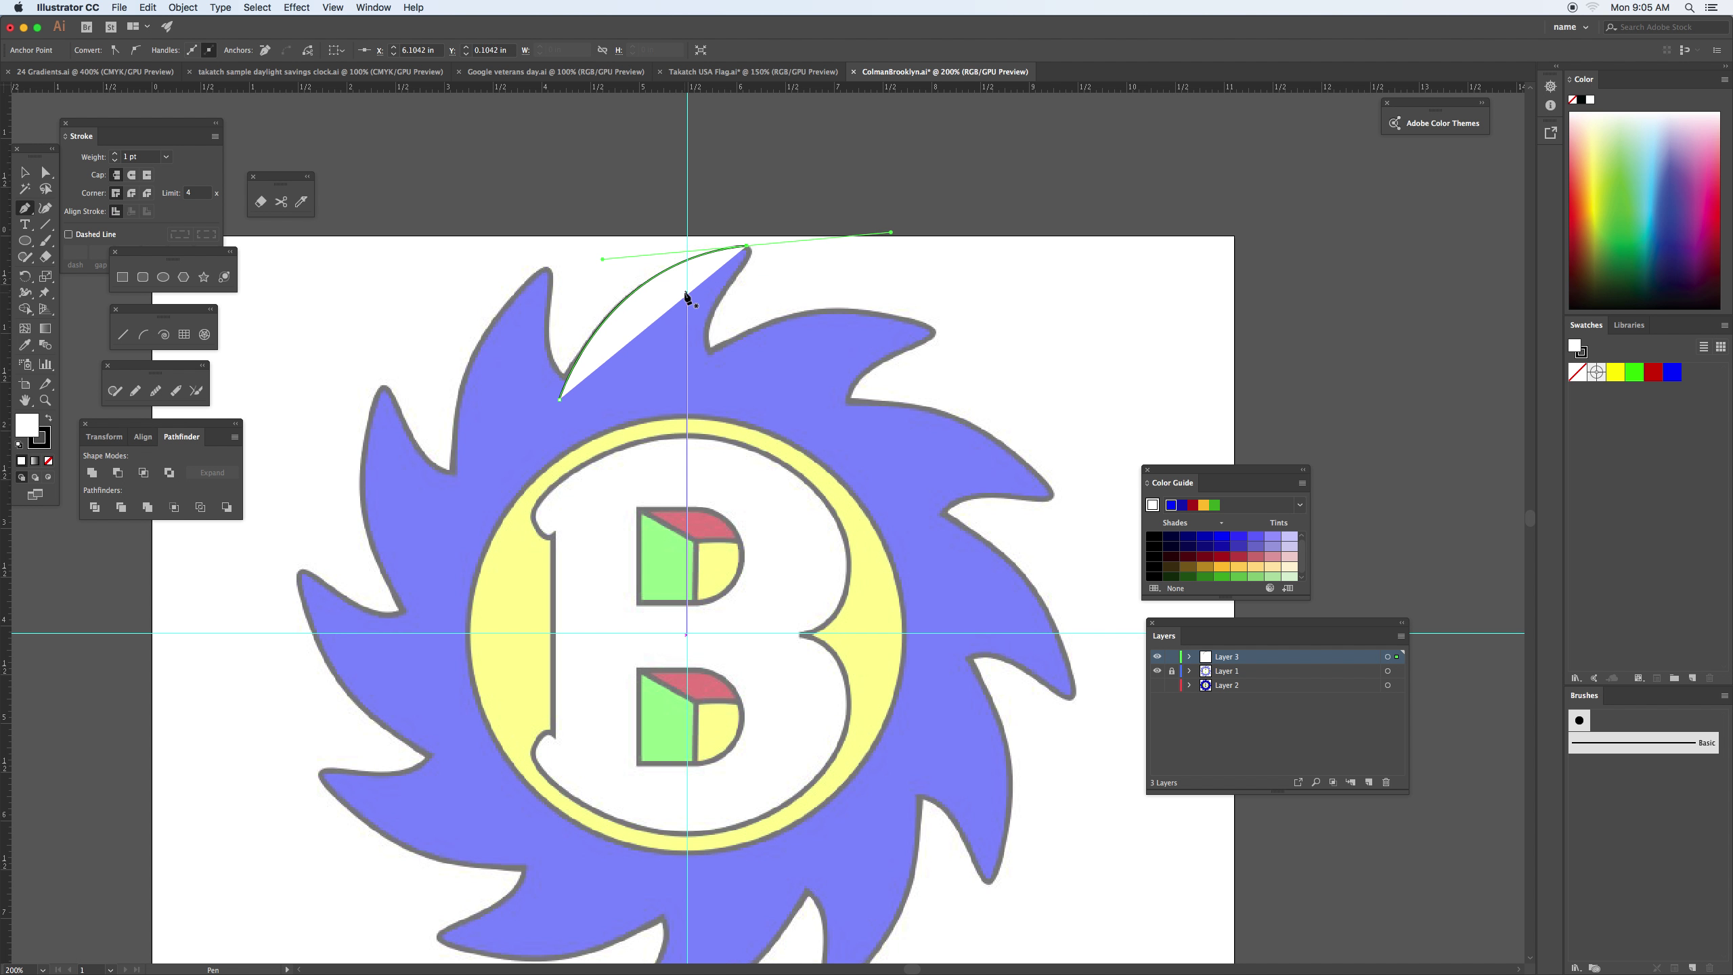
key("Right")
key("Right")
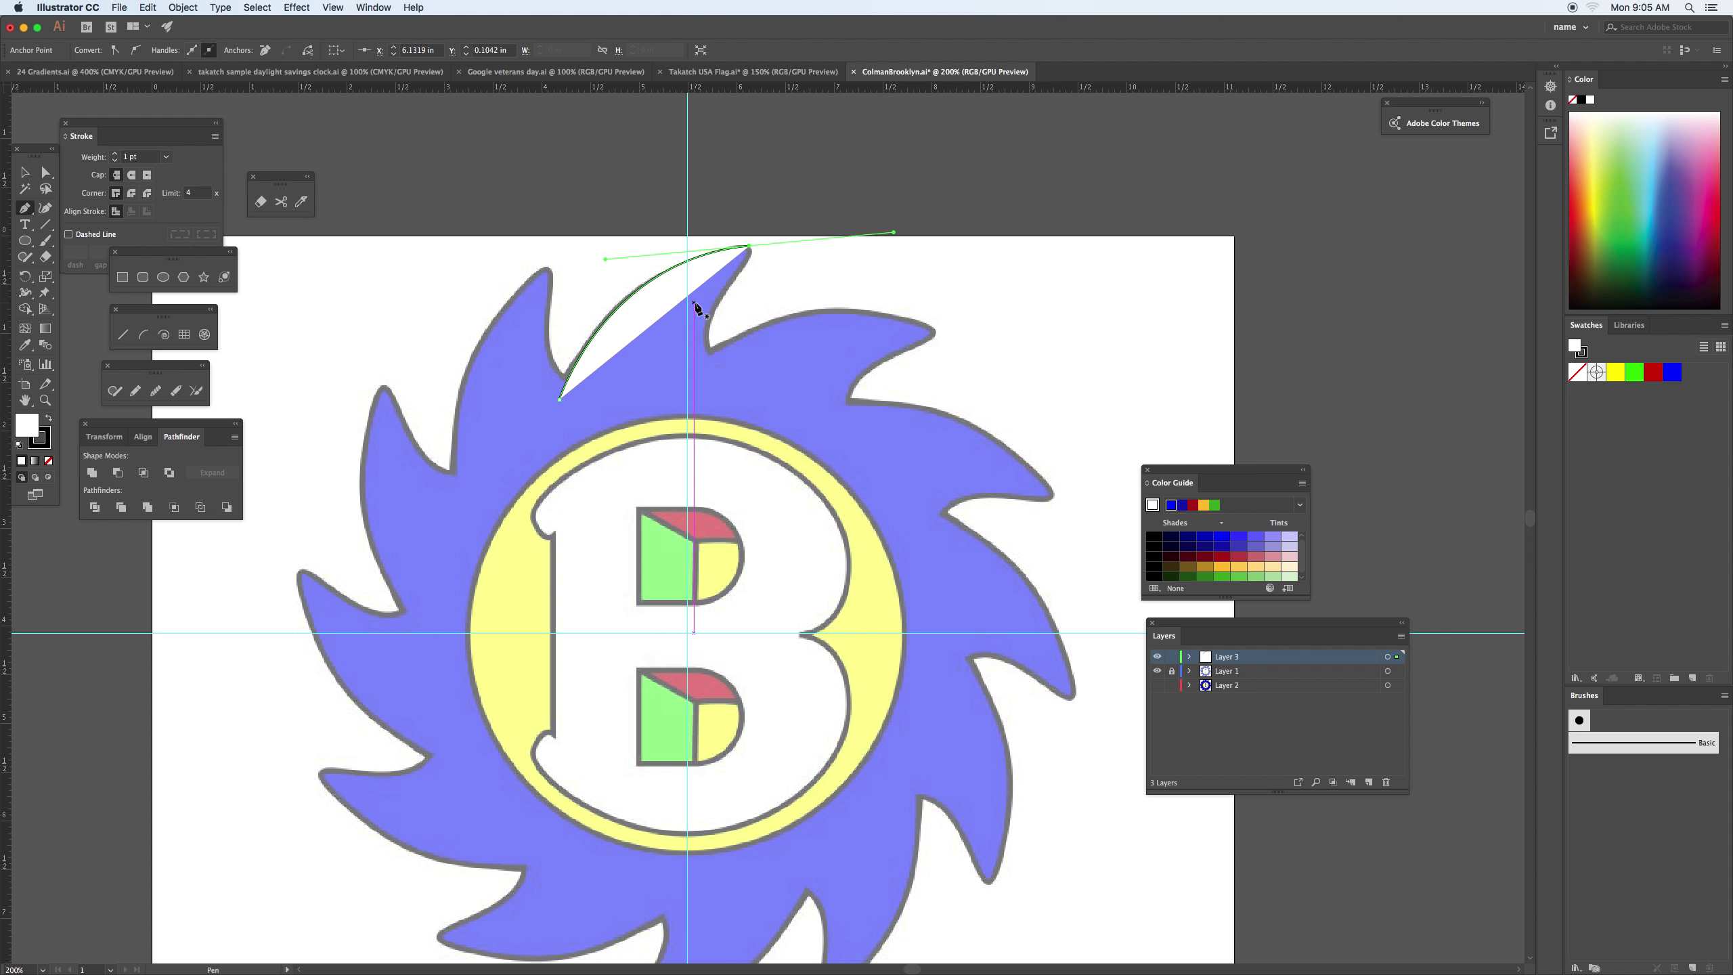
Continue the path around the spike's rounded tip and down its inner curve to just below the notch
key("super+equal")
key("super+equal")
key("super+equal")
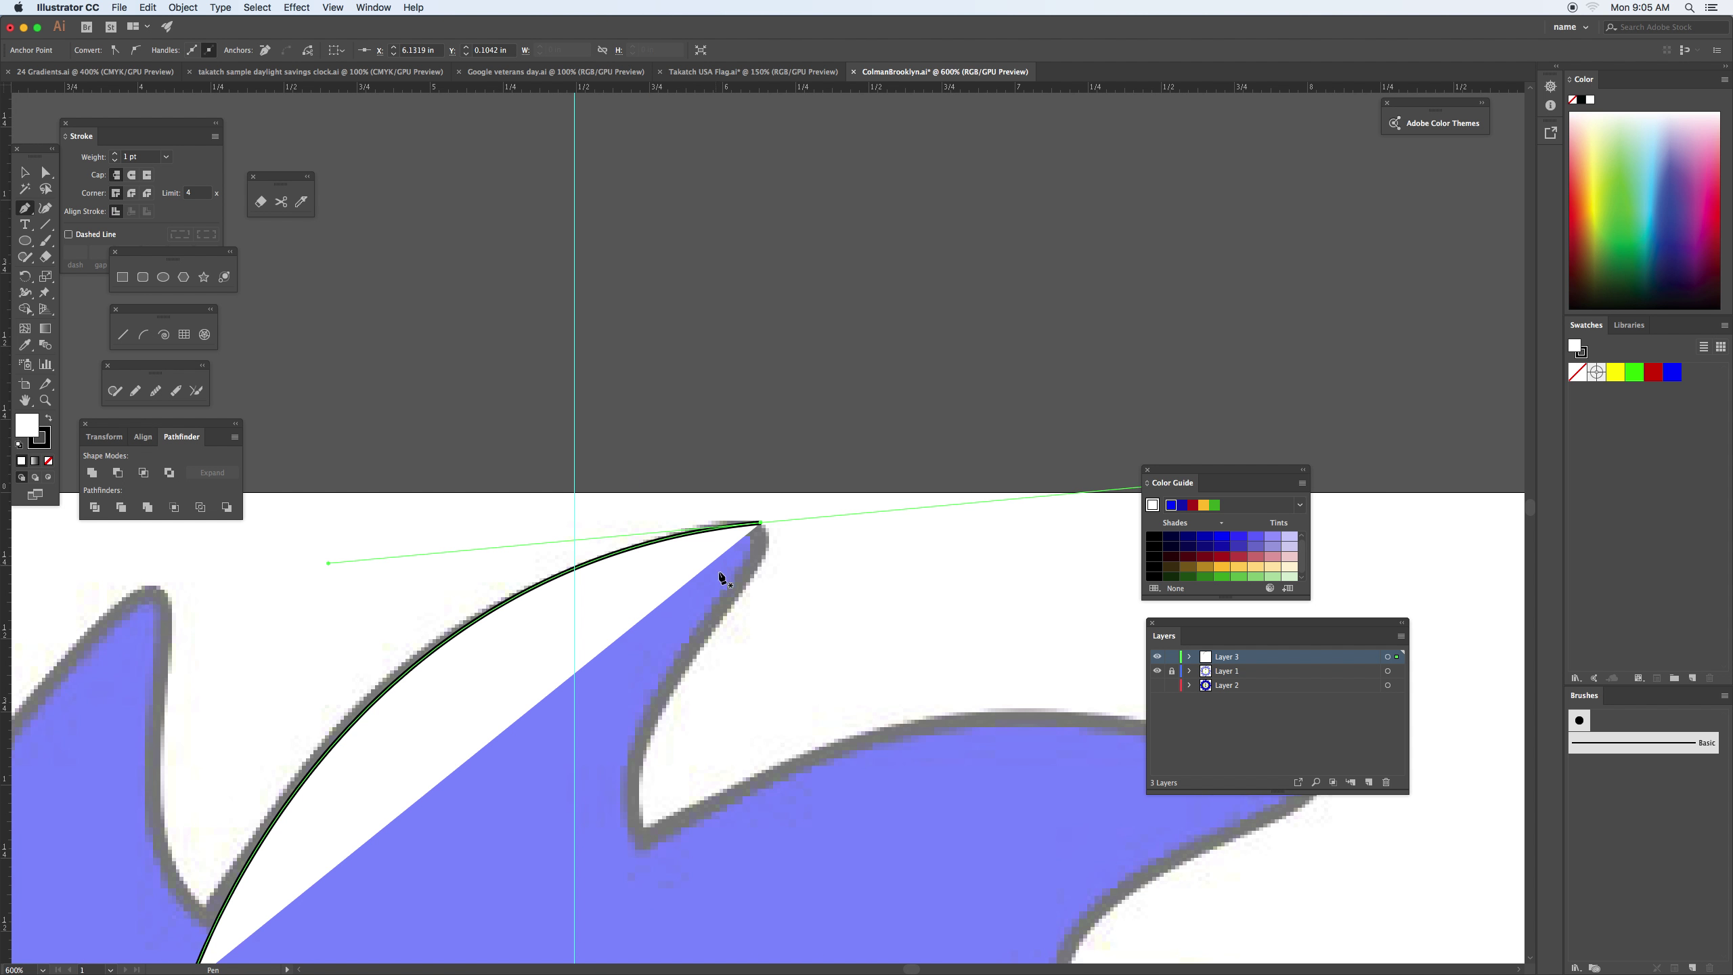
left_click_drag(721, 579, 756, 428)
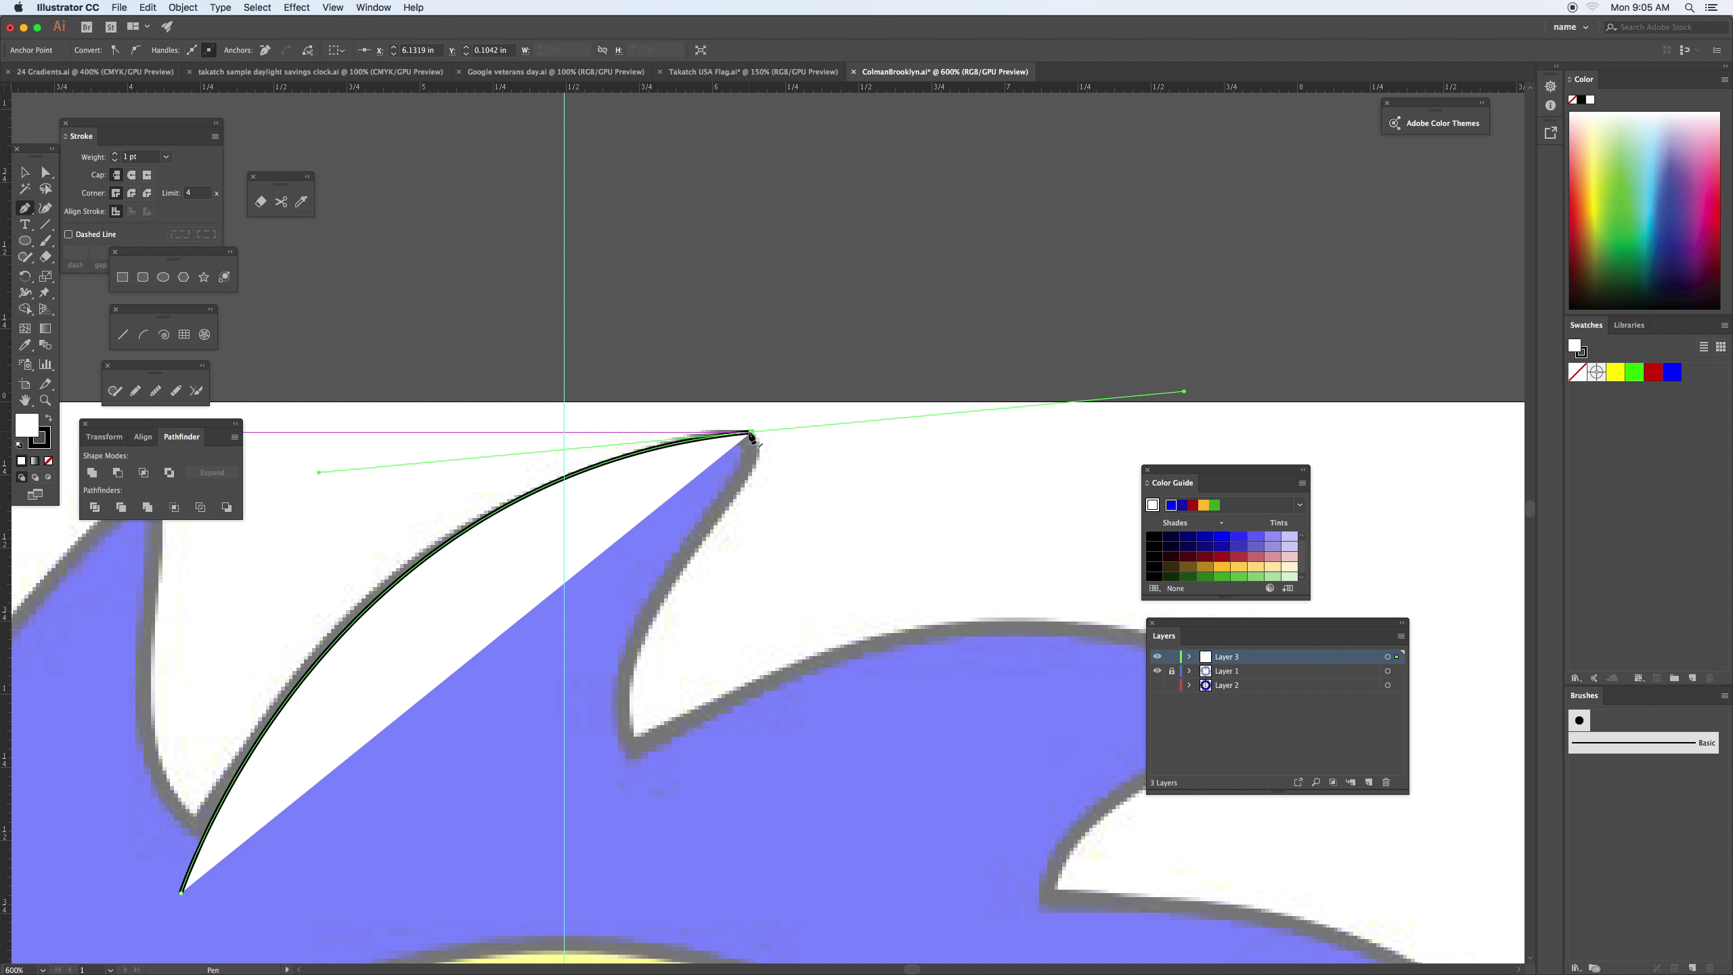
mouse_move(752, 436)
left_mouse_down()
mouse_move(704, 541)
mouse_move(755, 463)
left_mouse_up()
left_click_drag(754, 463, 735, 487)
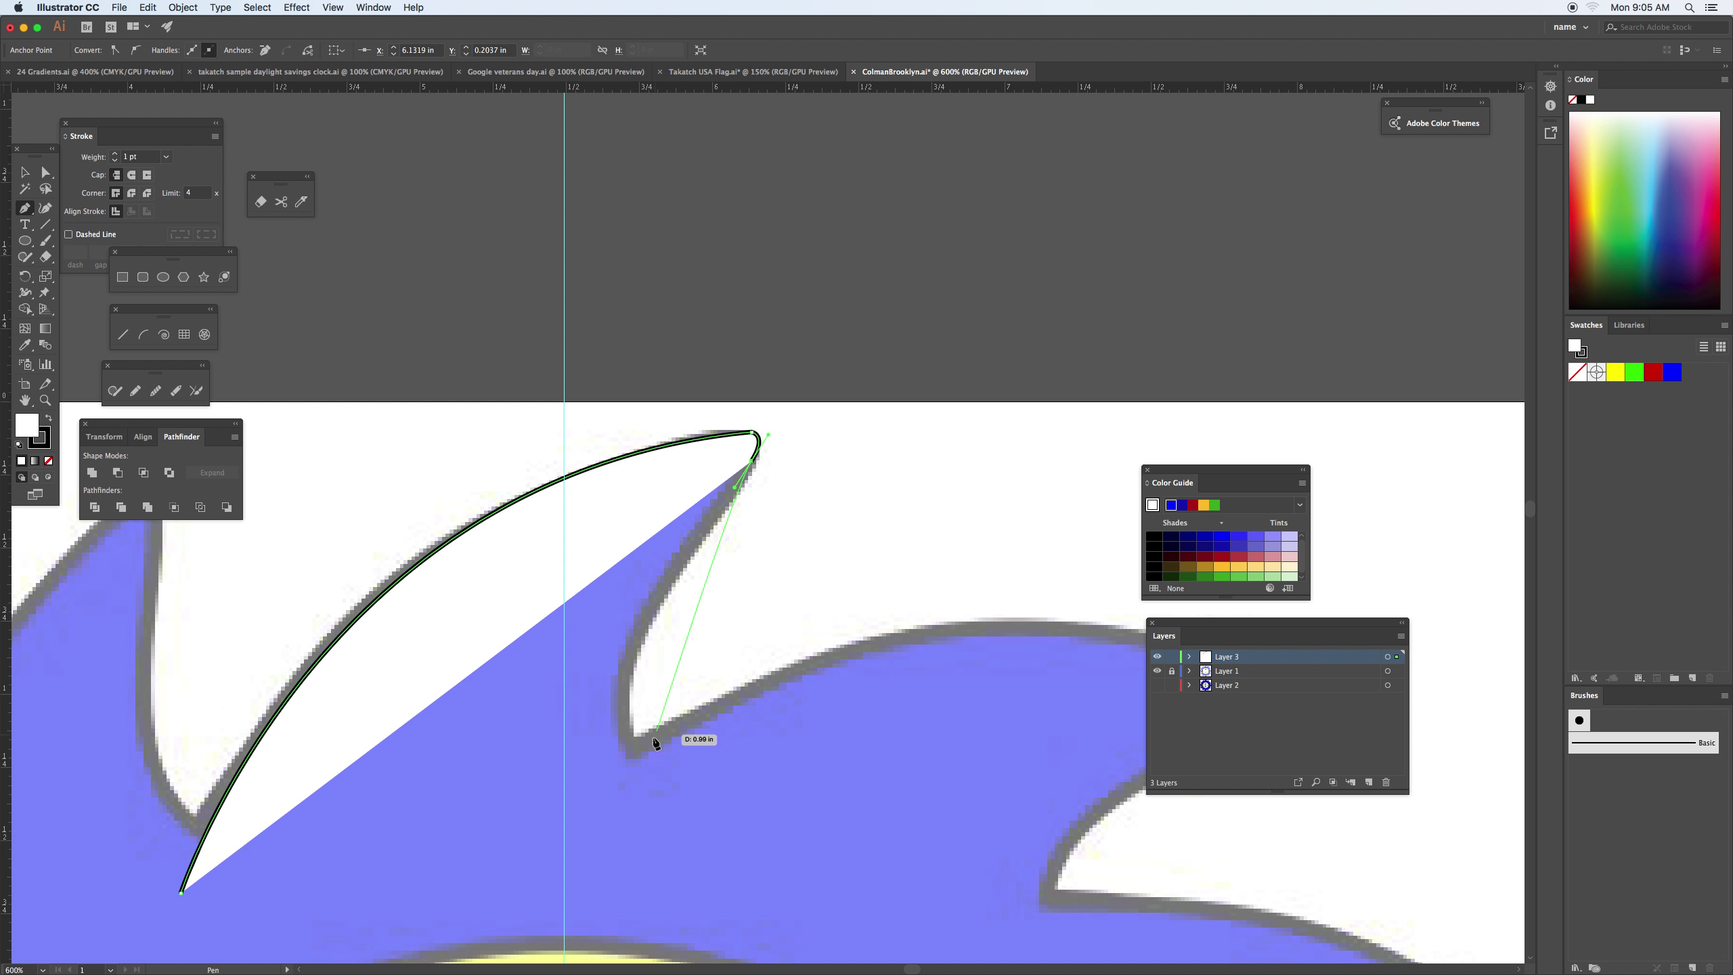
left_click_drag(640, 774, 808, 507)
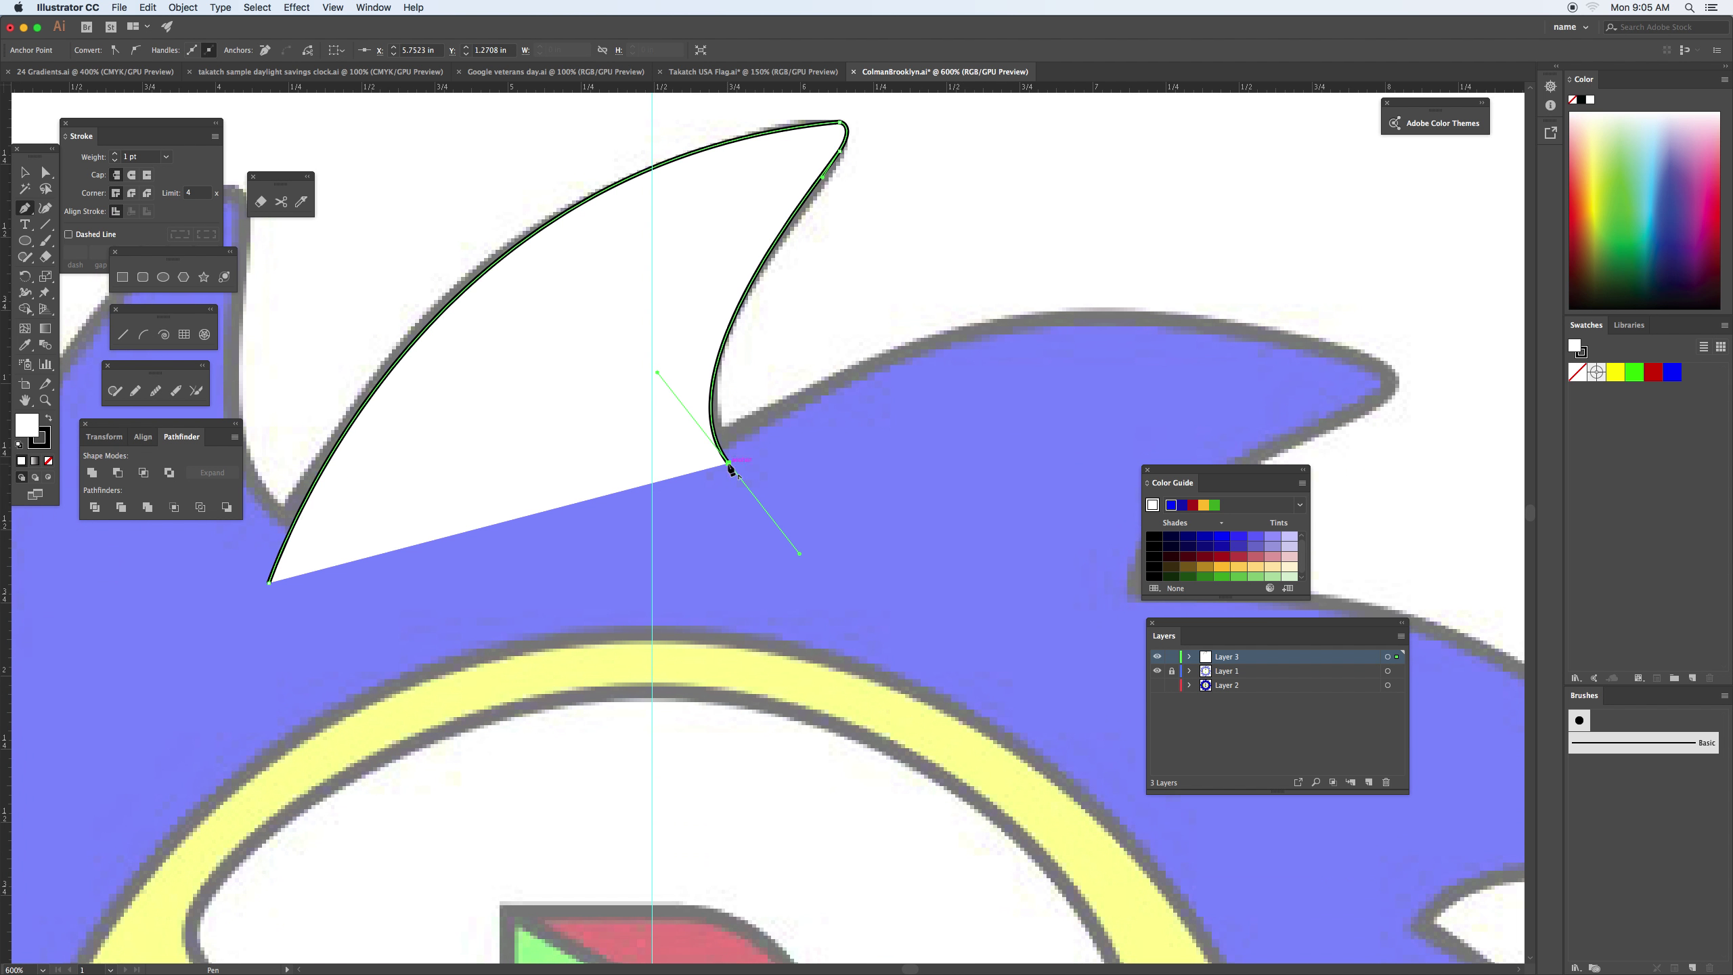
Close the spike shape with straight segments whose lower corners reach the edge of the yellow ring
left_click_drag(725, 464, 746, 635)
left_click(744, 633)
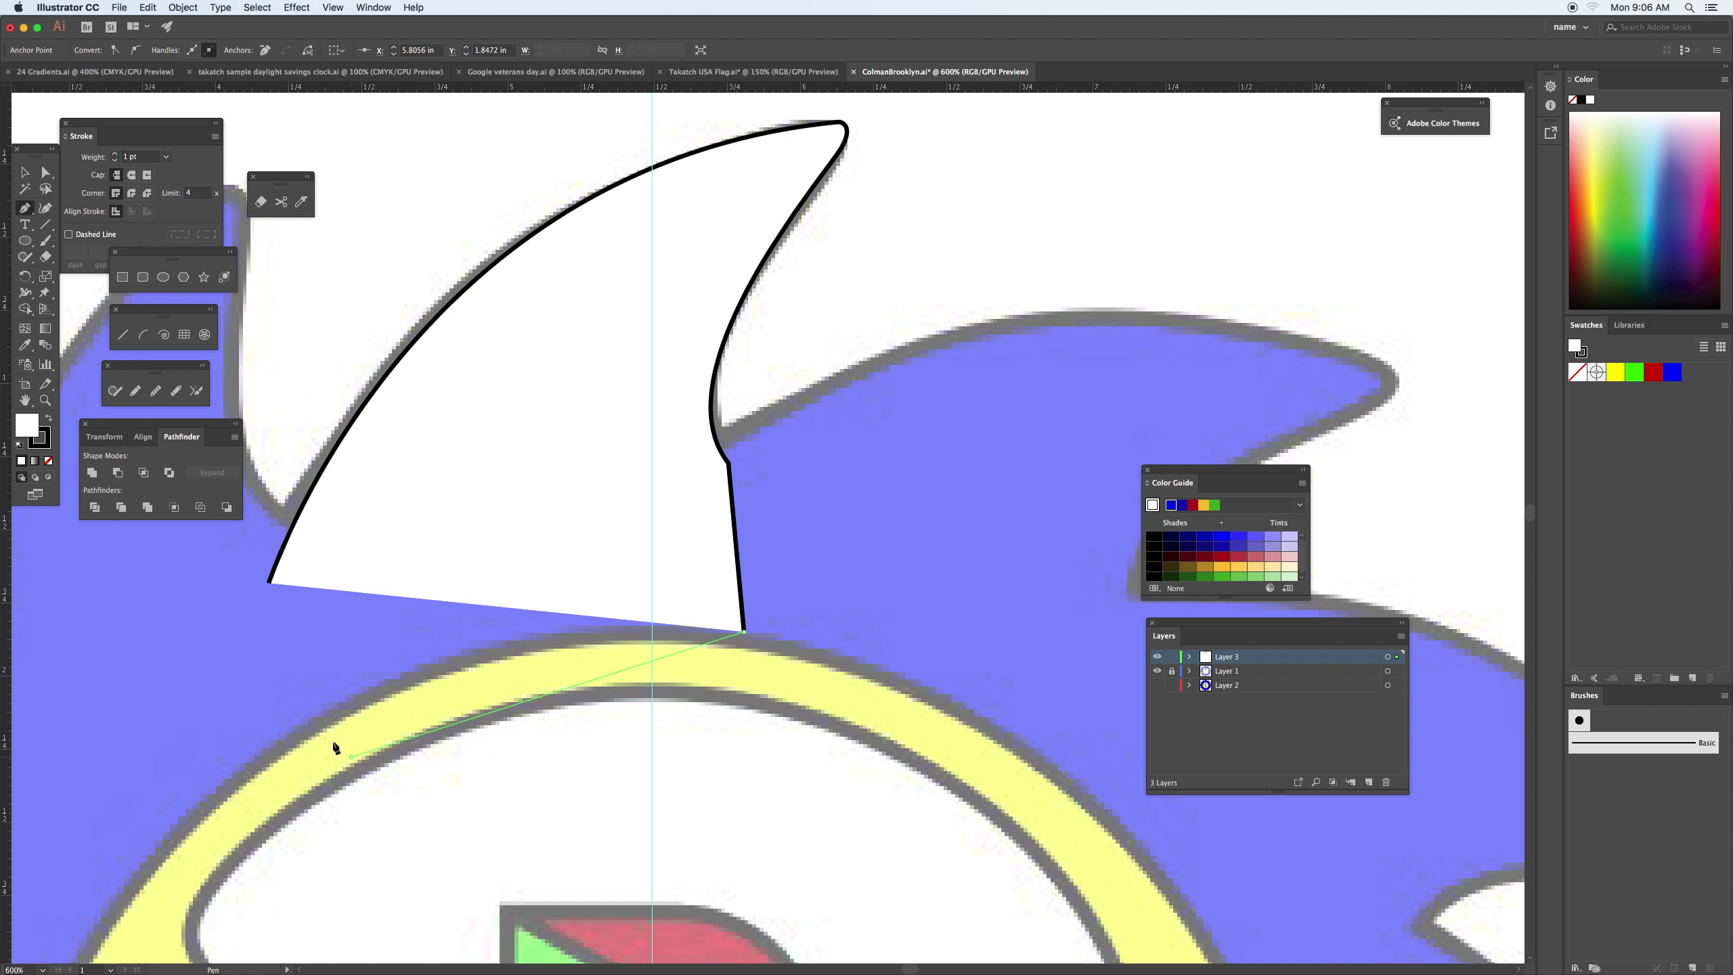
left_click(351, 756)
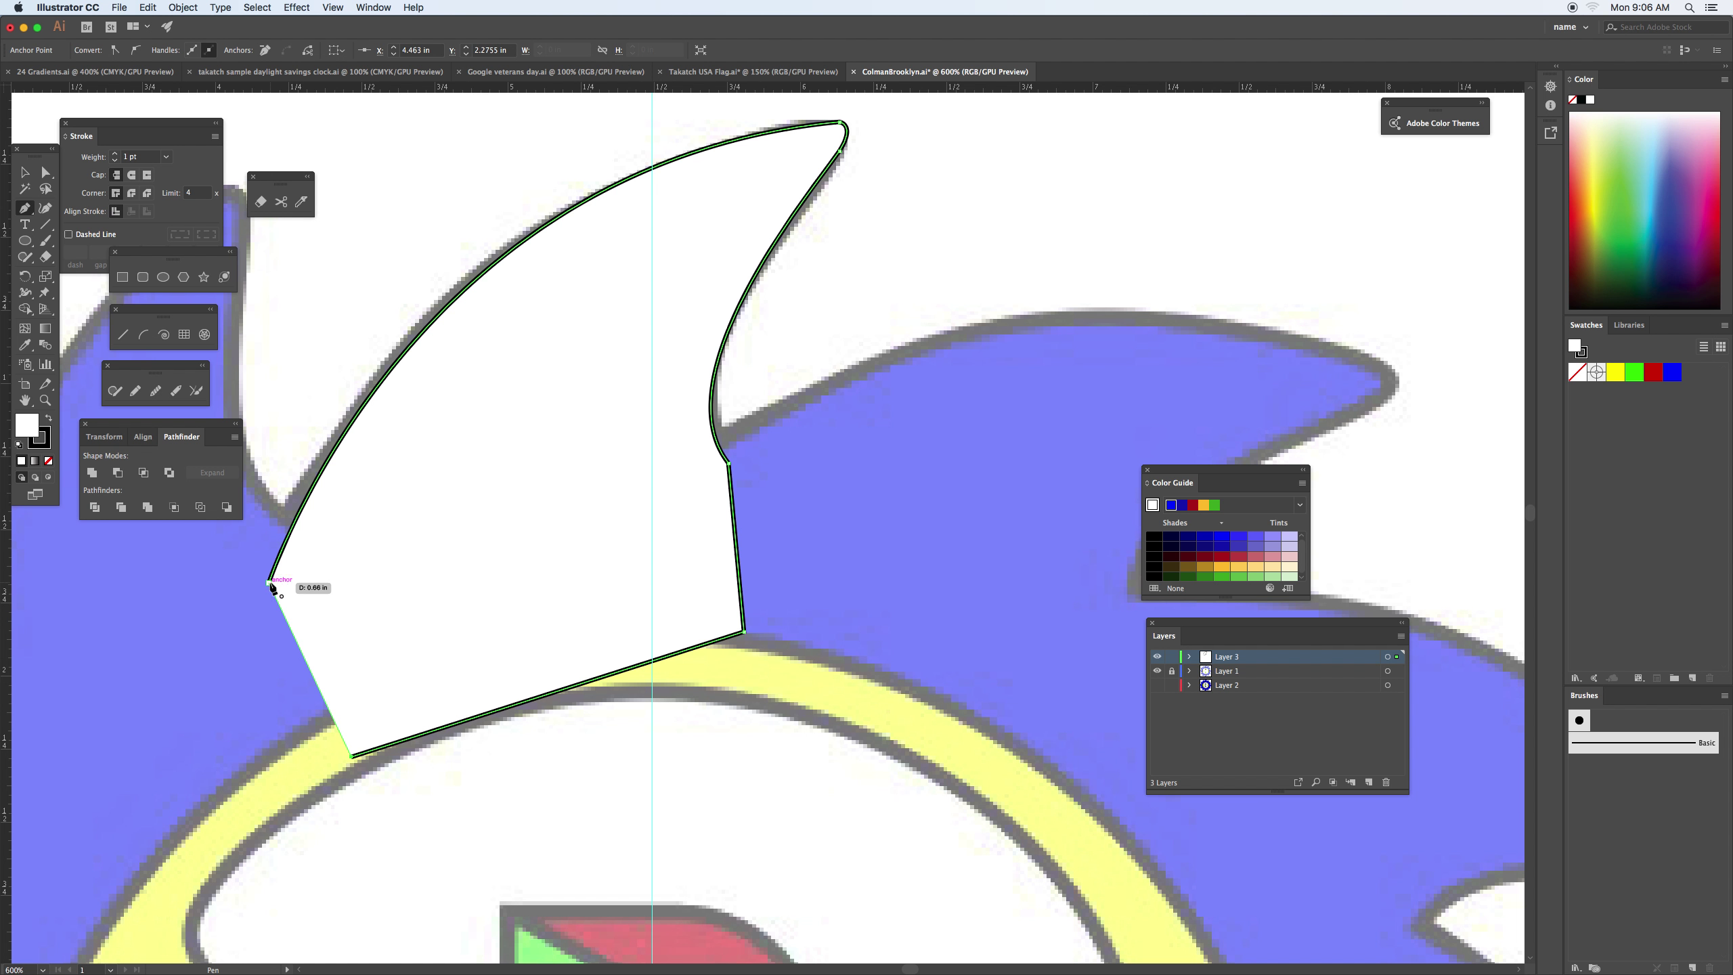
left_click(270, 583)
Adjust the spike's base anchor and outer curve handle to match the template, and fill the shape with the blue swatch
left_click(47, 173)
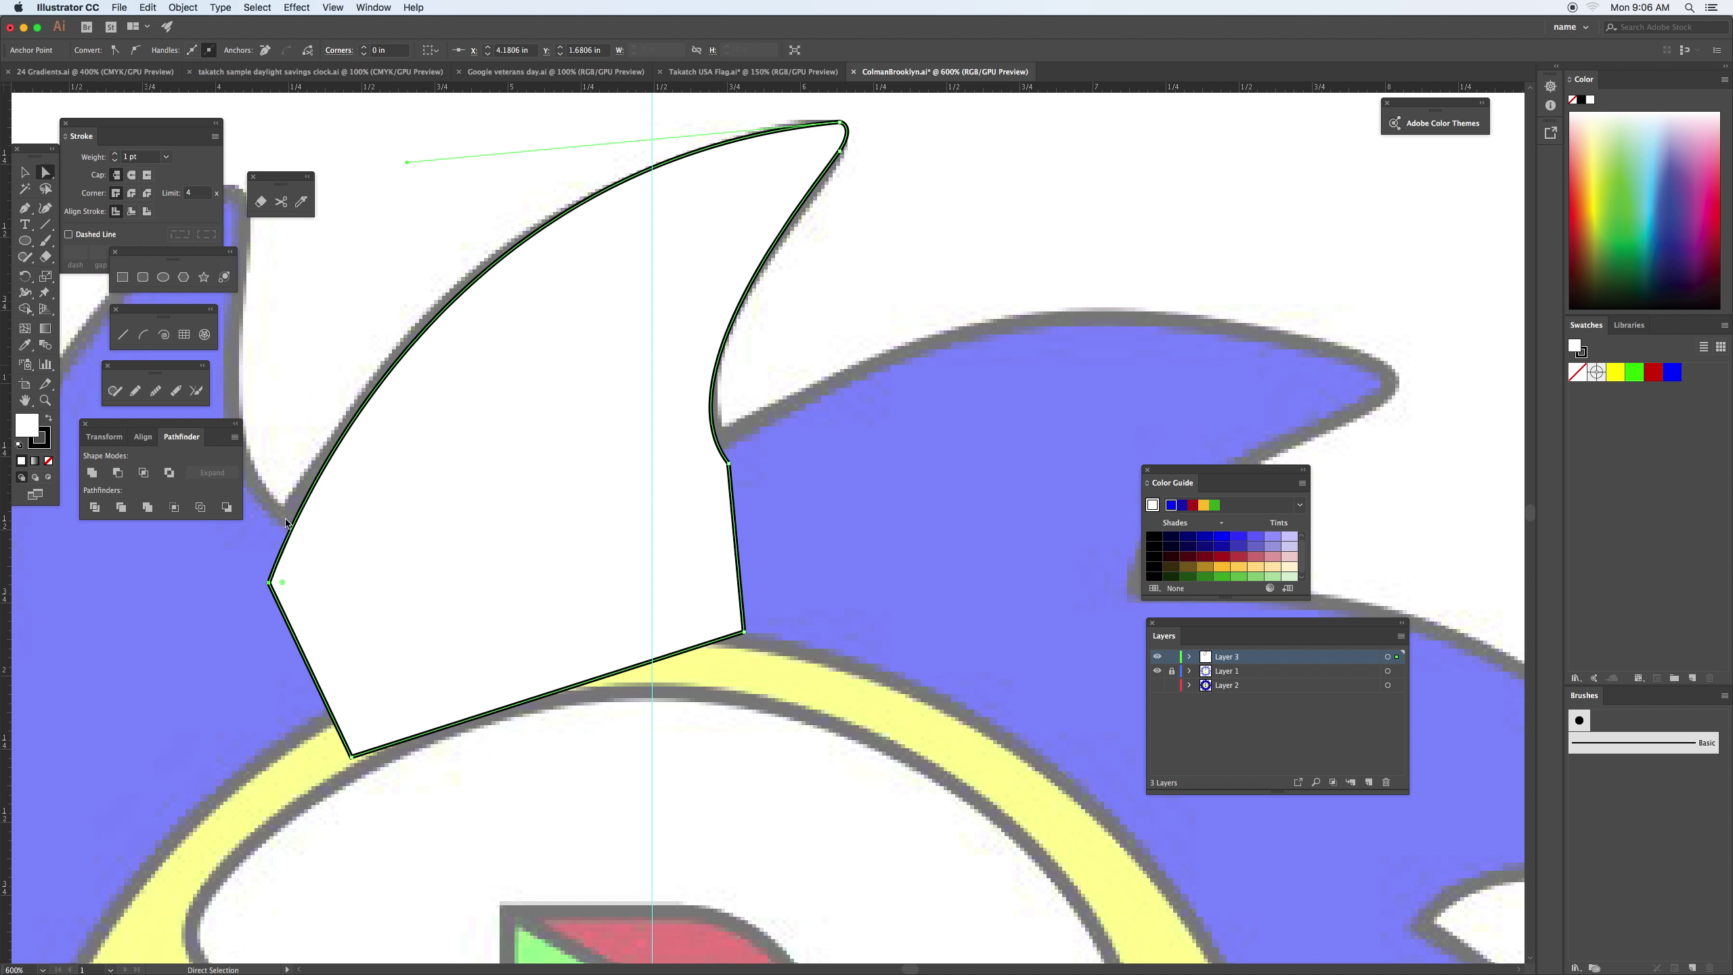
left_click_drag(272, 588, 265, 572)
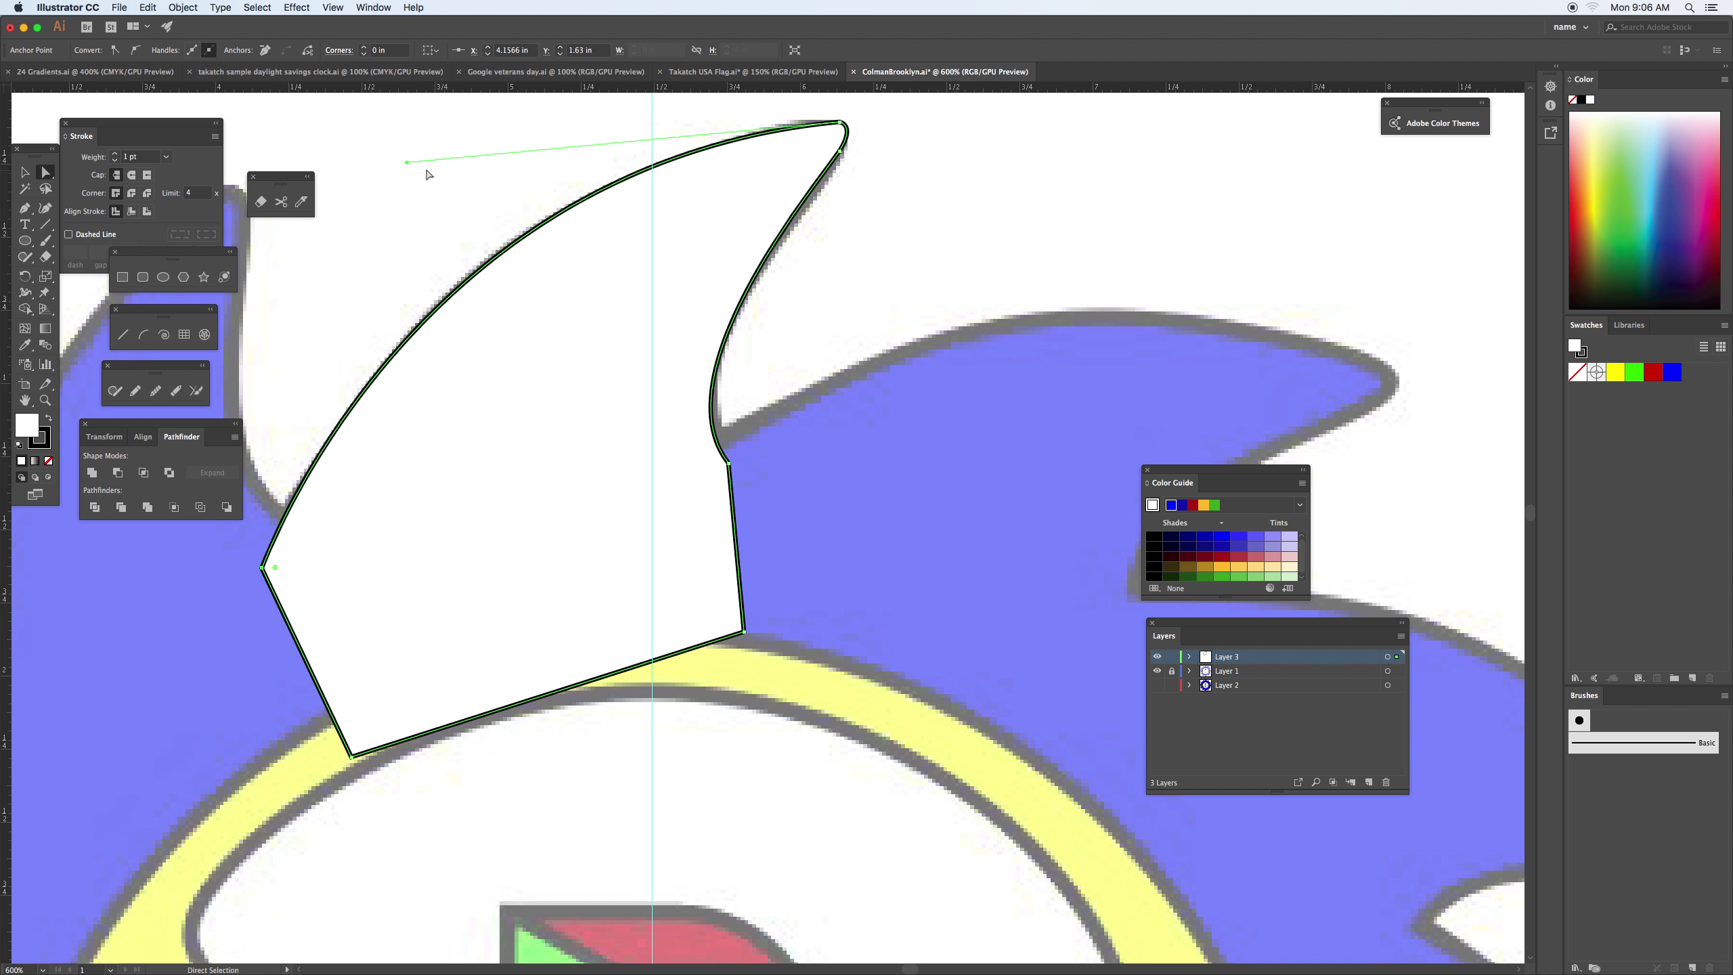
mouse_move(407, 163)
left_mouse_down()
mouse_move(637, 132)
mouse_move(497, 189)
mouse_move(363, 196)
mouse_move(400, 171)
left_mouse_up()
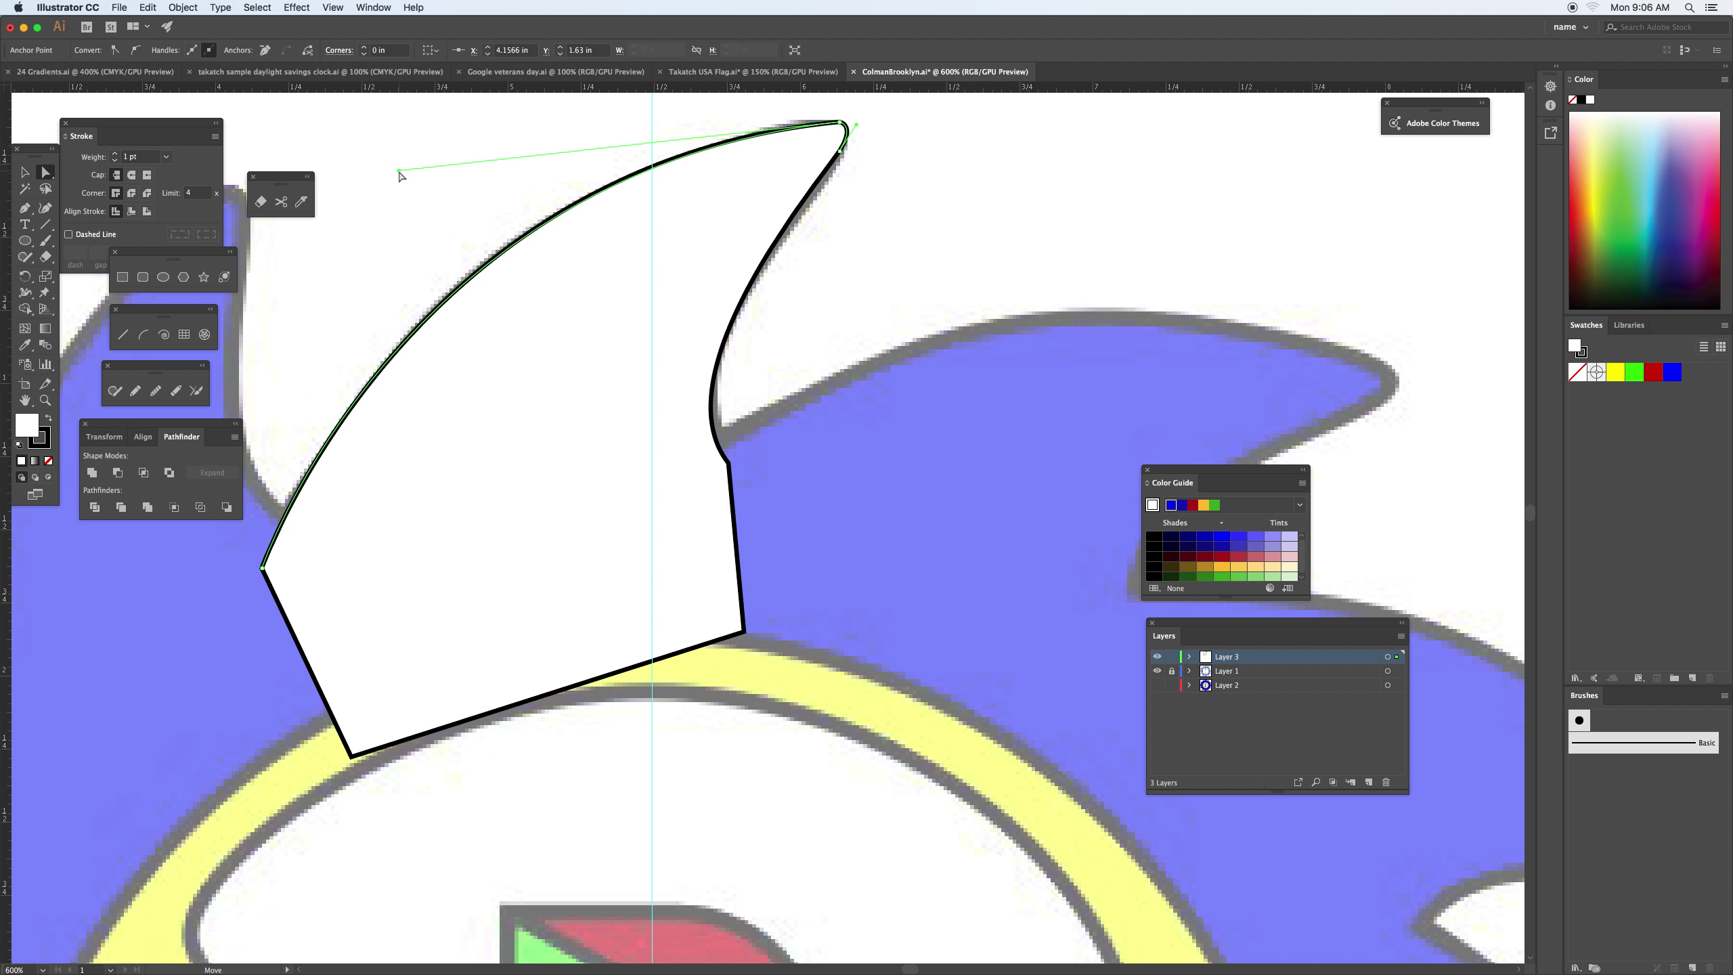
left_click(1609, 207)
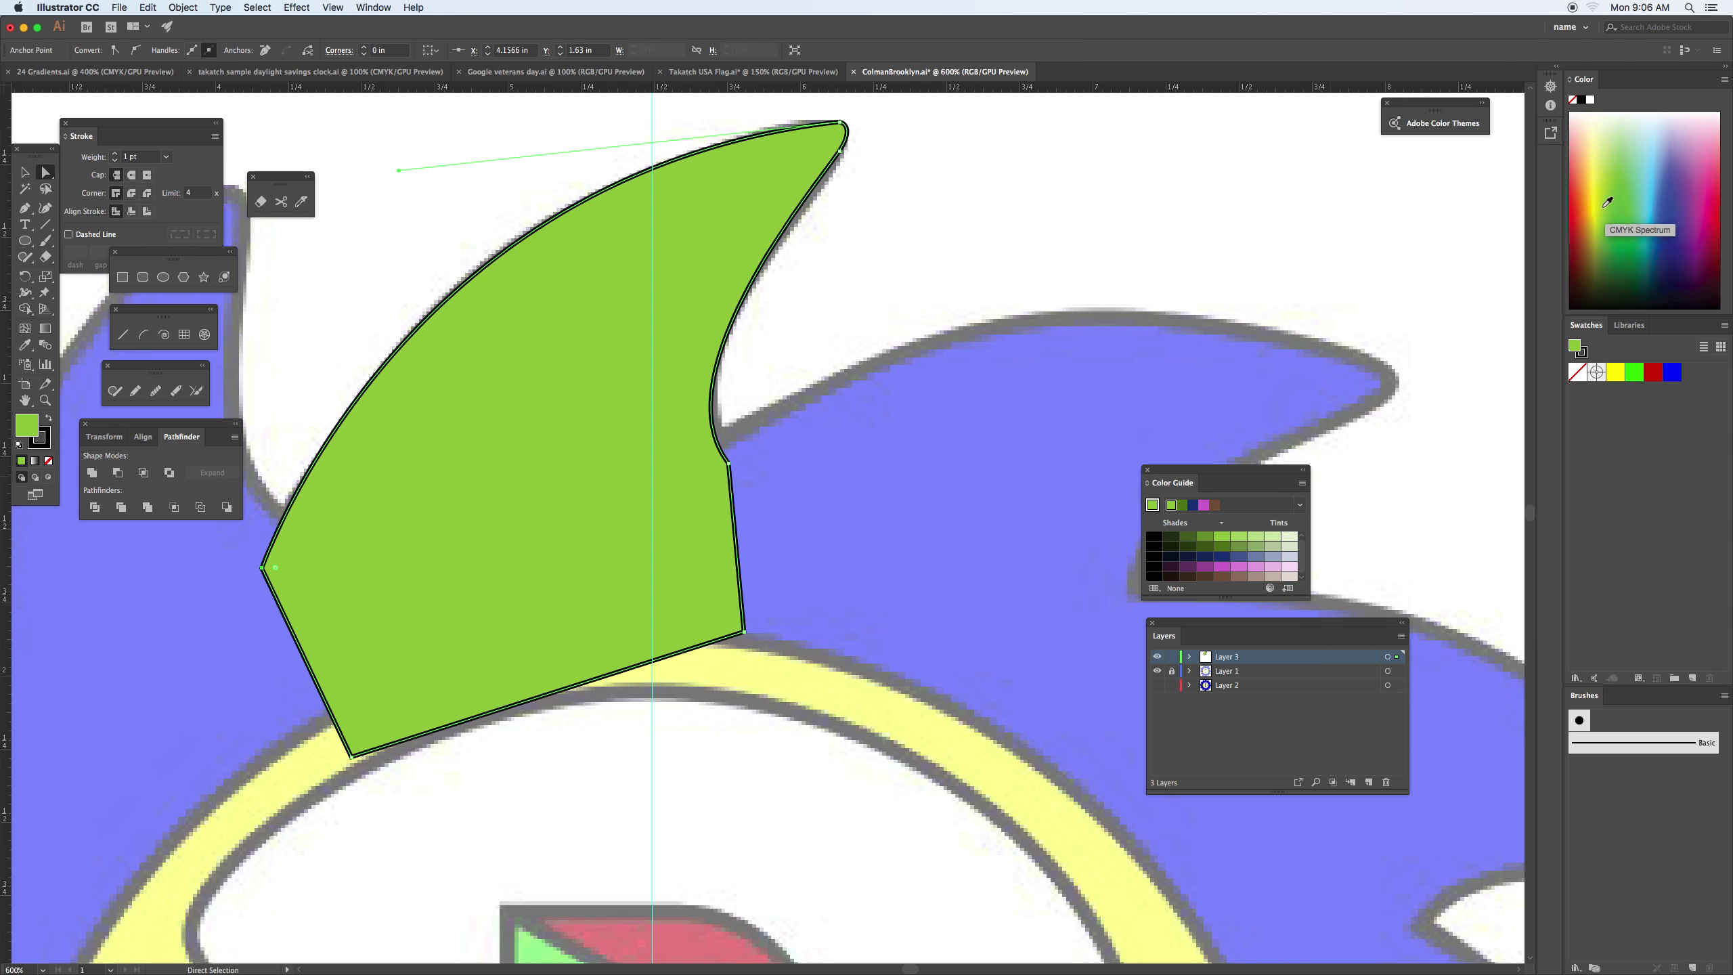
left_click(1675, 372)
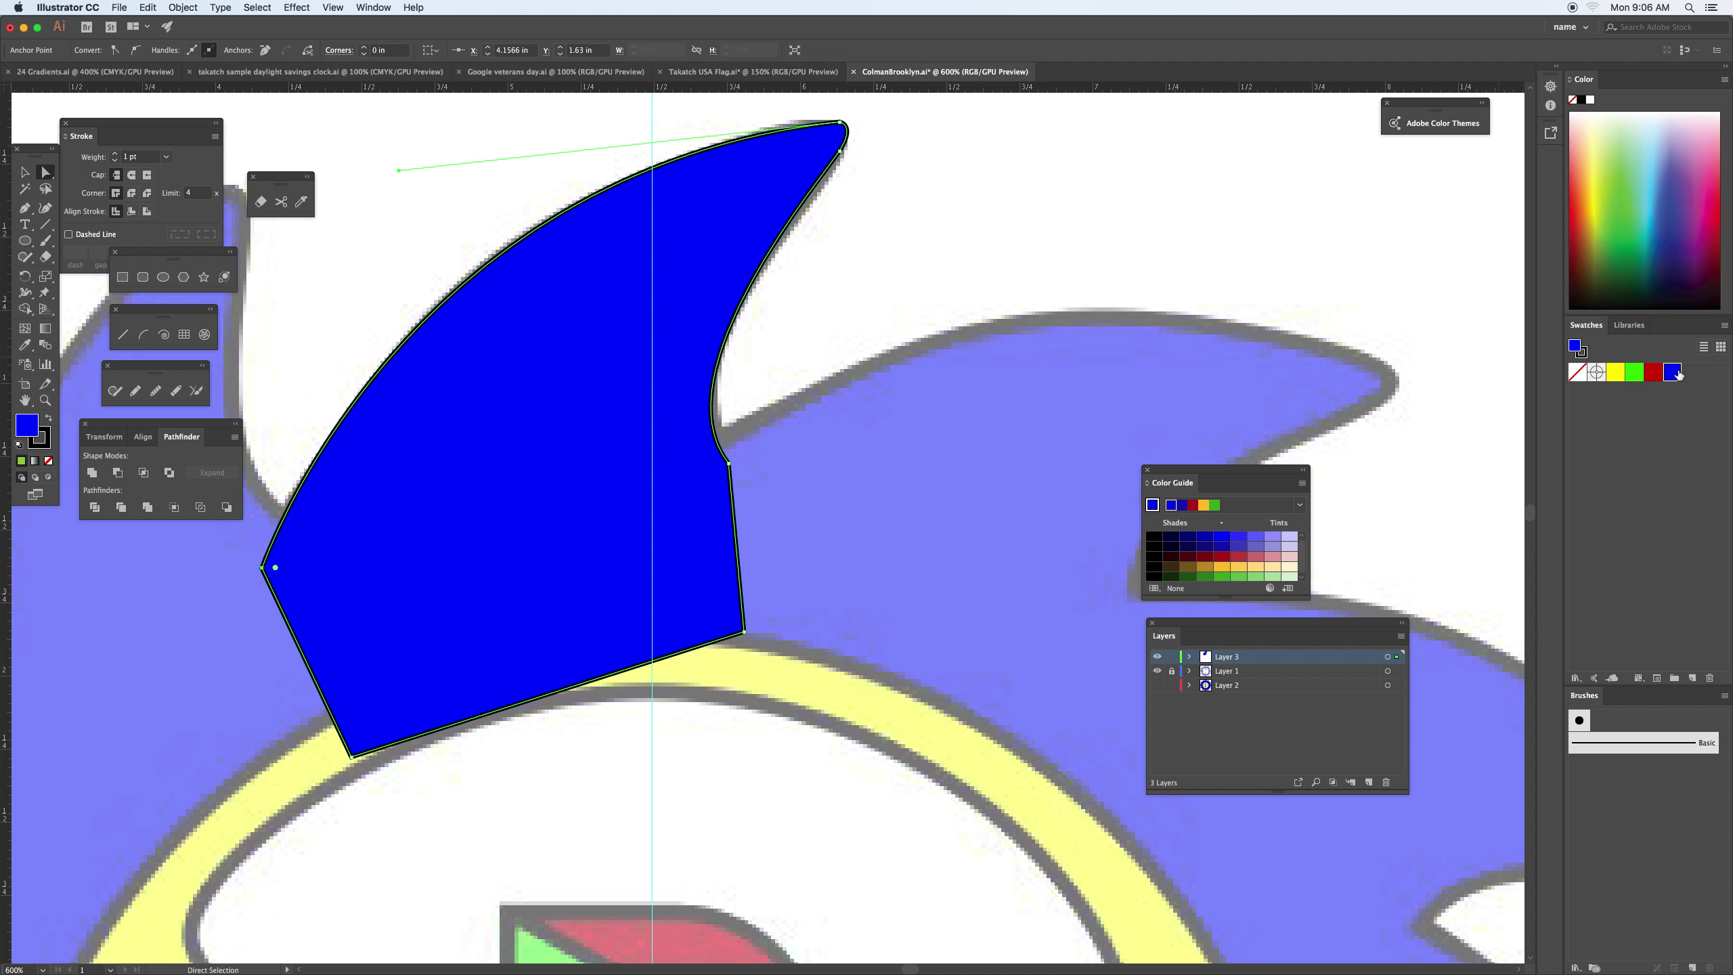
Make a copy of the blue spike rotated 30° around the intersection of the two guides
key("super+minus")
key("super+minus")
key("super+minus")
key("super+minus")
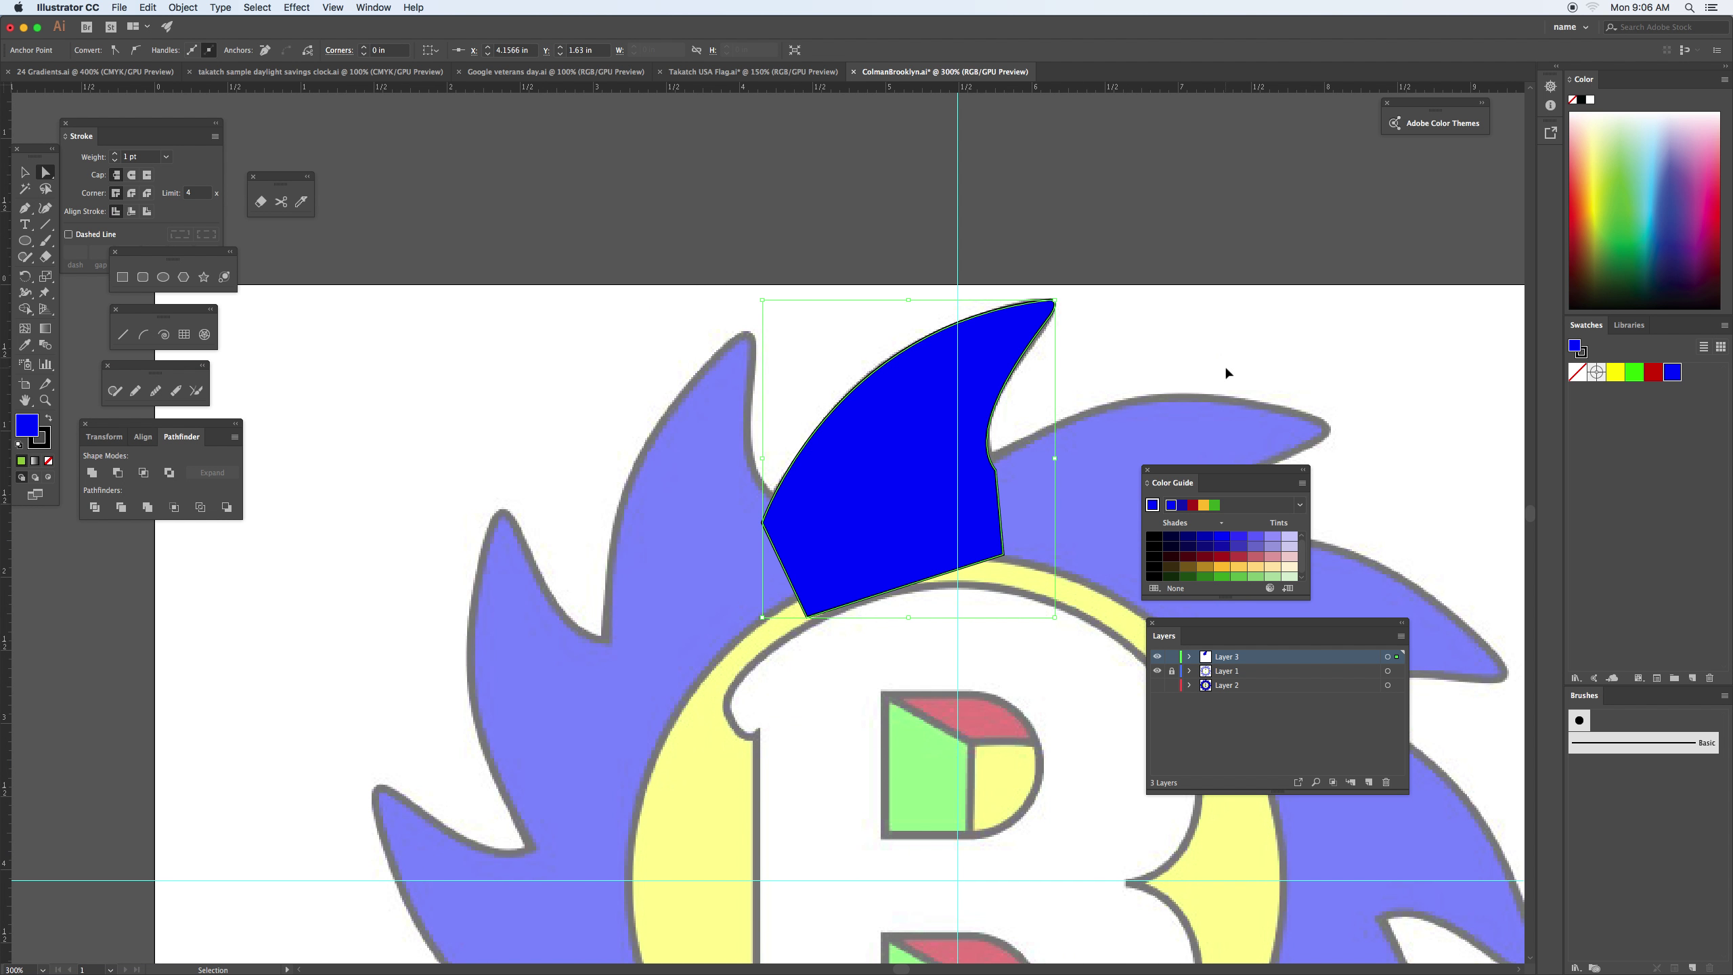
scroll(980, 510, "down", 5)
scroll(980, 510, "right", 4)
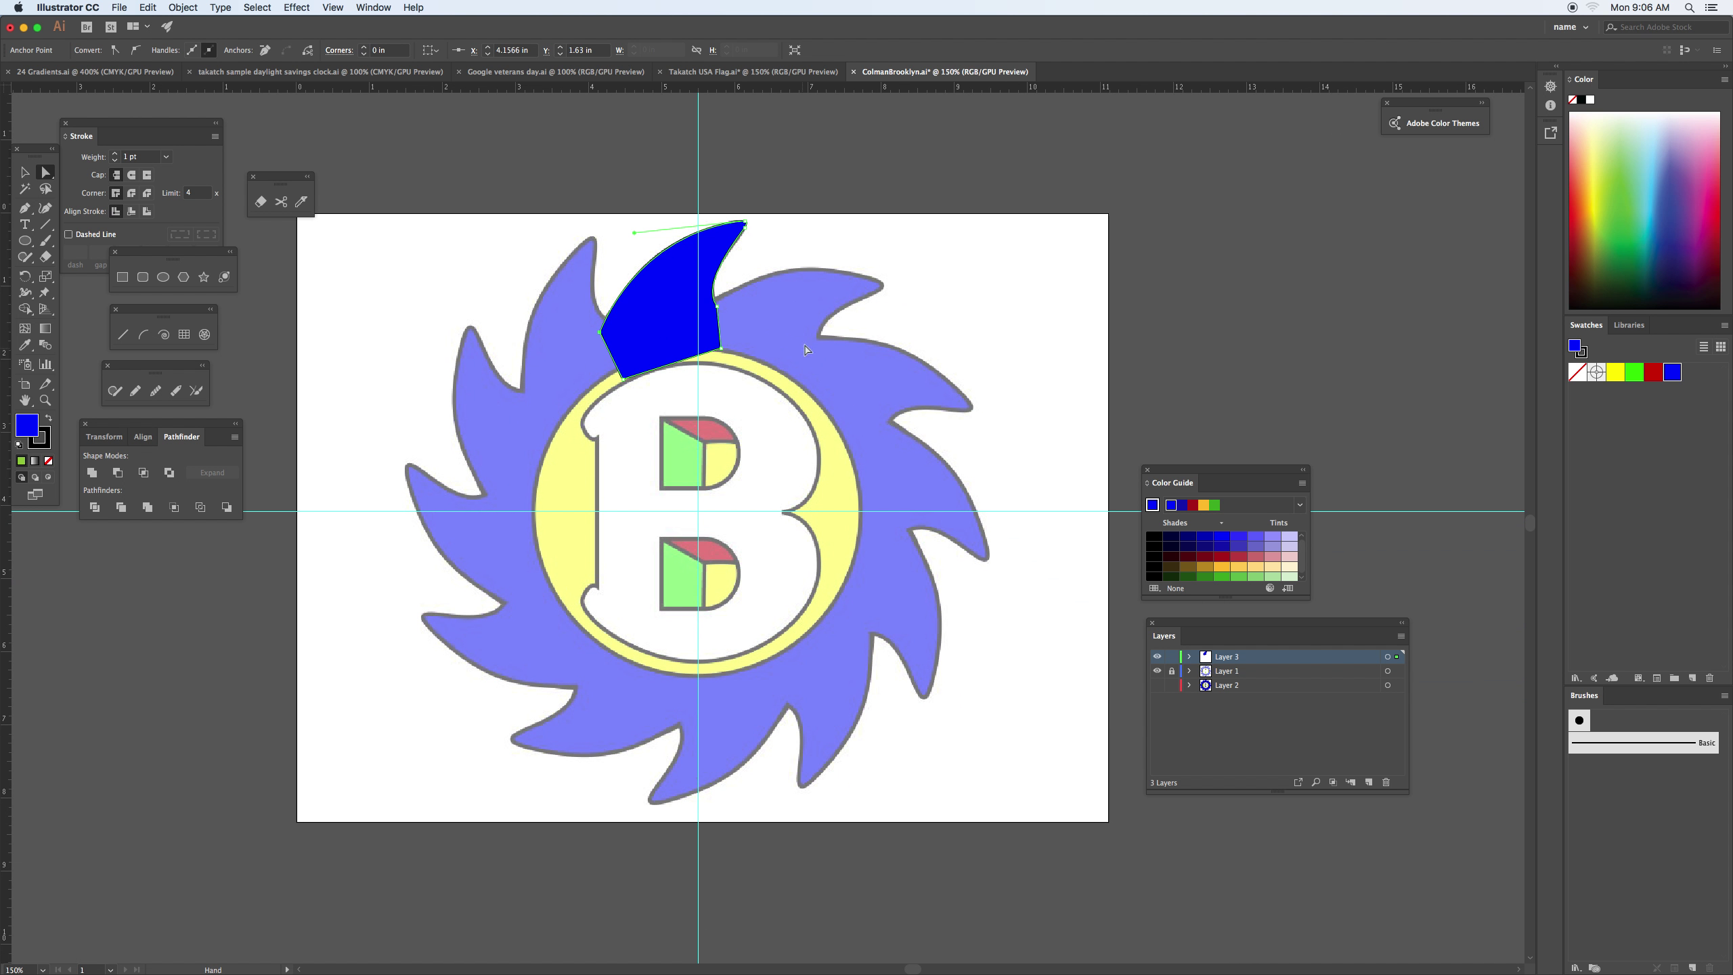
key("v")
left_click(403, 239)
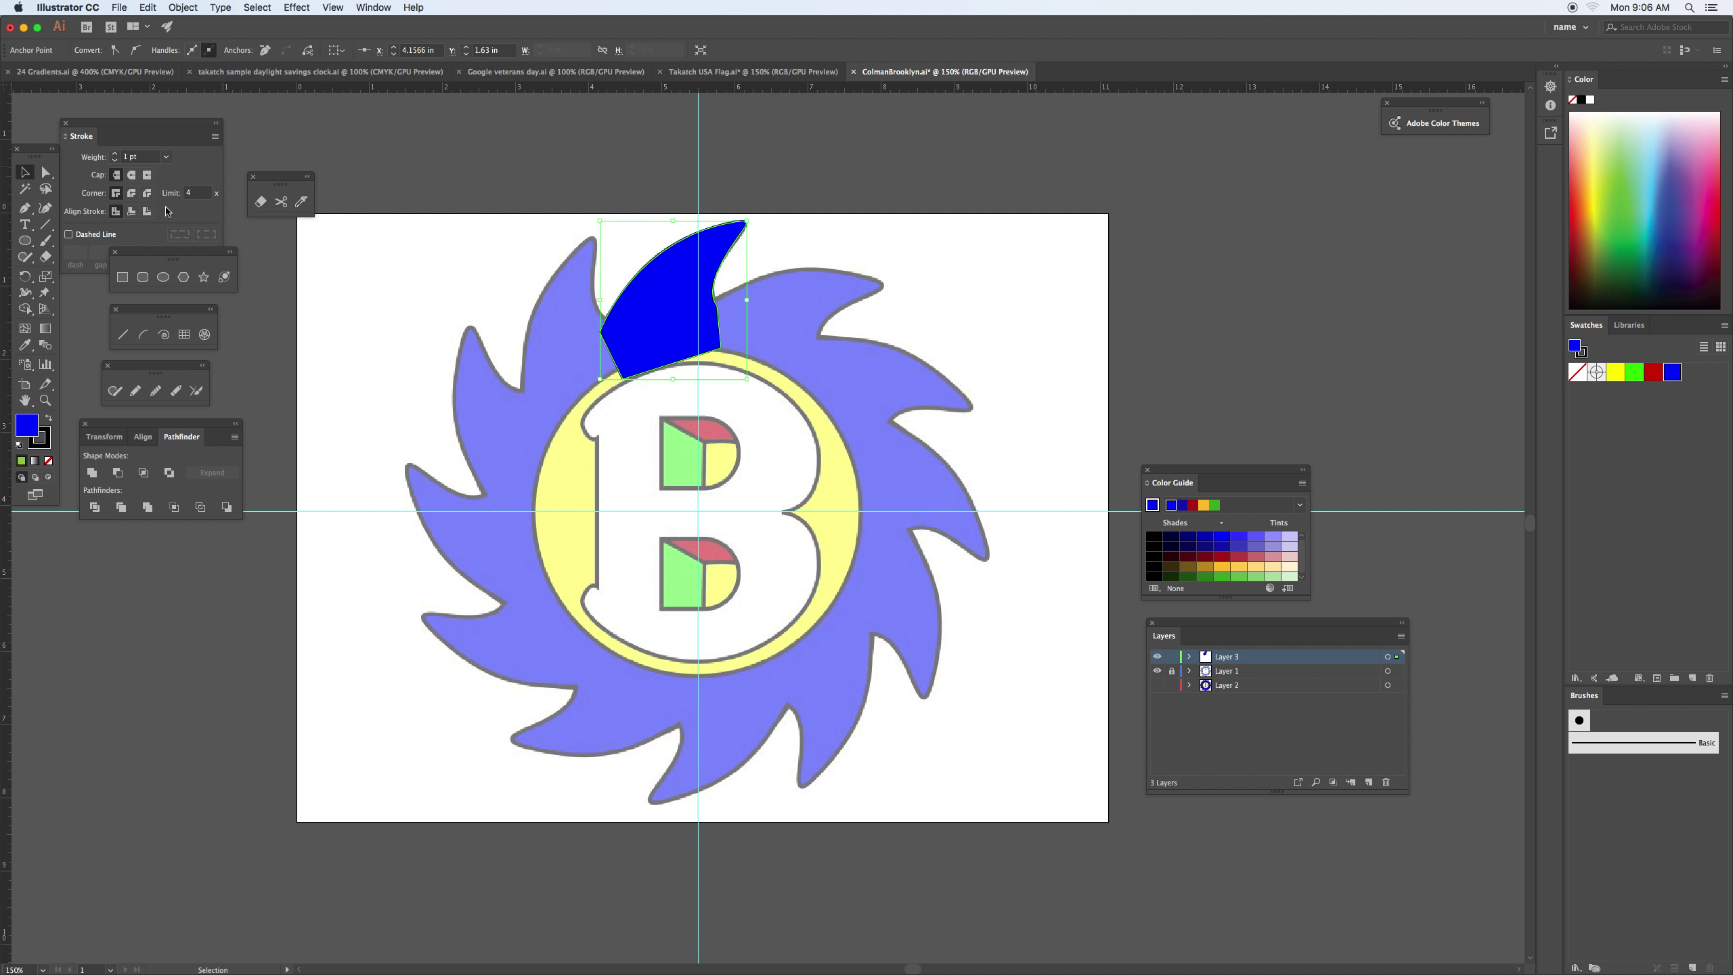
left_click(675, 301)
left_click(25, 276)
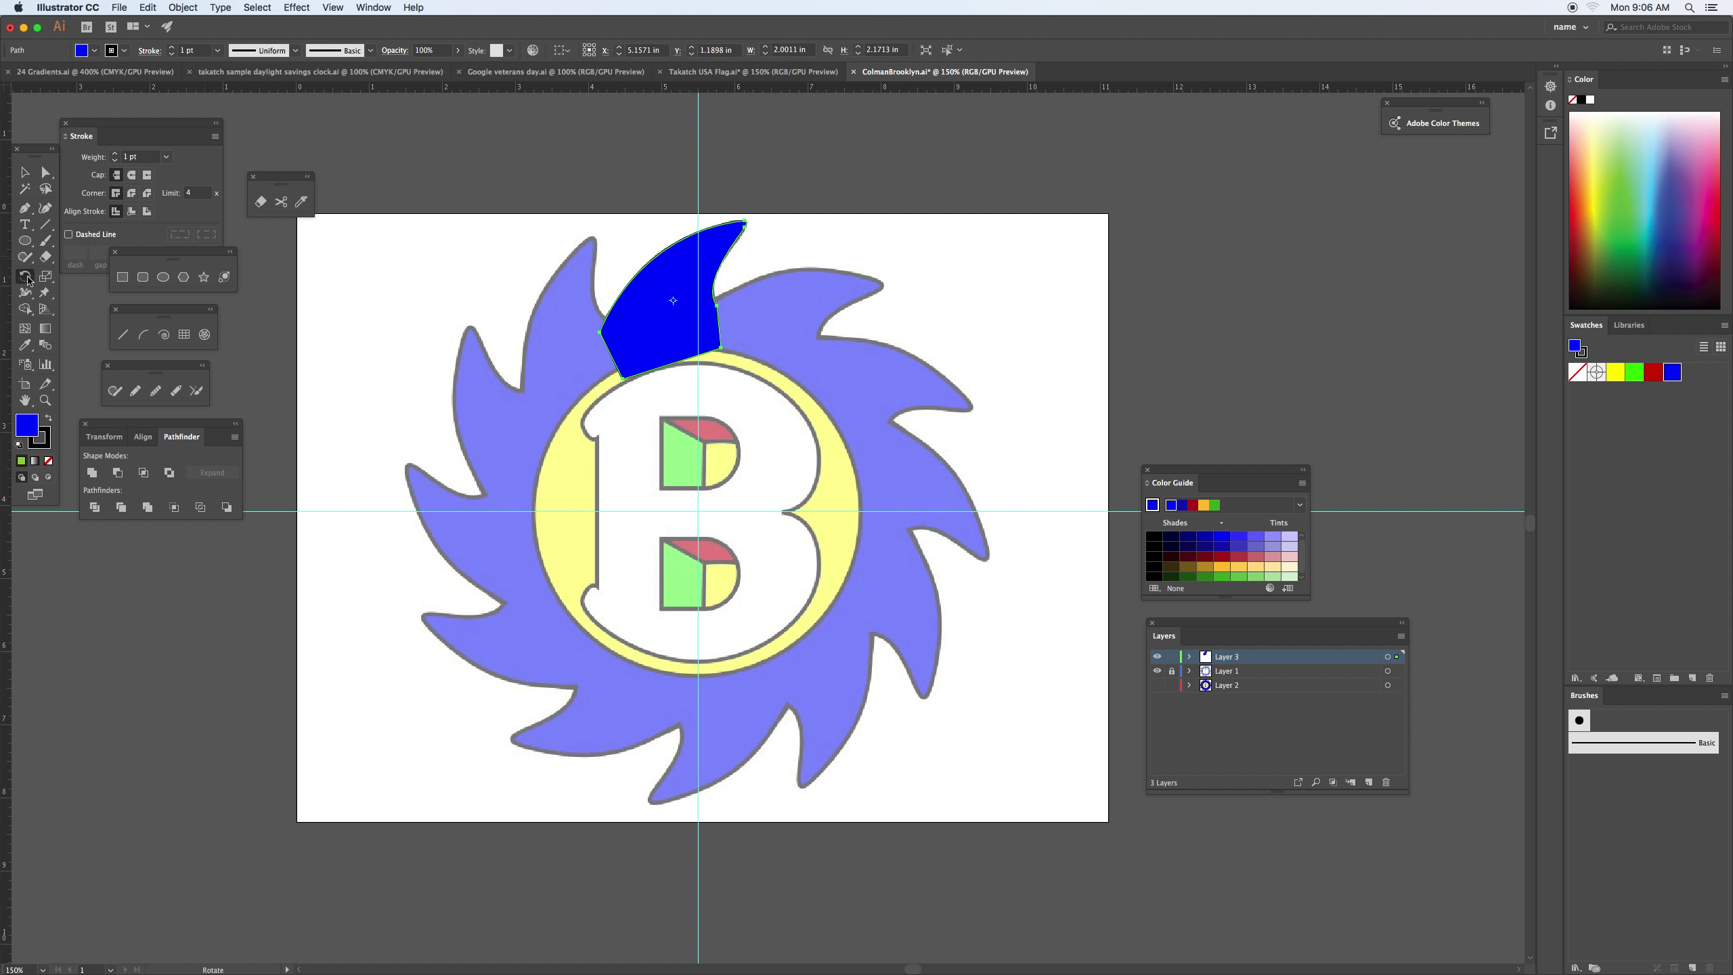
left_click(697, 511, "alt")
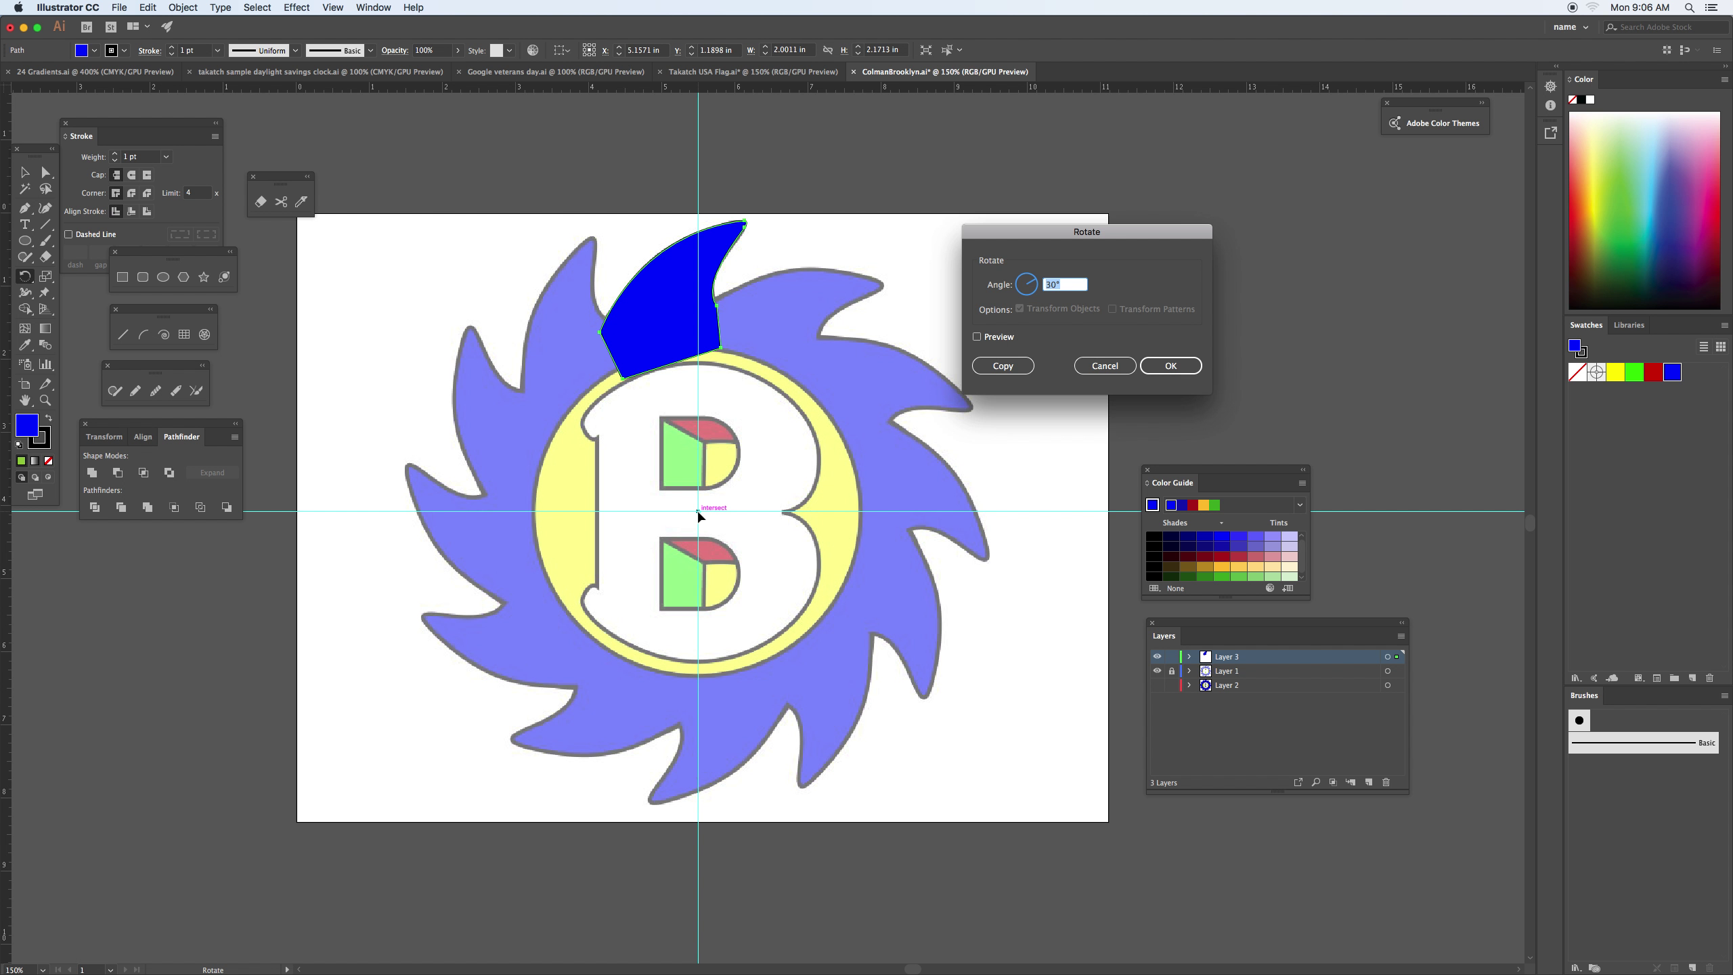
left_click_drag(1042, 232, 1004, 188)
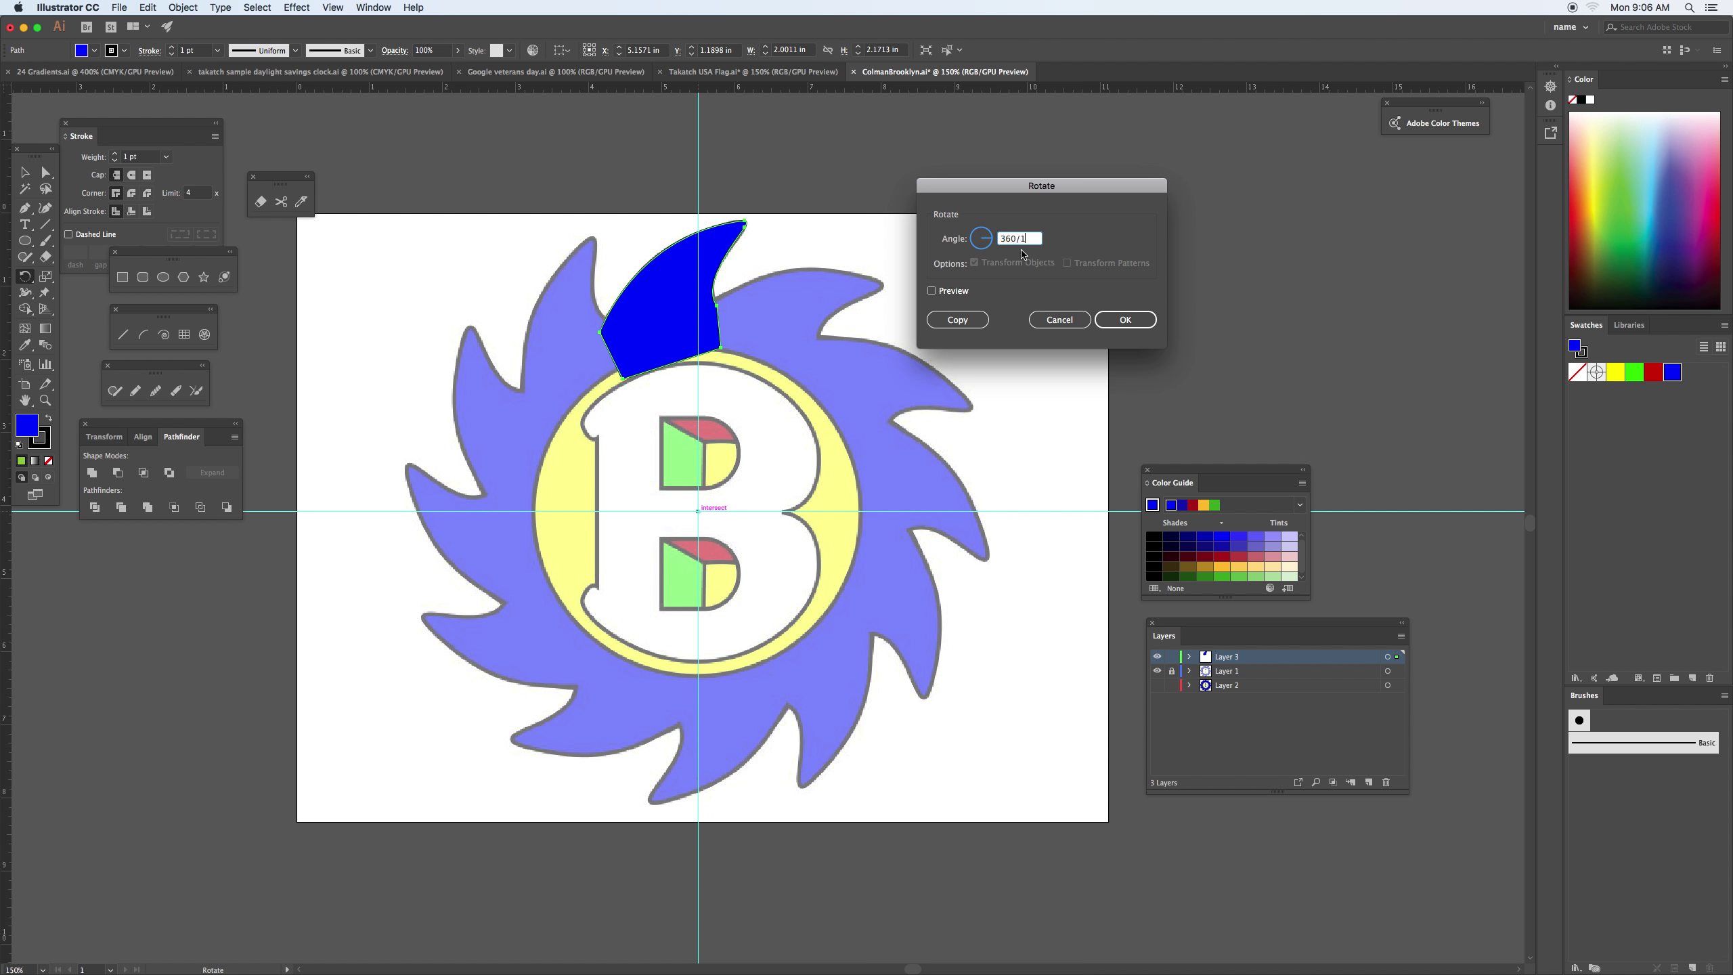
left_click(931, 292)
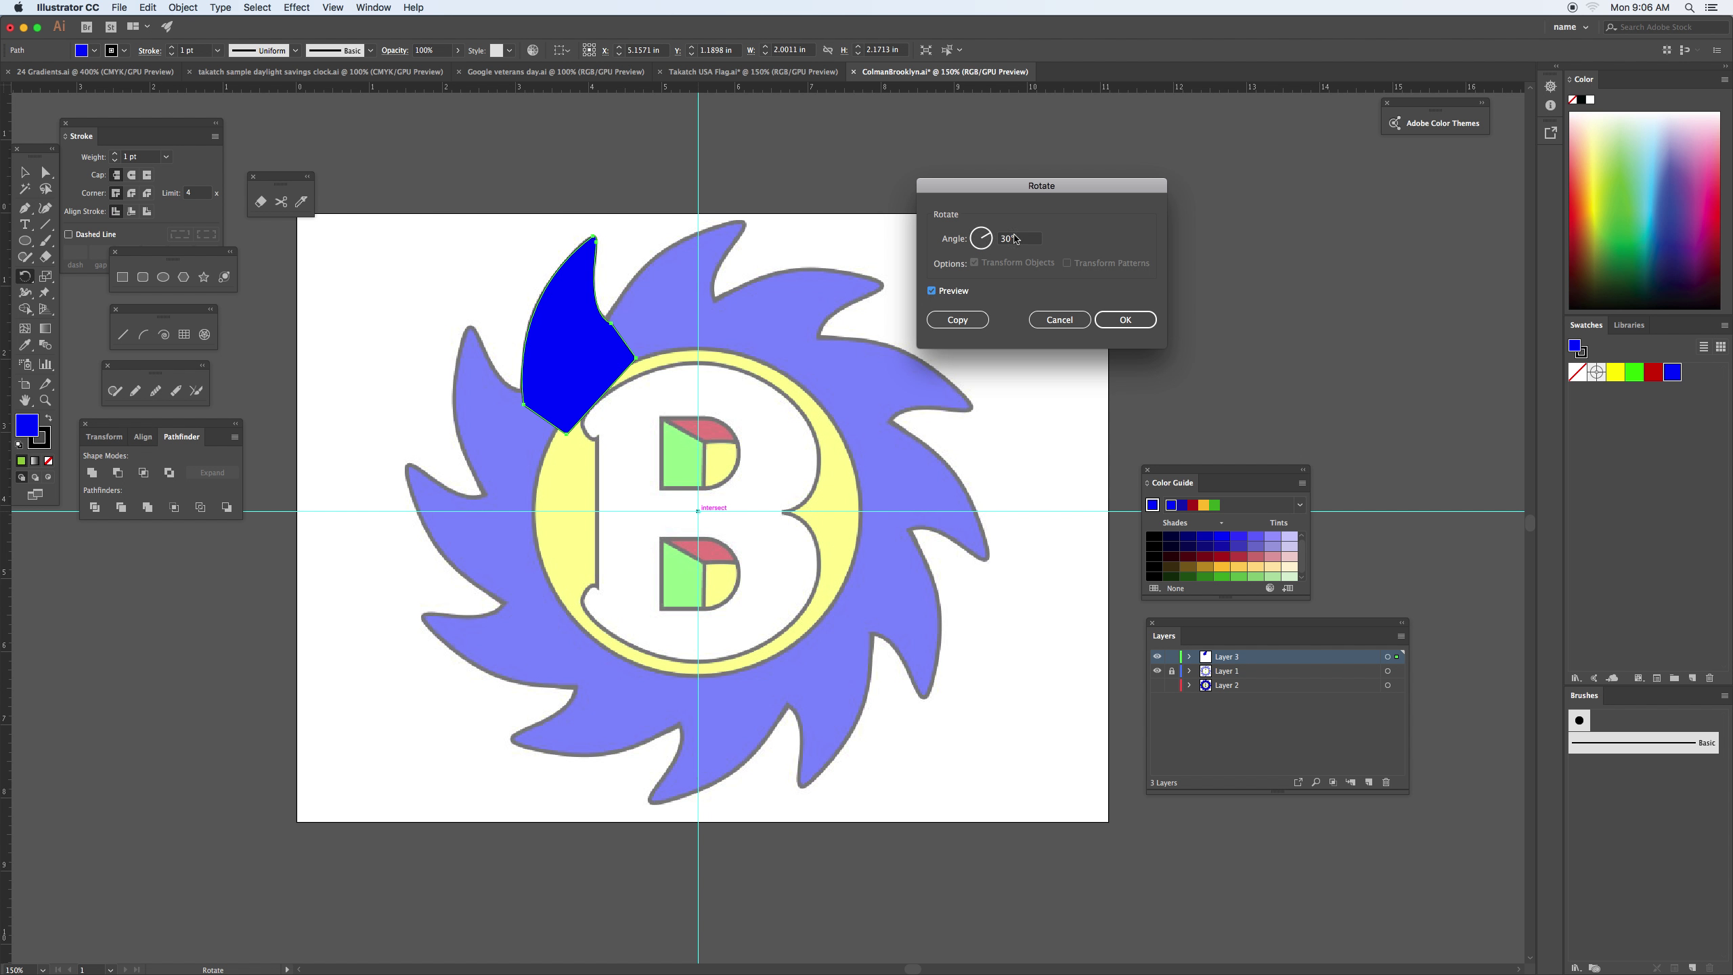
left_click(955, 319)
Repeat the rotated copy until twelve blue spikes go all the way around the ring
key("super+d")
key("super+d")
key("super+d")
key("super+d")
key("super+d")
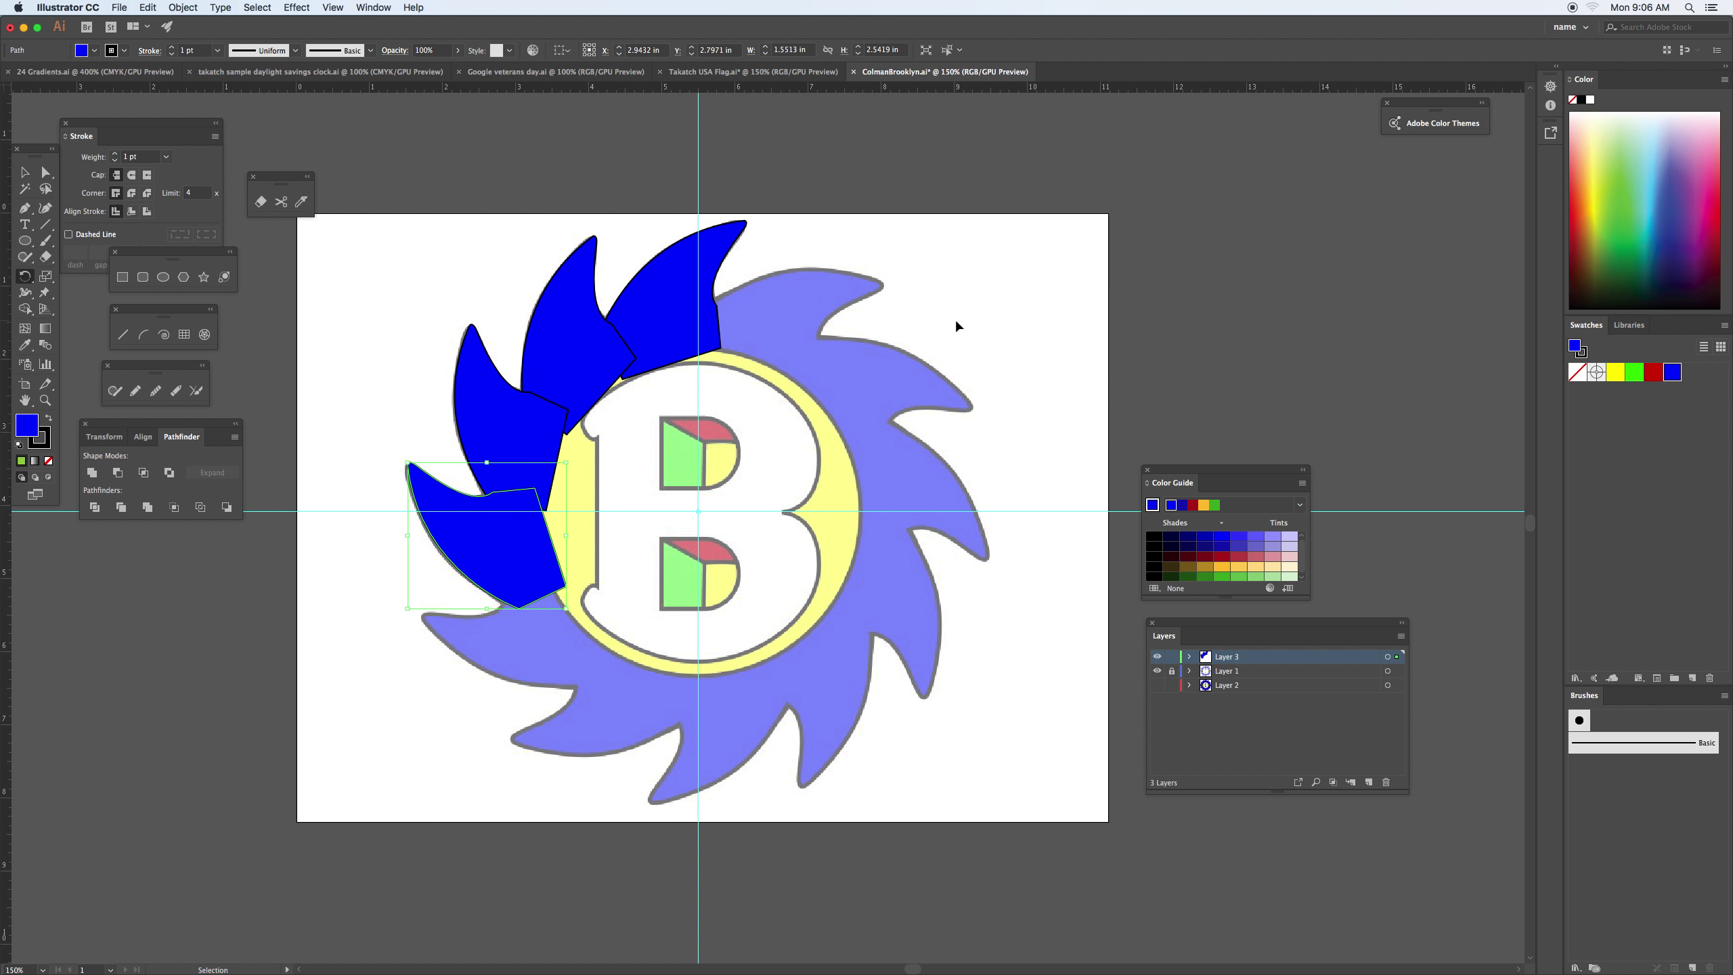
key("super+d")
key("super+d")
key("super+d")
key("super+d")
key("super+d")
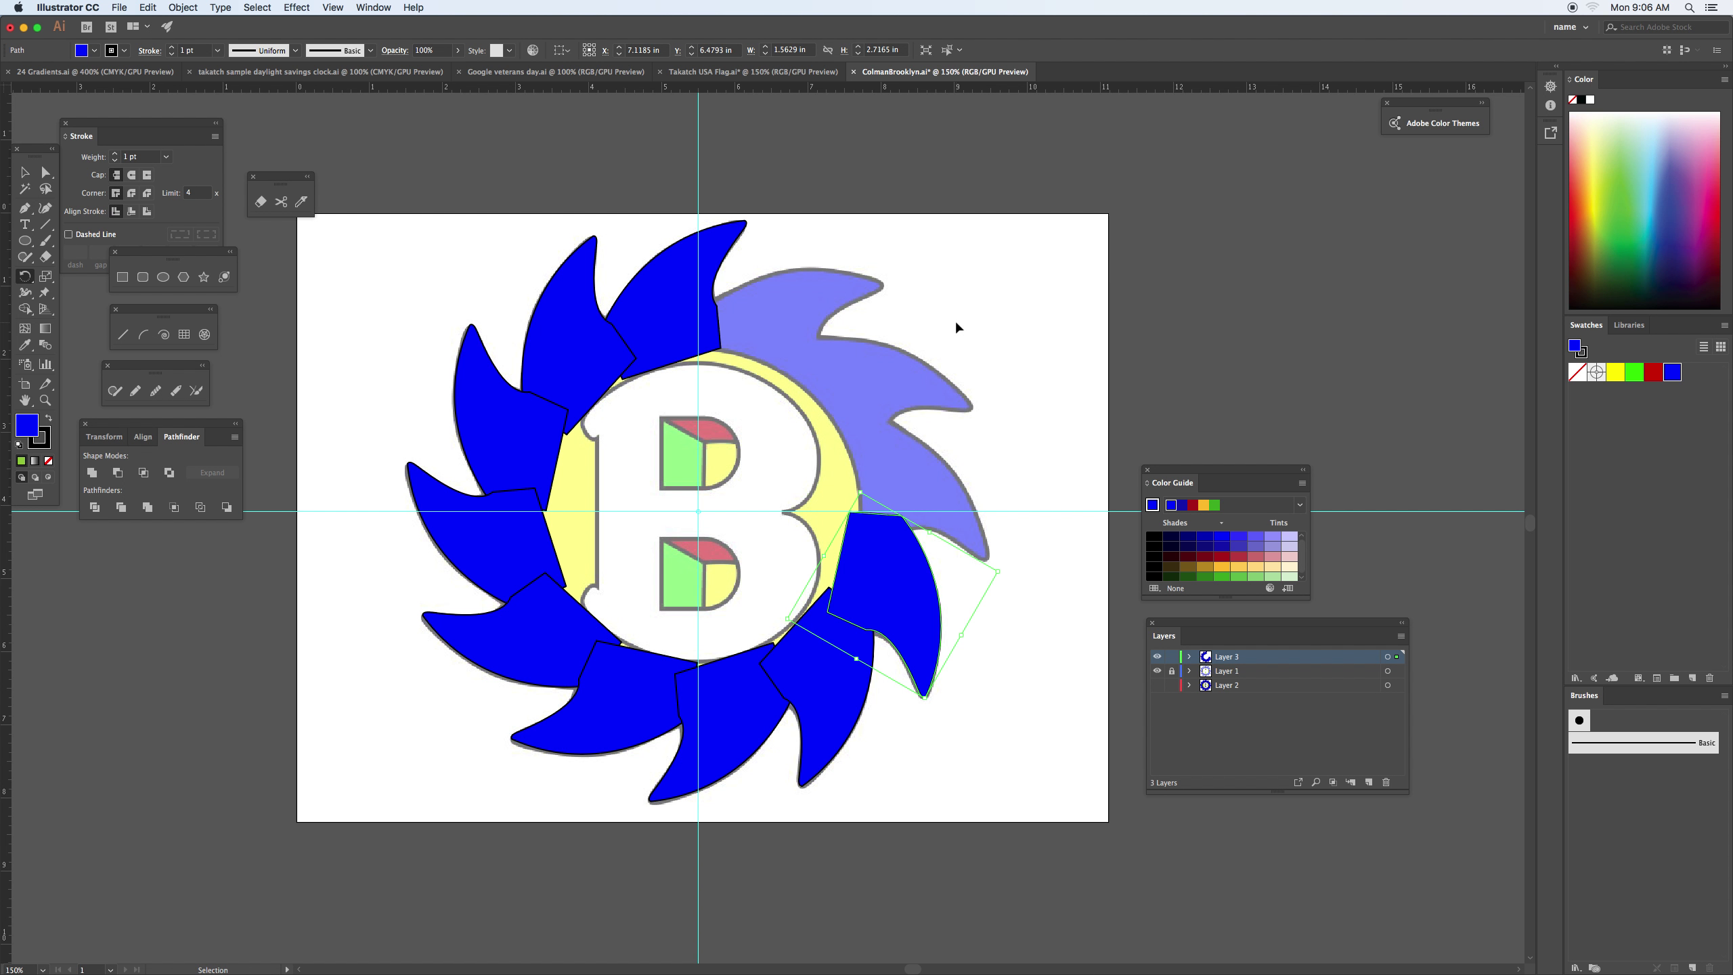
key("r")
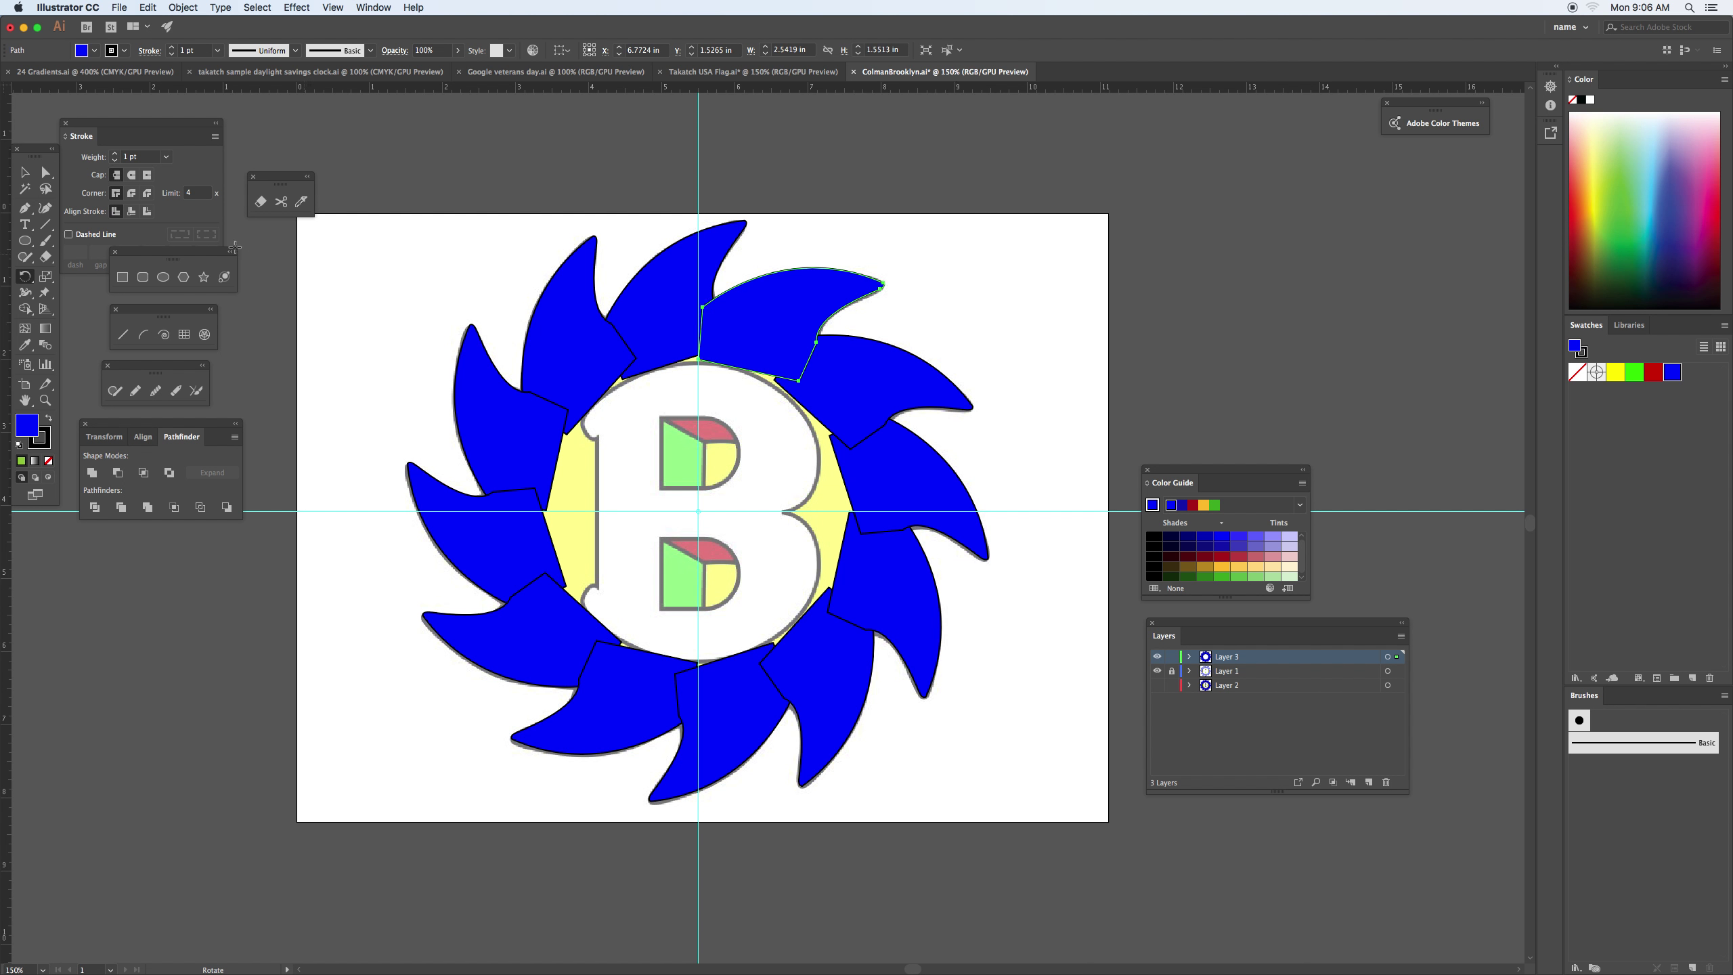
Select all twelve blue spikes and unite them into one shape with the Pathfinder
left_click(29, 175)
left_click_drag(407, 242, 1002, 760)
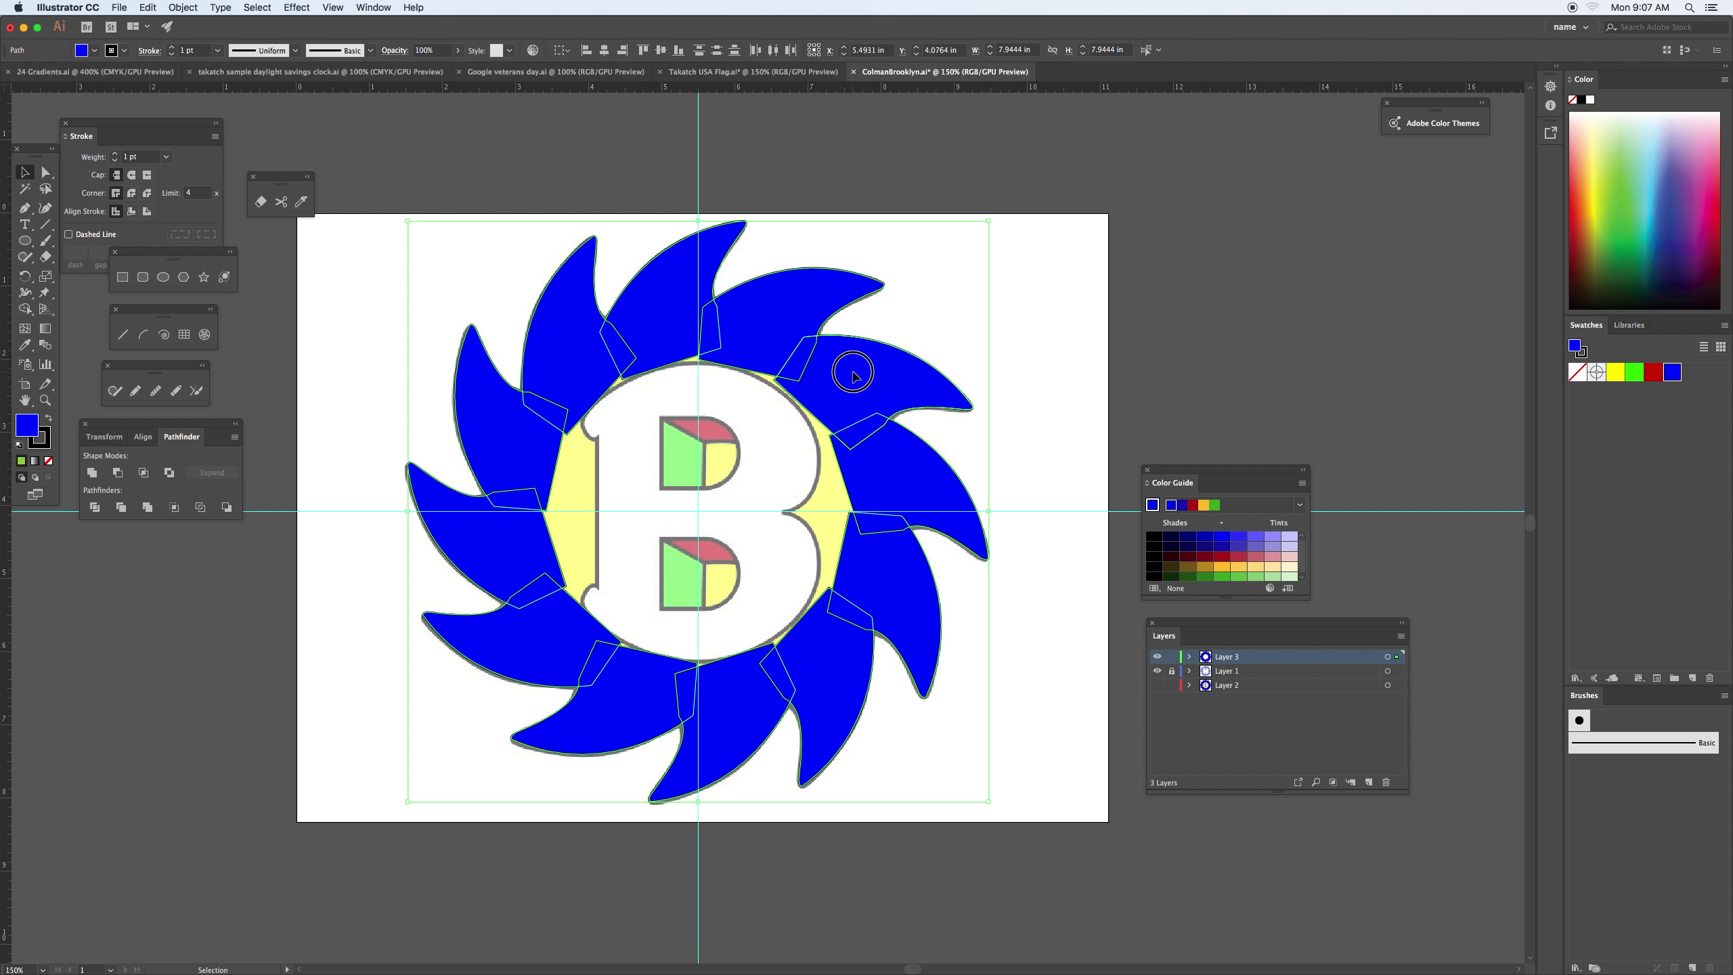
left_click_drag(853, 379, 1044, 291)
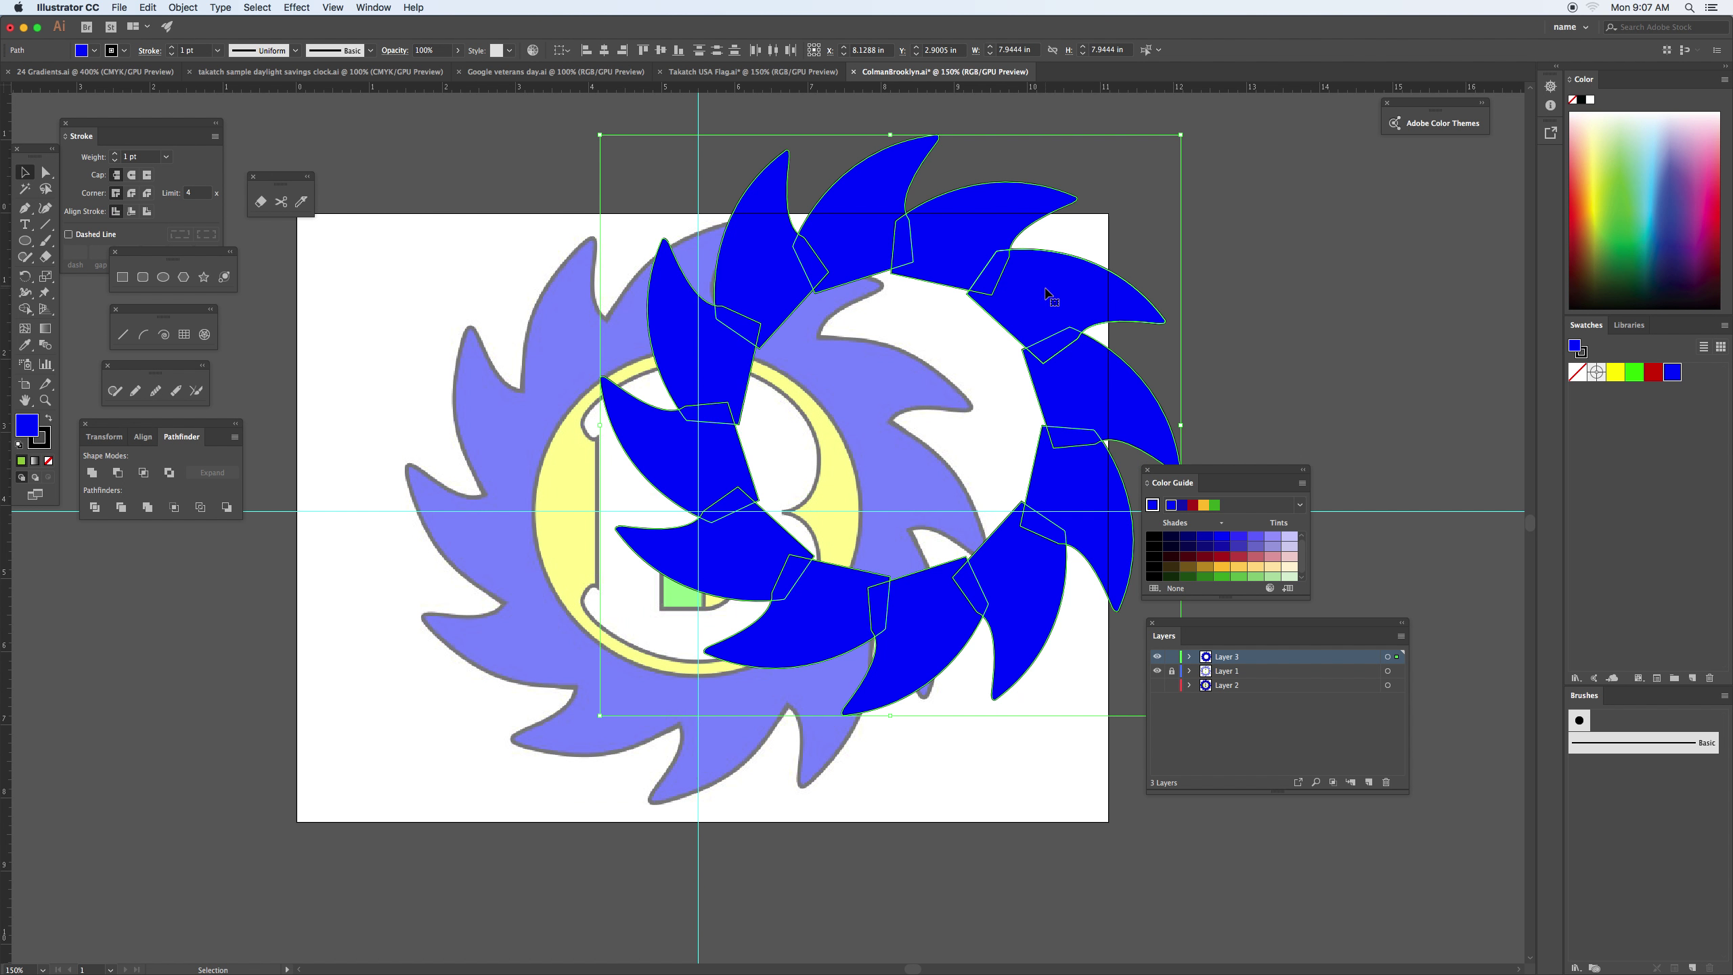
key("super+z")
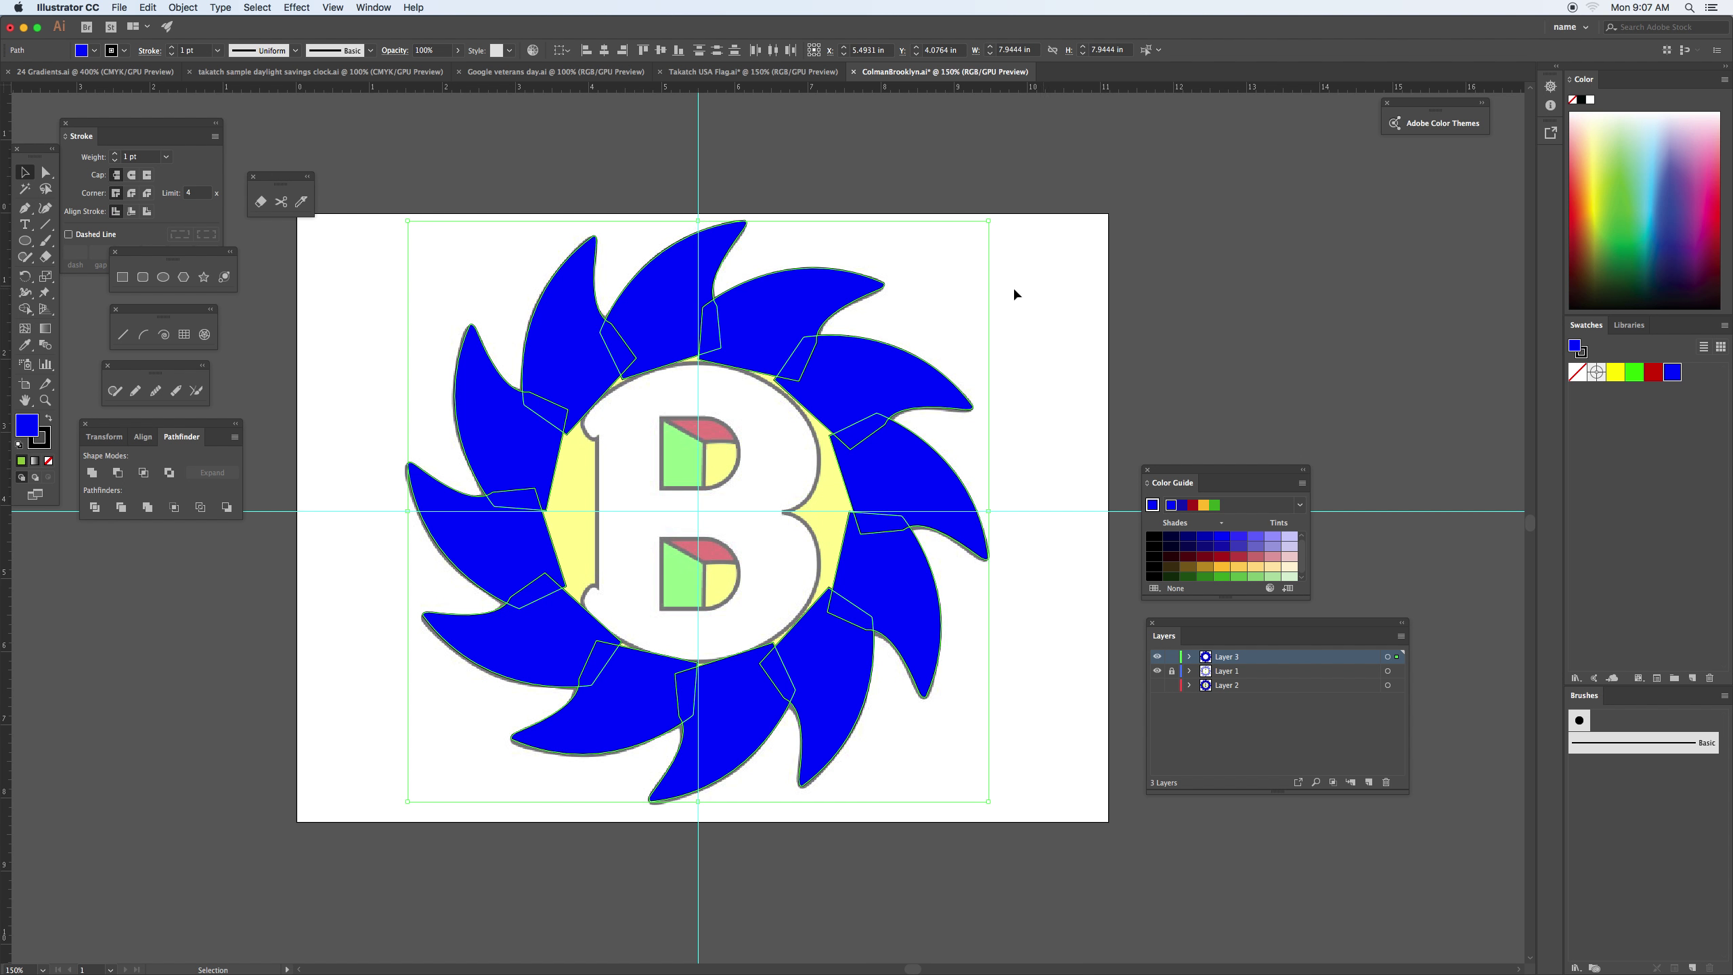
left_click(92, 473)
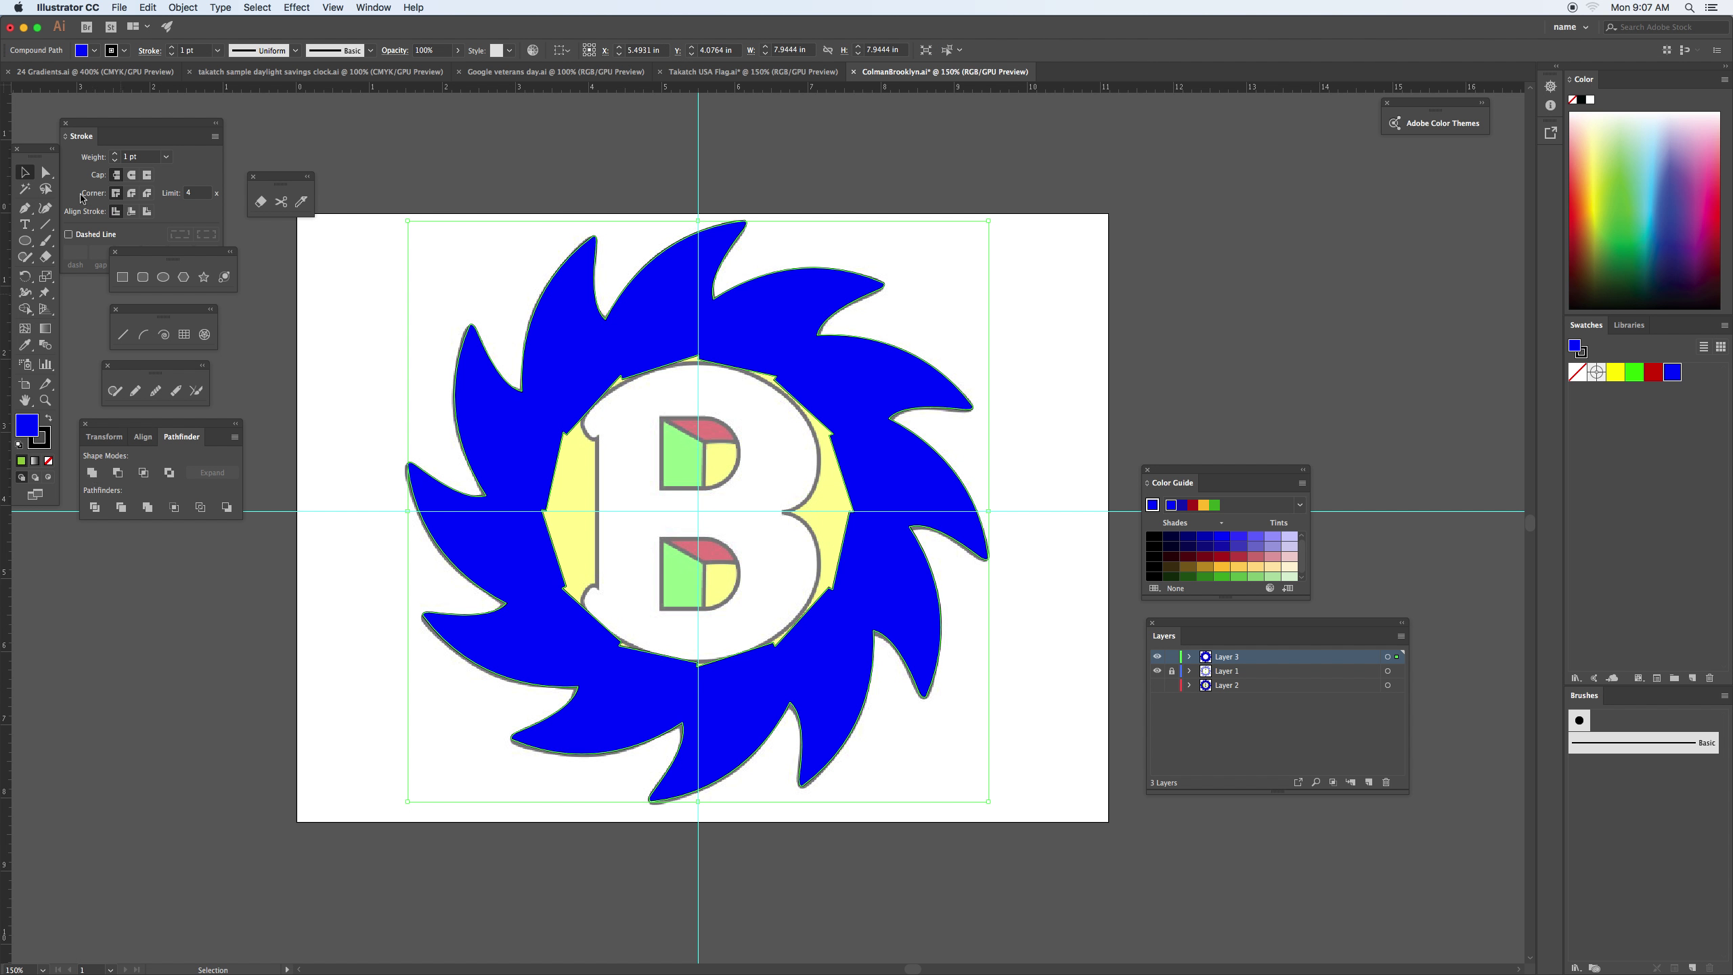
Draw a closed seven-sided polygon with the Pen tool, with its corners on the blue ring, to cover the center opening
left_click(24, 208)
left_click(574, 374)
left_click(515, 521)
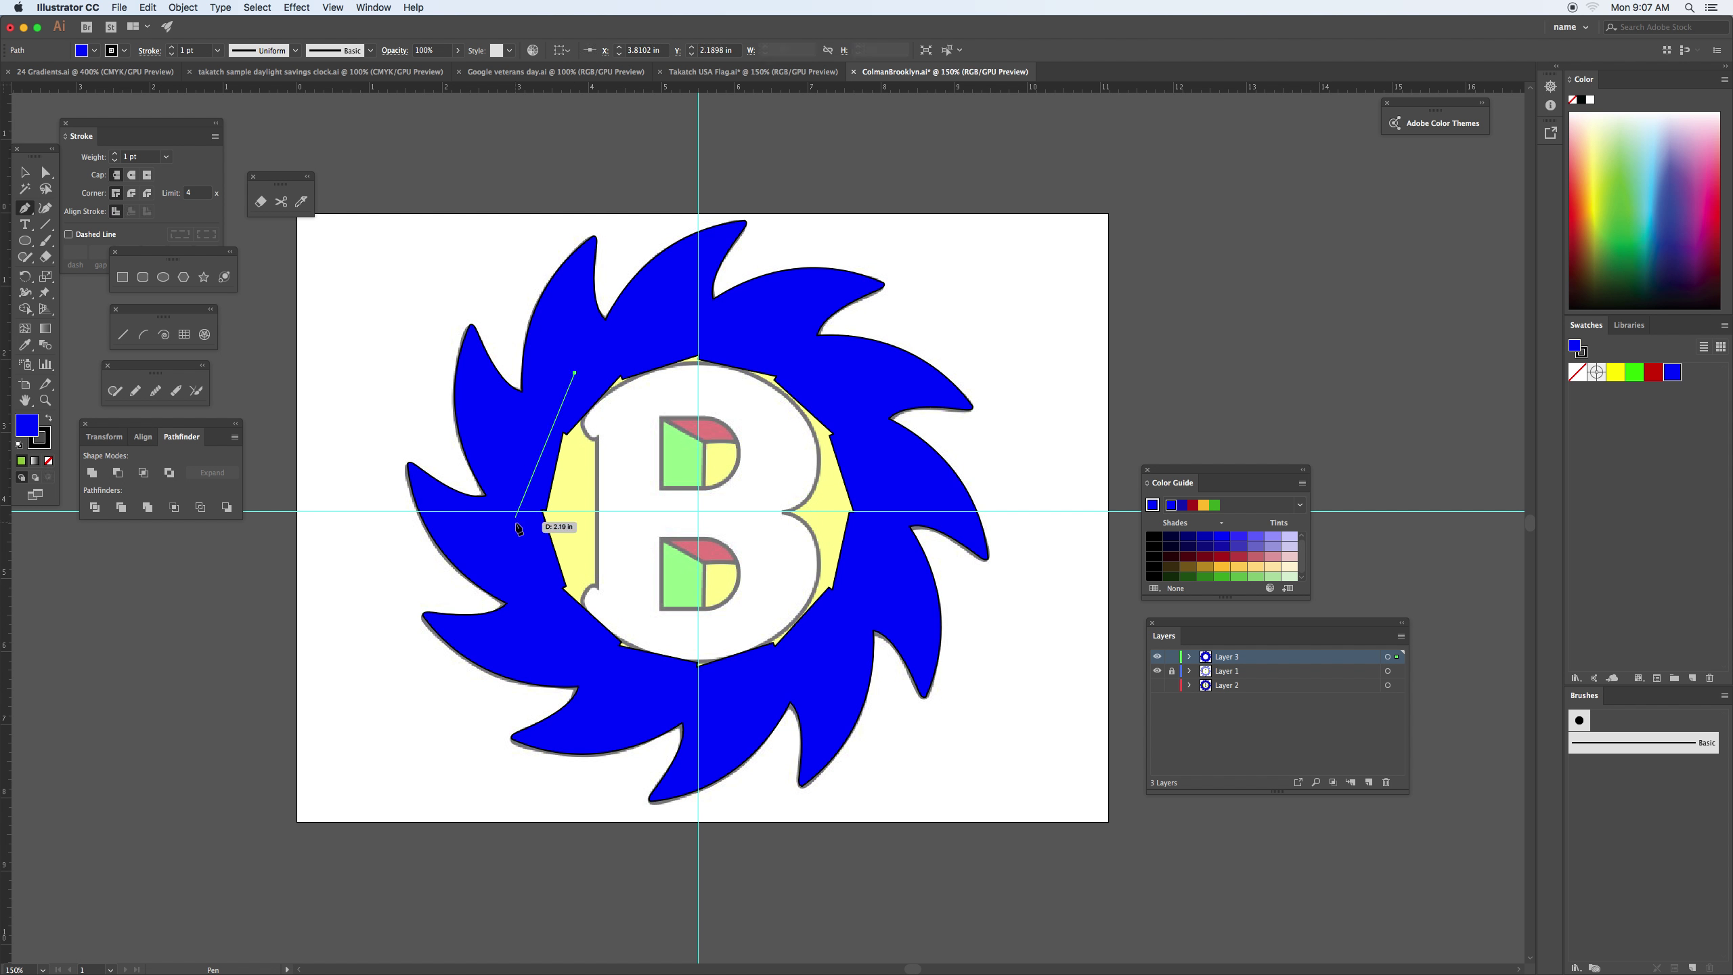
left_click(598, 659)
left_click(778, 684)
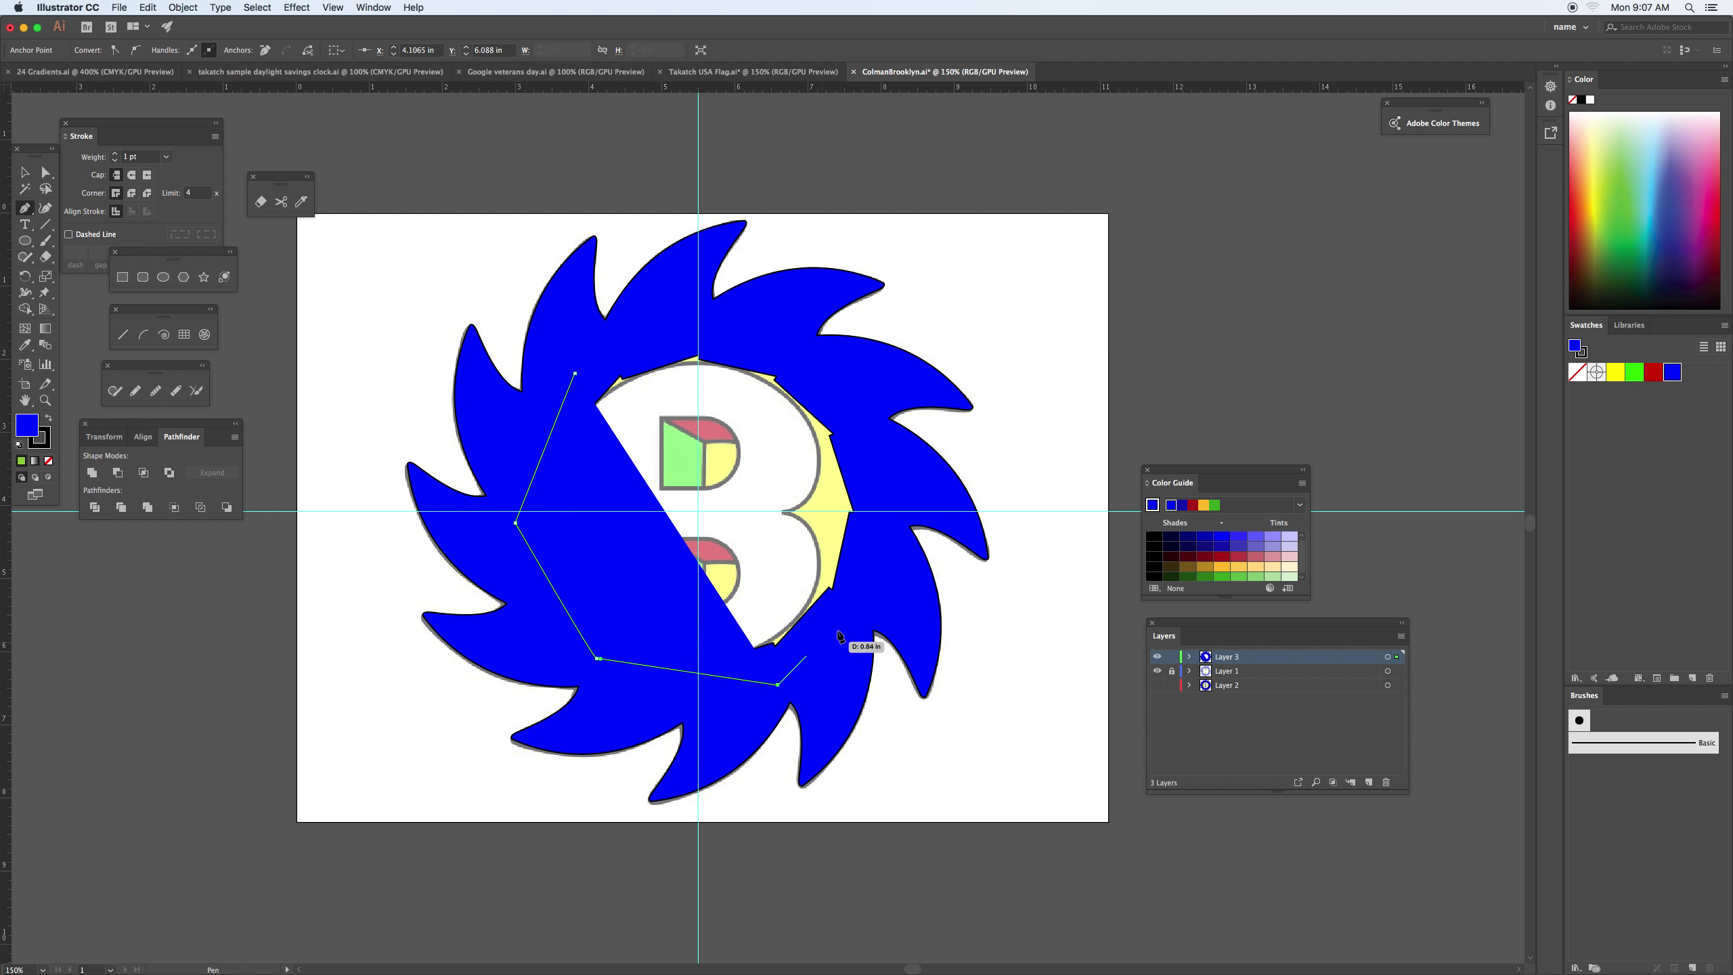
left_click(861, 575)
left_click(861, 411)
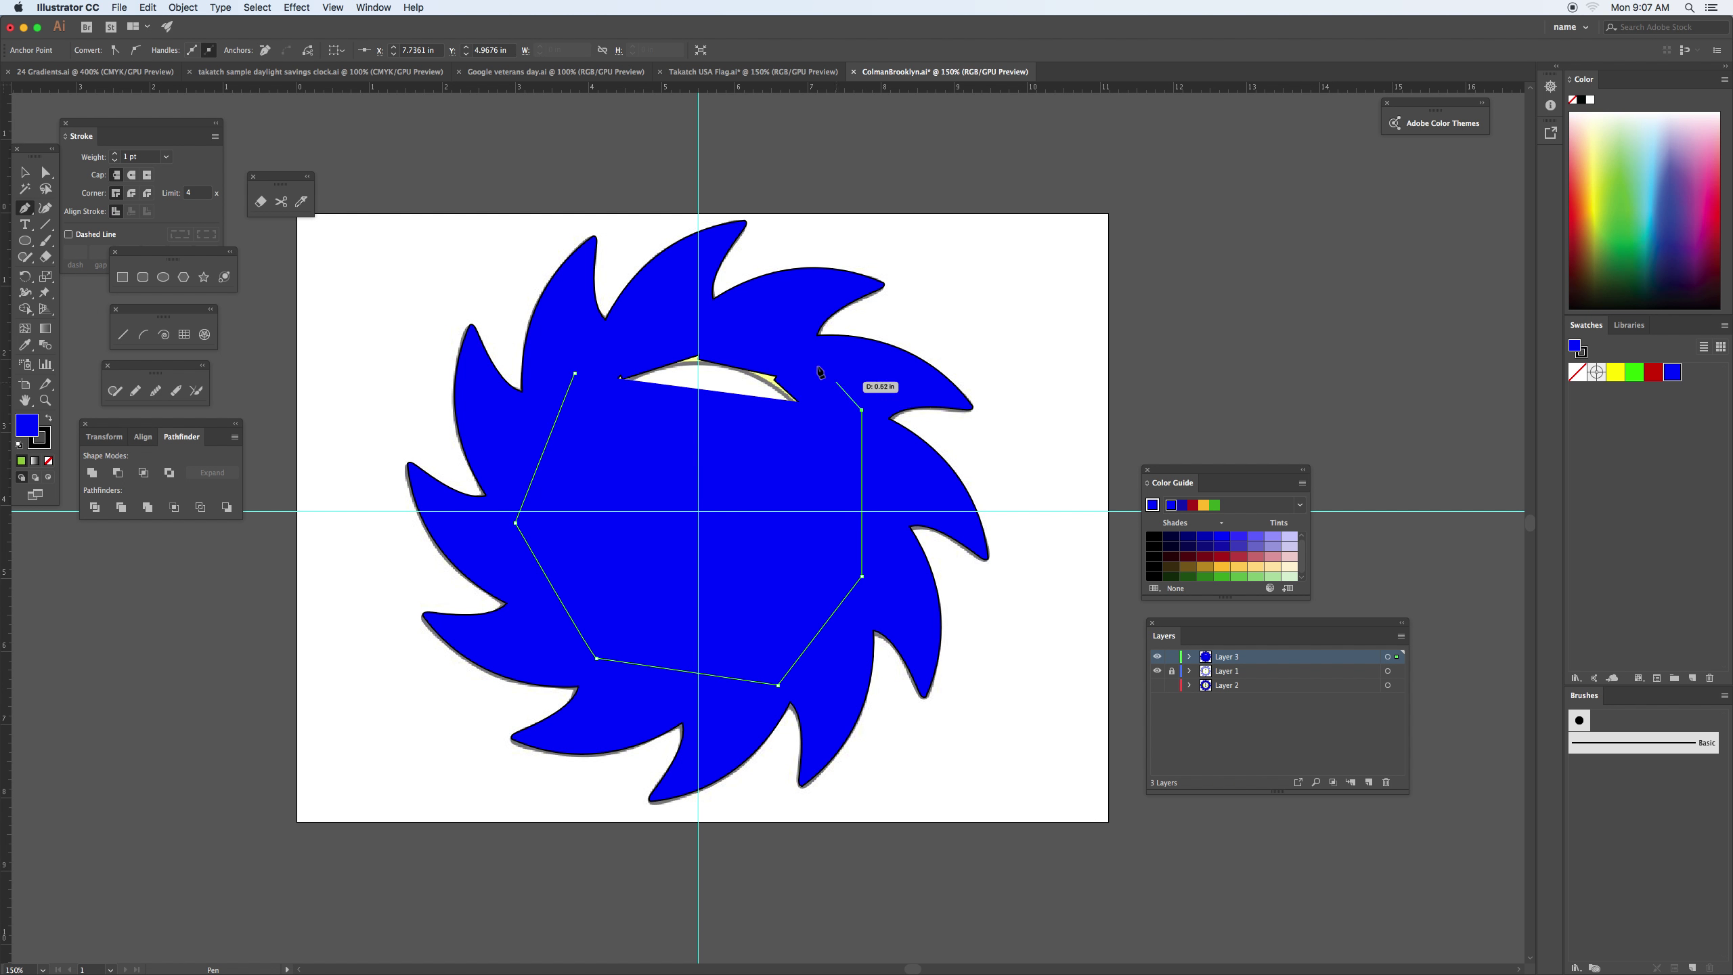
left_click(742, 333)
left_click(574, 375)
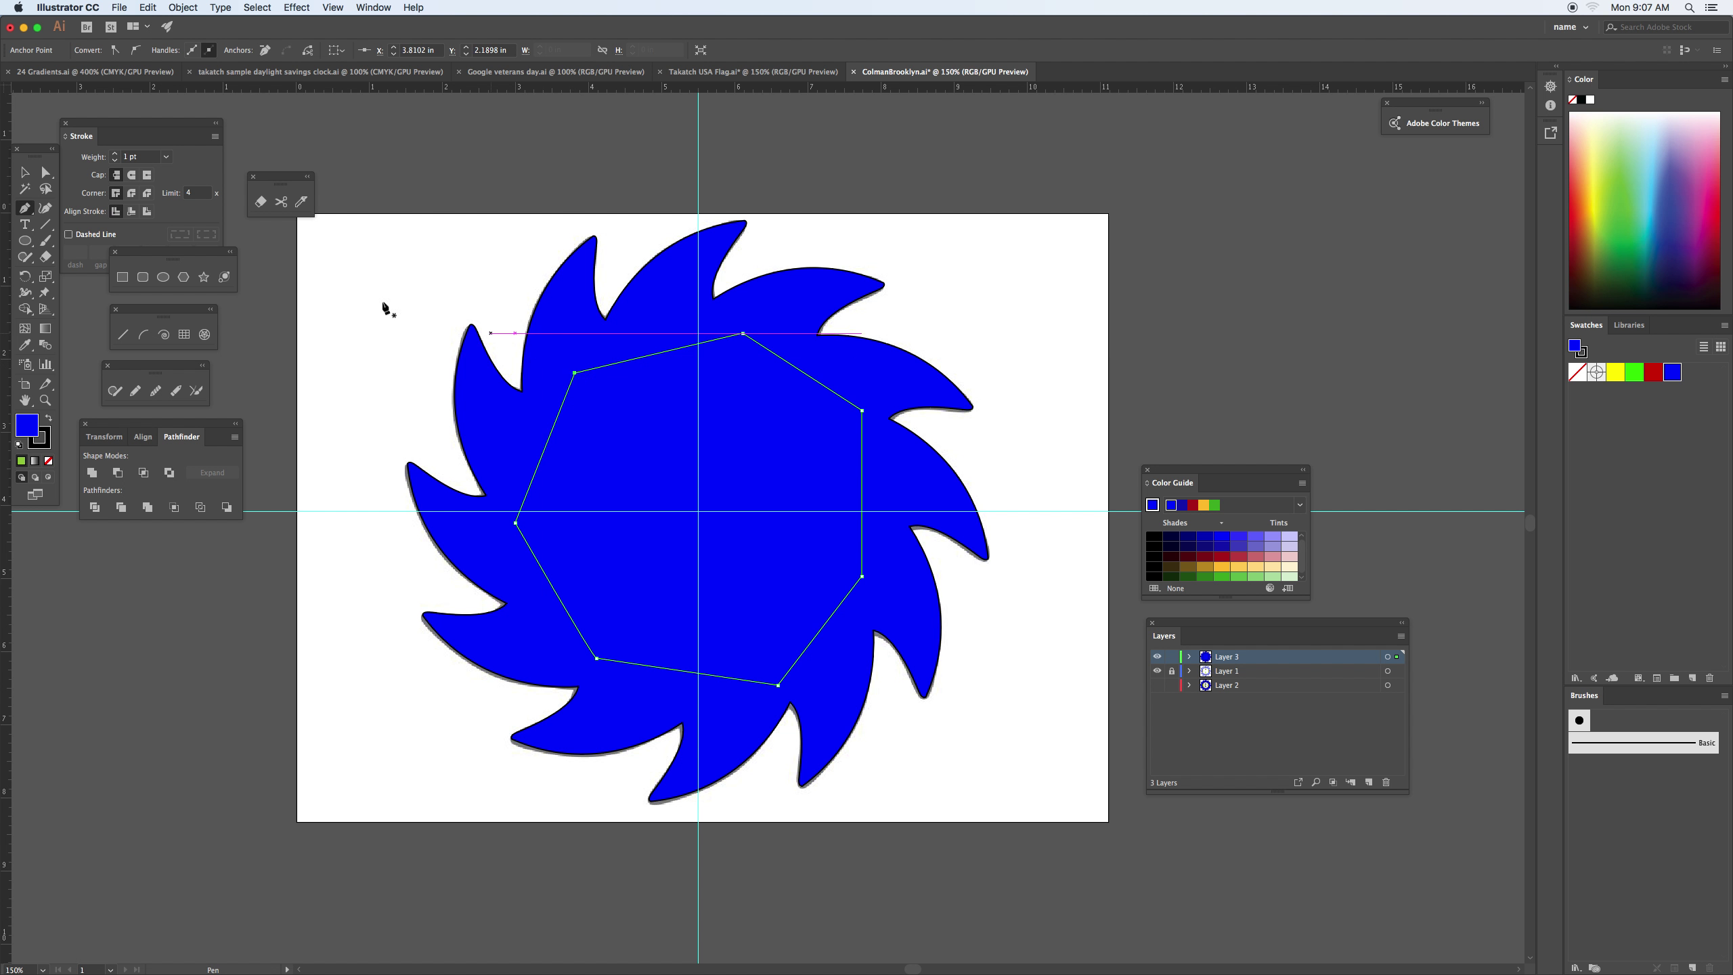
Unite the seven-sided polygon with the spiked ring into one solid blue shape, and deselect it
key("super+a")
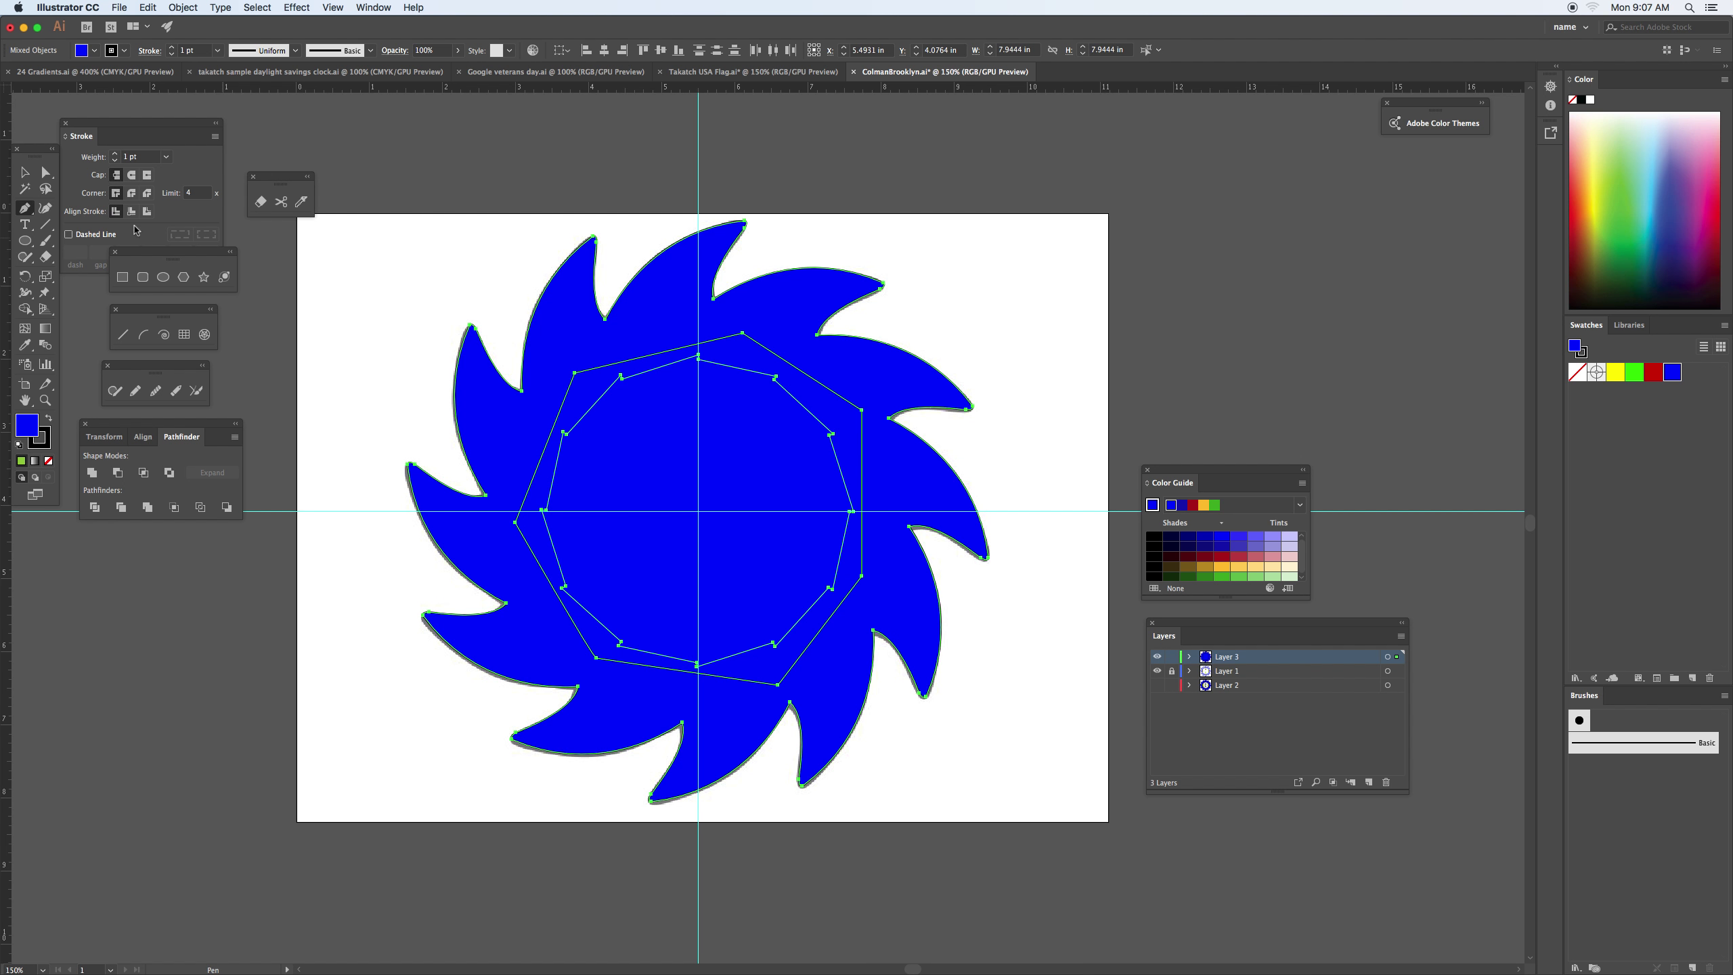
left_click(92, 472)
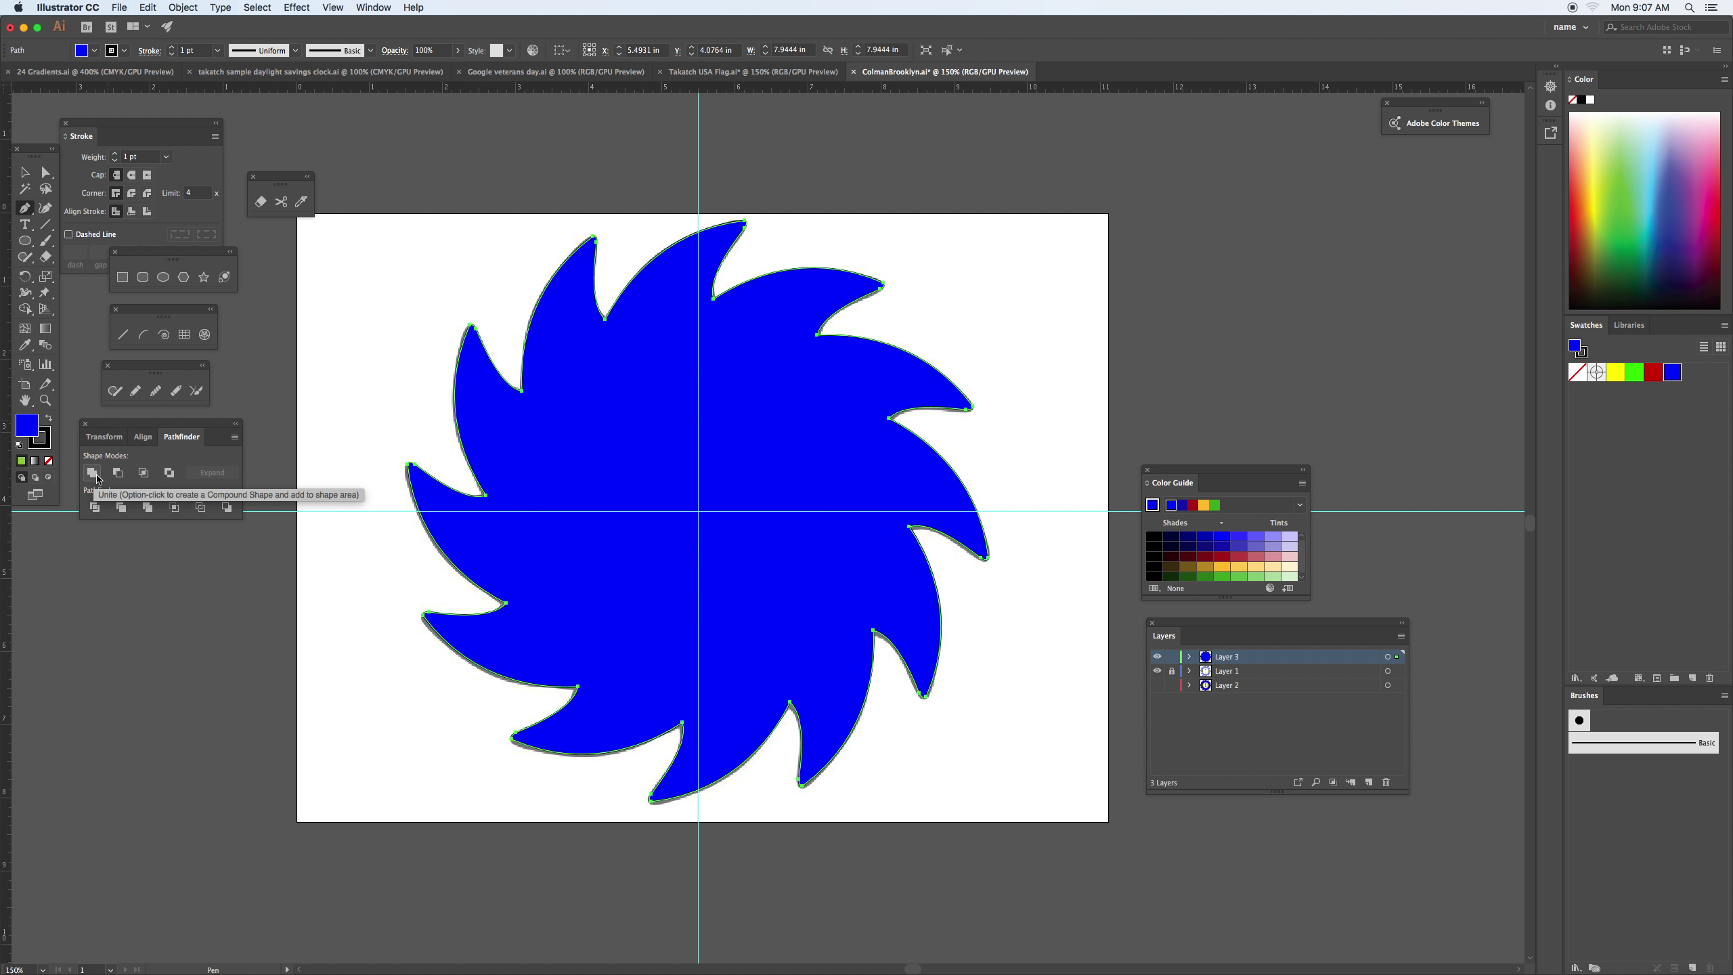
left_click(25, 172)
left_click(26, 171)
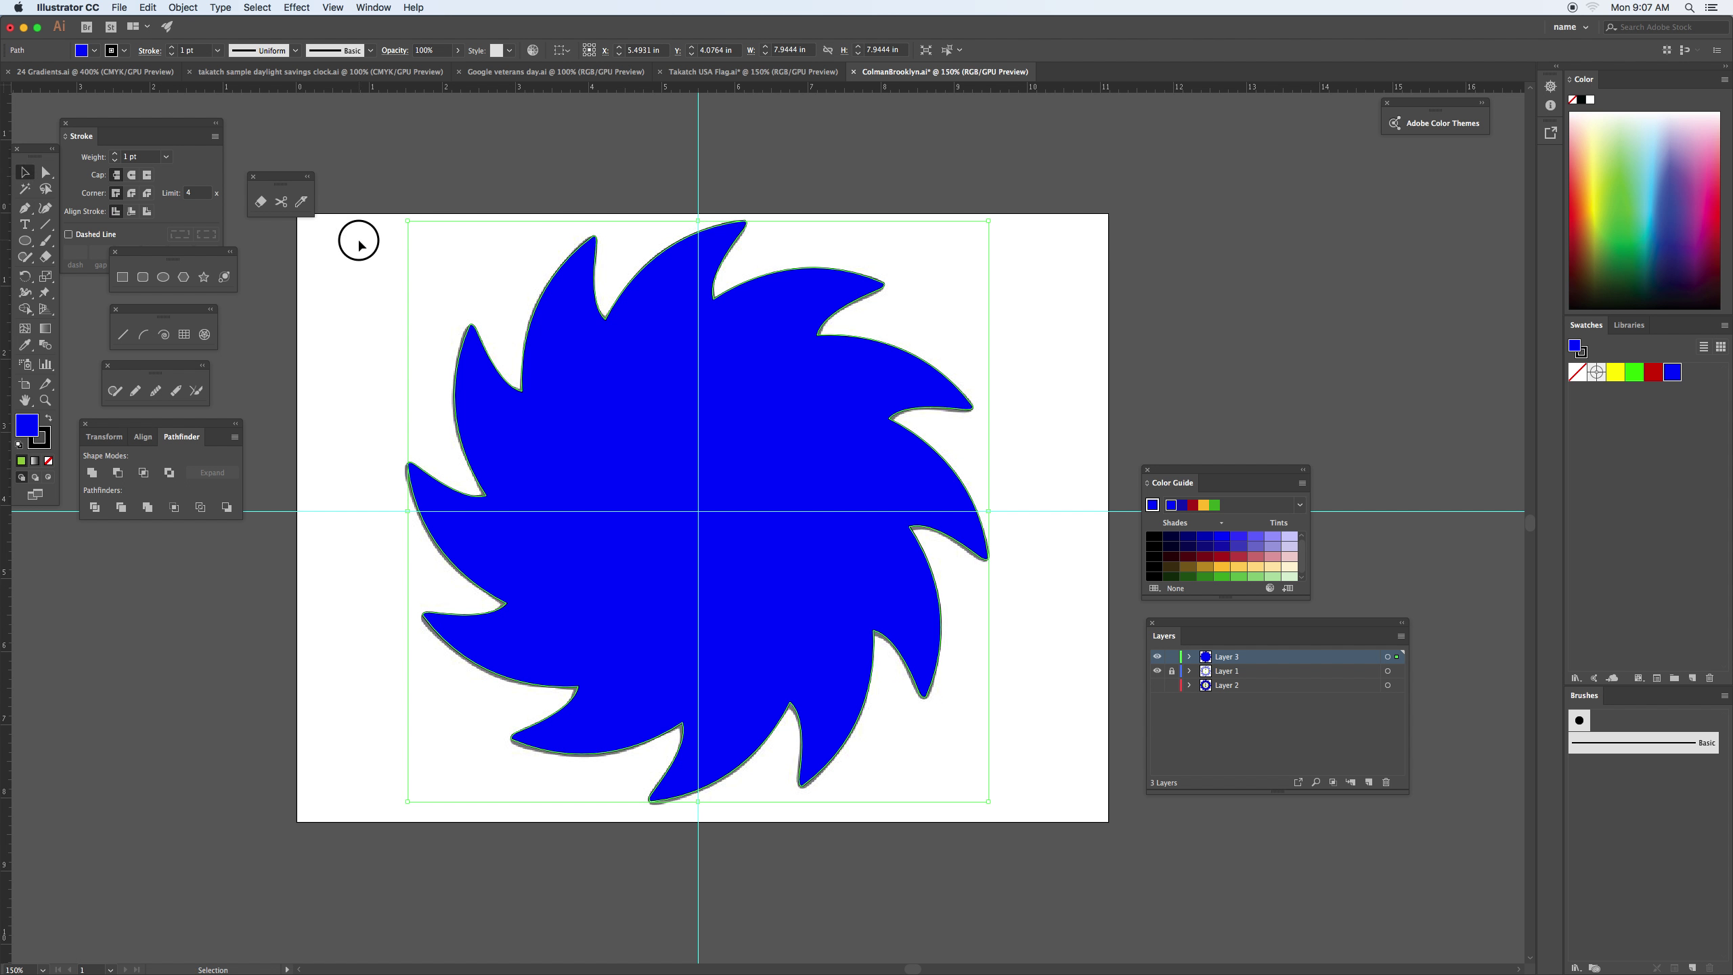
left_click(358, 243)
Show all hidden objects to bring back the center circle, and clear the selection
left_click(183, 10)
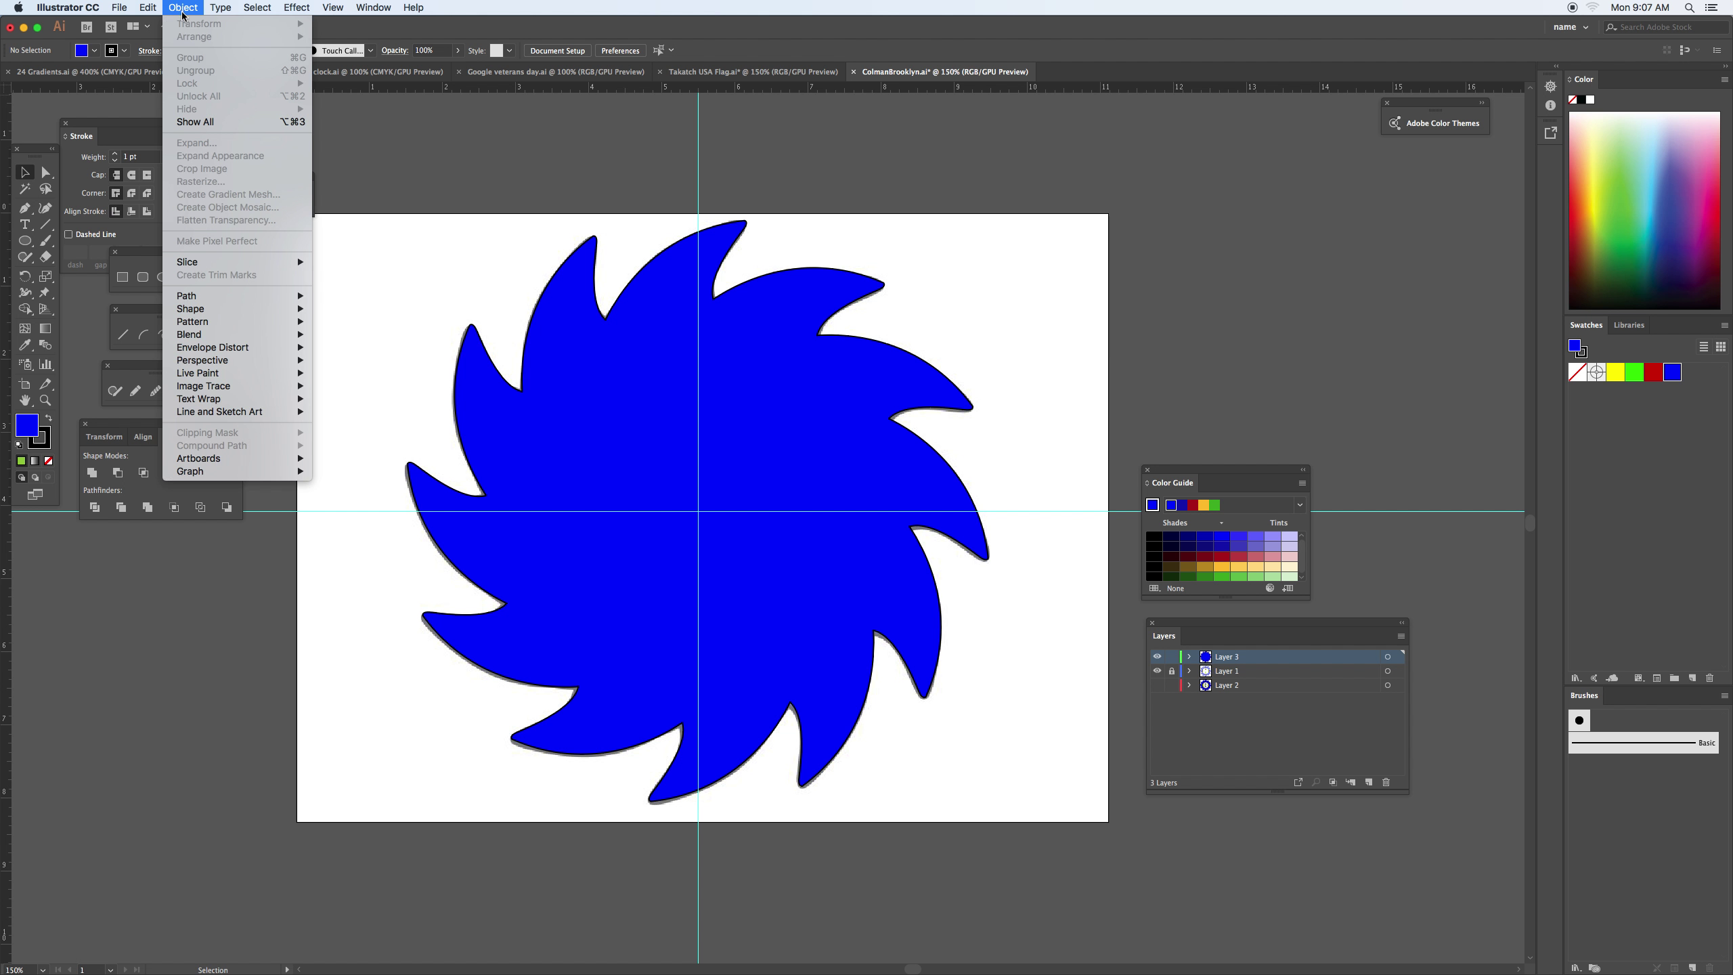
left_click(204, 121)
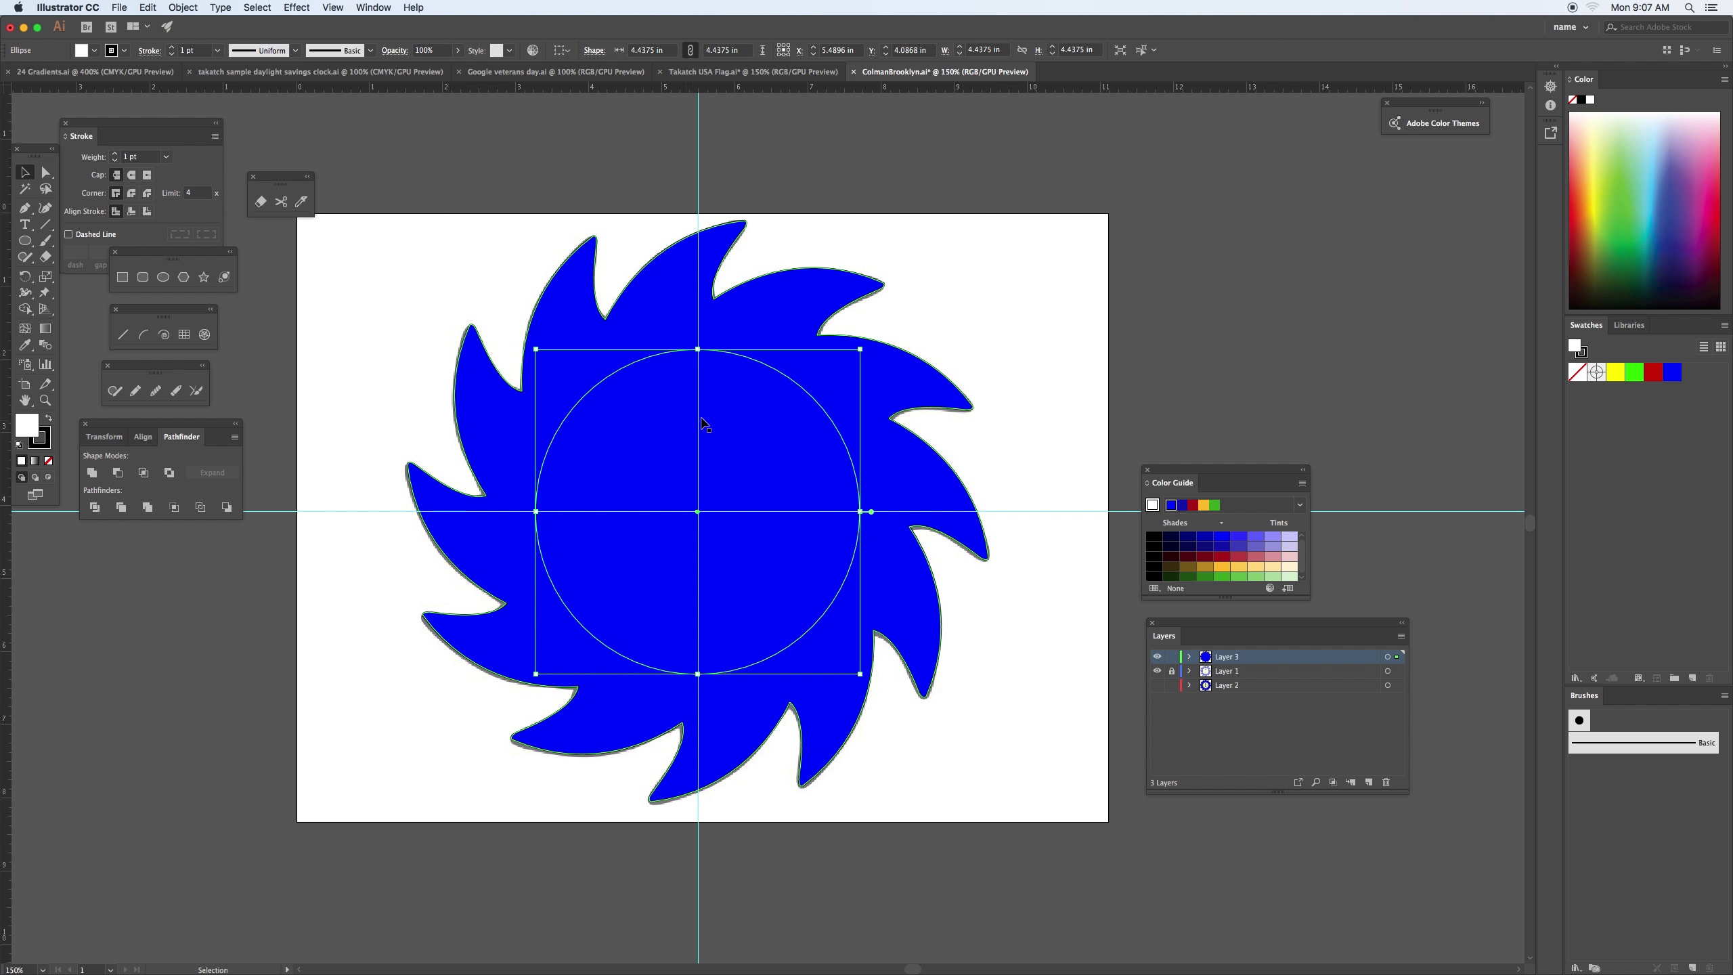
left_click(453, 247)
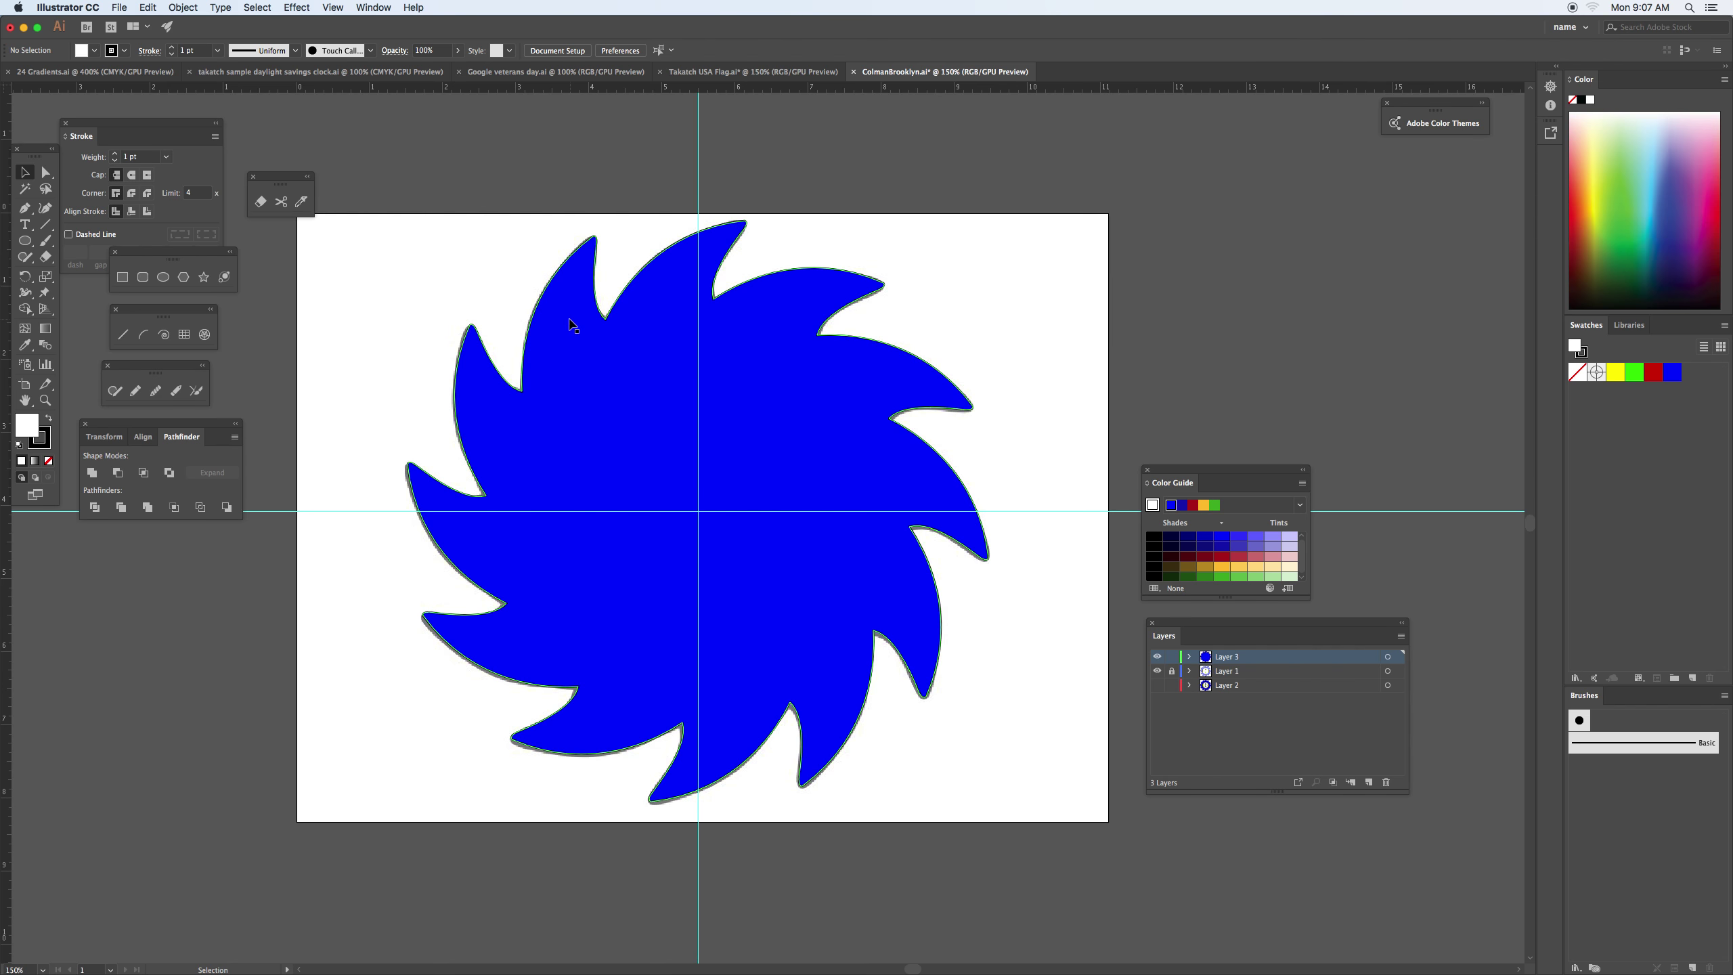
Send the blue spiked shape to the back, behind the white center circle
left_click(554, 294)
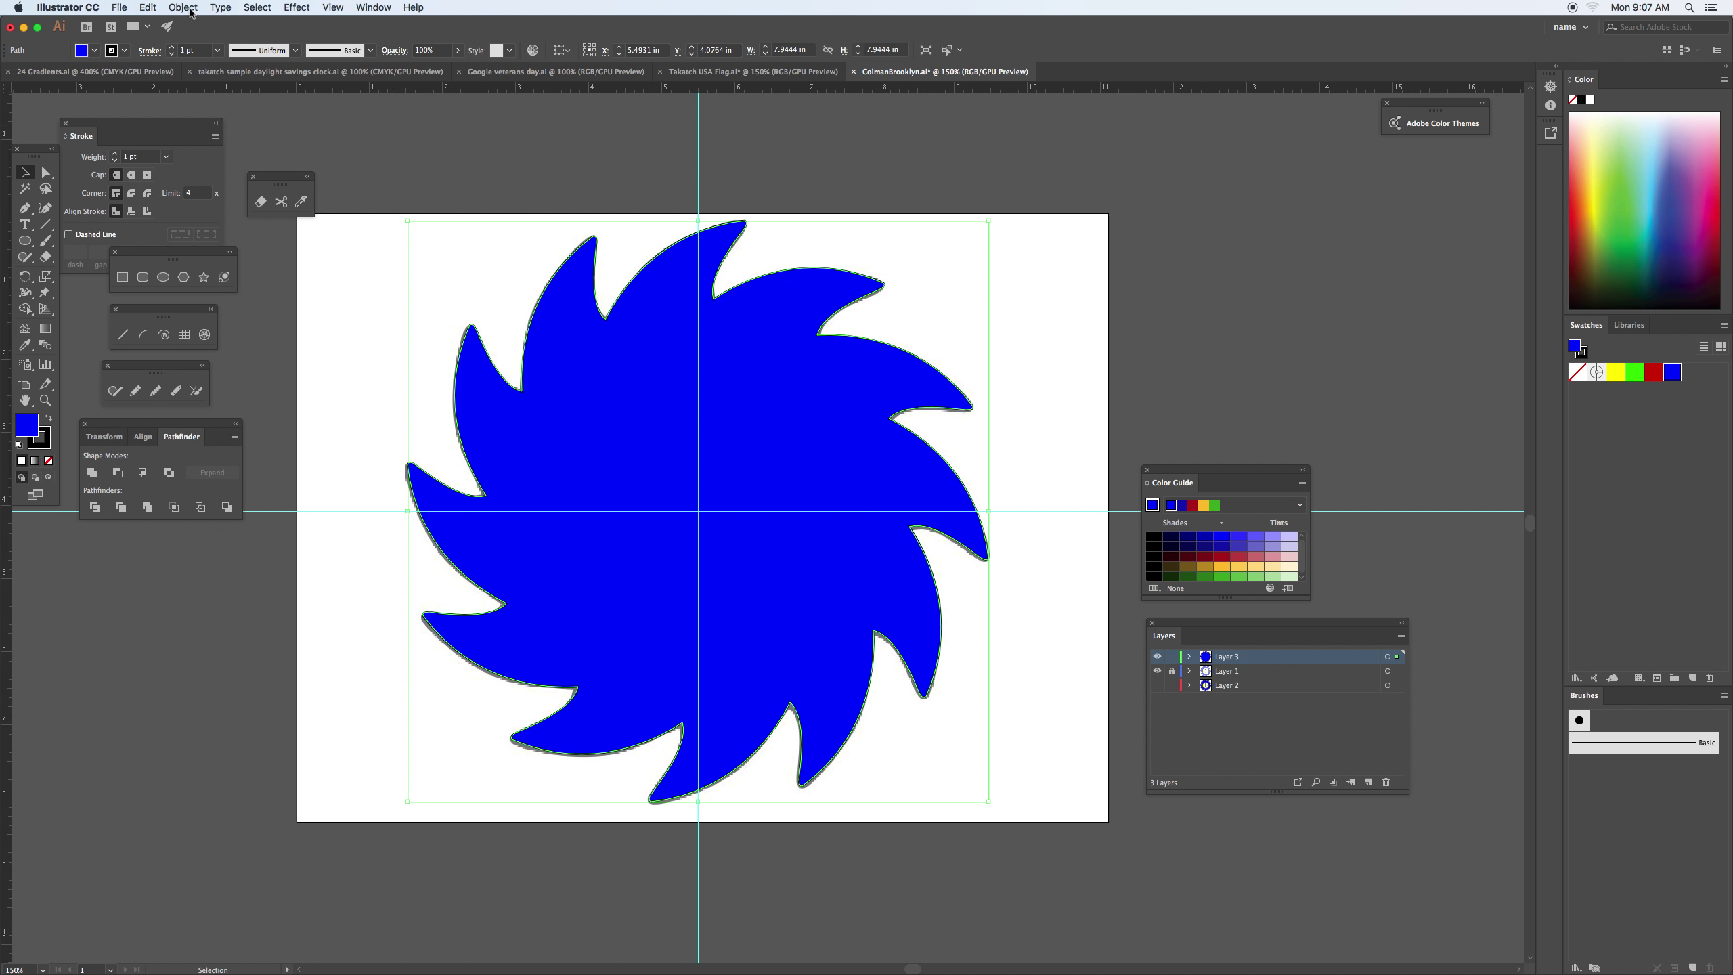
left_click(183, 8)
mouse_move(286, 36)
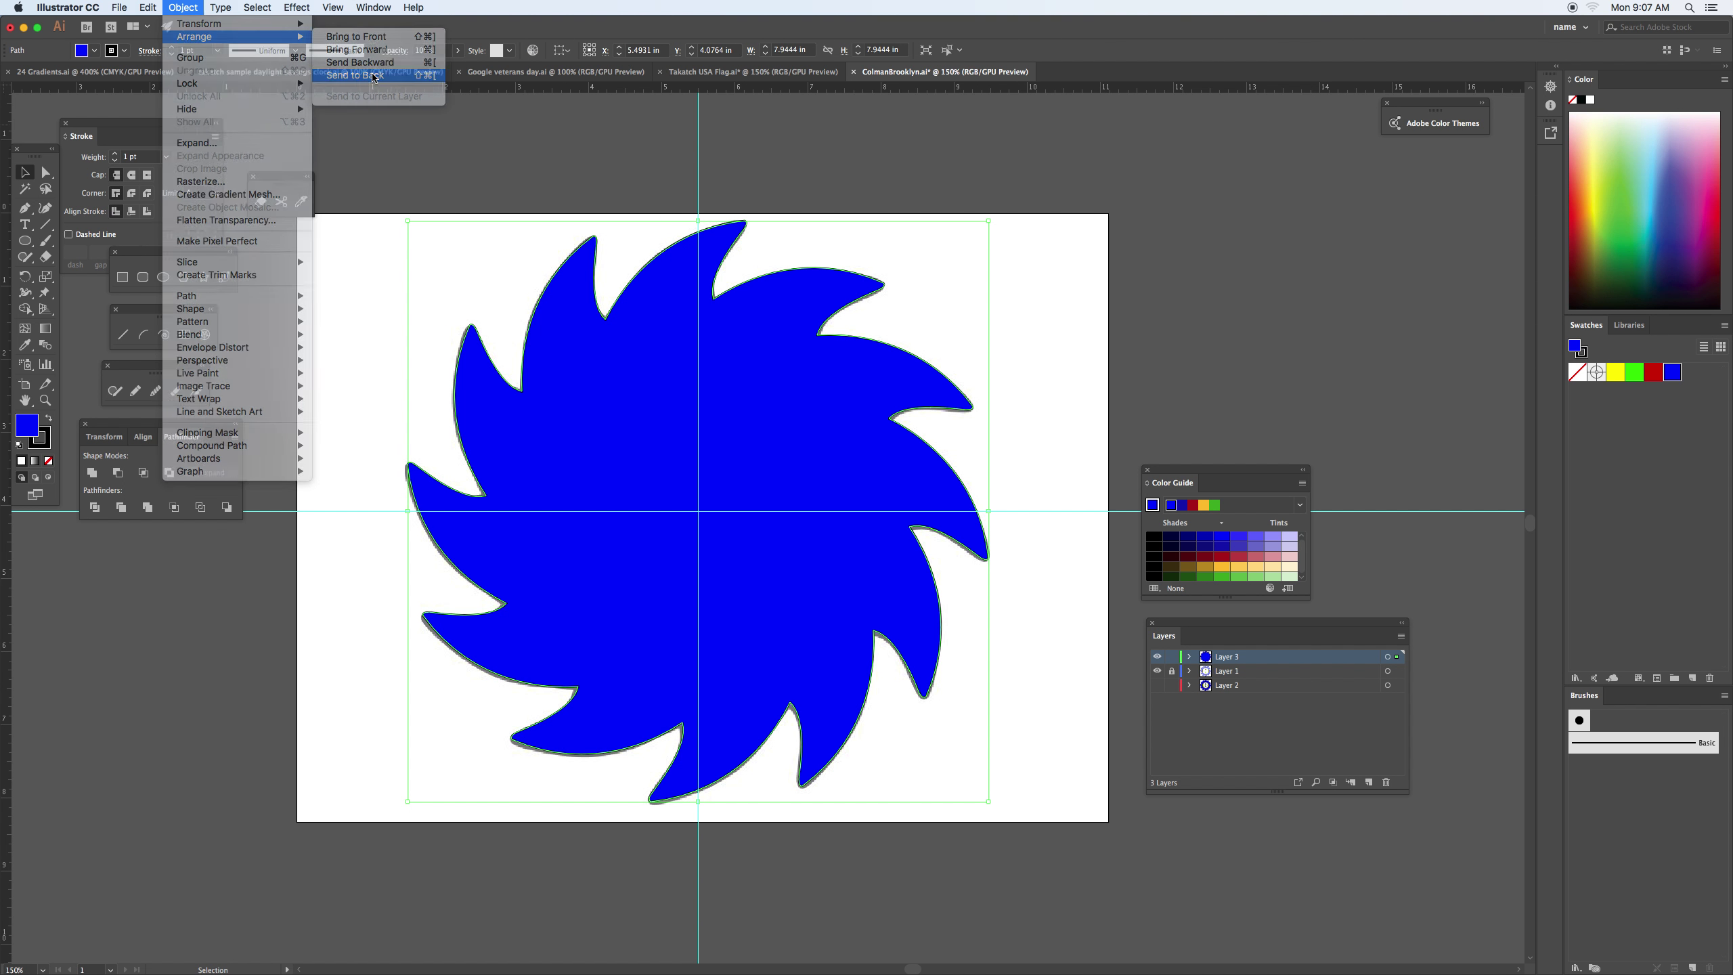
left_click(374, 76)
left_click(430, 411)
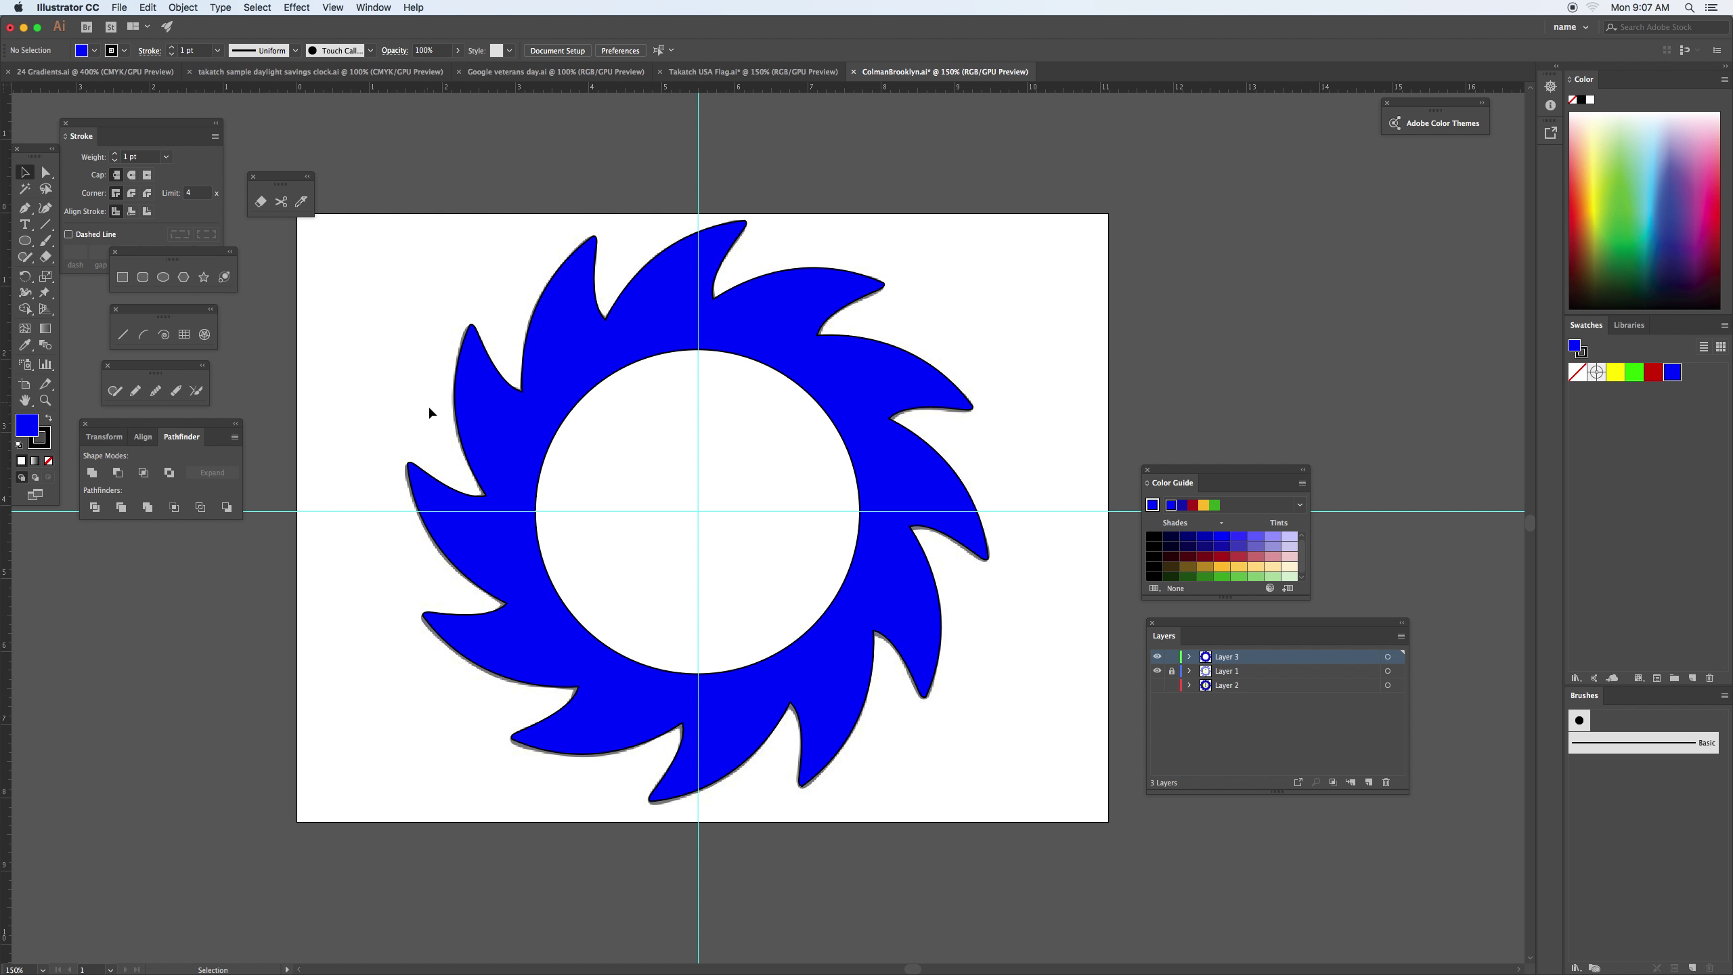
Select the blue spiked shape together with the white circle and group them
left_click_drag(383, 355, 639, 454)
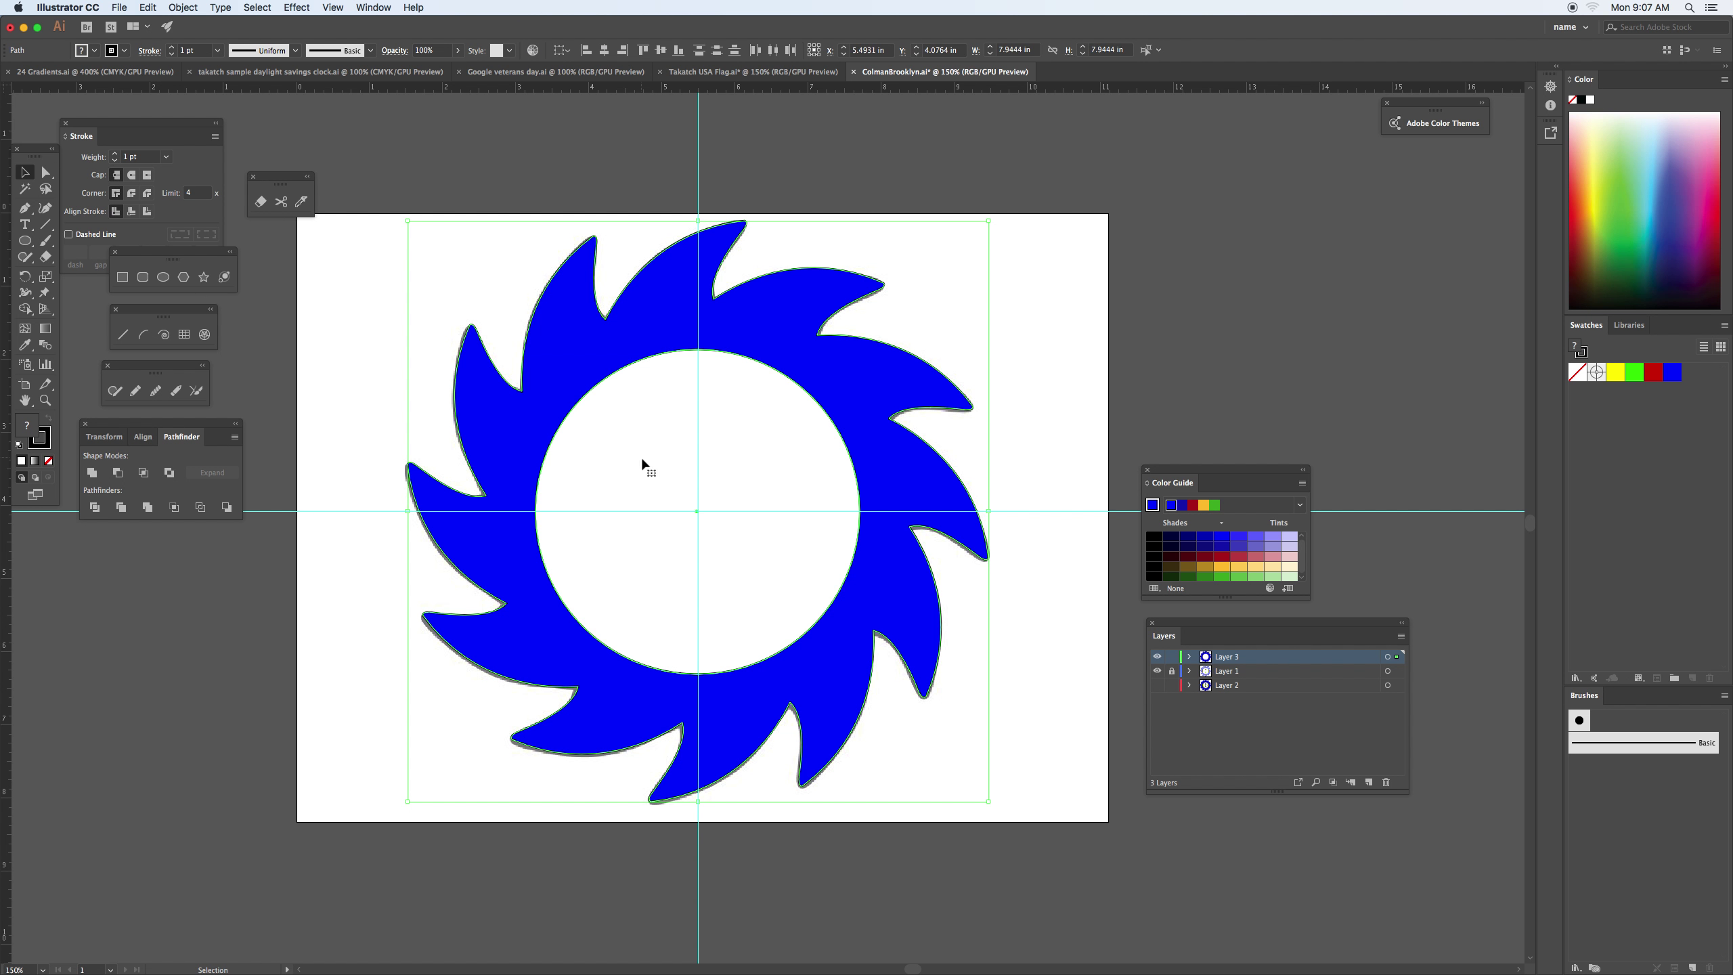
key("a")
key("v")
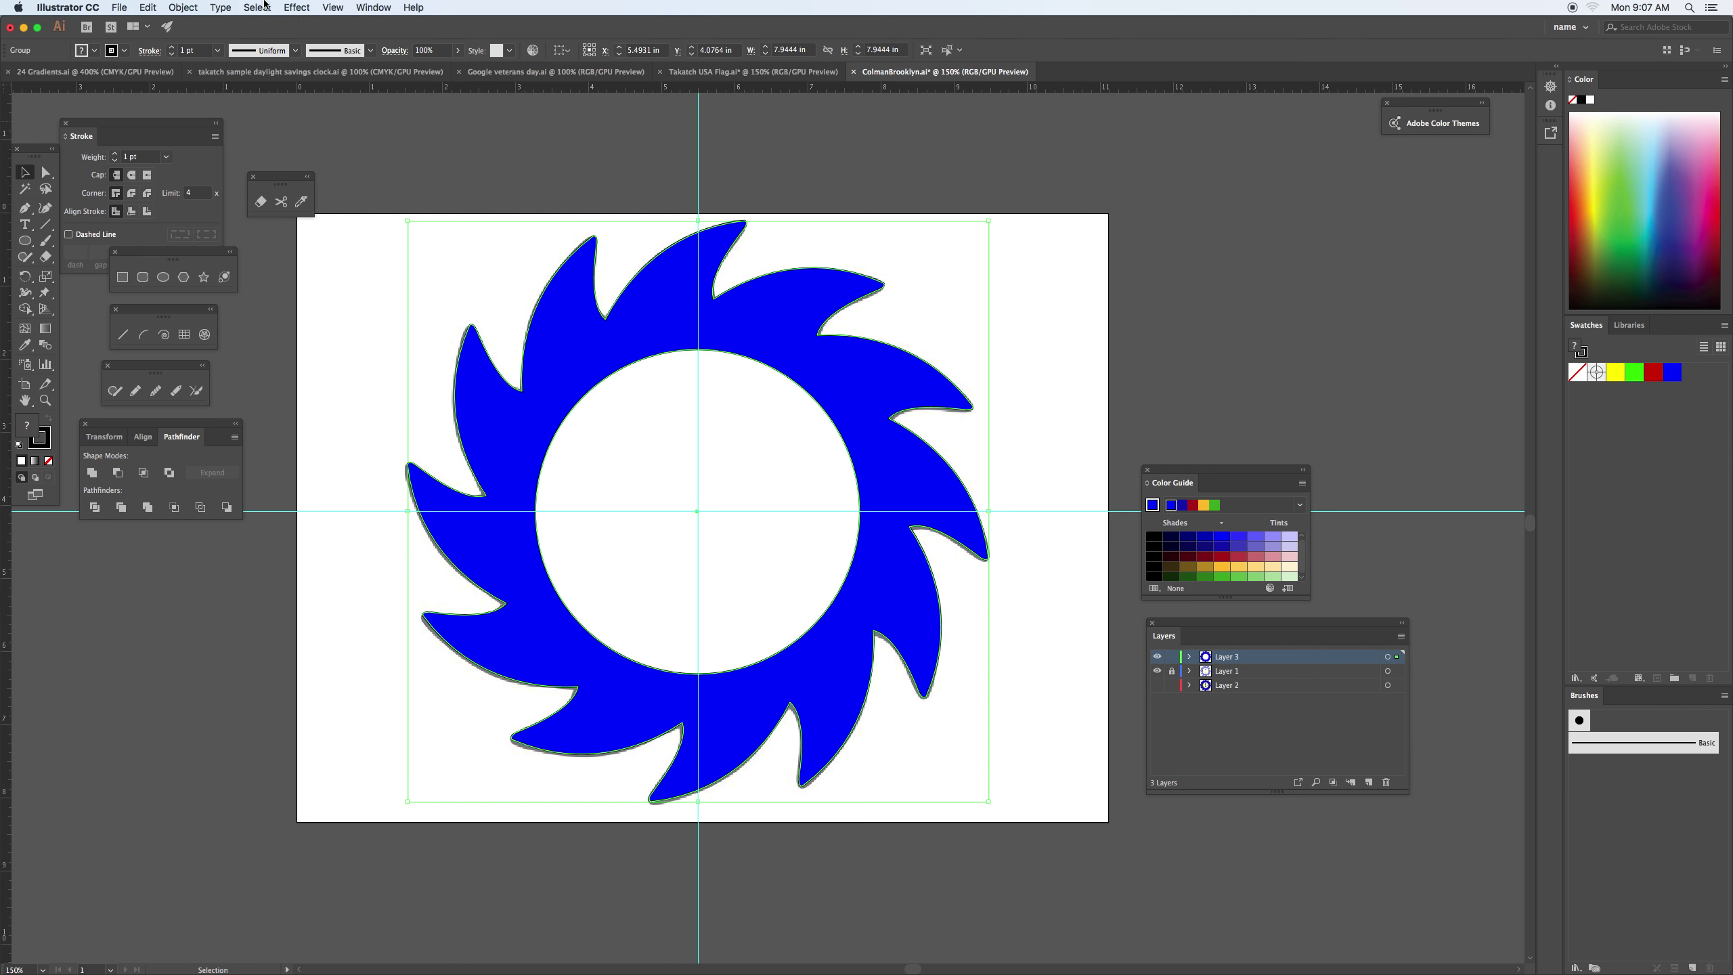
Hide the grouped spiked shape and circle, and show them again
left_click(190, 14)
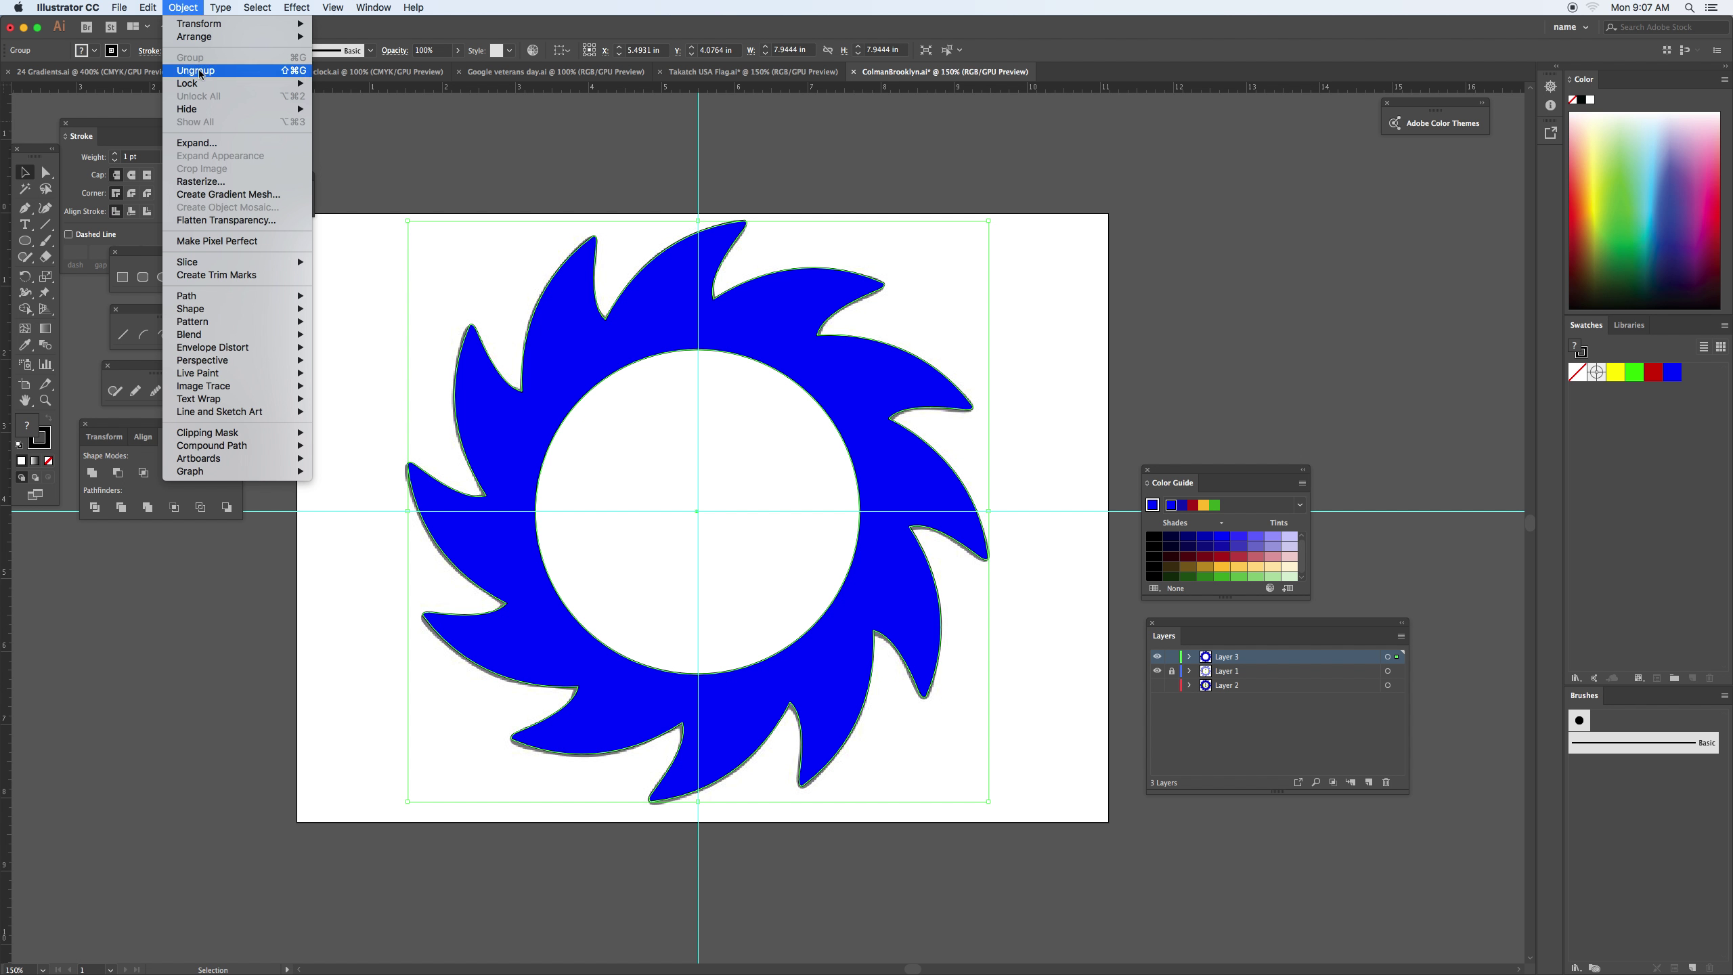
mouse_move(202, 35)
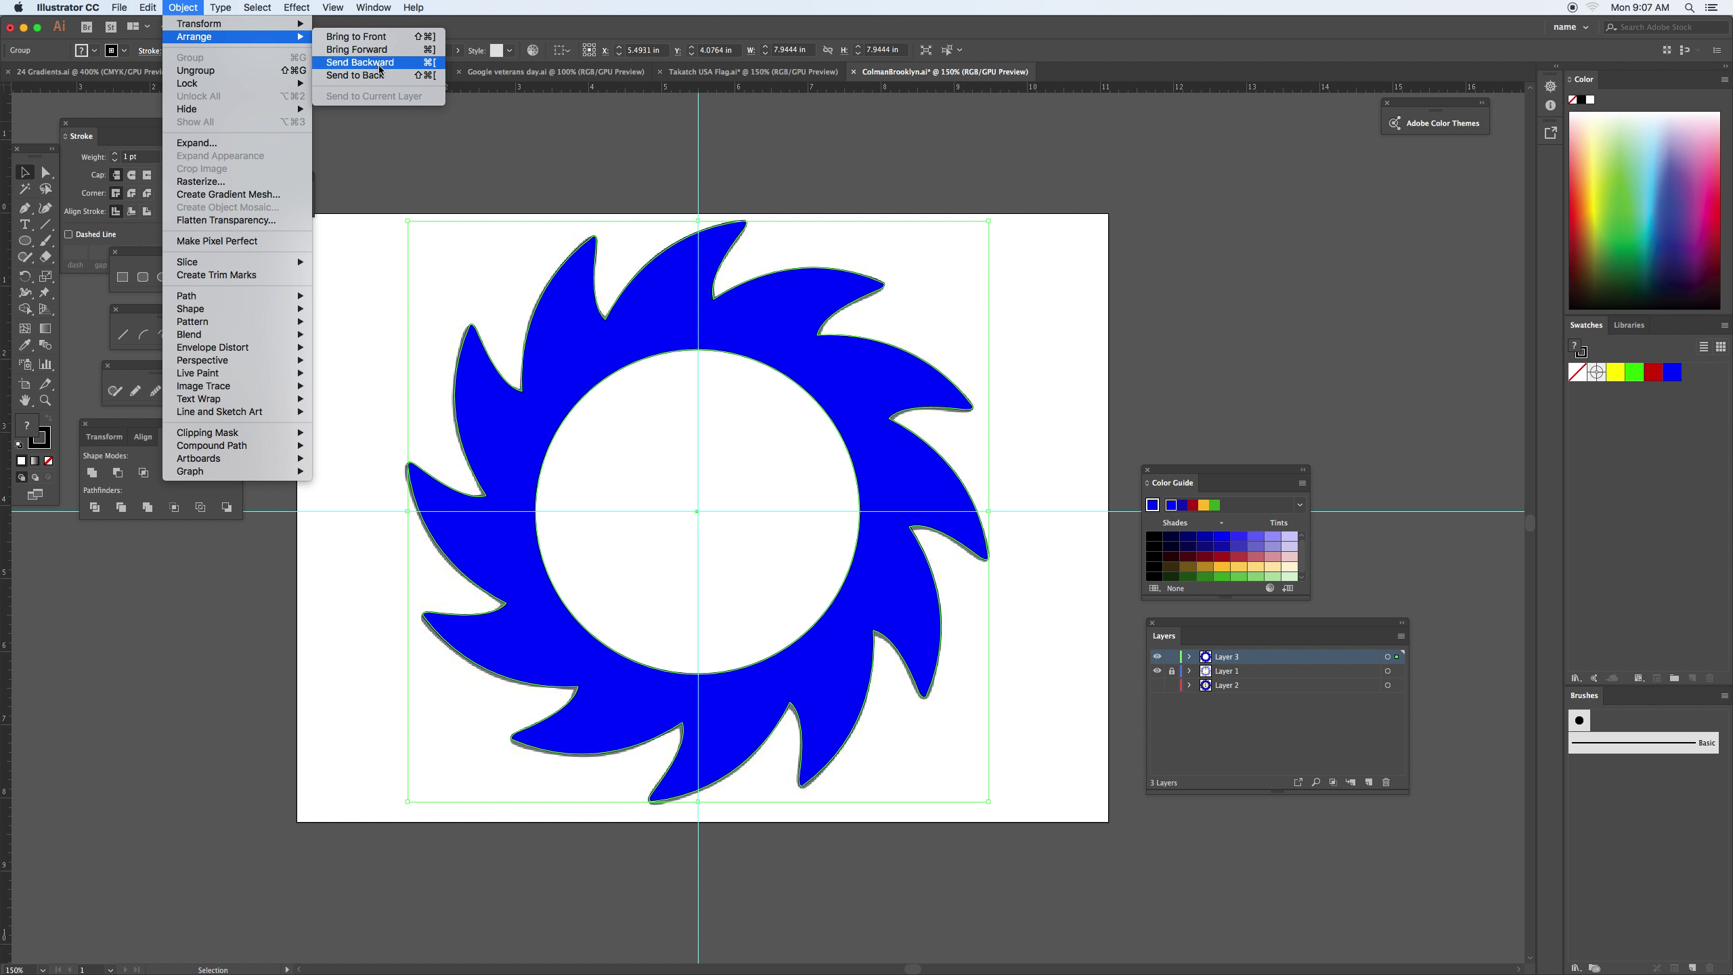
mouse_move(218, 108)
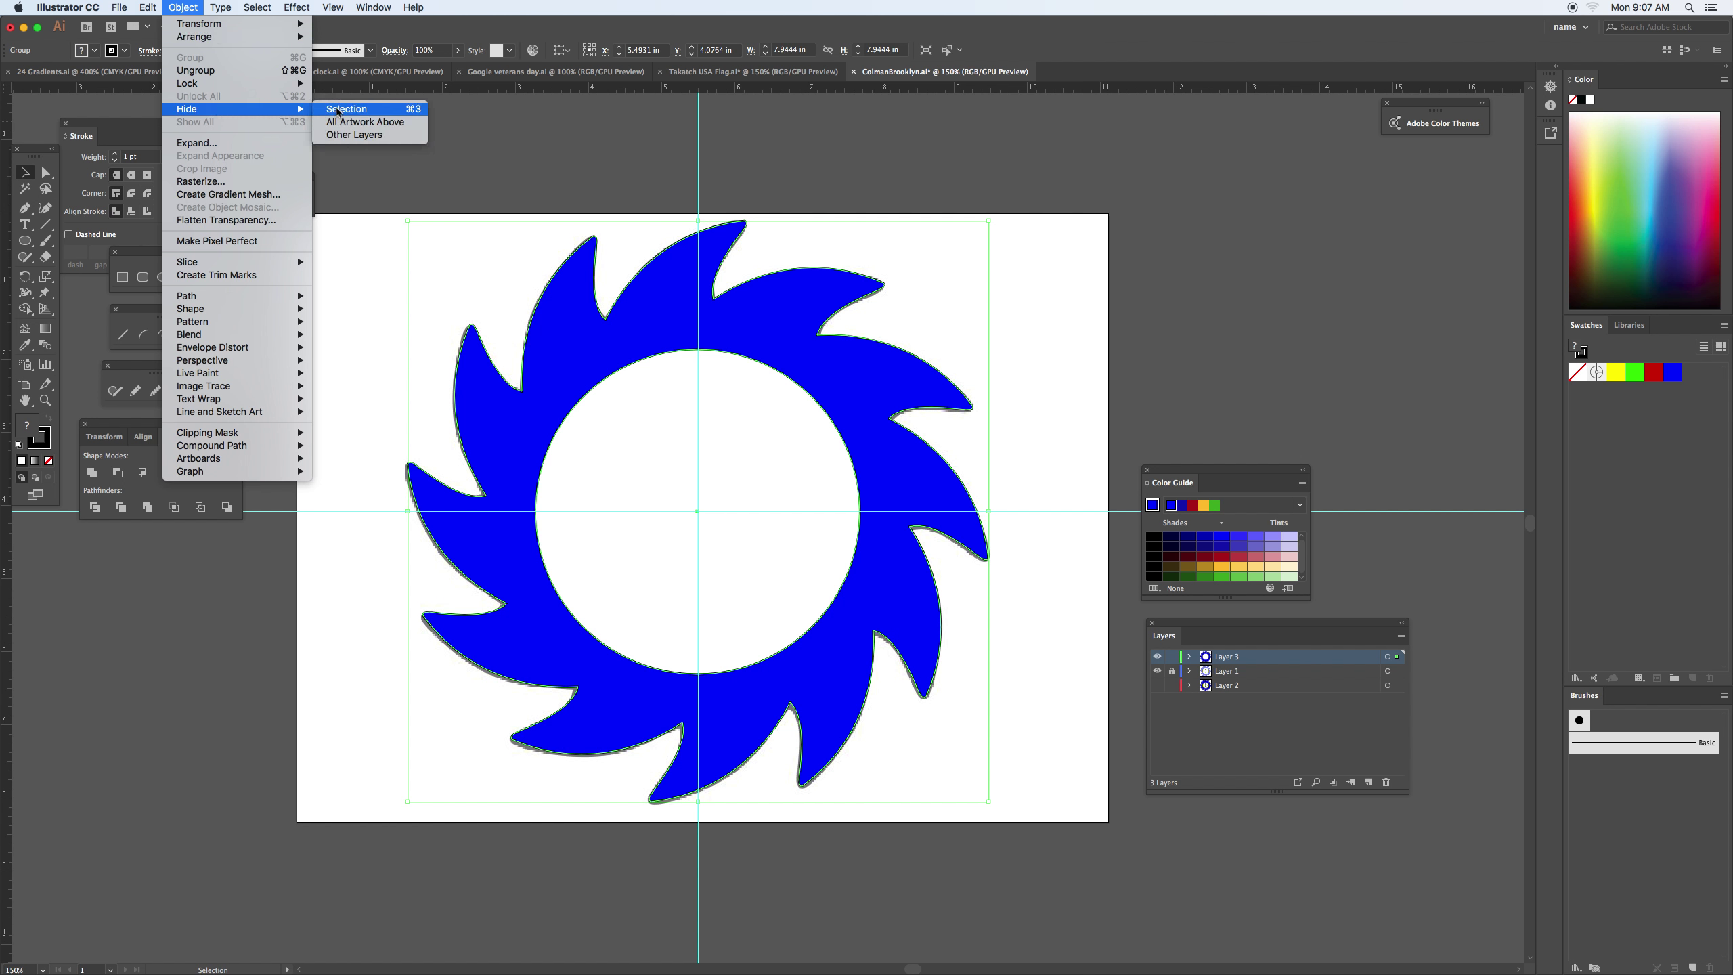
left_click(341, 110)
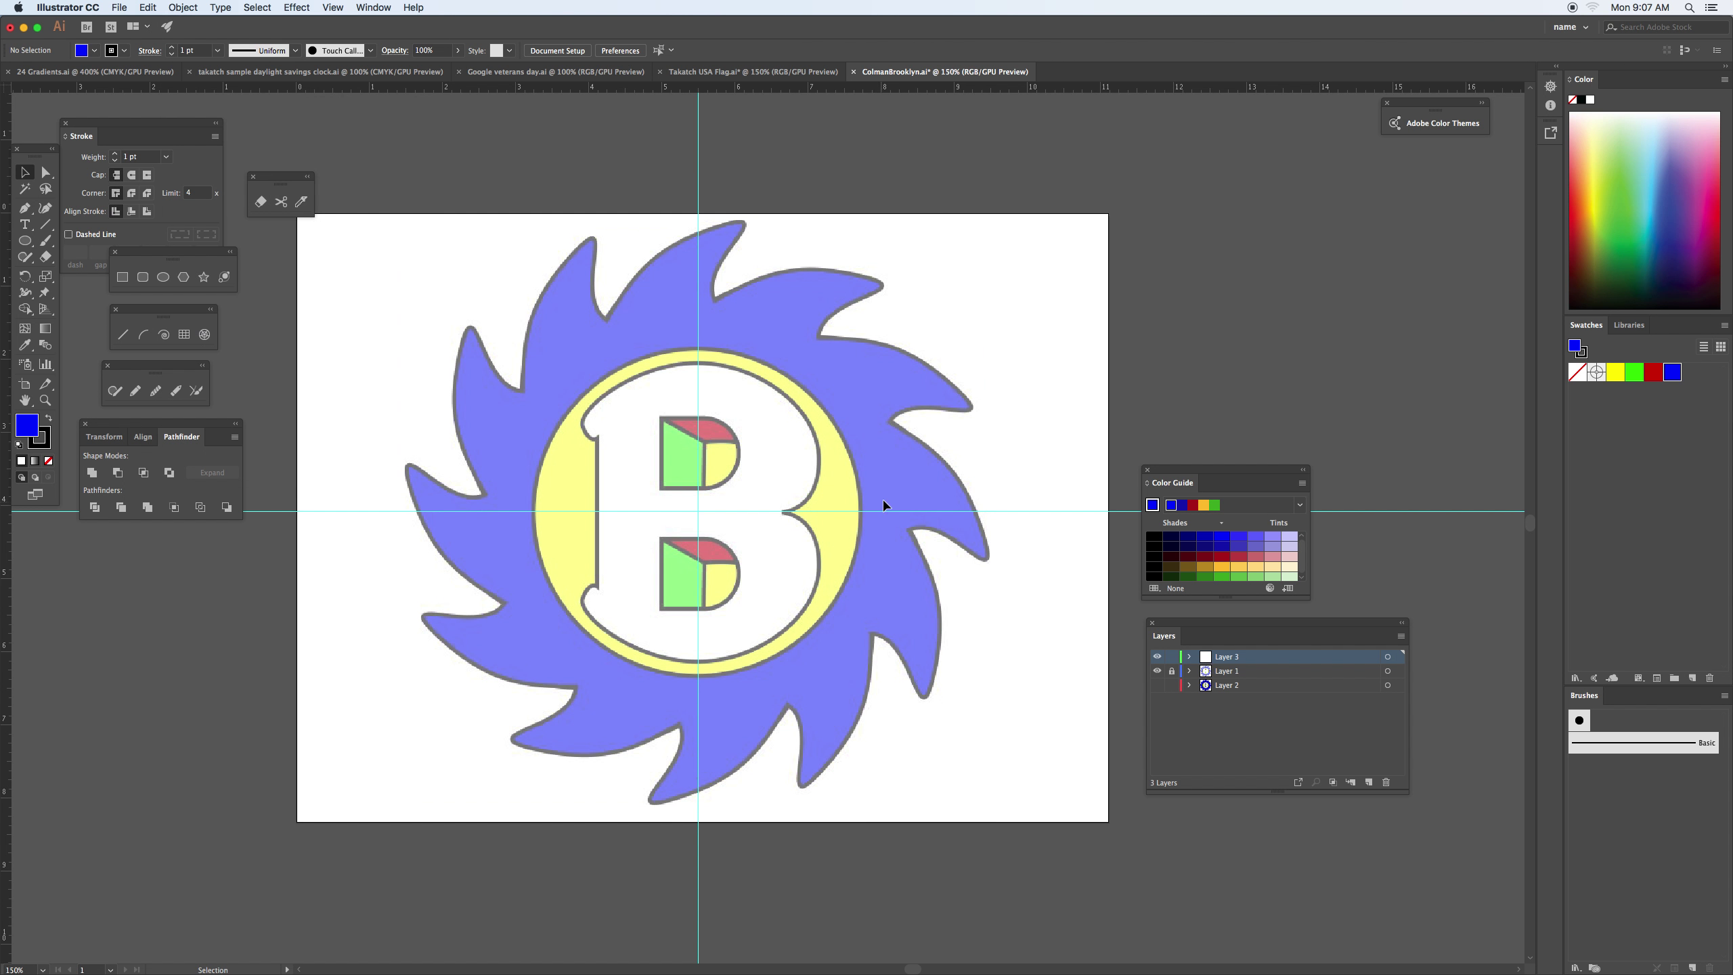
key("super+alt+3")
key("super+shift+a")
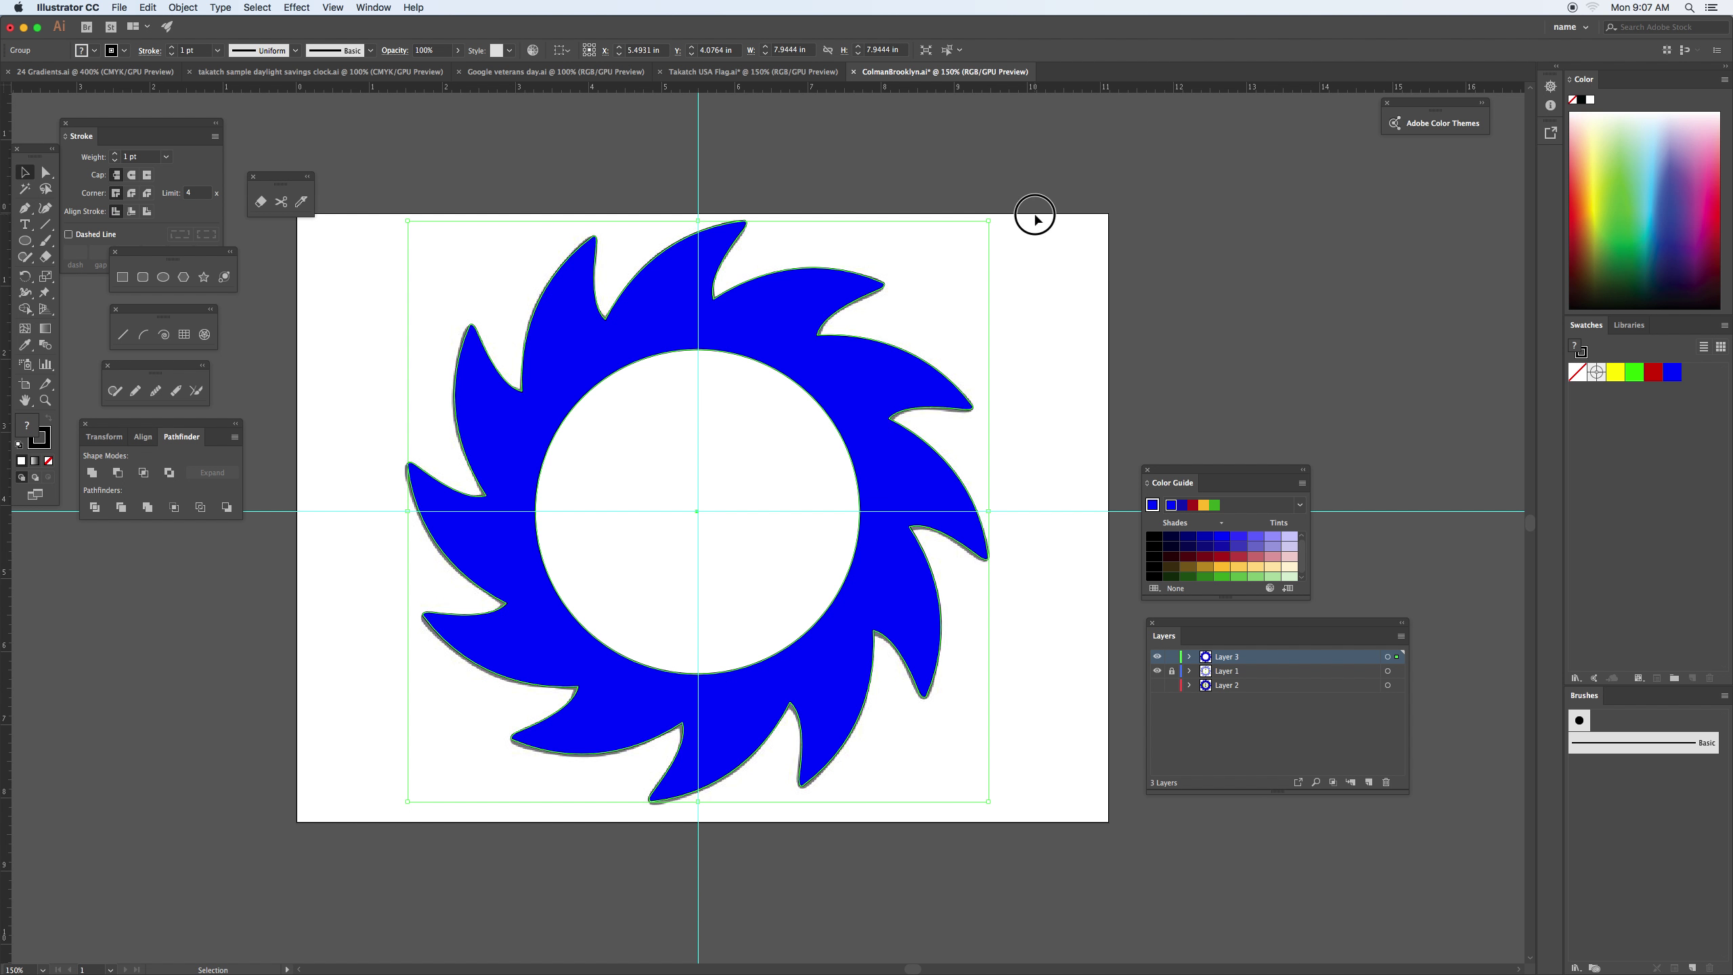
Isolate the group, fill its center circle with the yellow swatch, and exit isolation mode
left_click(782, 404)
double_click(786, 402)
left_click(789, 386)
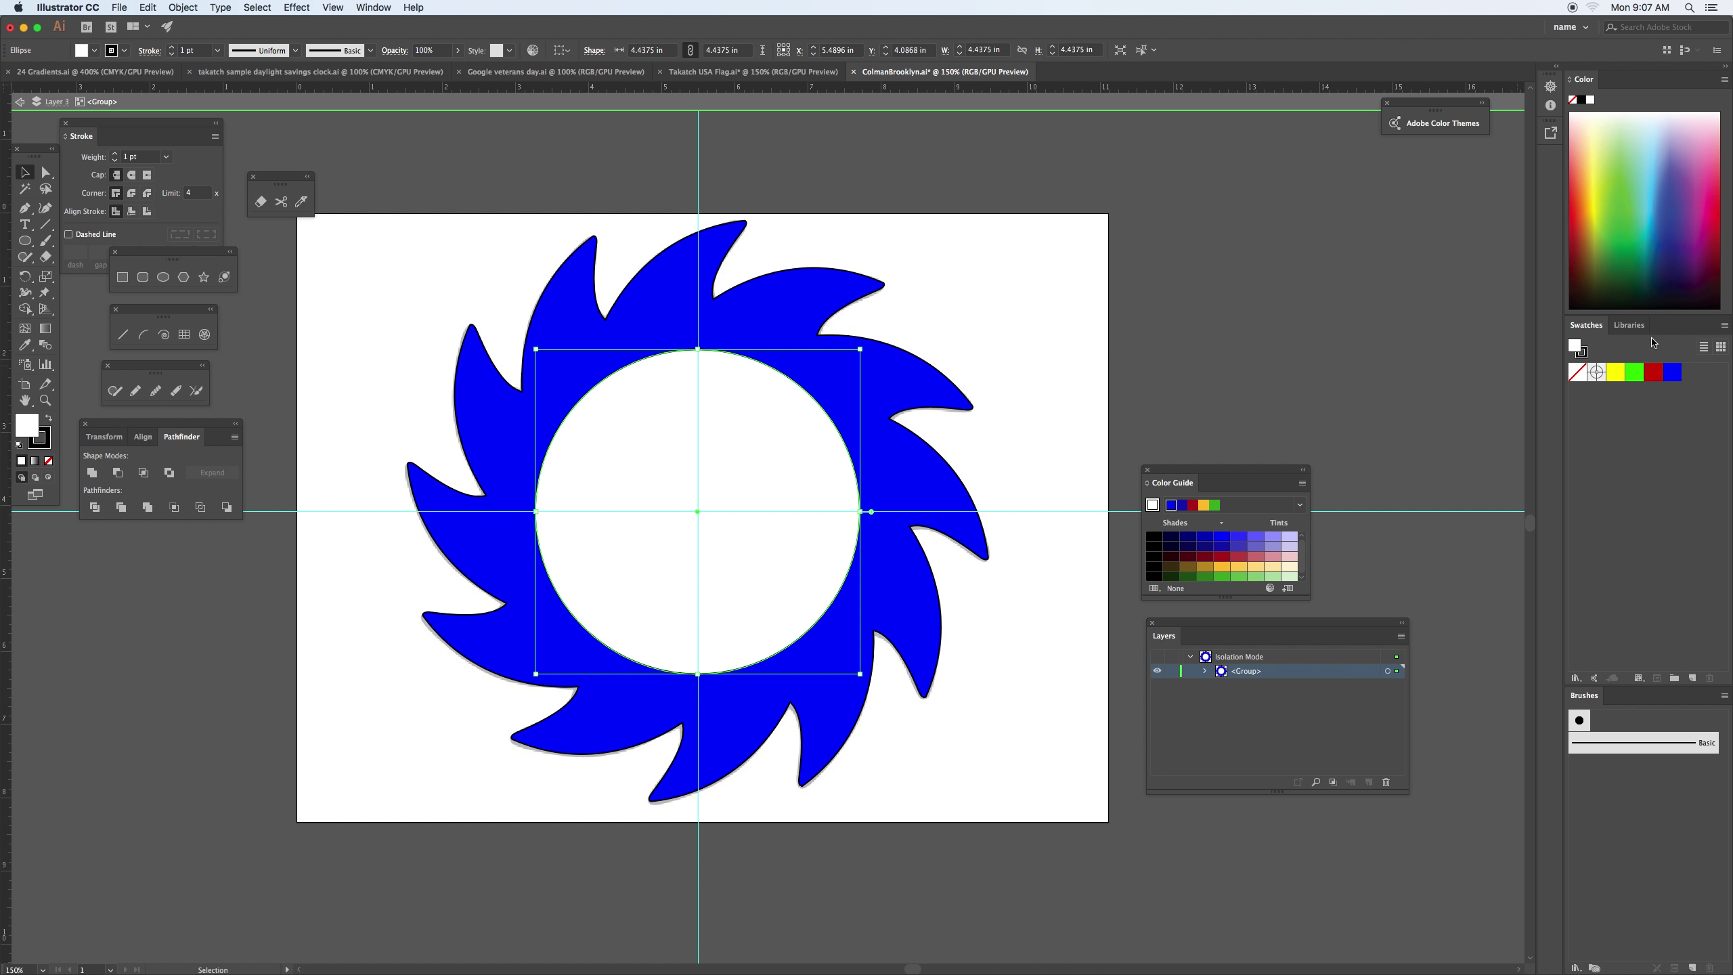
left_click(1613, 373)
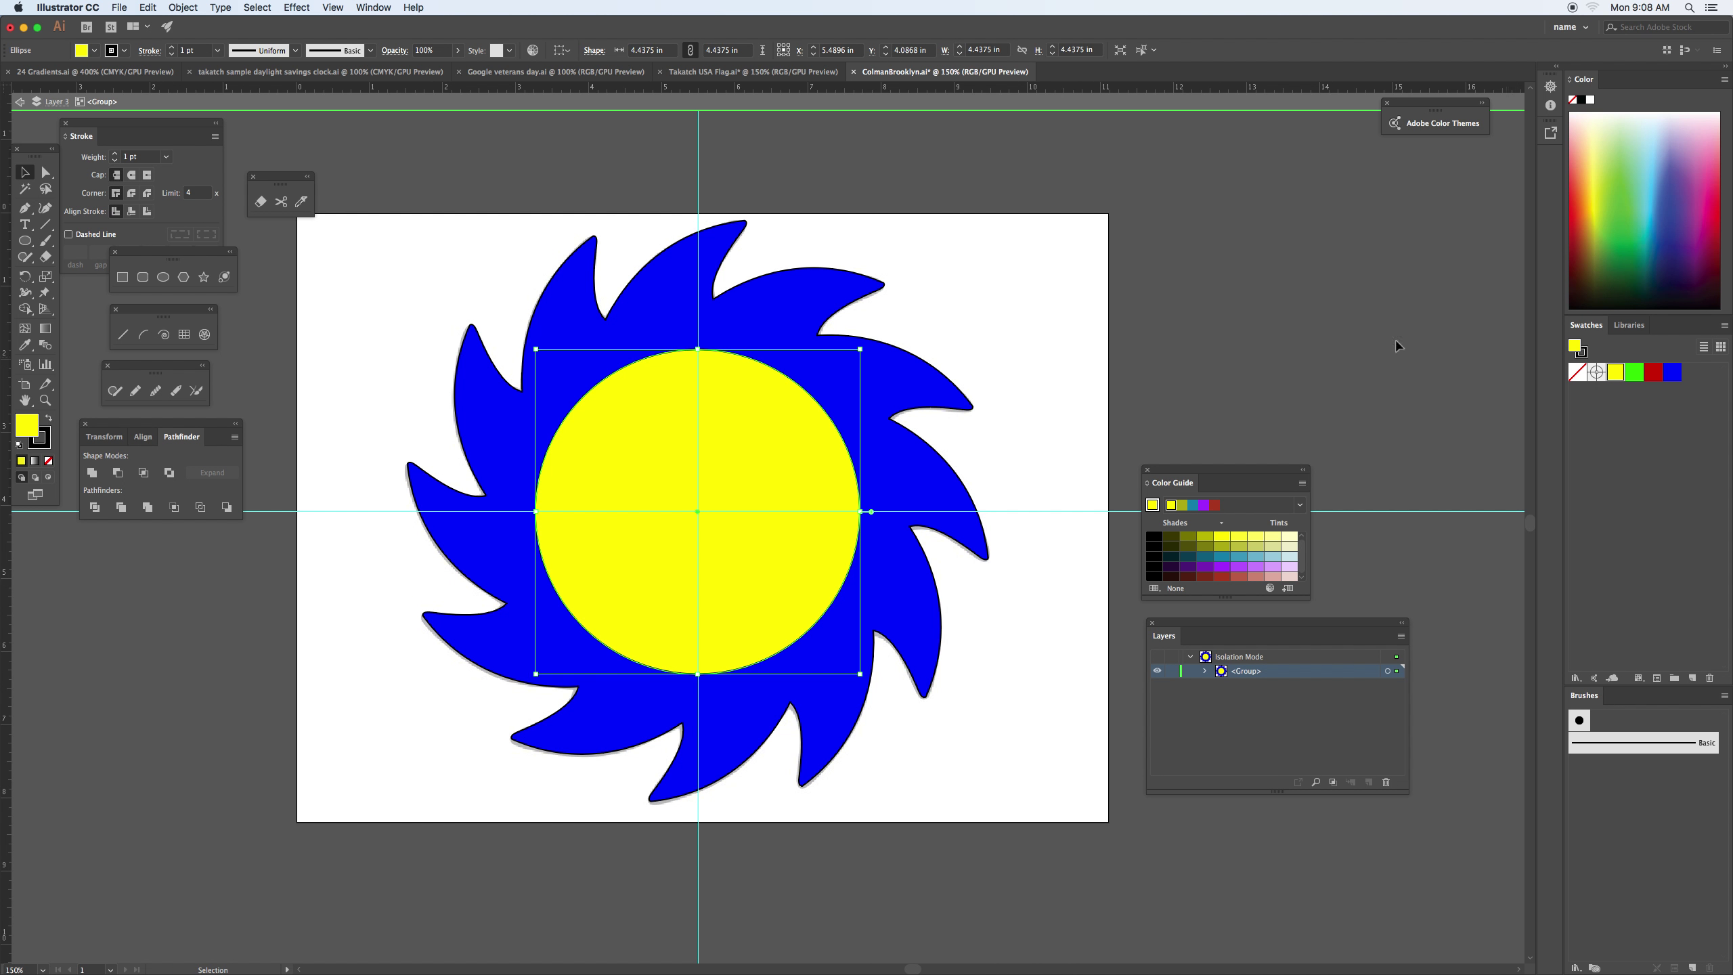
double_click(24, 111)
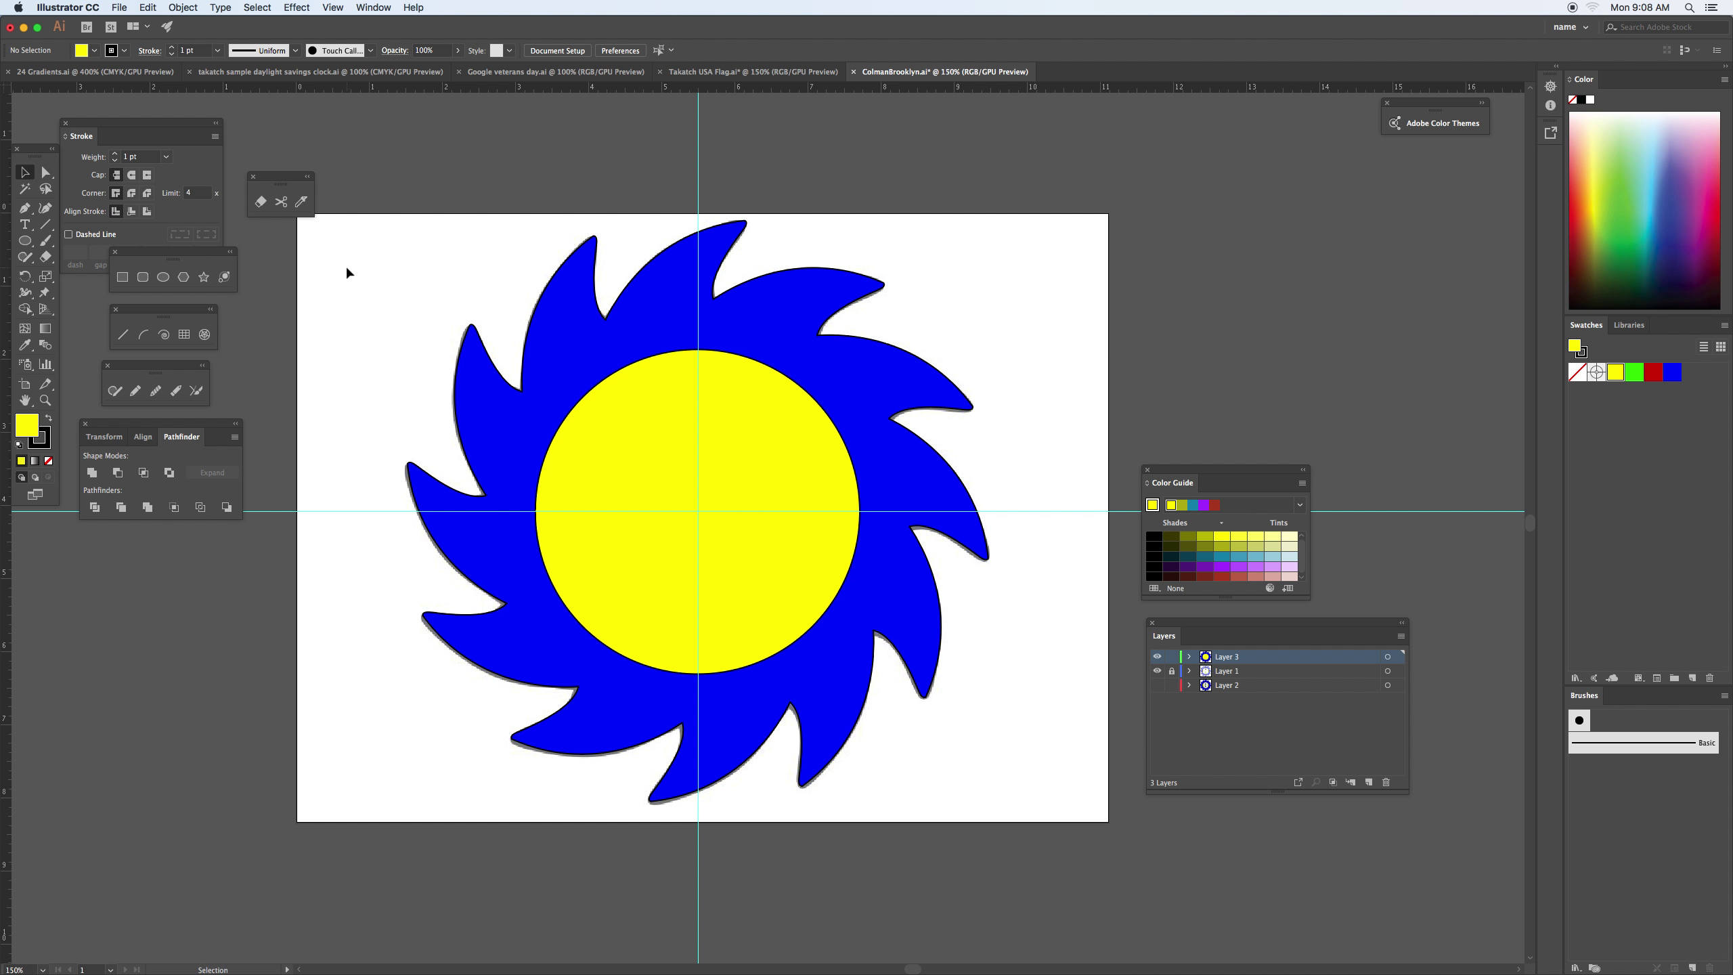
Hide the group of the blue spiked shape and yellow circle to uncover the template's B
left_click(593, 404)
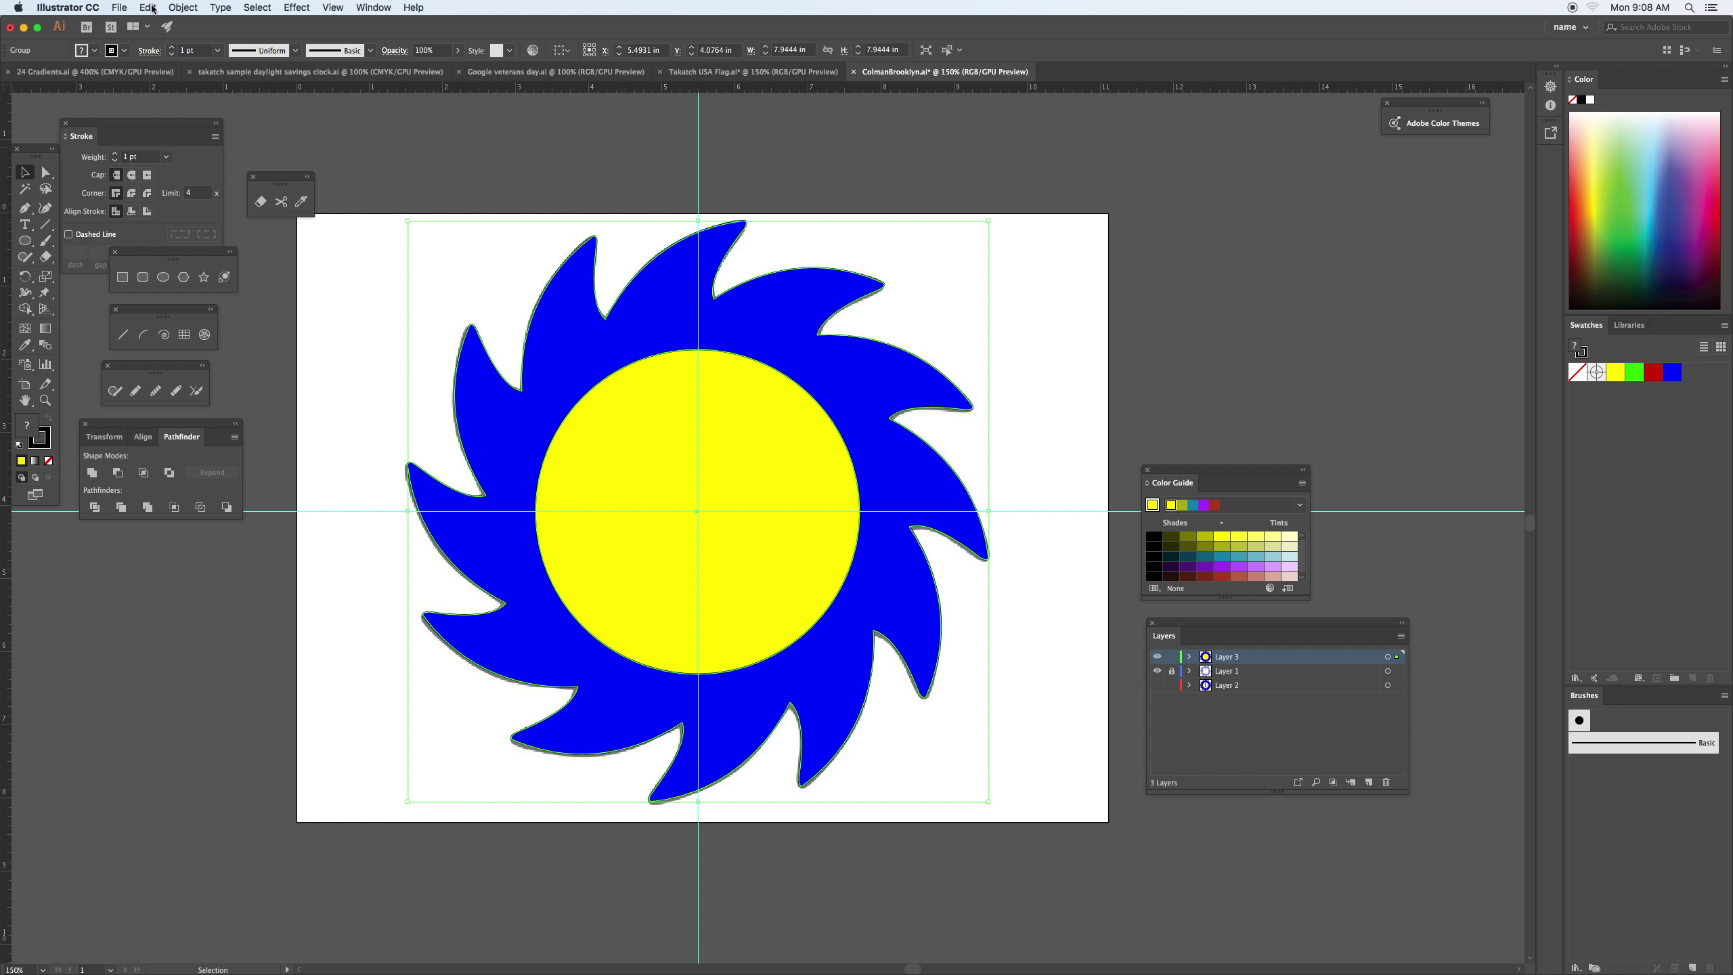
left_click(181, 8)
mouse_move(286, 109)
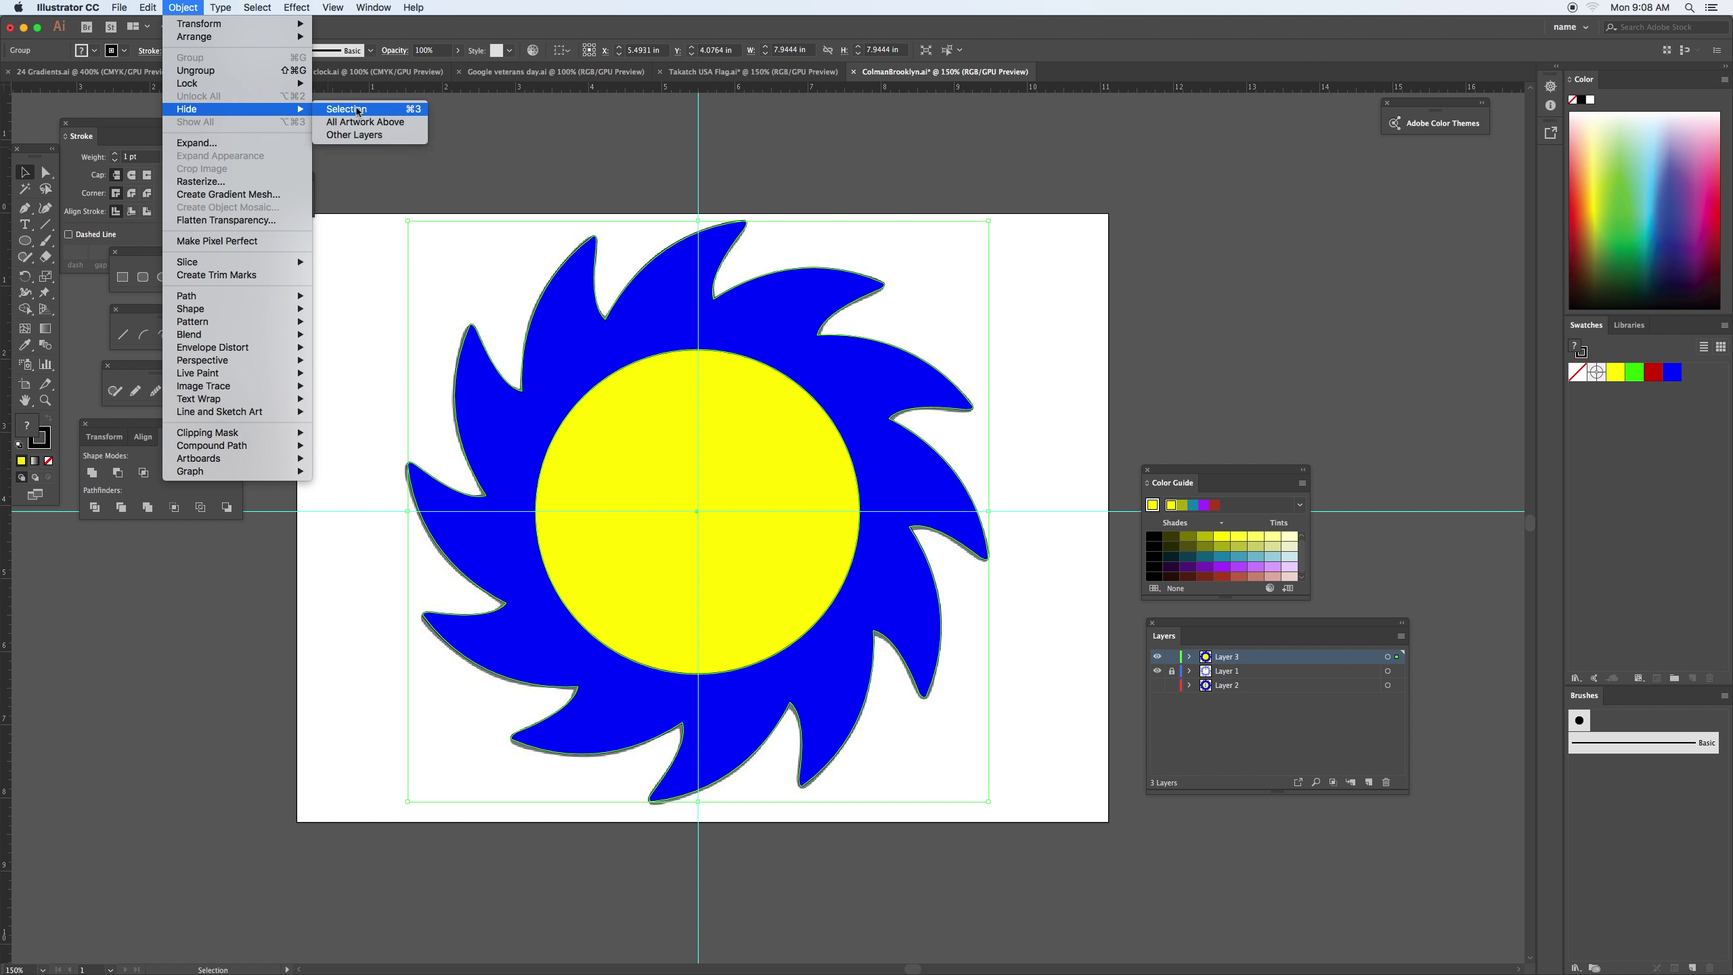
left_click(346, 109)
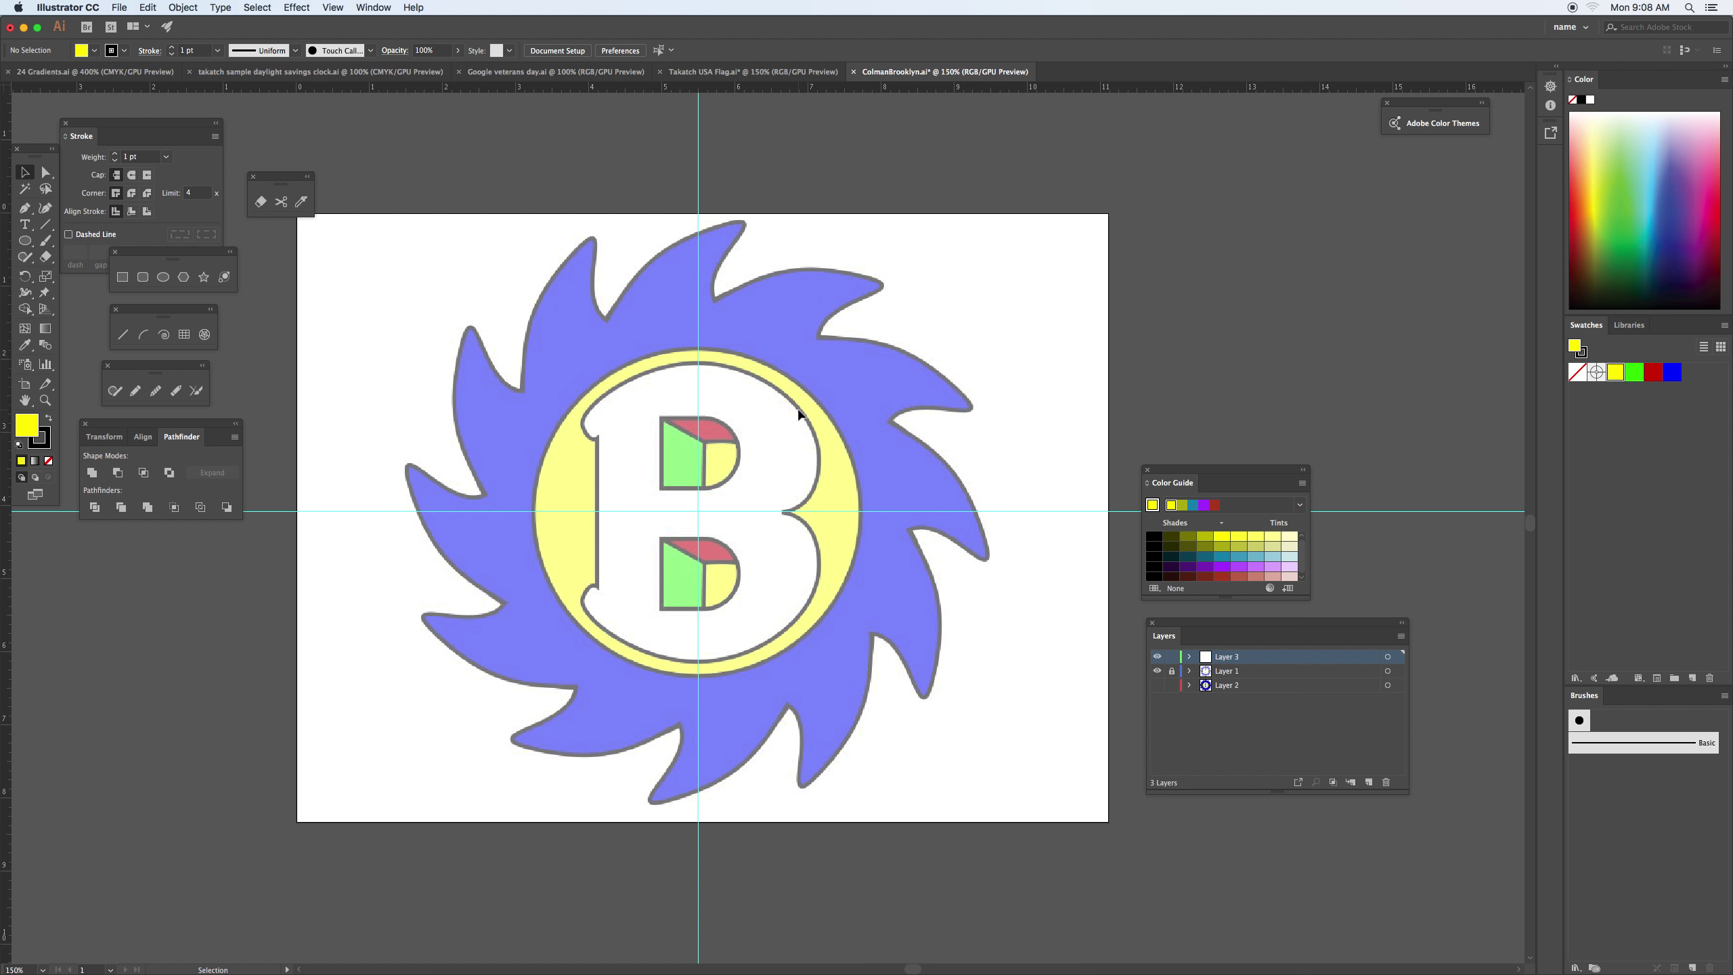
Trace the template B with the Pen tool from the stem at the horizontal guide, up around the serif, to the top at the vertical guide
key("super+equal")
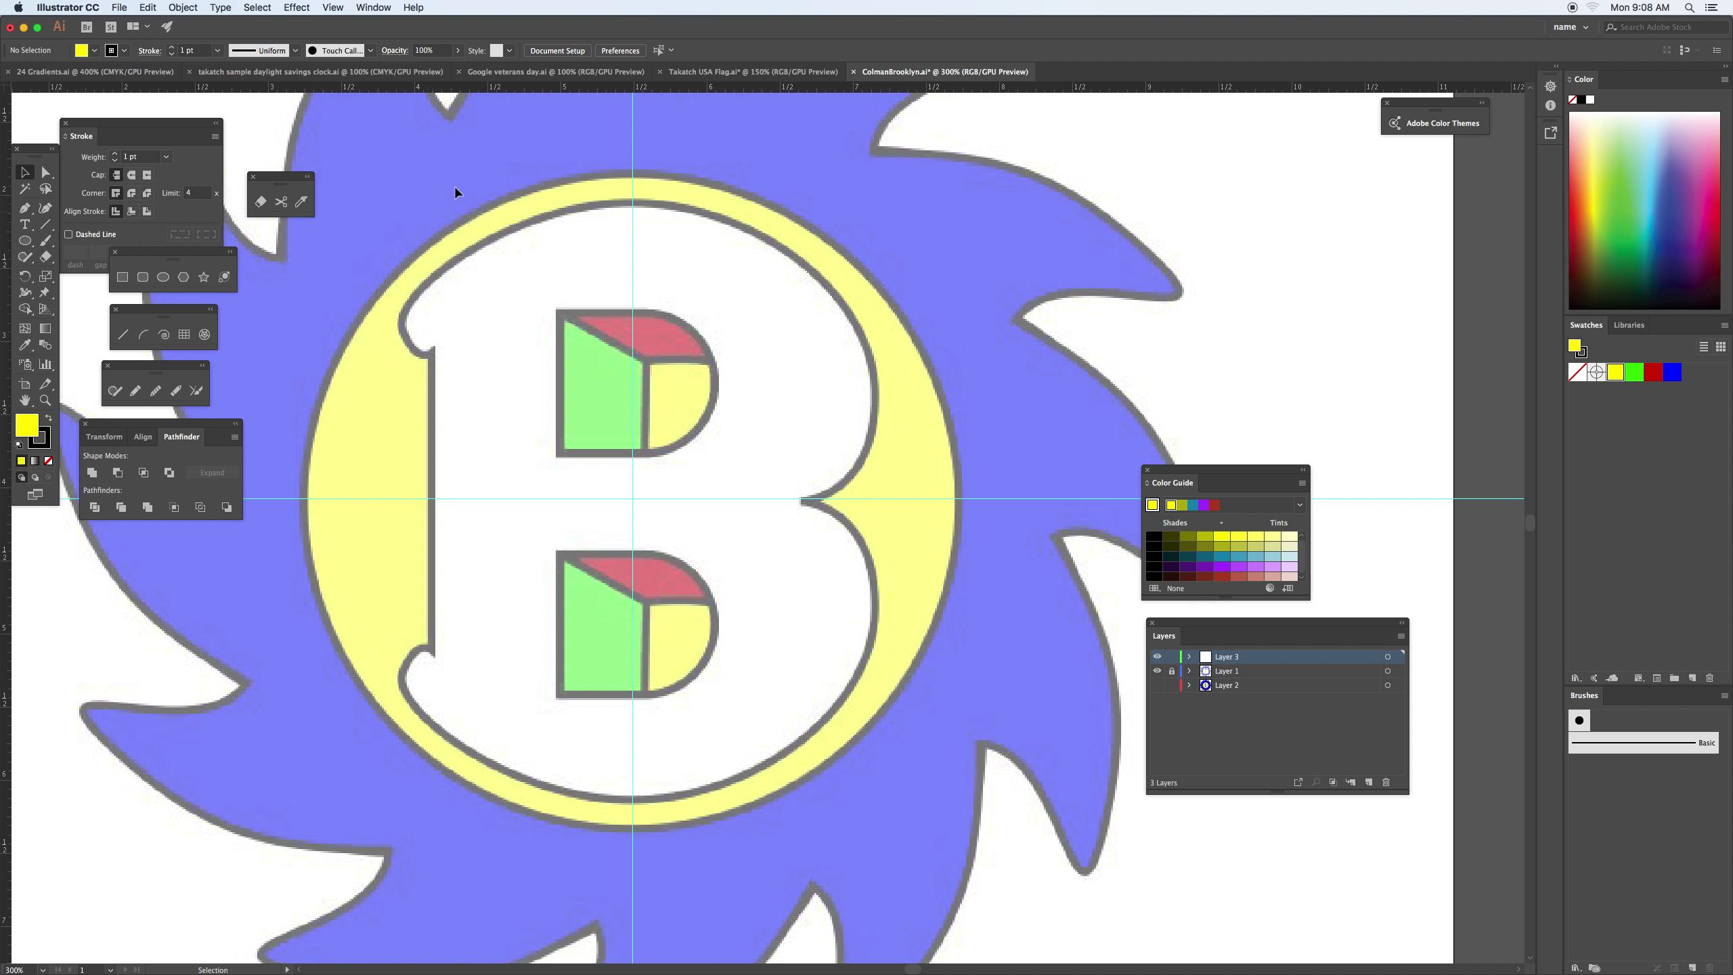
left_click(25, 209)
left_click(432, 499)
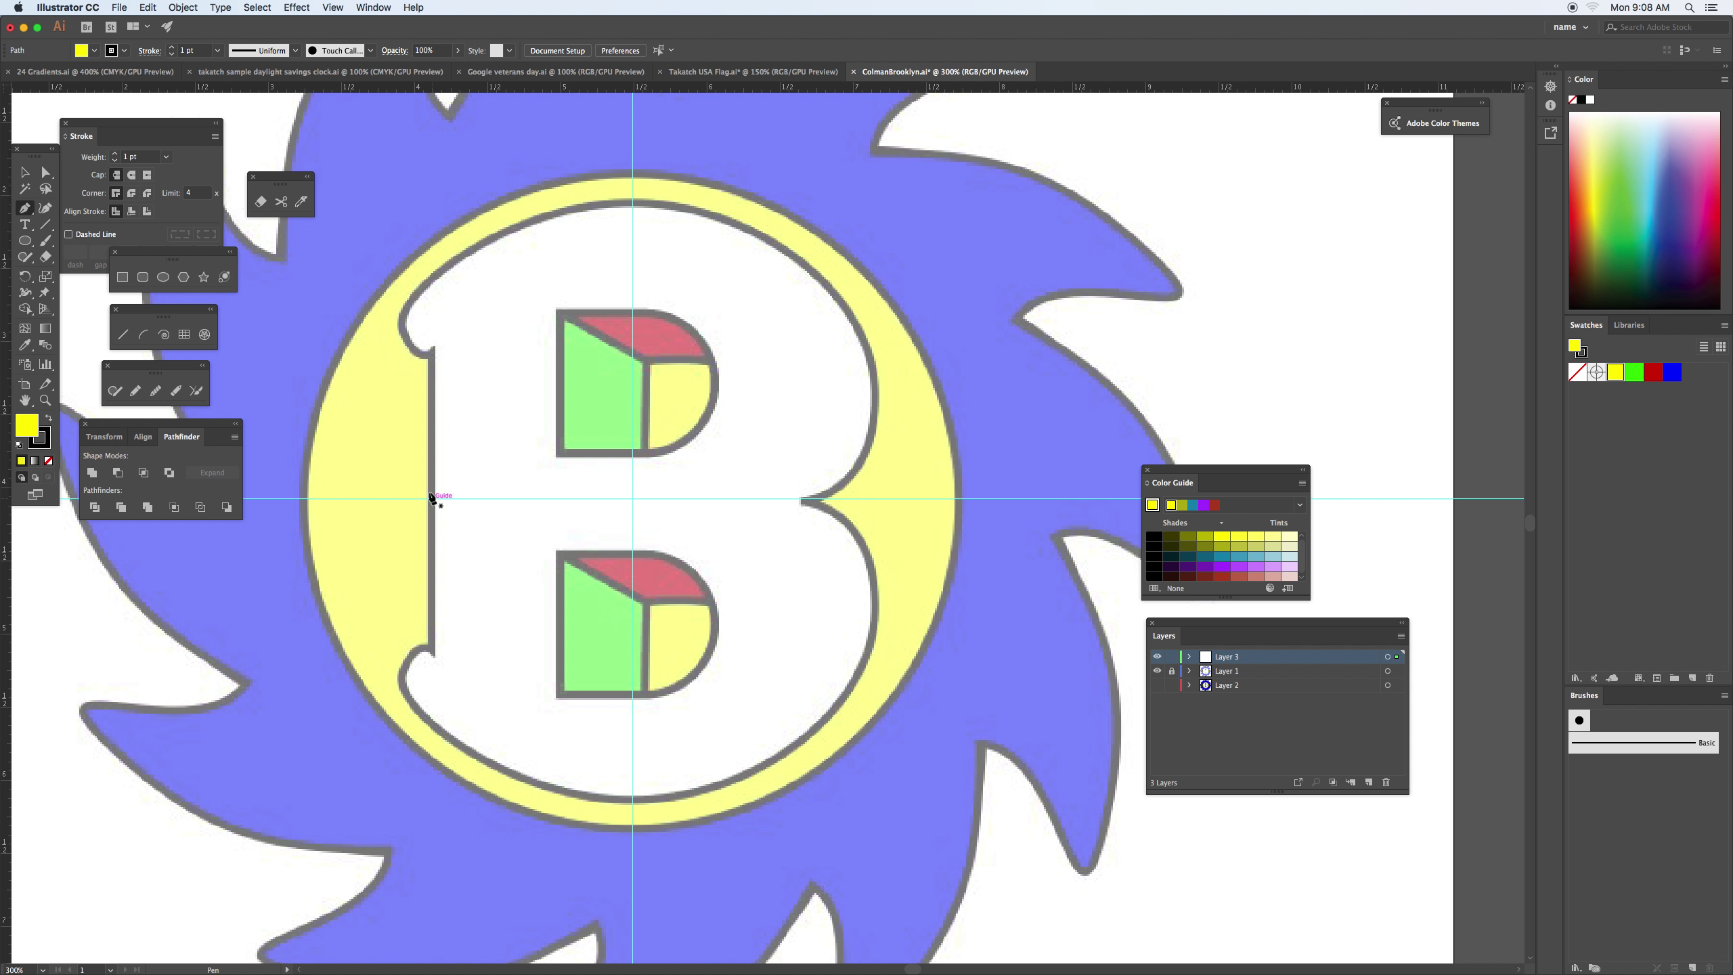
left_click(432, 350)
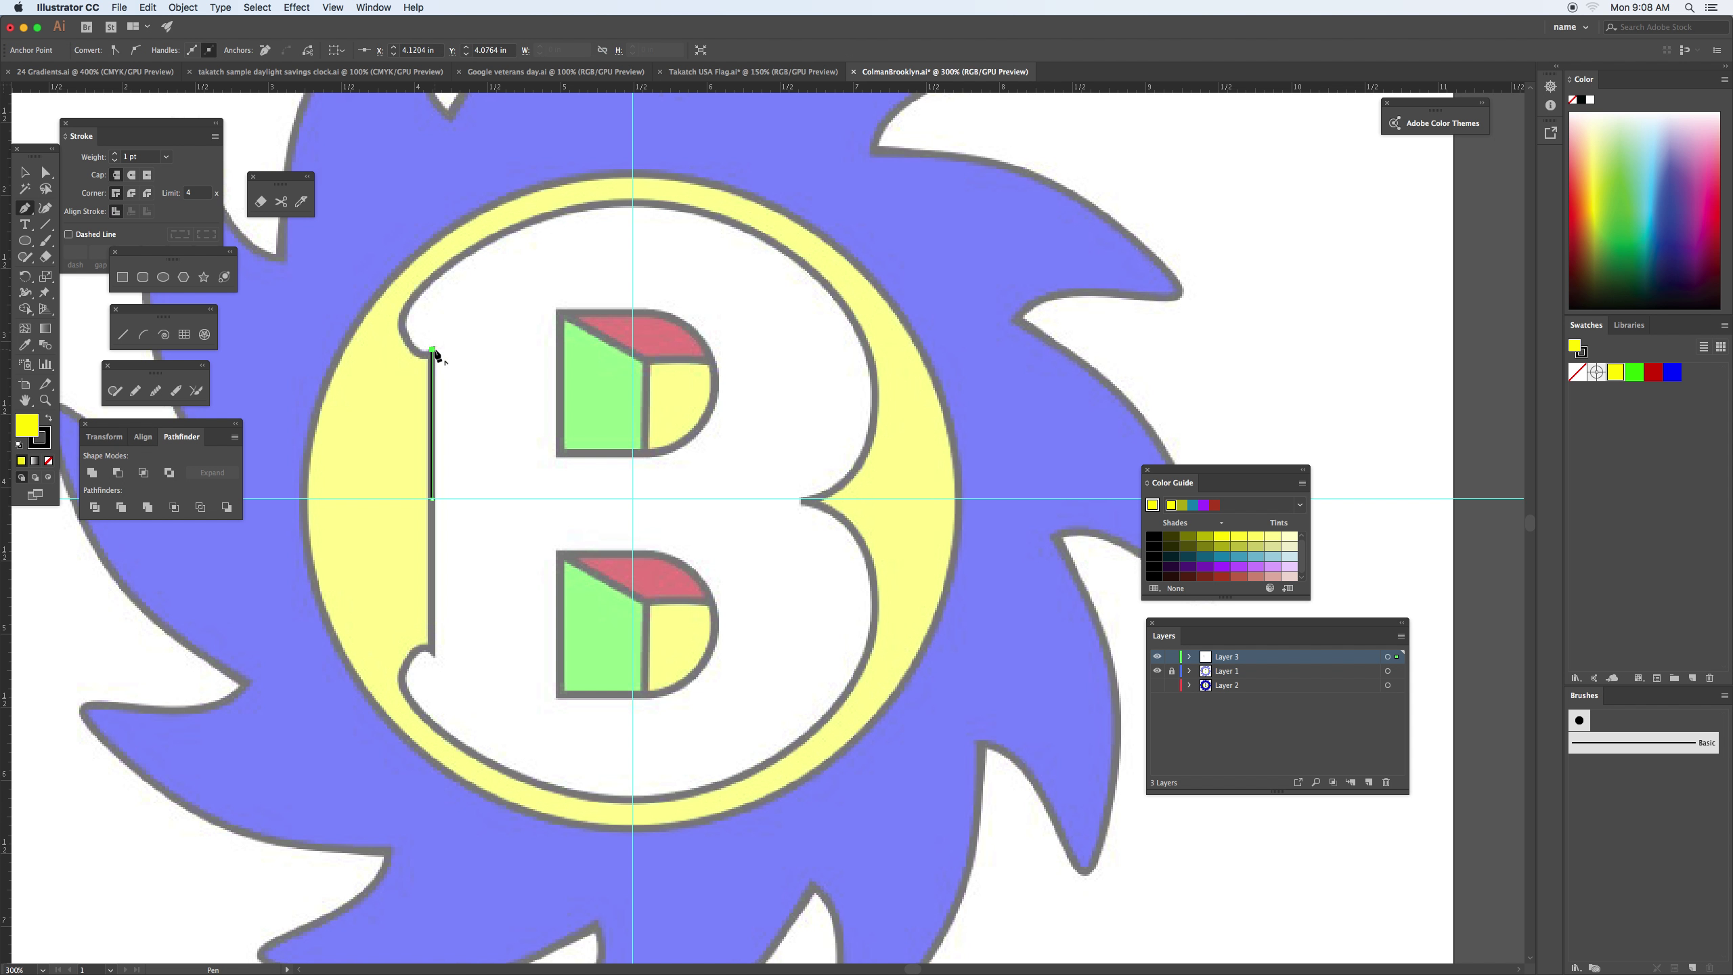
key("super+equal")
key("super+equal")
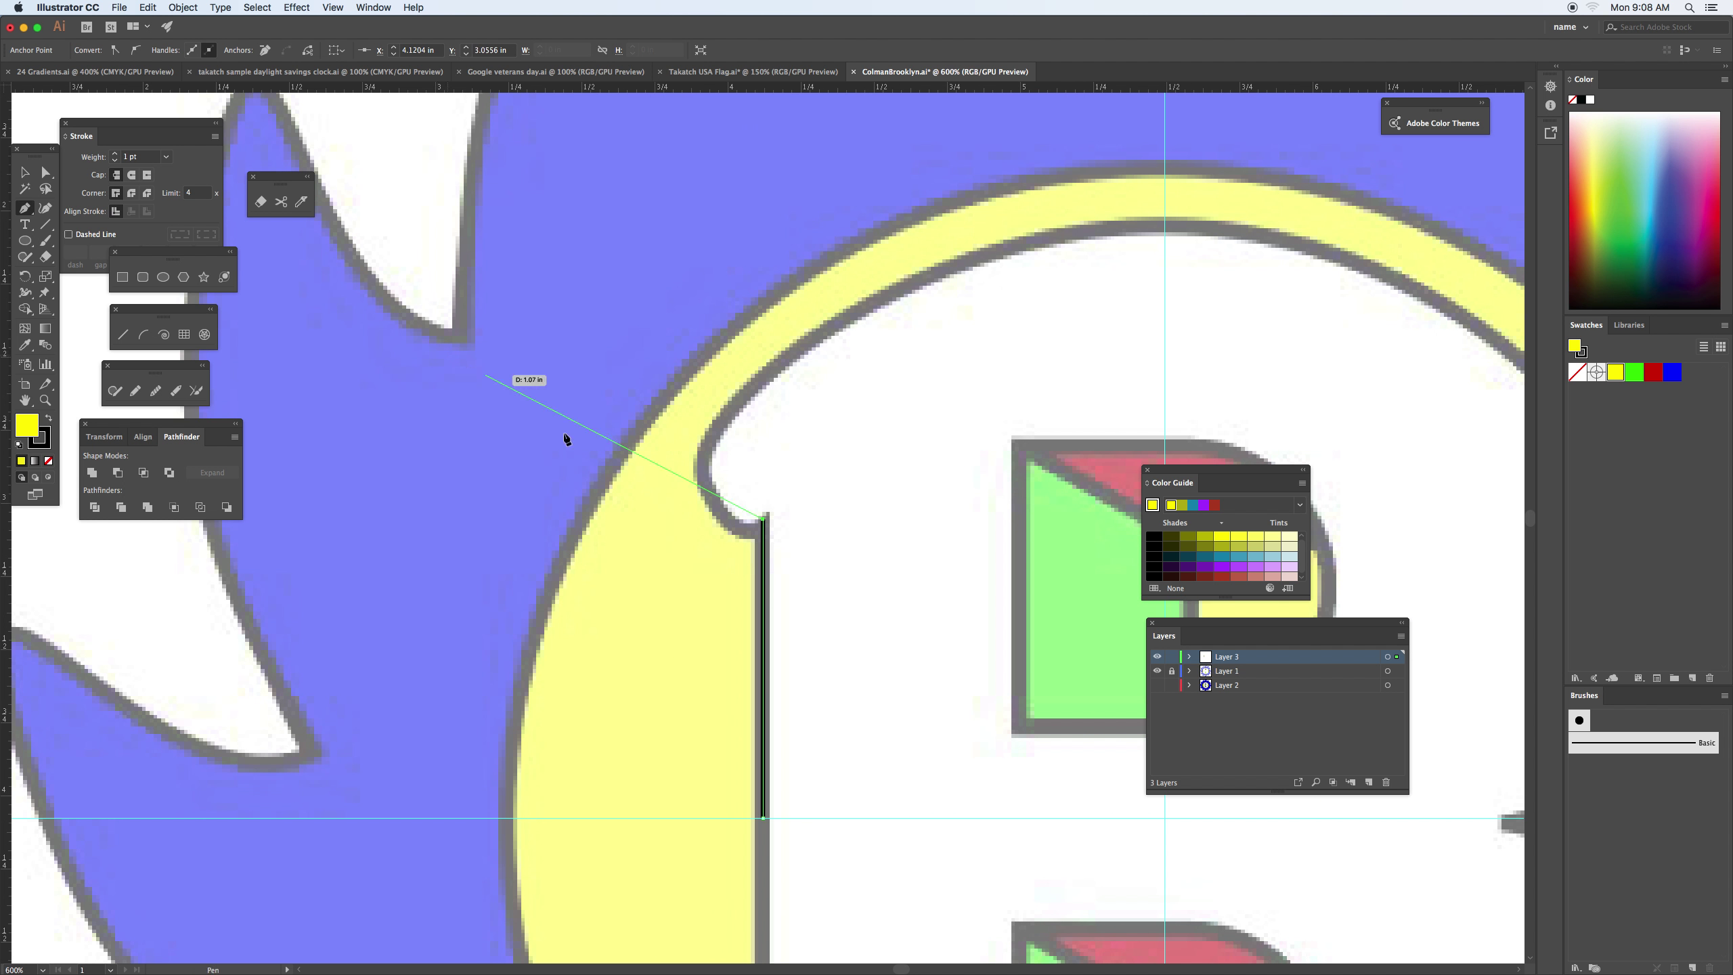
left_click_drag(712, 505, 689, 477)
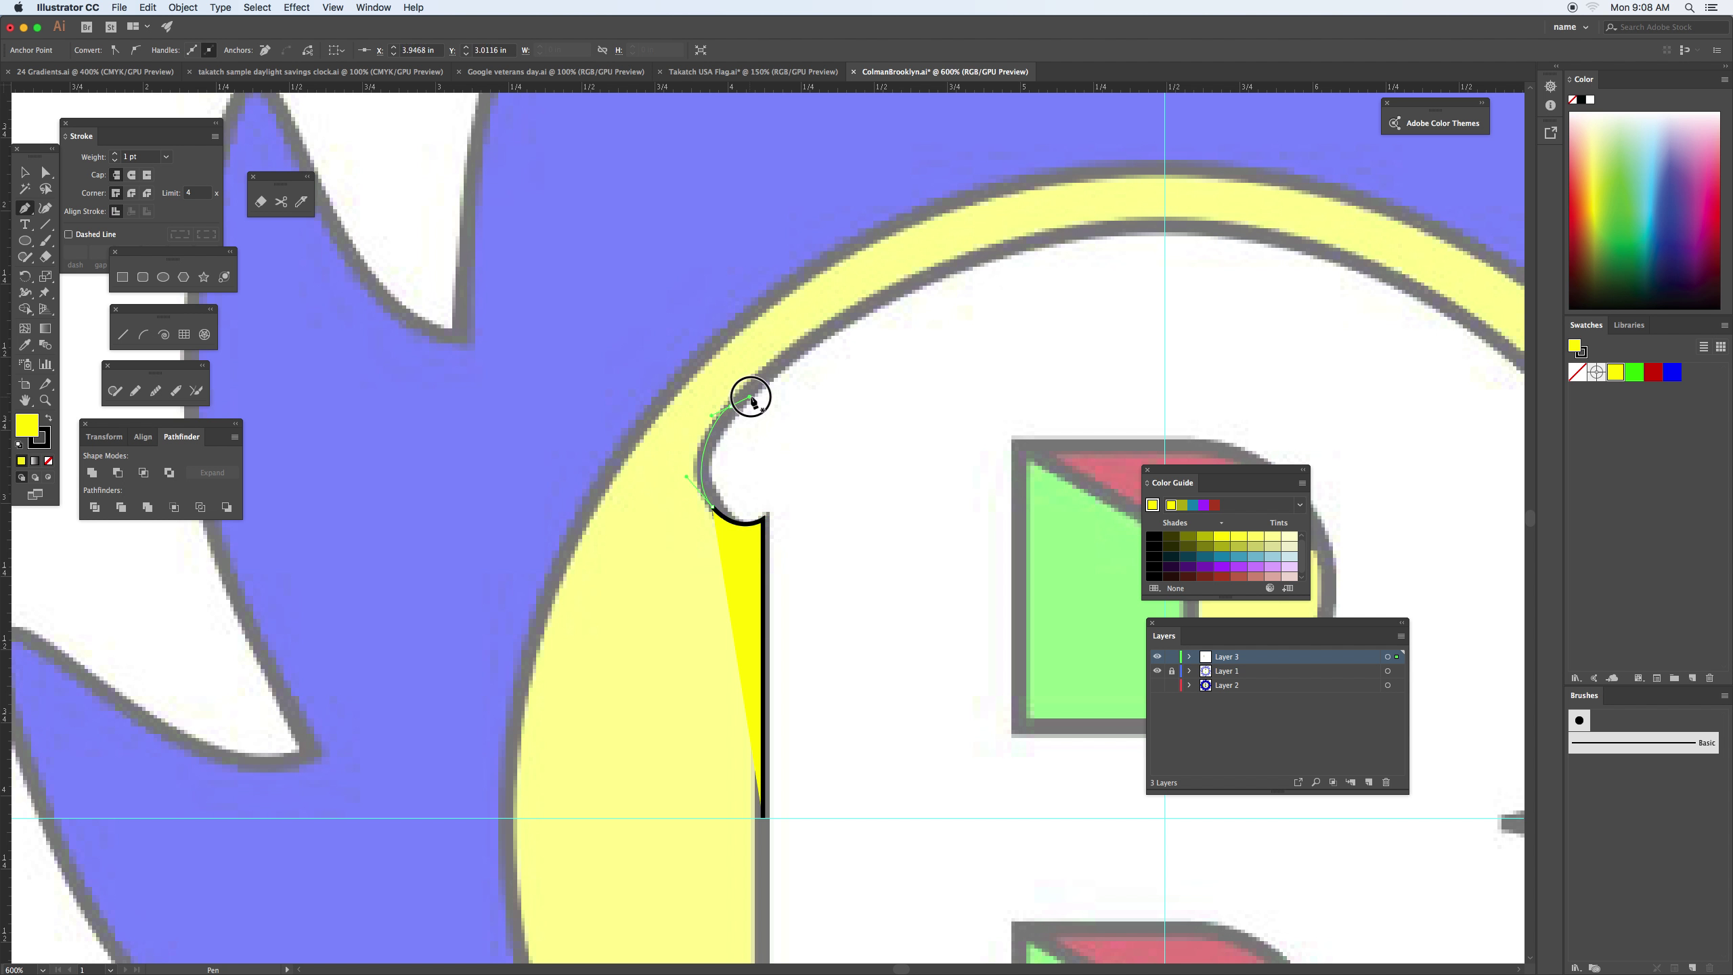
left_click_drag(729, 406, 763, 376)
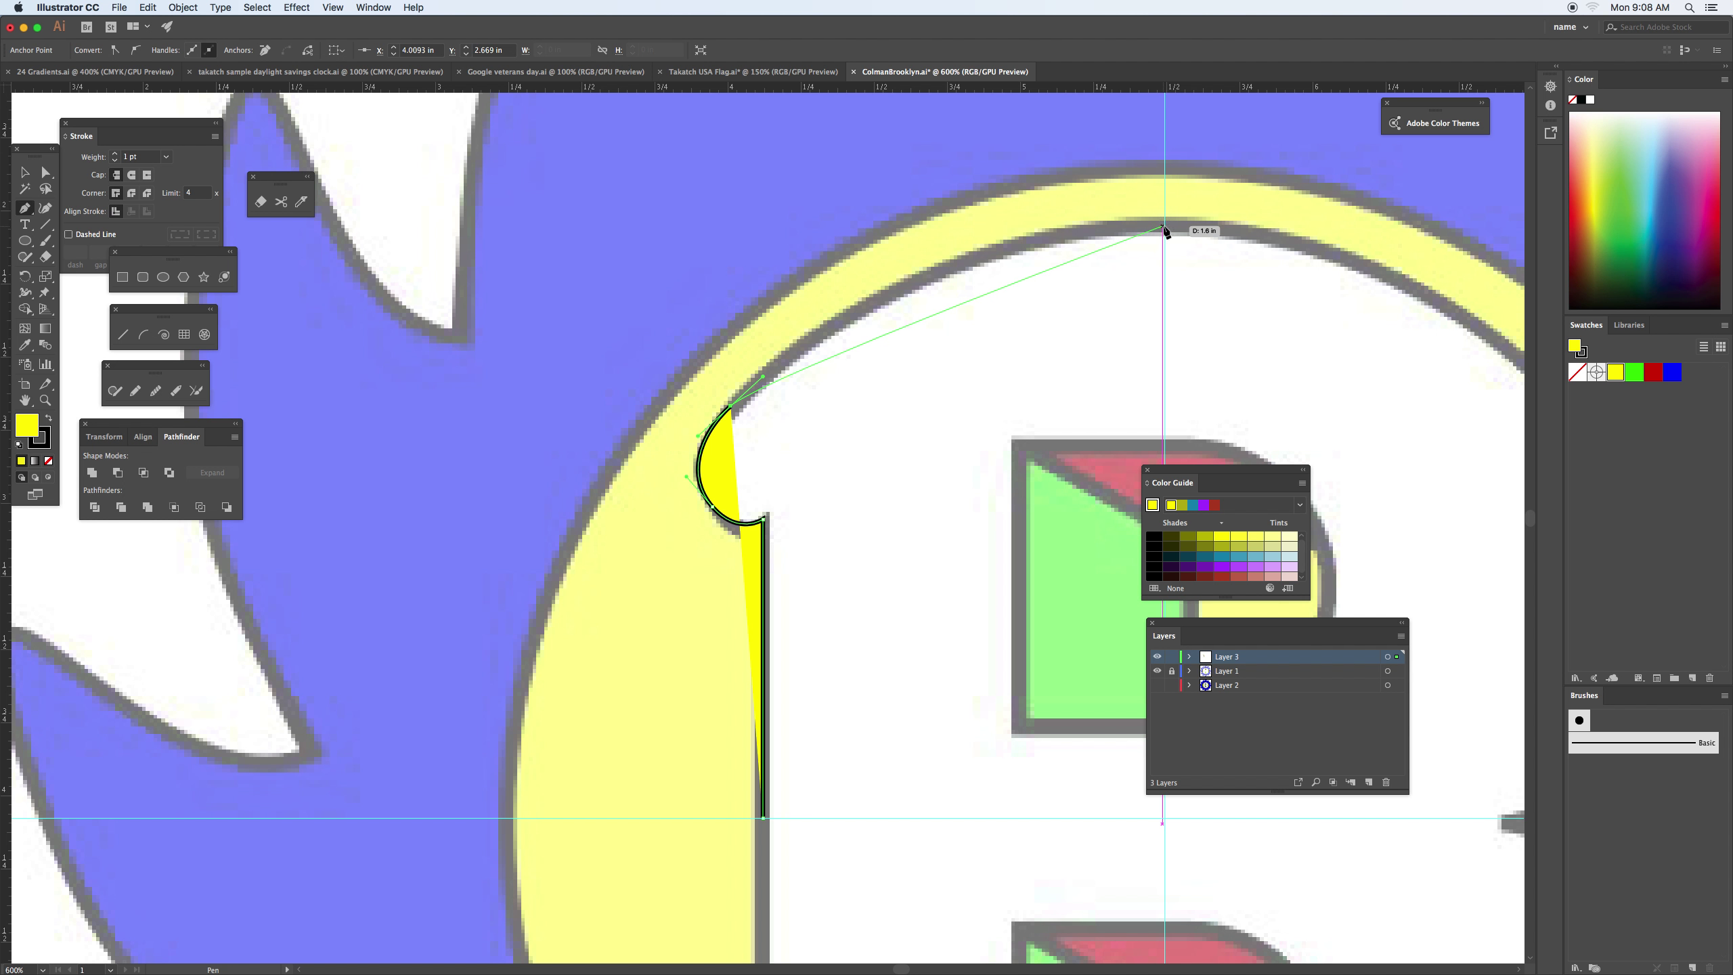
left_click_drag(1164, 228, 1403, 247)
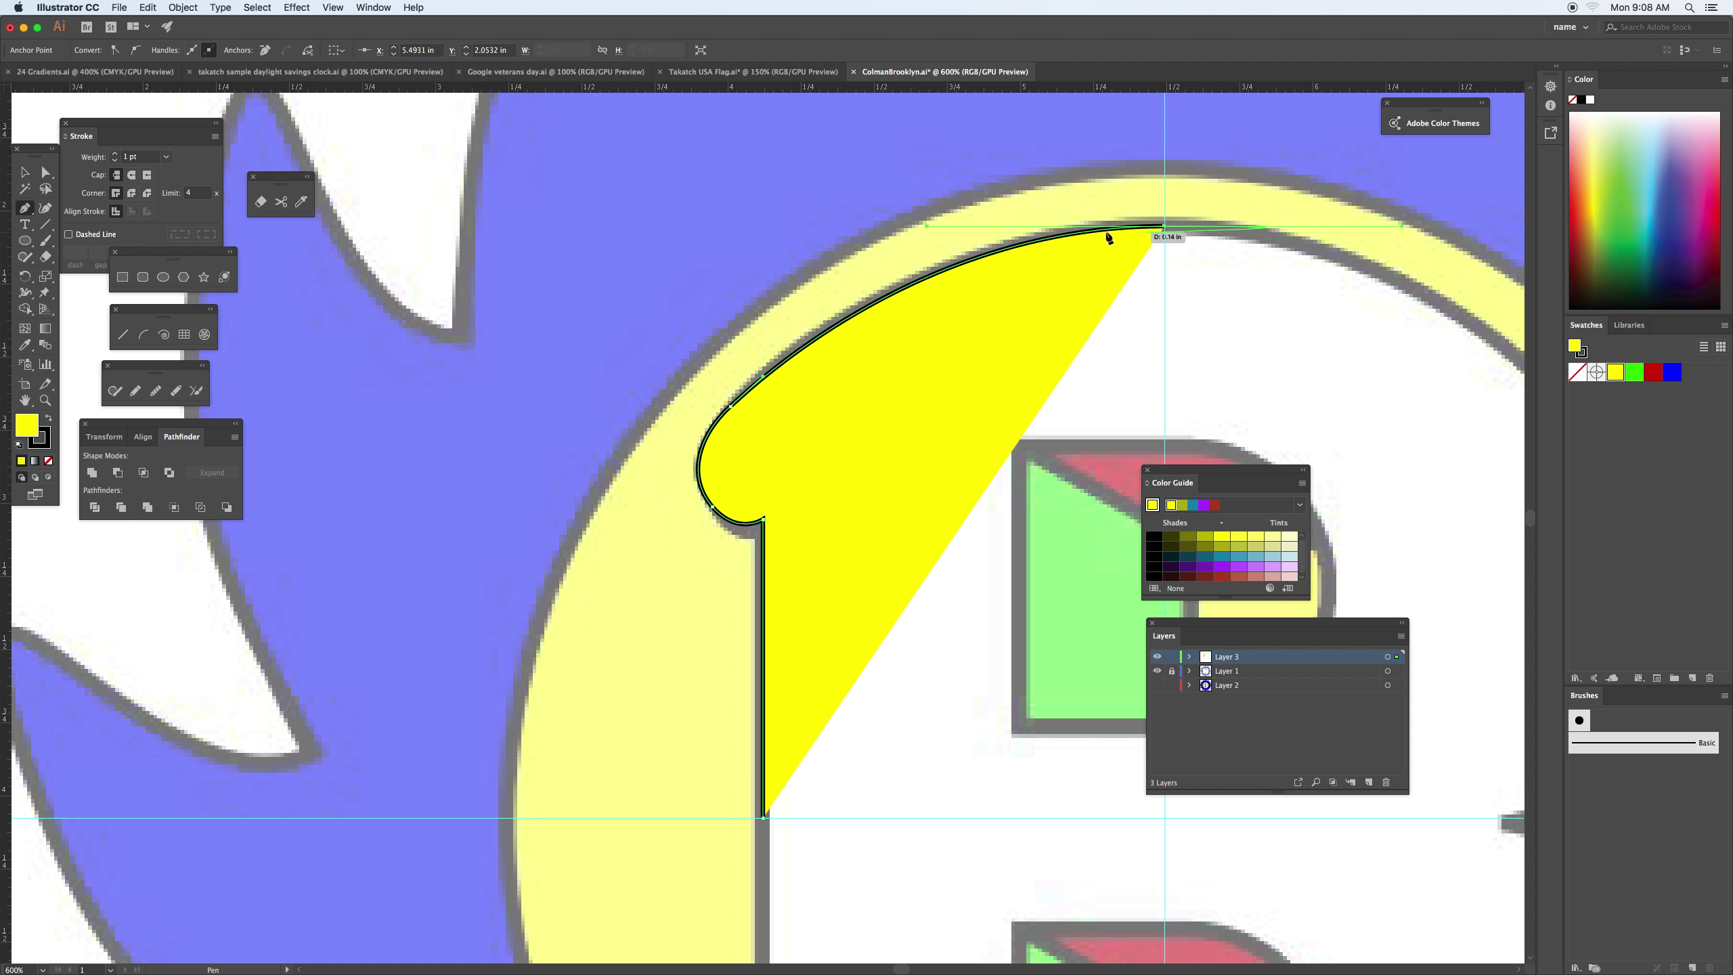
Move the floating panels off the artwork, continue the path around the B's upper lobe to the center notch, and close it along the horizontal guide
left_click_drag(1288, 321, 855, 236)
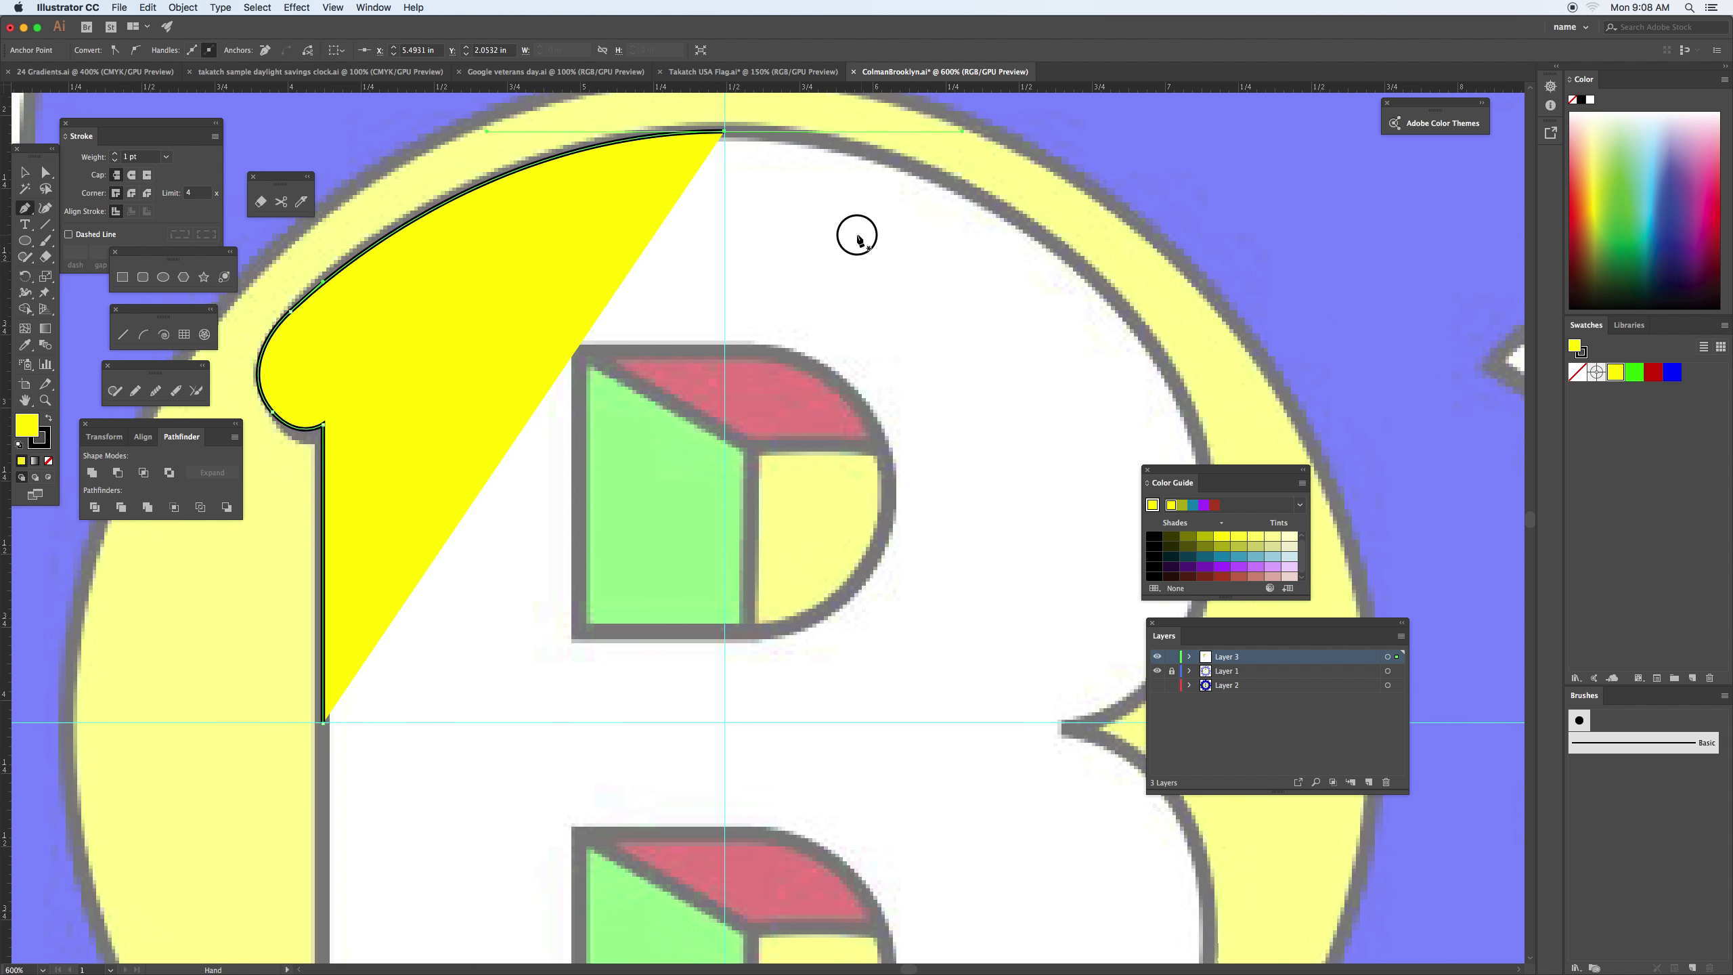
left_click_drag(1203, 466, 1360, 417)
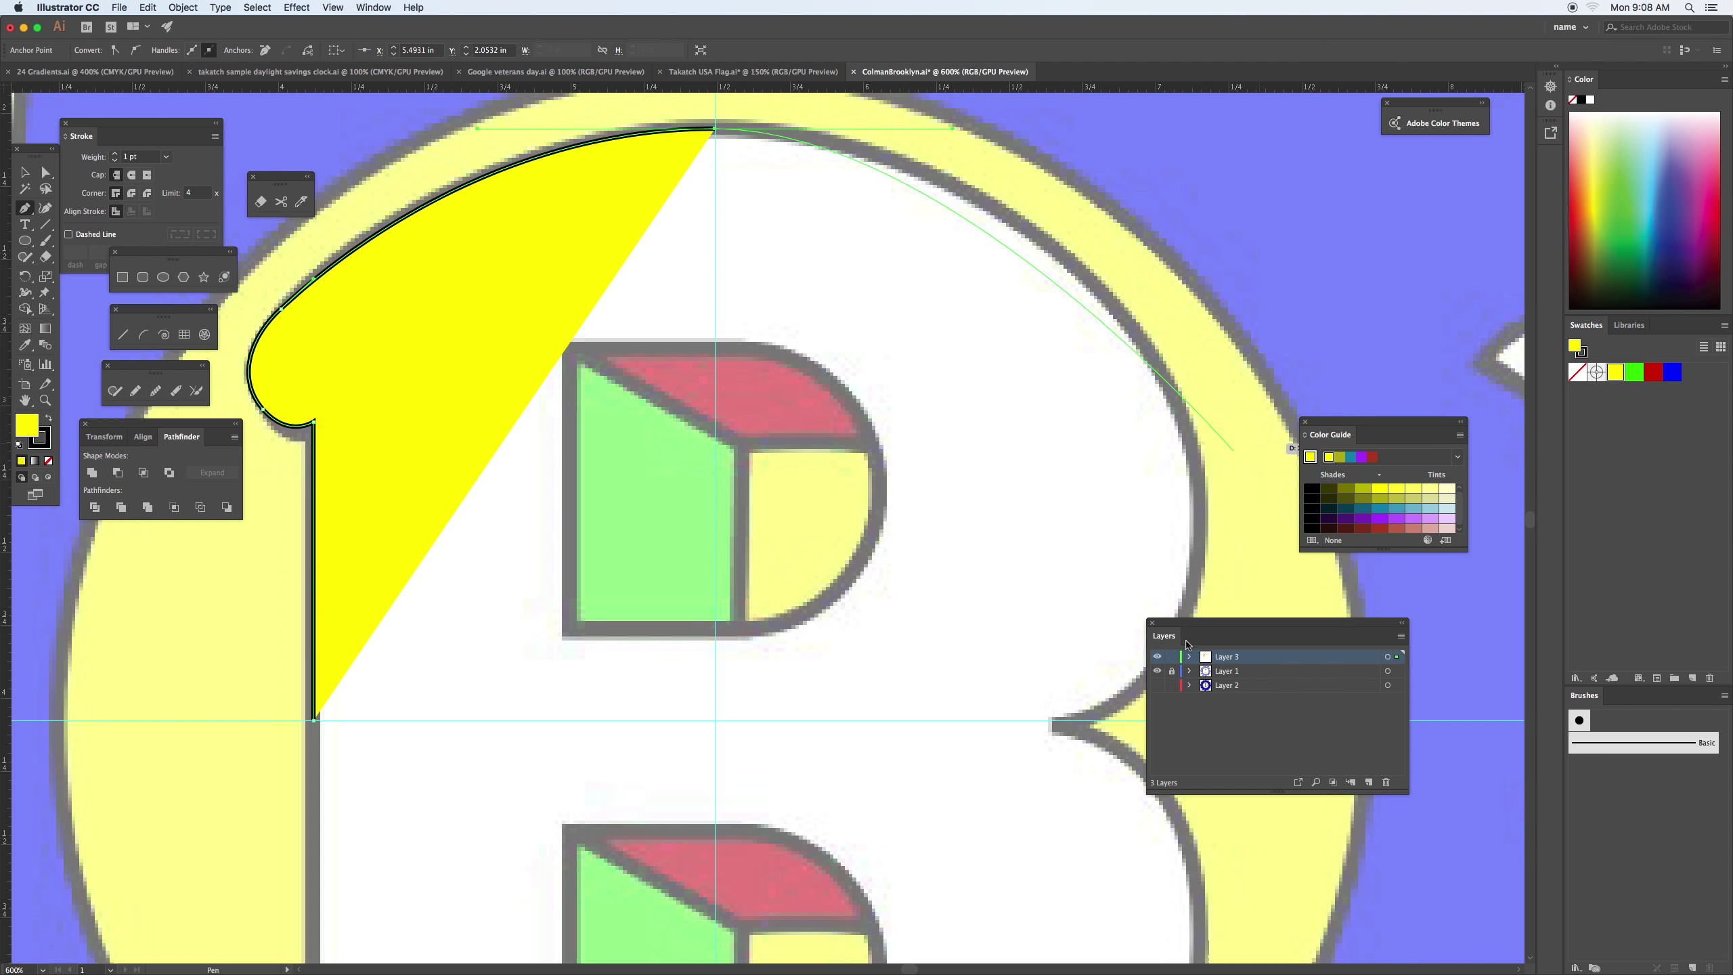
left_click_drag(1194, 627, 1333, 634)
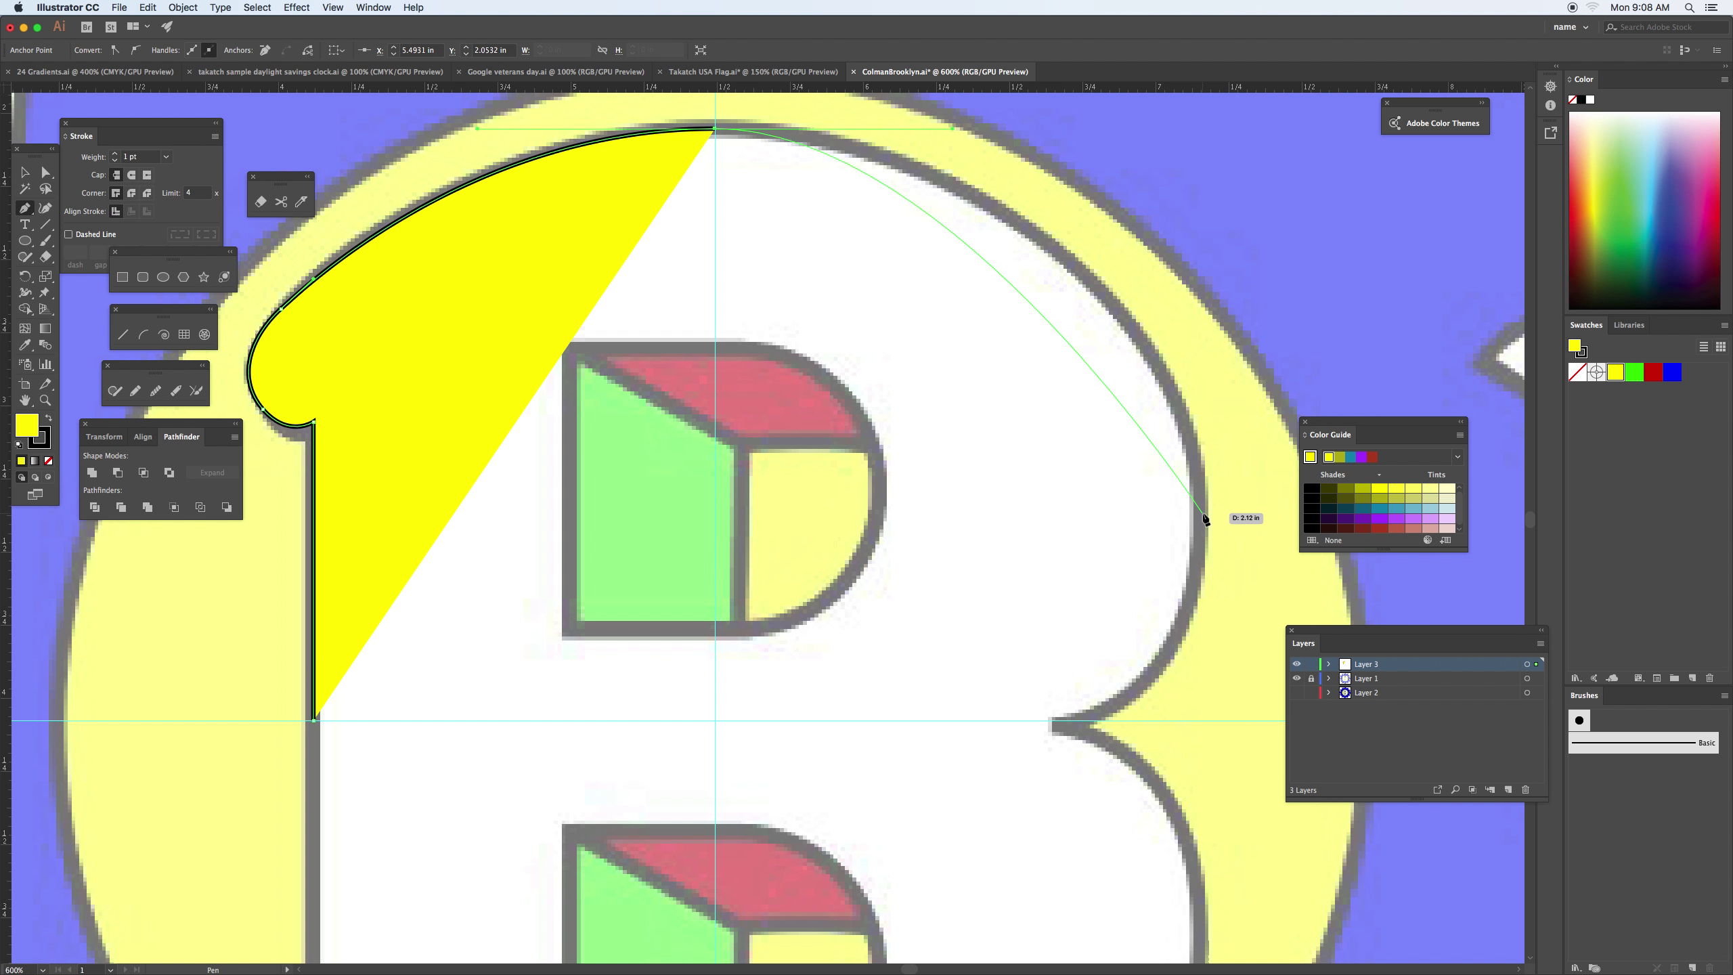
left_click_drag(1201, 510, 1199, 748)
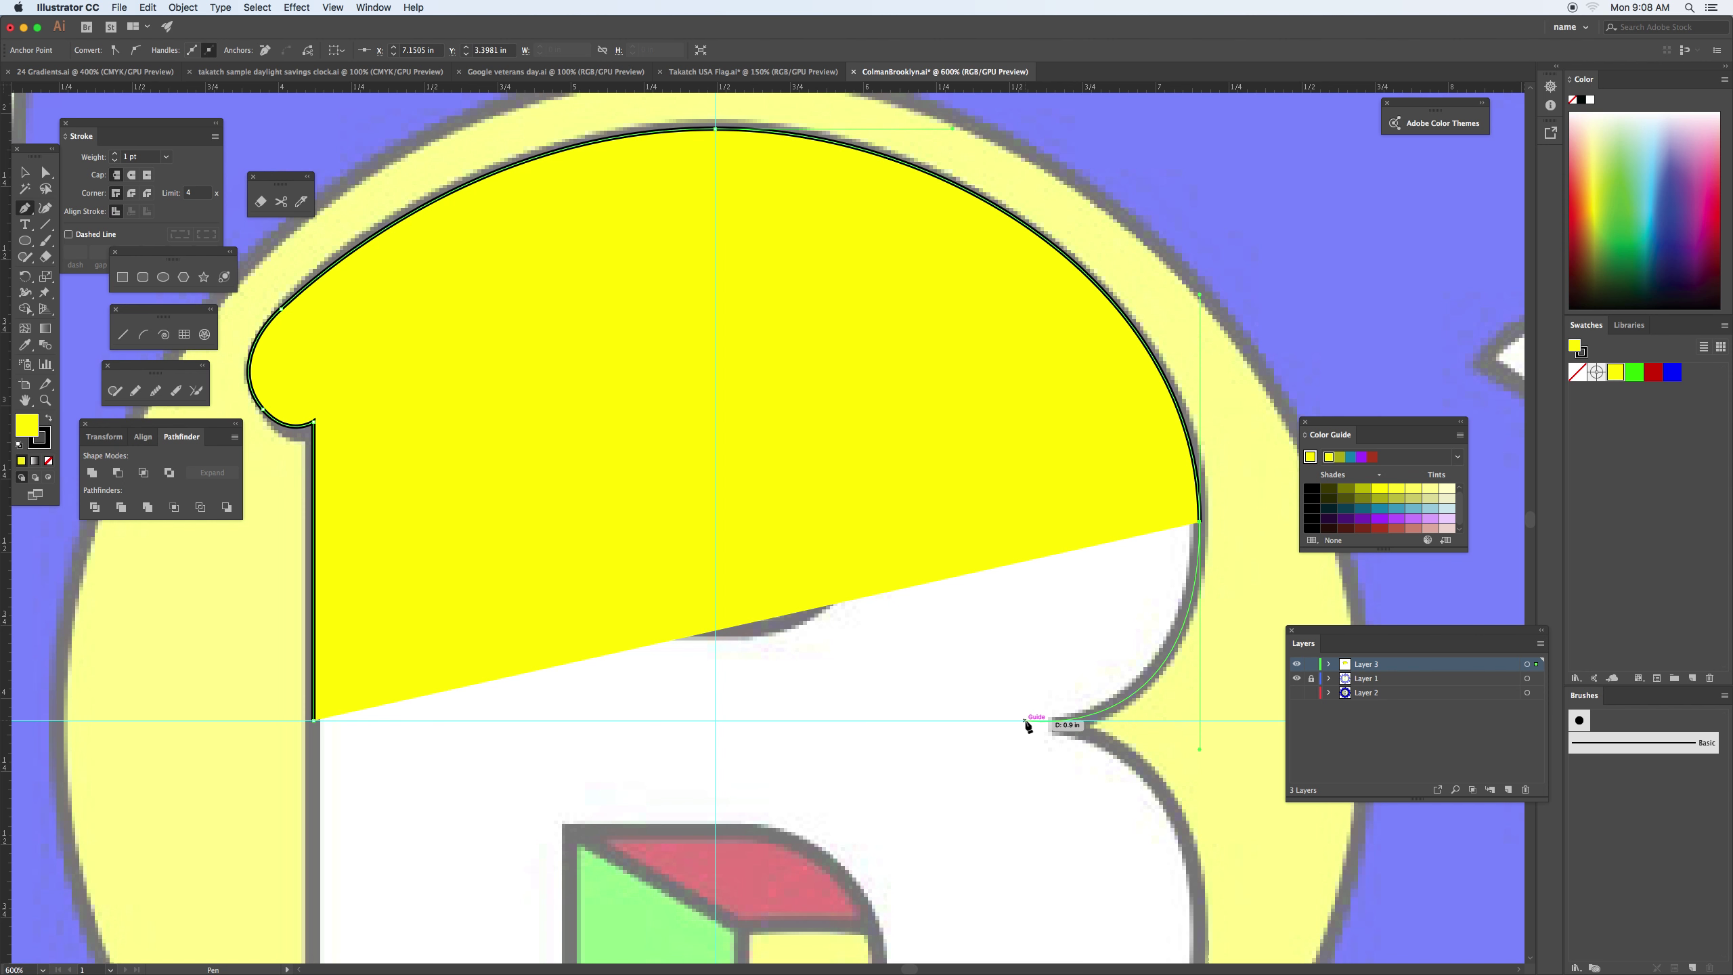
left_click(1026, 720)
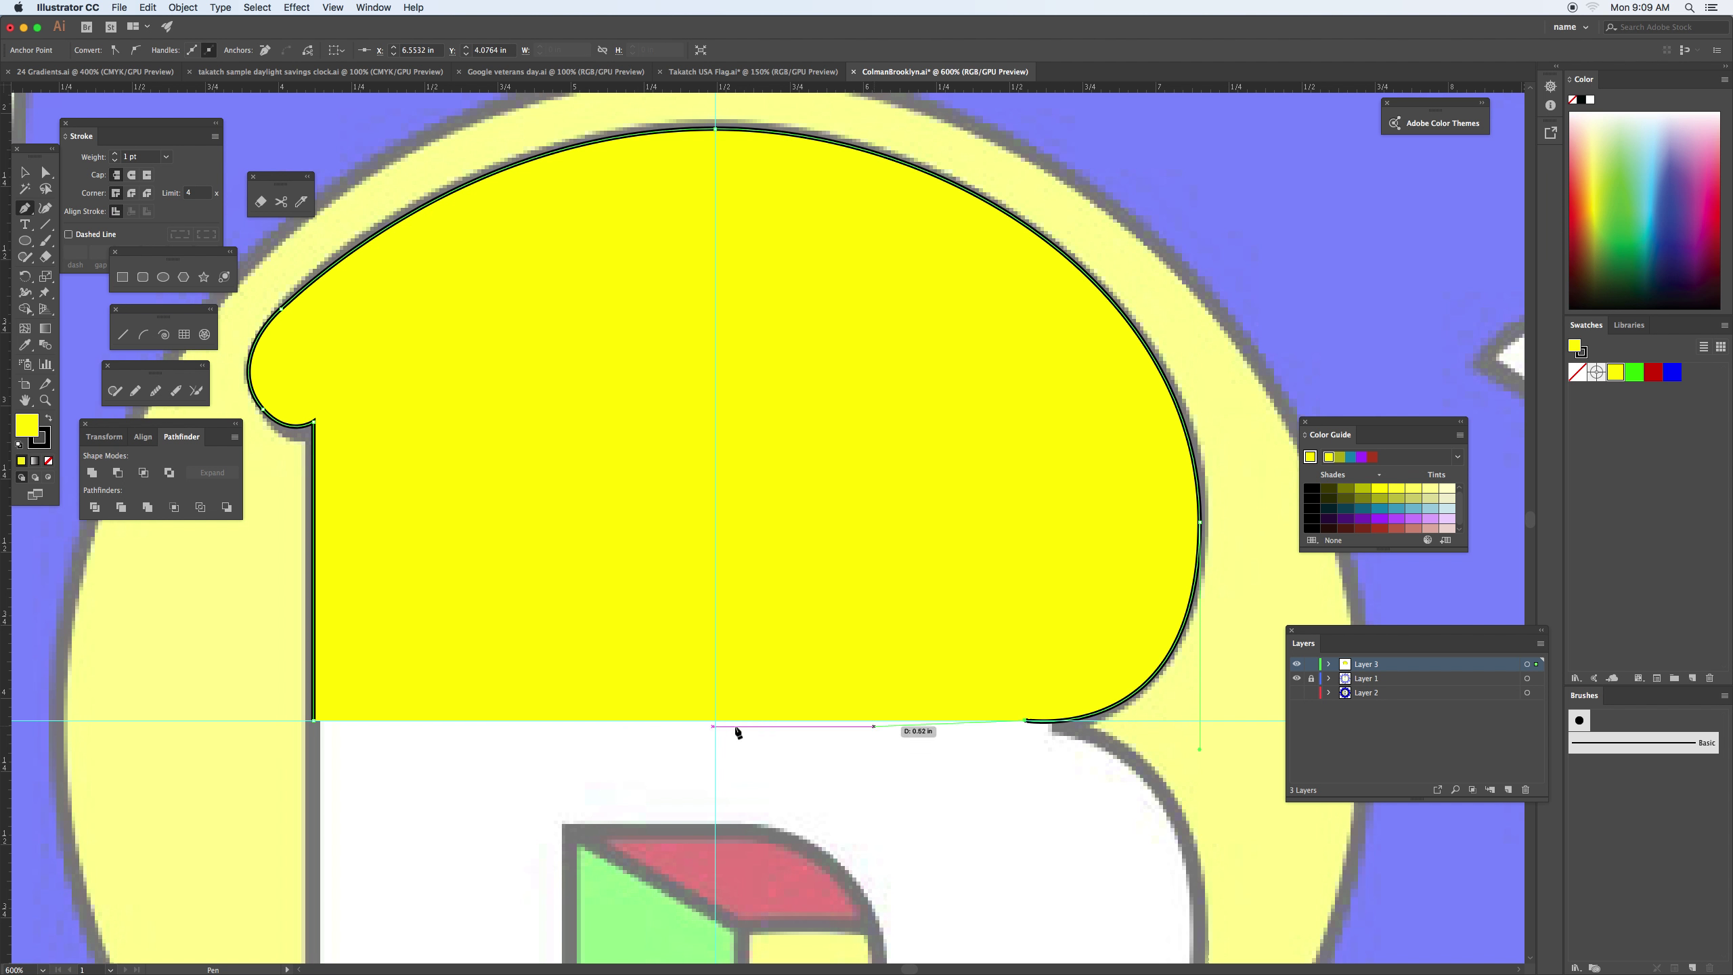
left_click(315, 721)
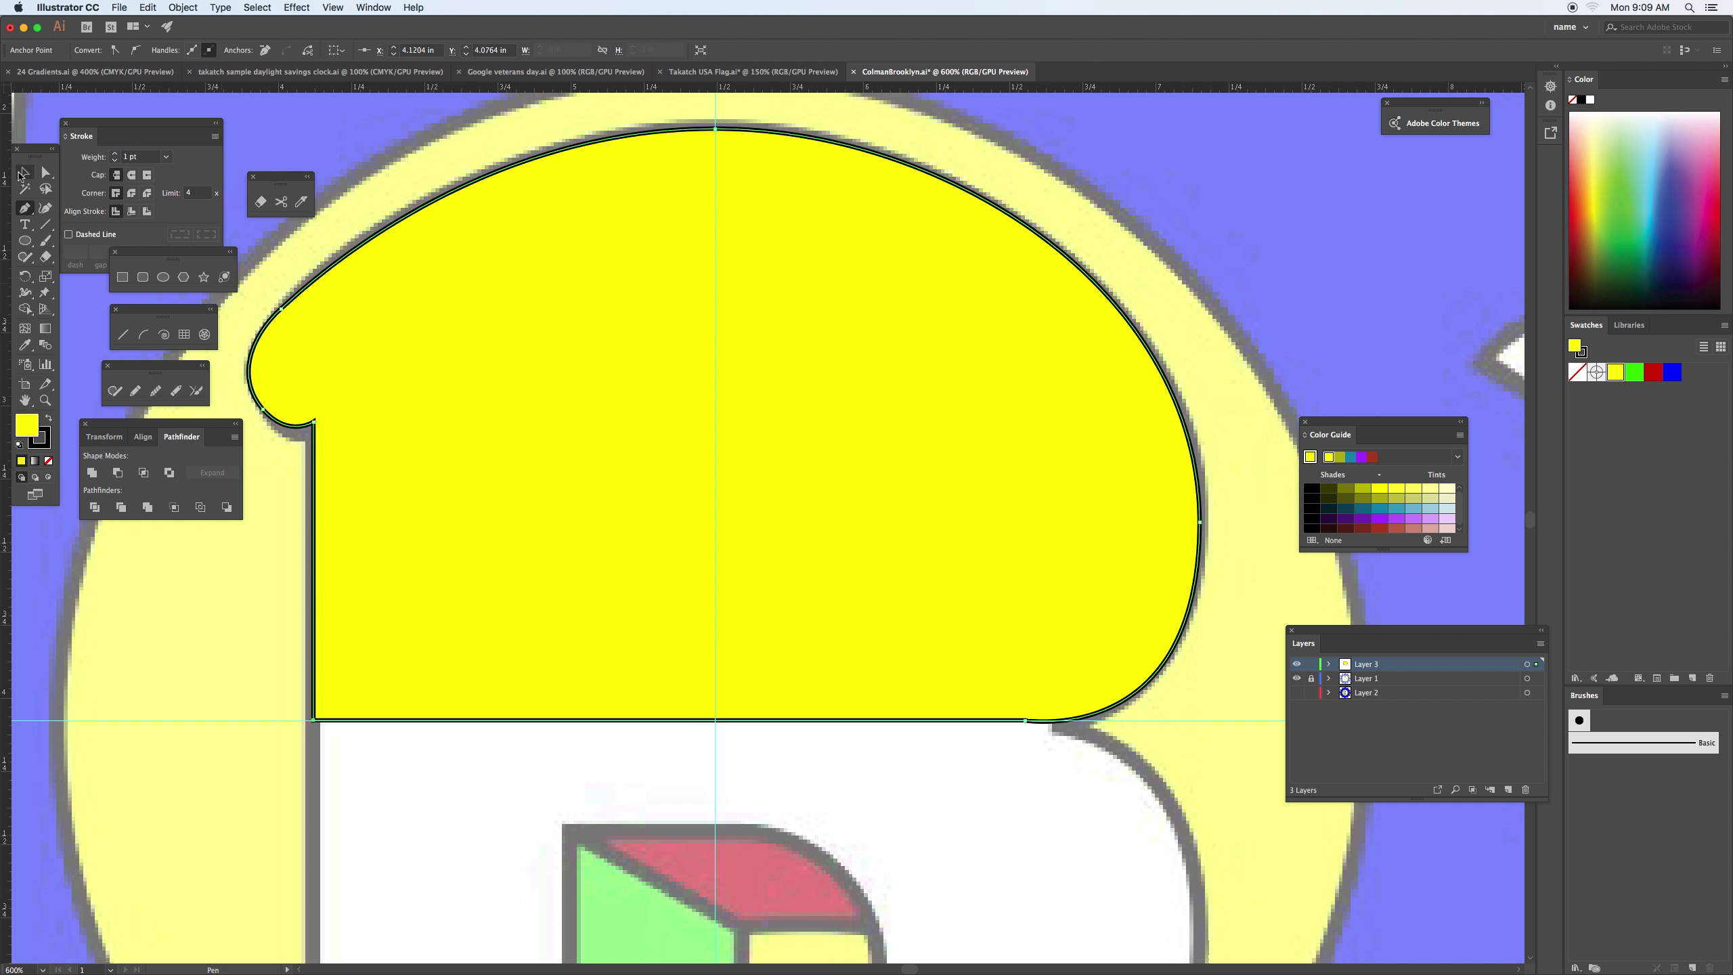
Reflect a copy of the traced upper half across the horizontal guide, using the Horizontal axis, to form the B's lower half
left_click(22, 172)
left_click(432, 330)
key("super+minus")
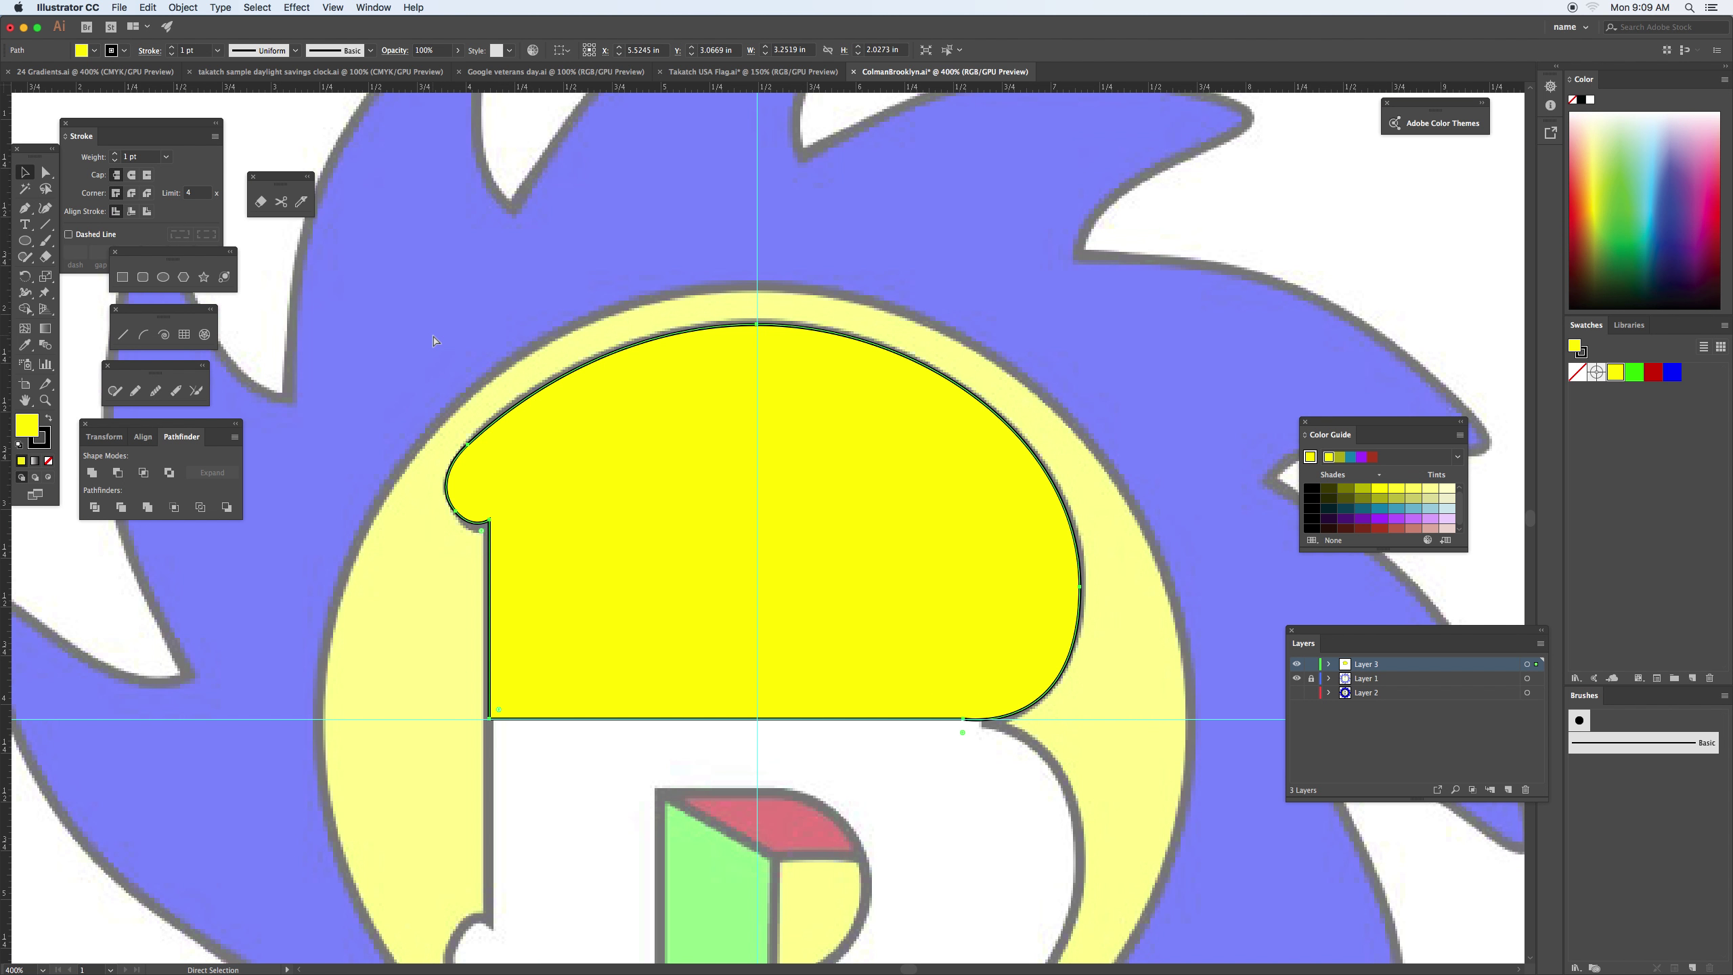
key("super+minus")
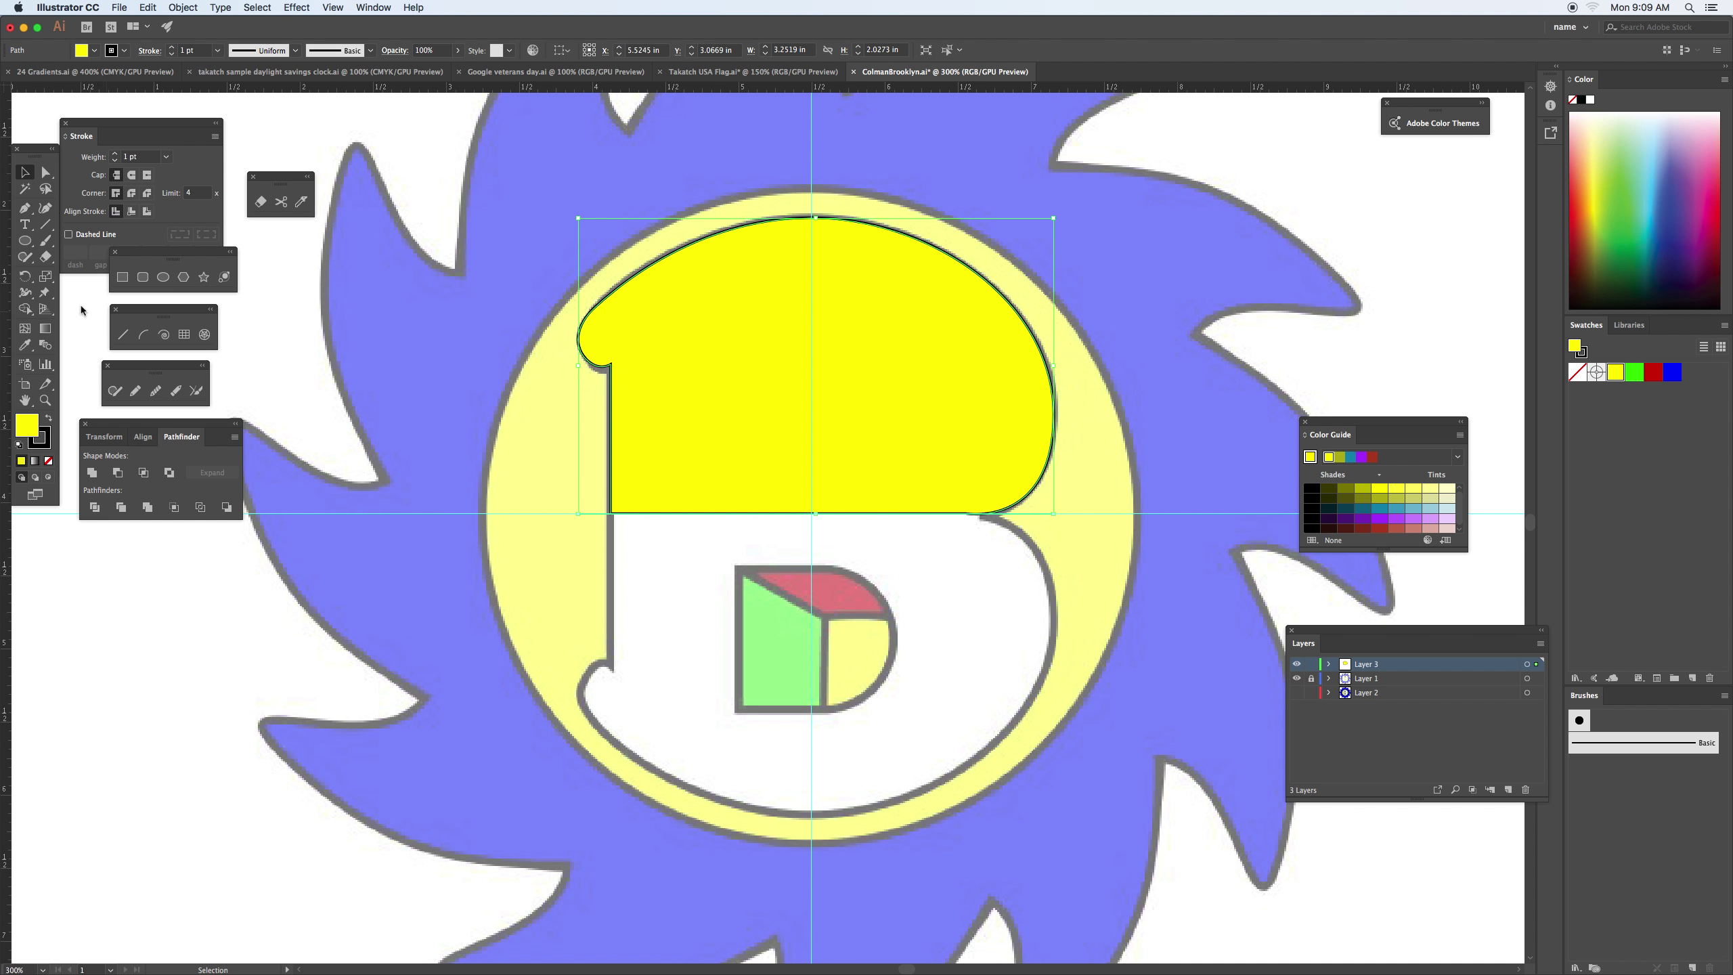
left_click_drag(27, 276, 78, 289)
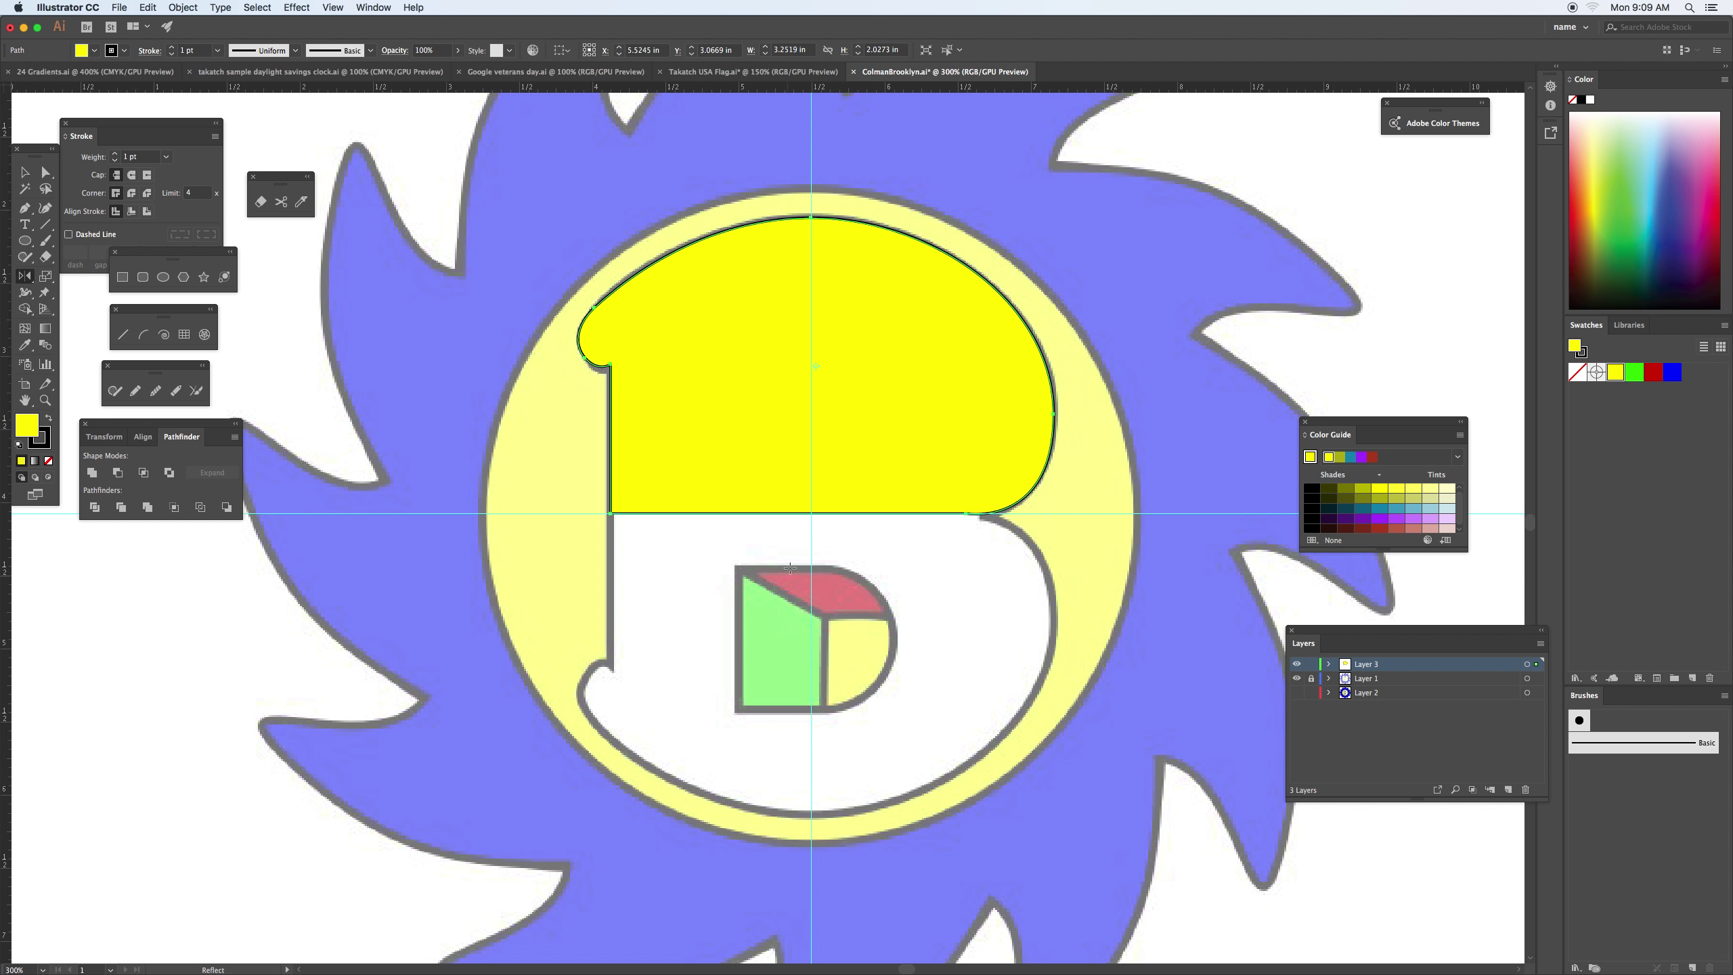
left_click(767, 513, "alt")
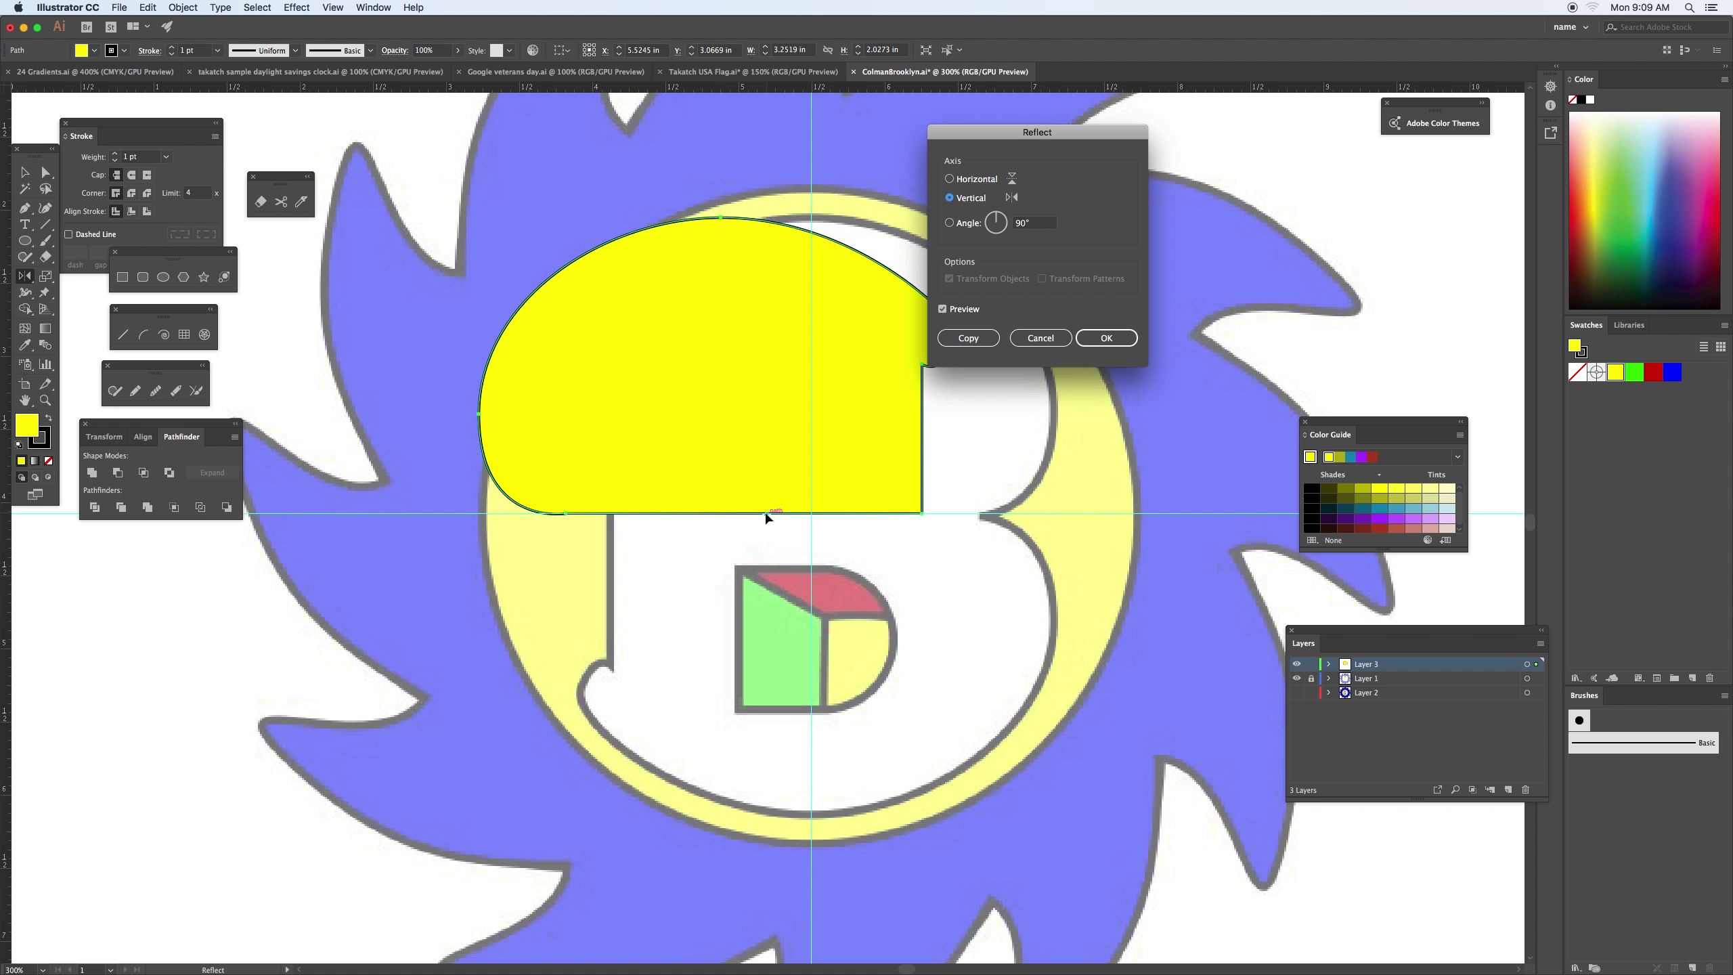
left_click(977, 180)
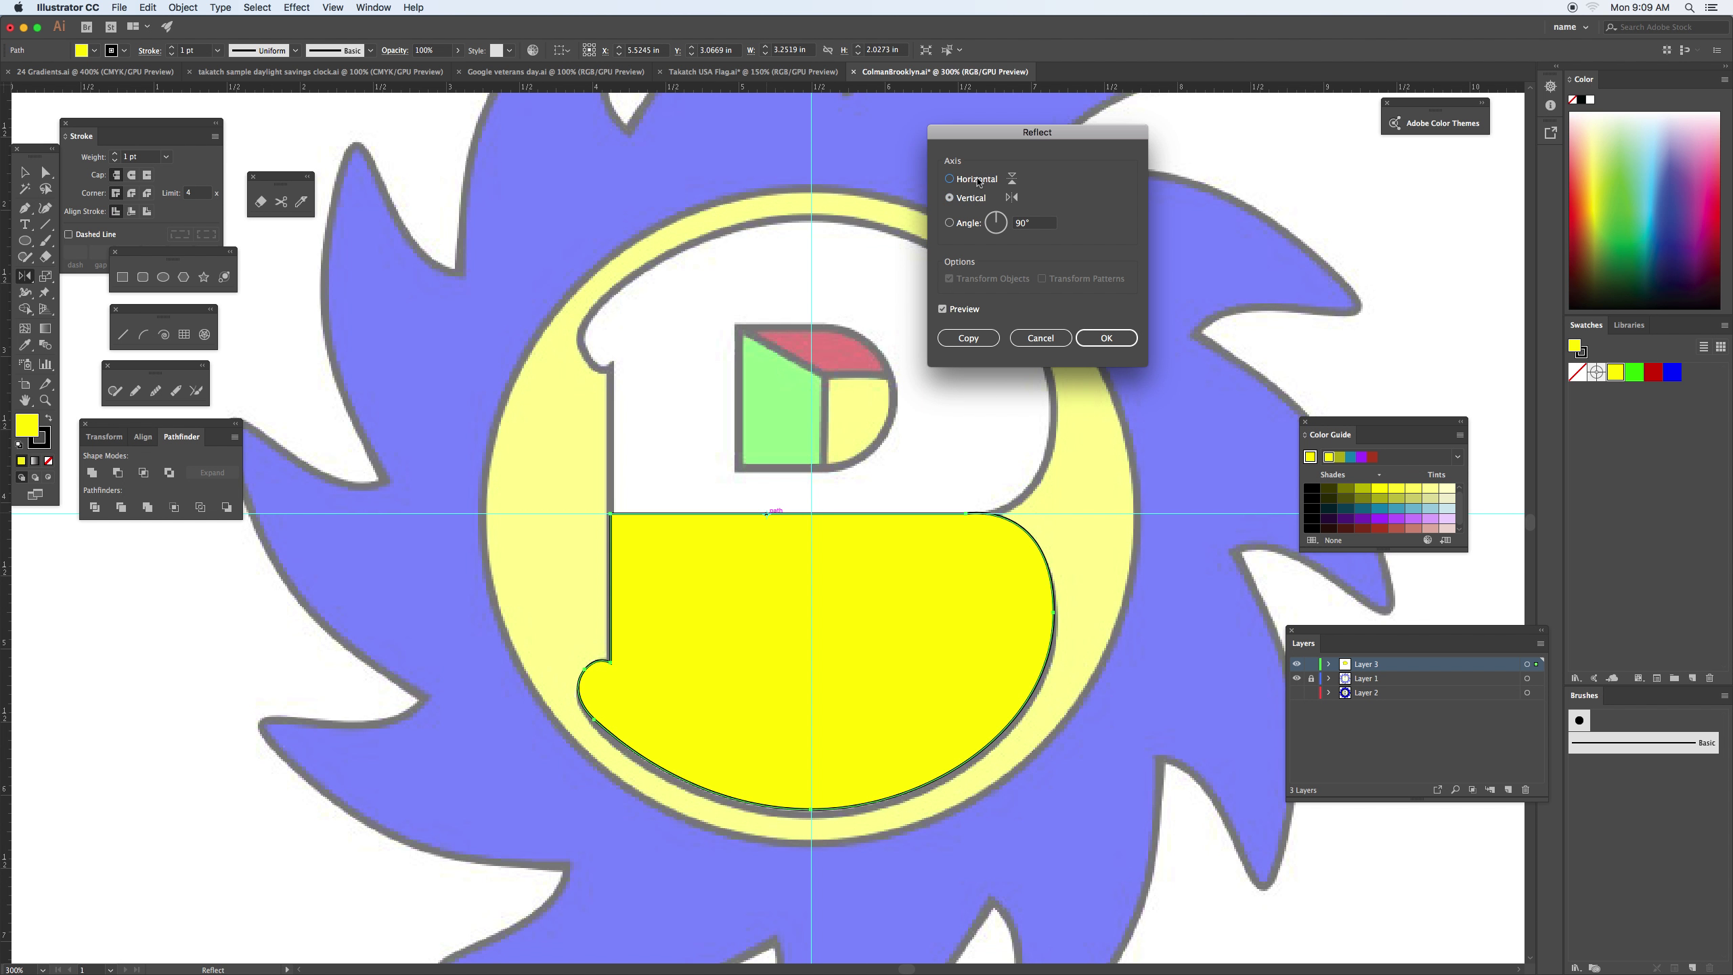
left_click(969, 337)
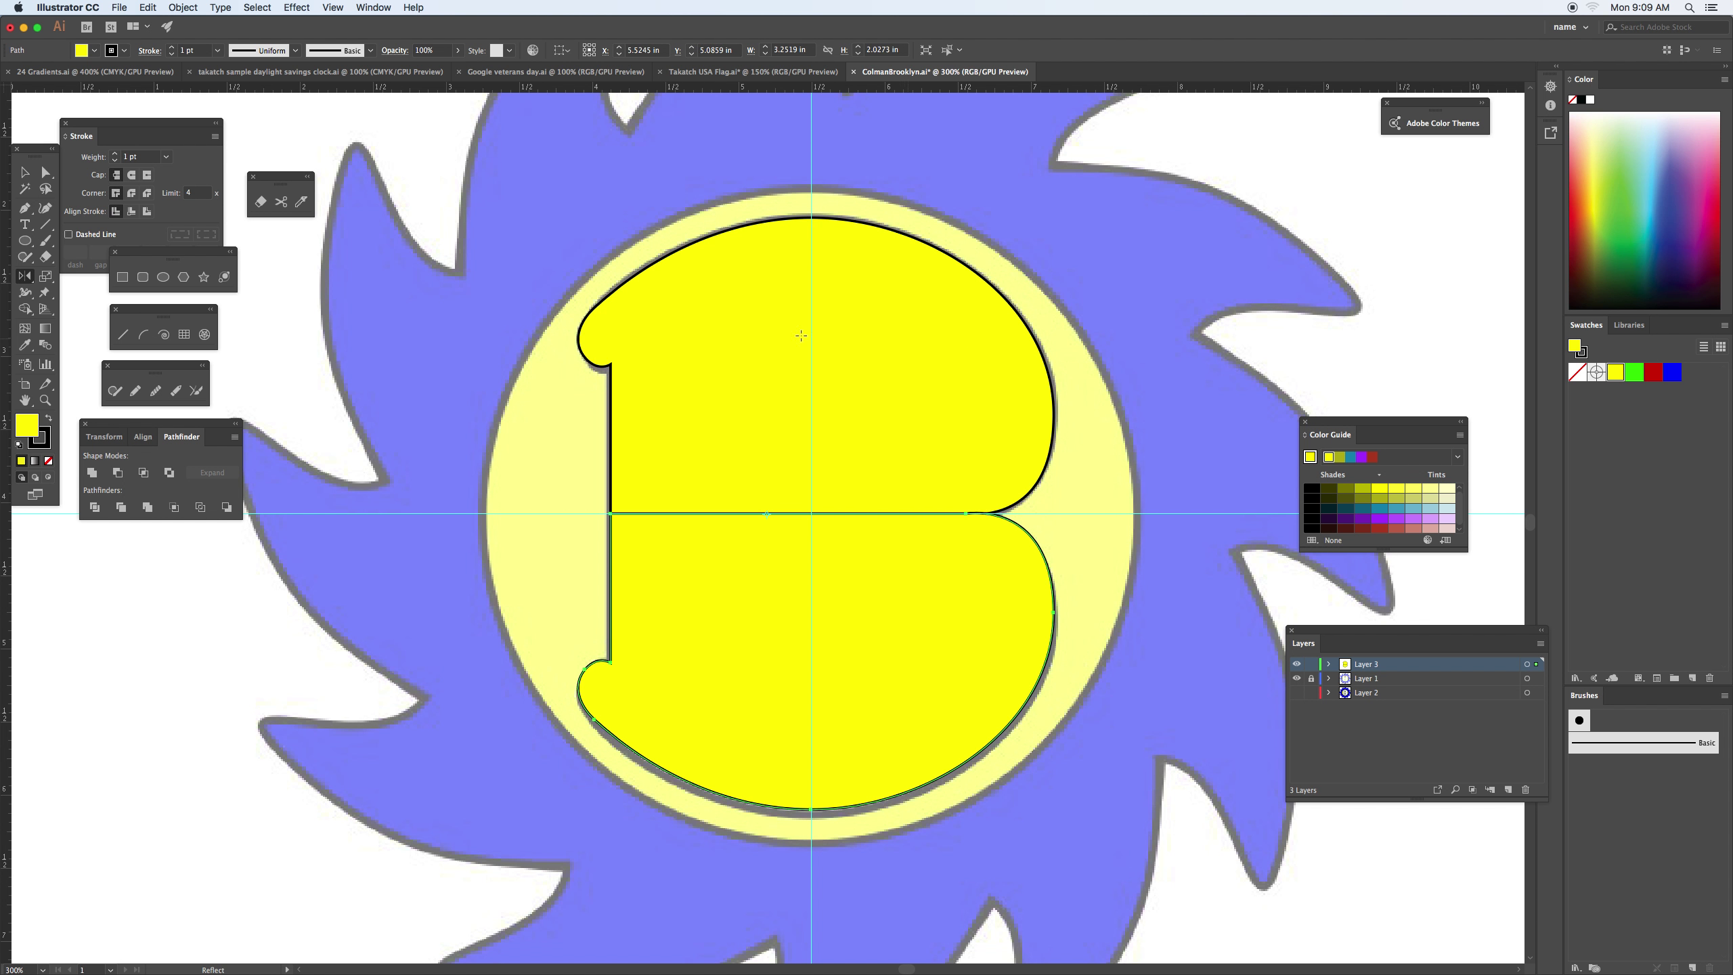
Select both halves of the B and merge them into one shape with the Shape Builder
left_click(24, 174)
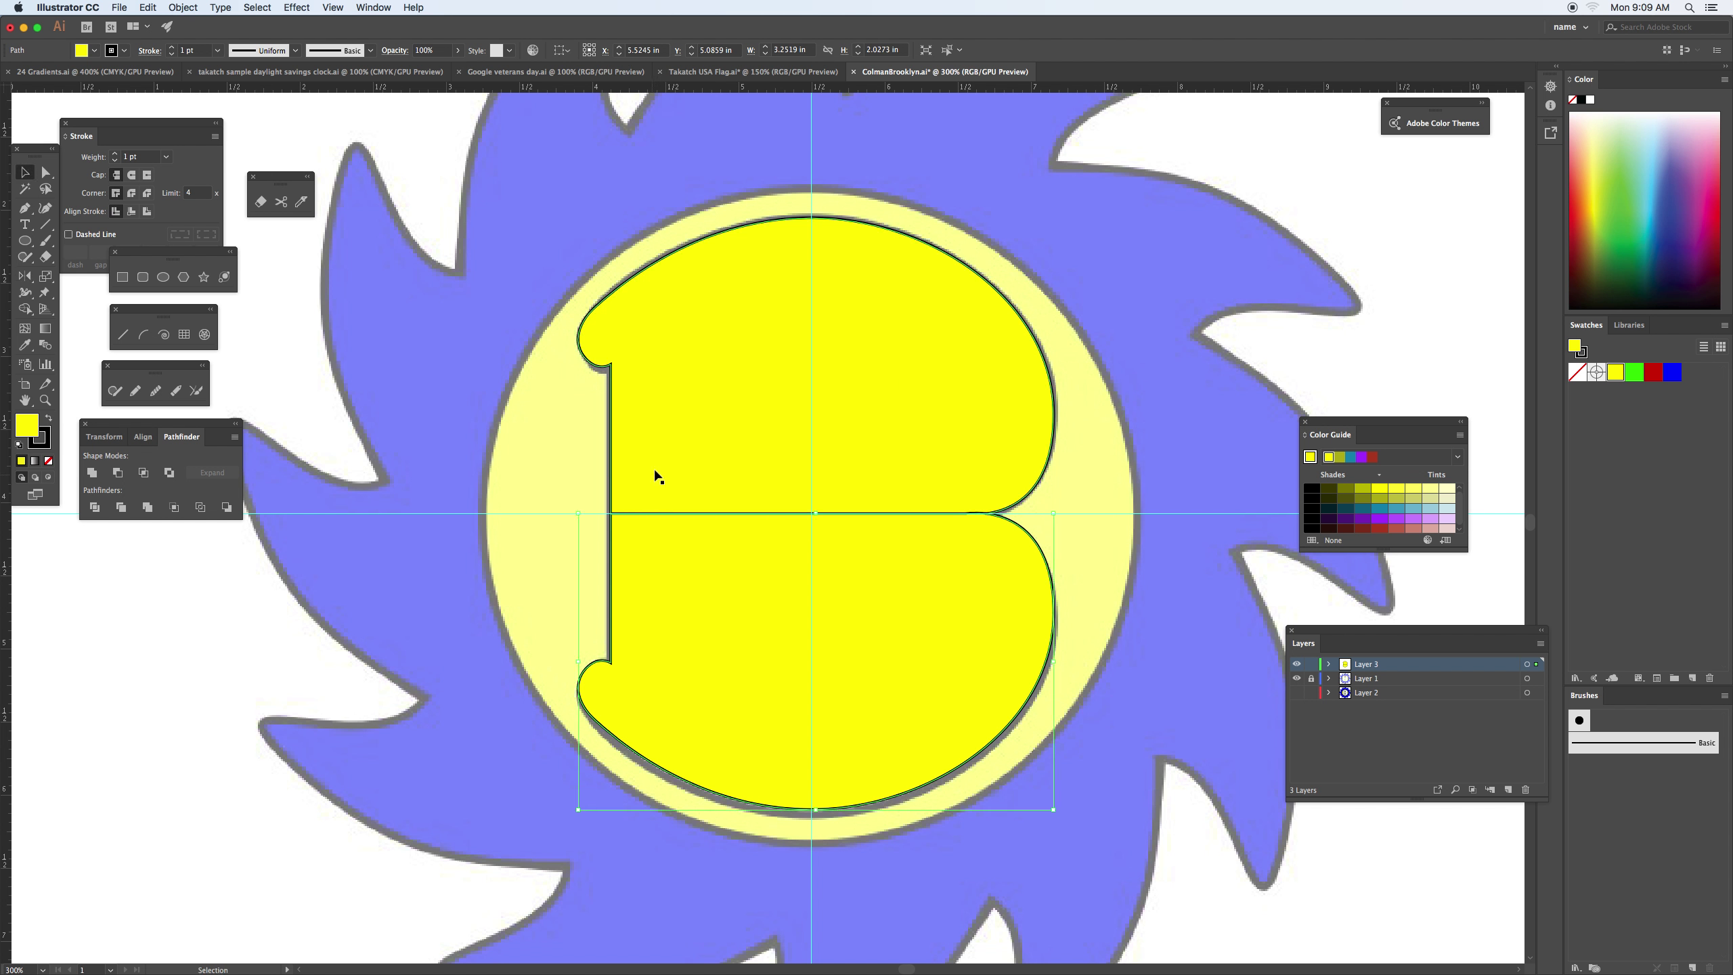
left_click(669, 456, "shift")
key("shift+m")
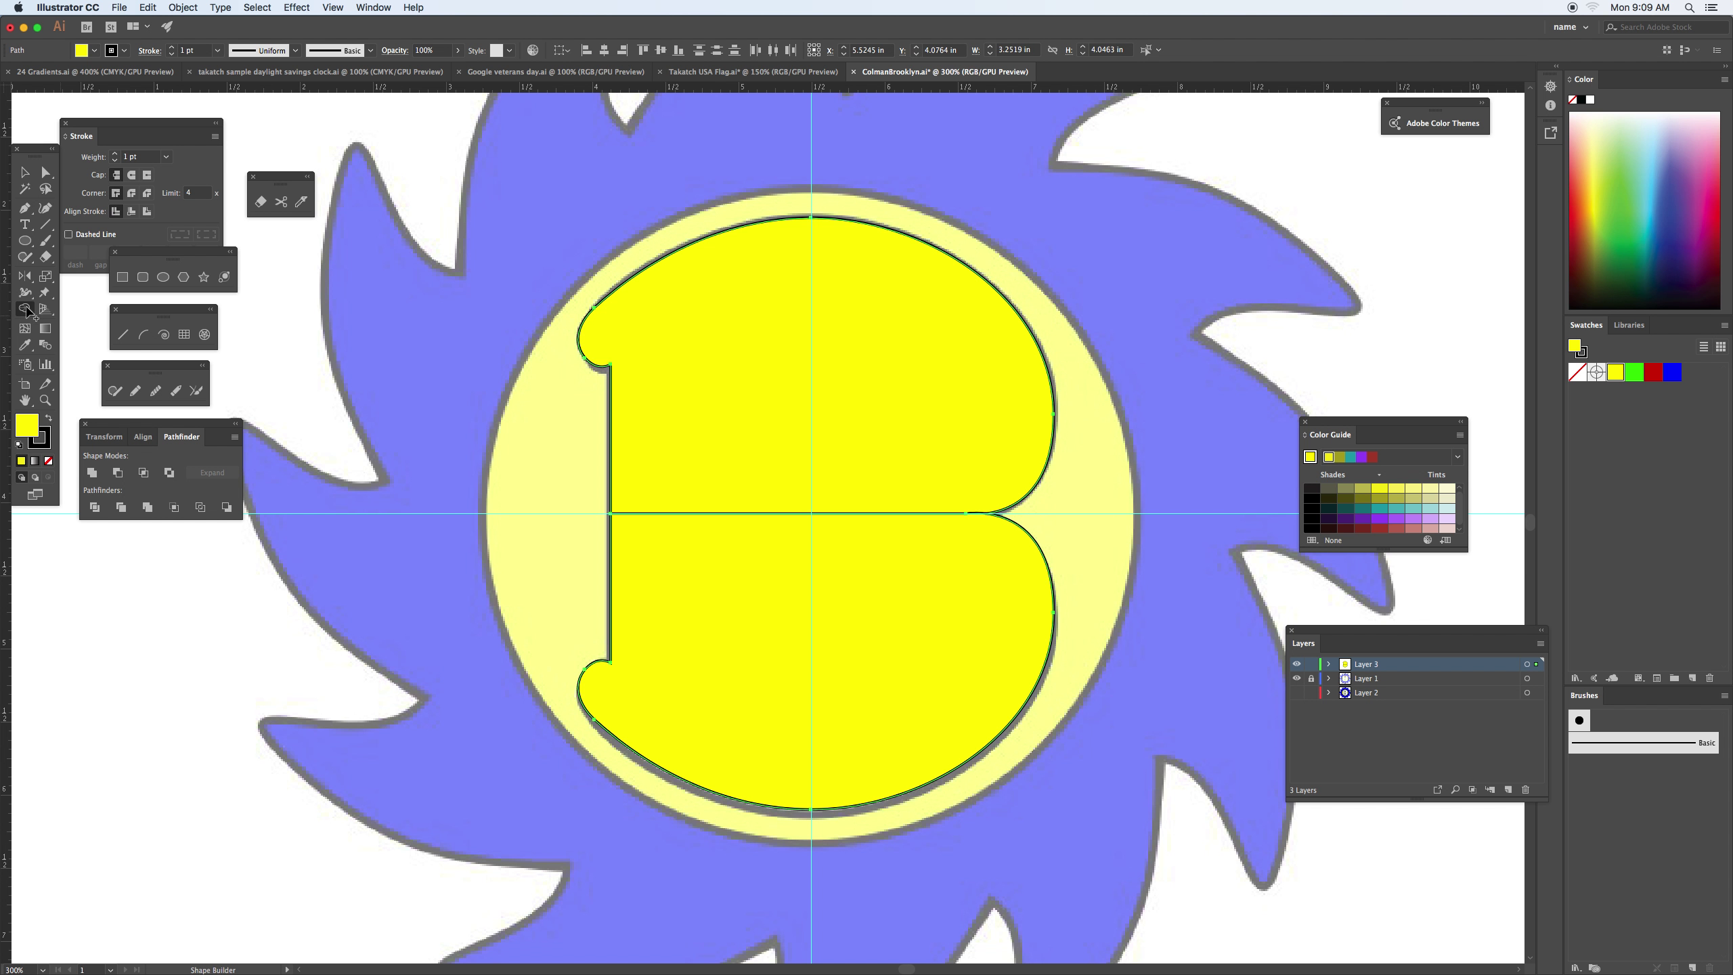
left_click_drag(653, 497, 685, 541)
left_click(27, 172)
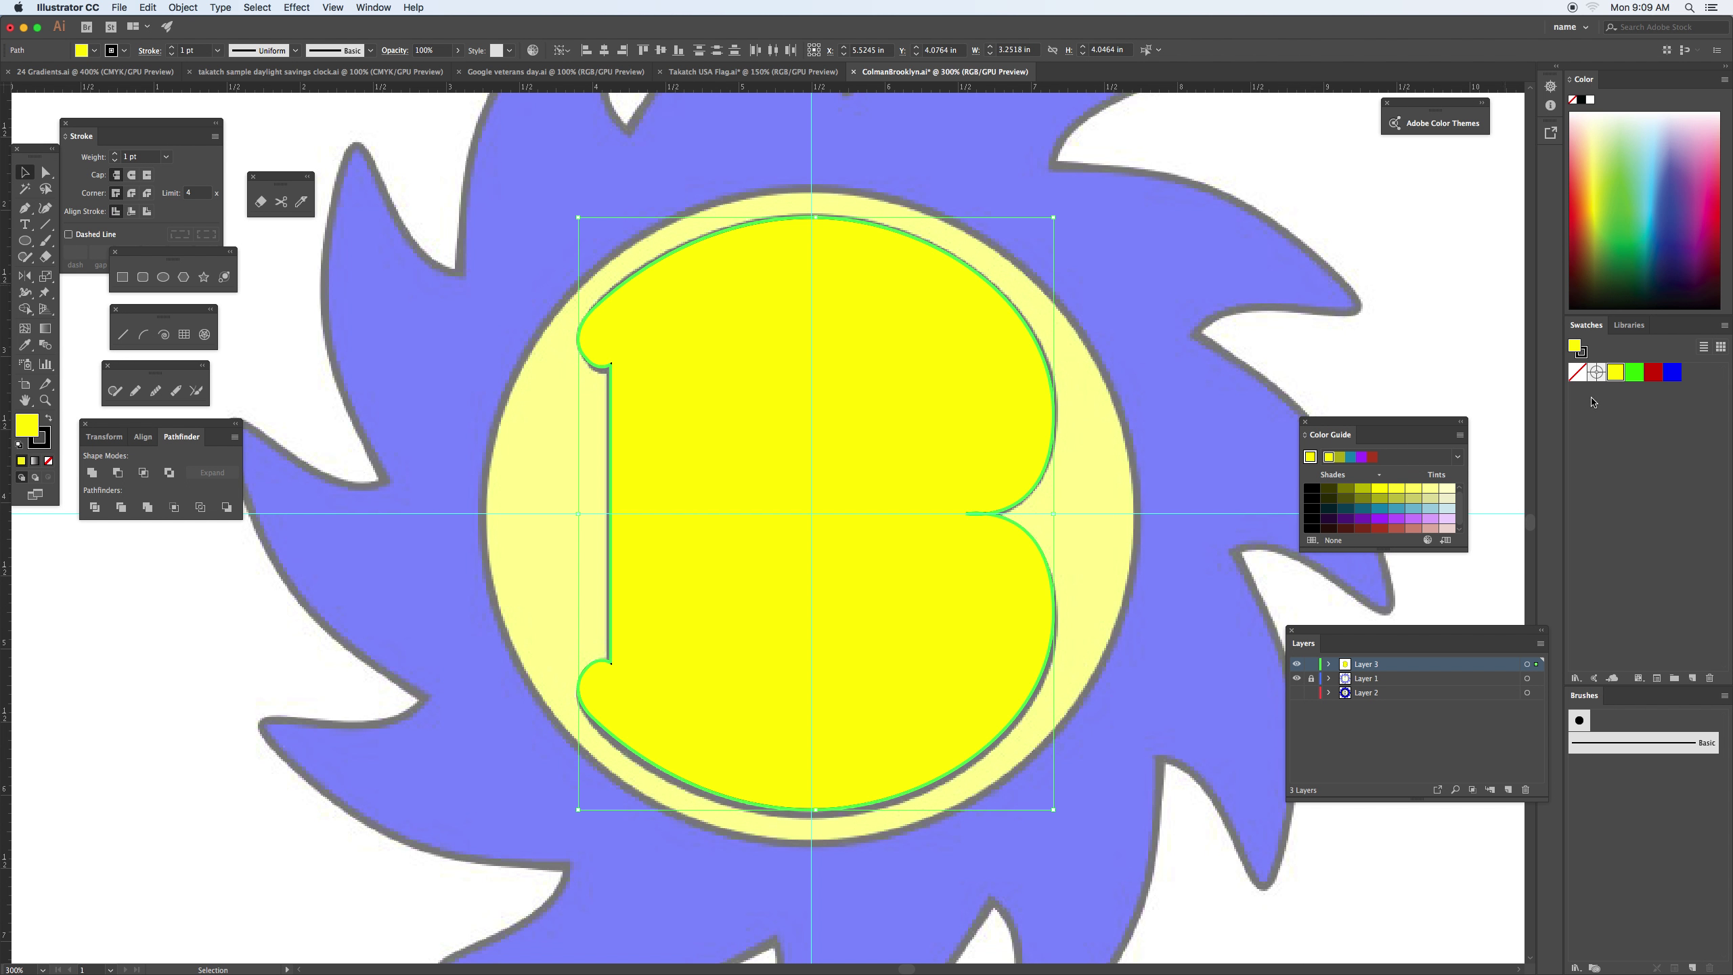
Fill the merged B with white and hide it to uncover the template's inner shapes
left_click(1589, 100)
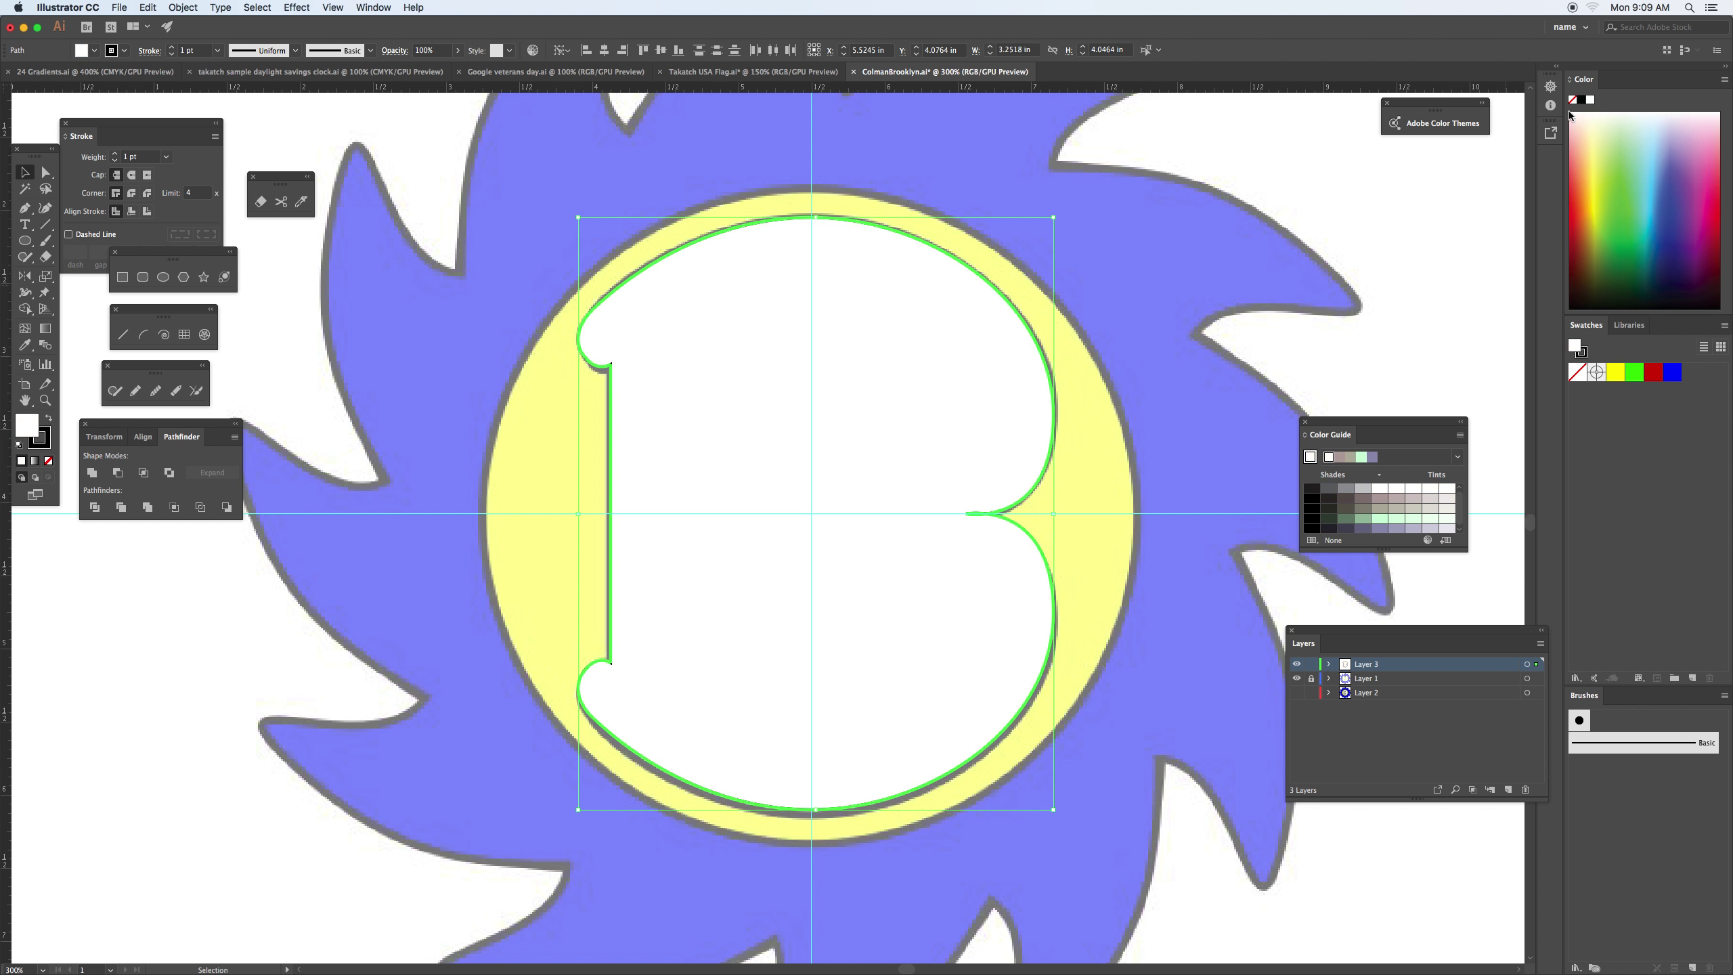
left_click(182, 7)
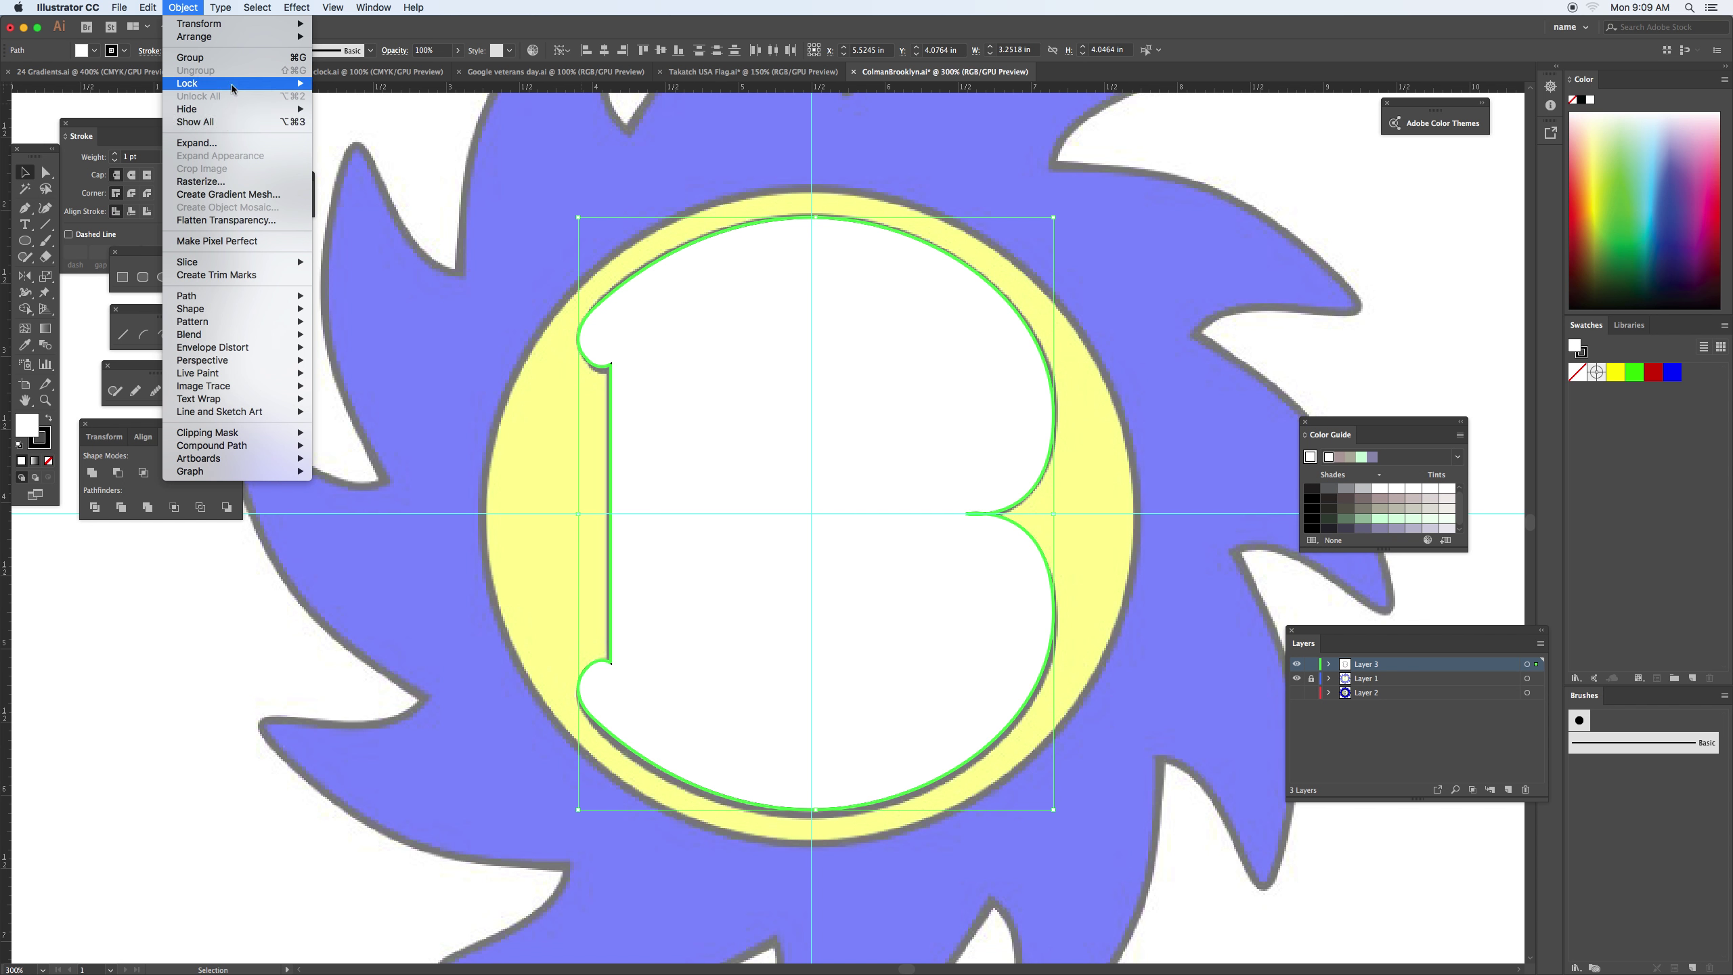
mouse_move(273, 109)
left_click(347, 109)
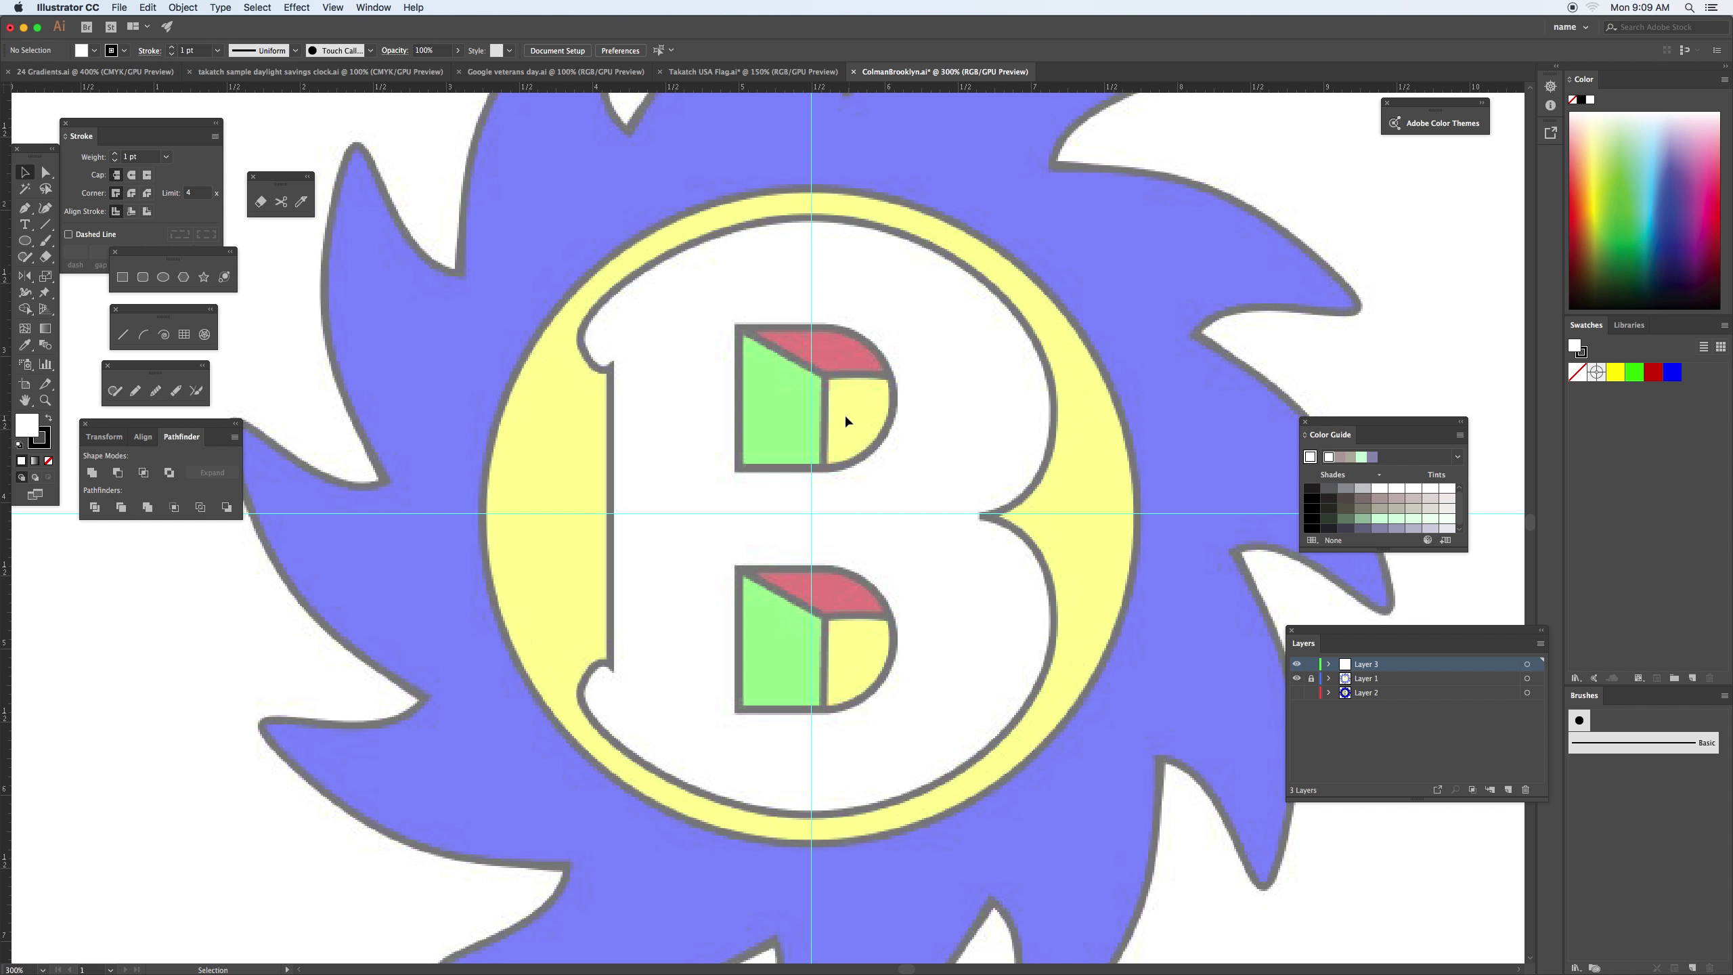
Draw a rectangle about 0.59 in wide and 0.97 in high over the straight part of the upper D-shaped counter
key("a")
key("super+equal")
key("super+equal")
key("super+equal")
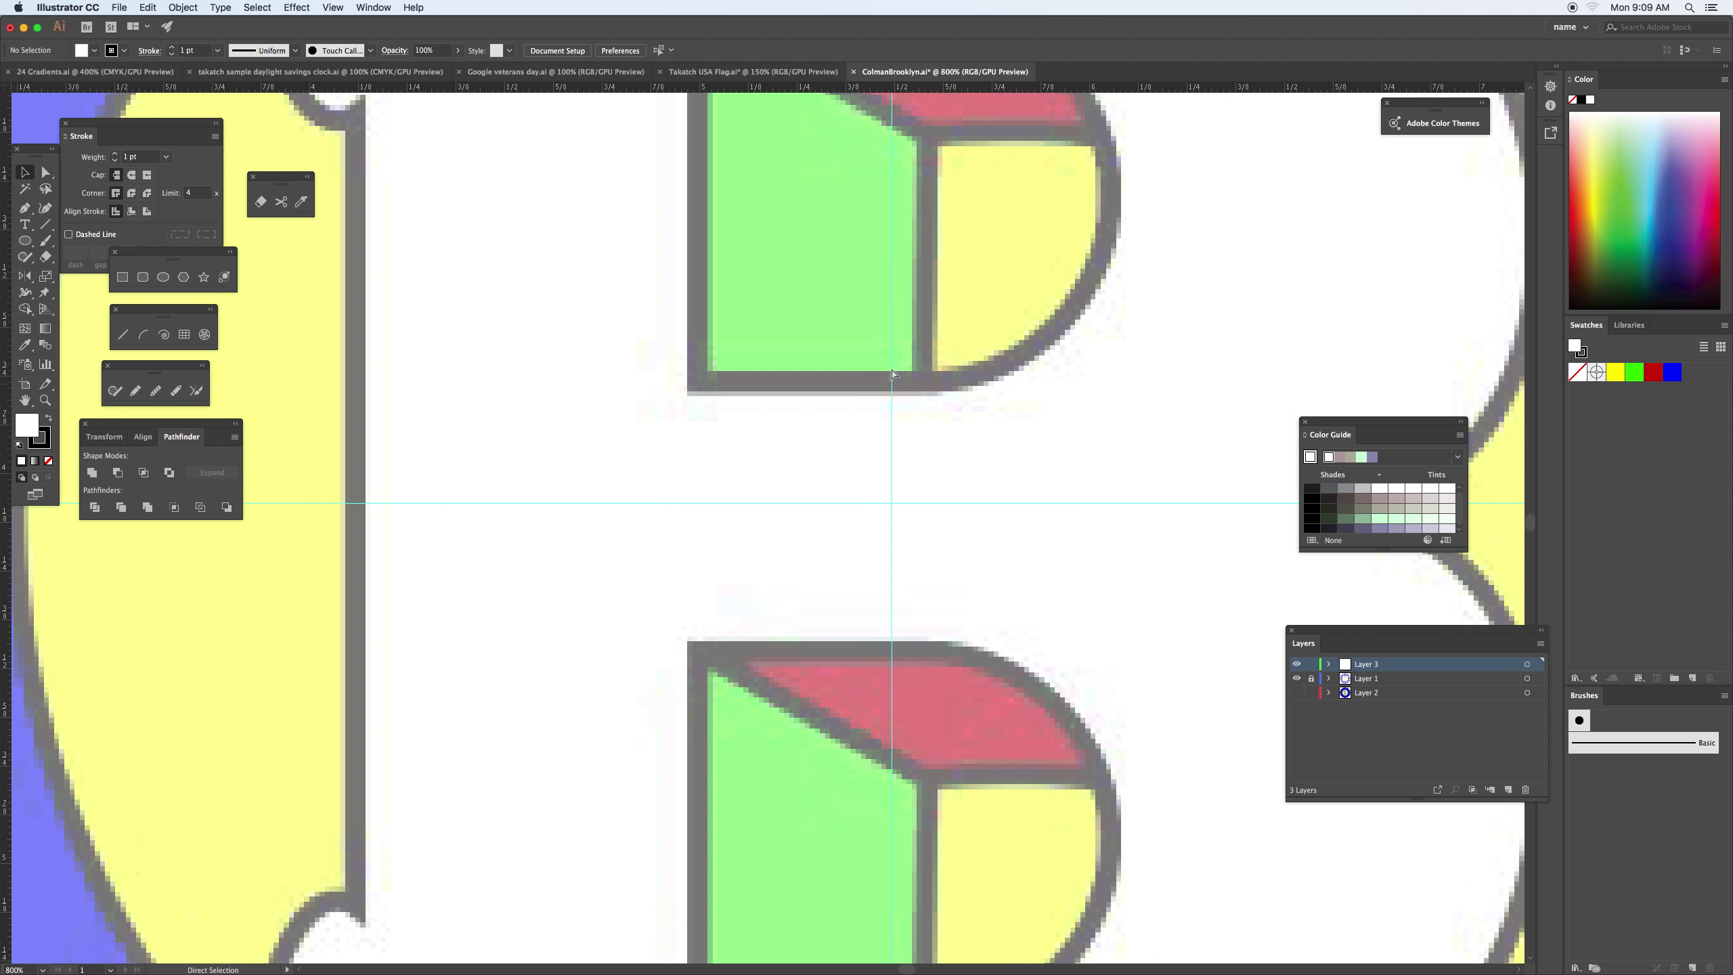
left_click_drag(970, 230, 837, 511)
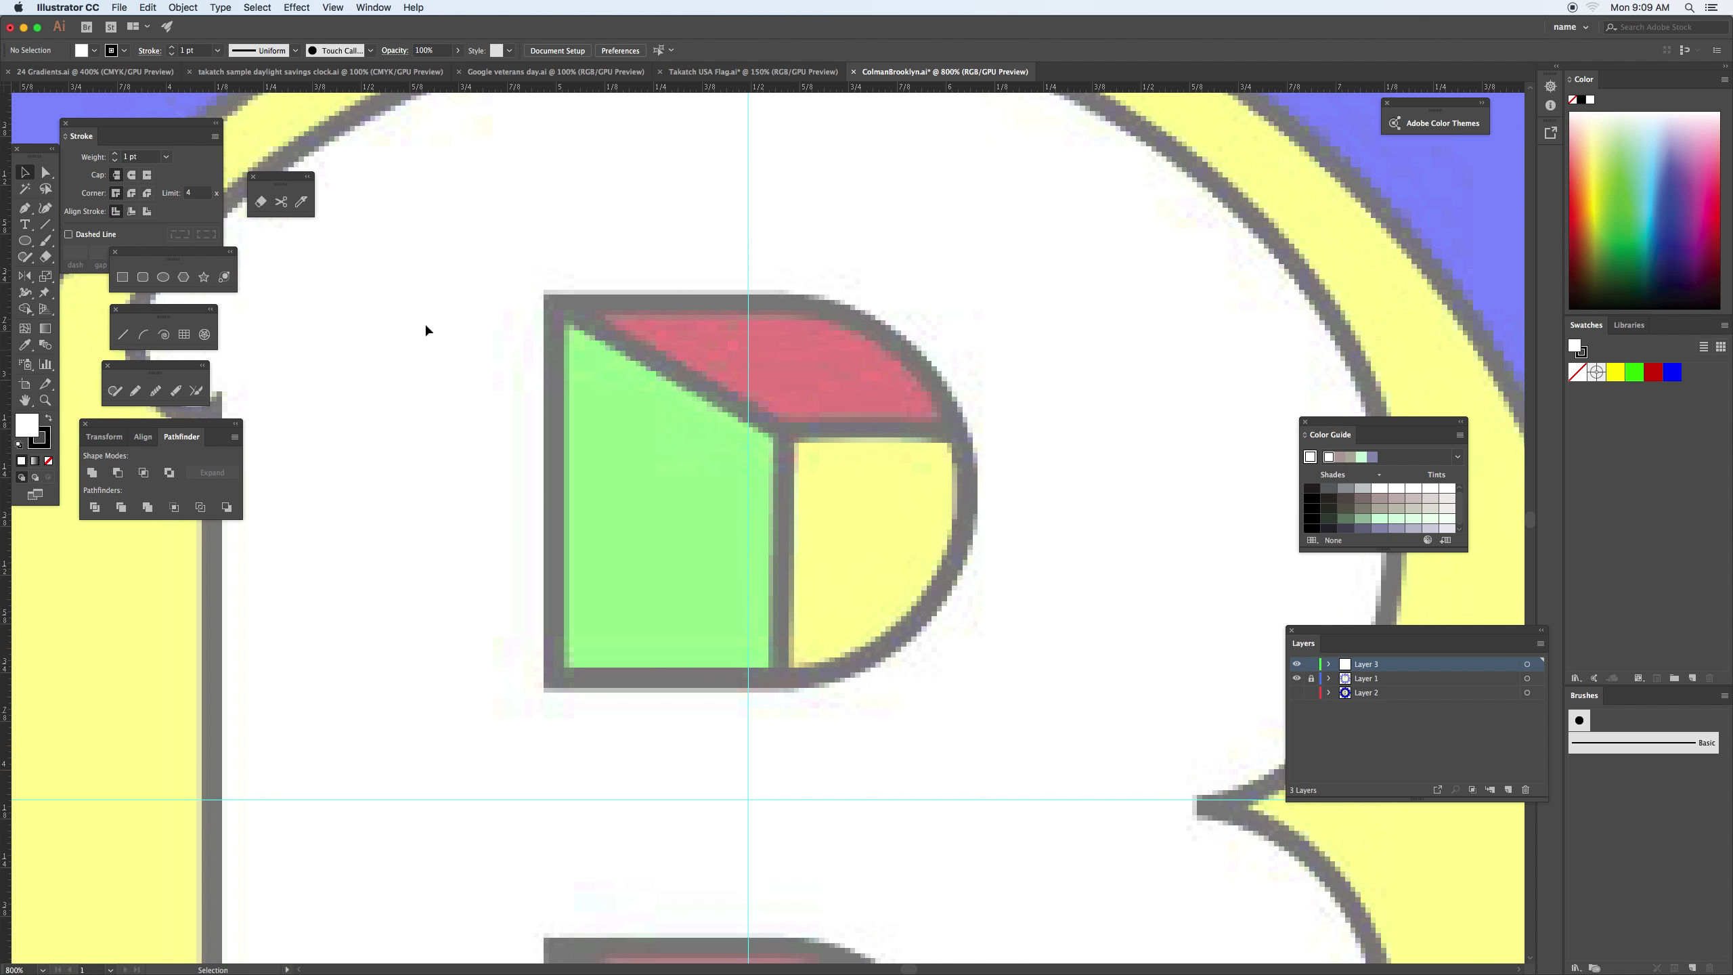
left_click(124, 278)
mouse_move(553, 301)
left_mouse_down()
mouse_move(614, 453)
mouse_move(785, 680)
left_mouse_up()
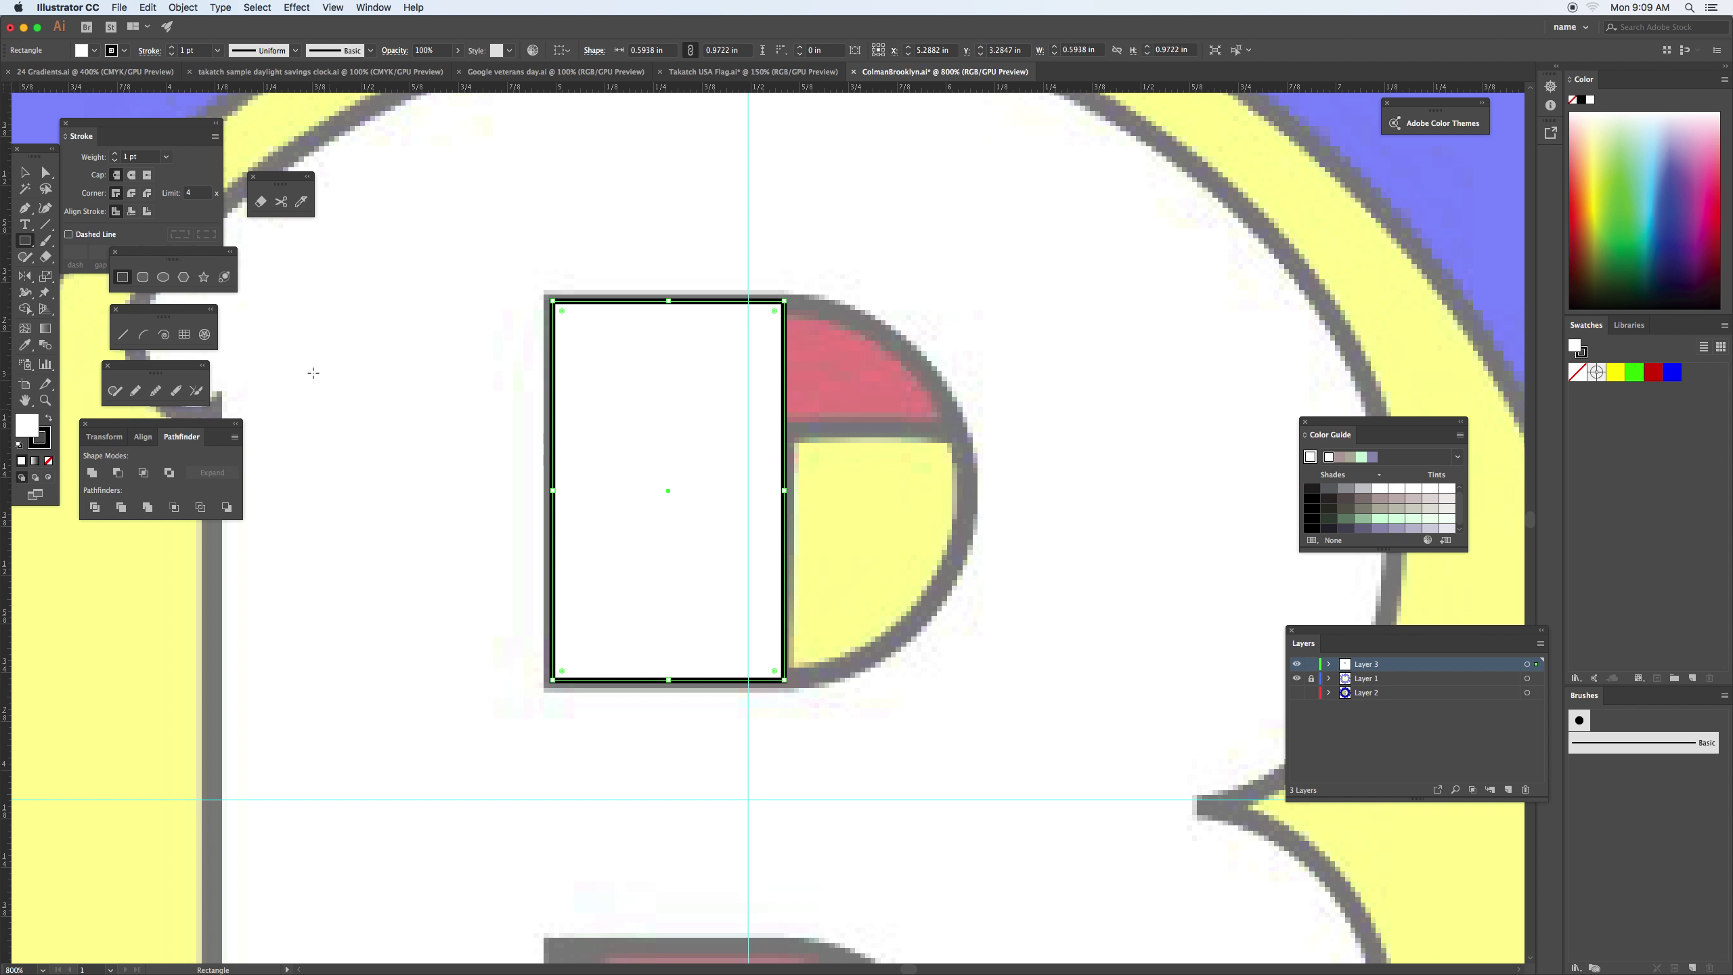
Draw a circle about 0.96 in across, centered on the midpoint of the rectangle's right edge
left_click(162, 276)
left_click(1077, 476, "super")
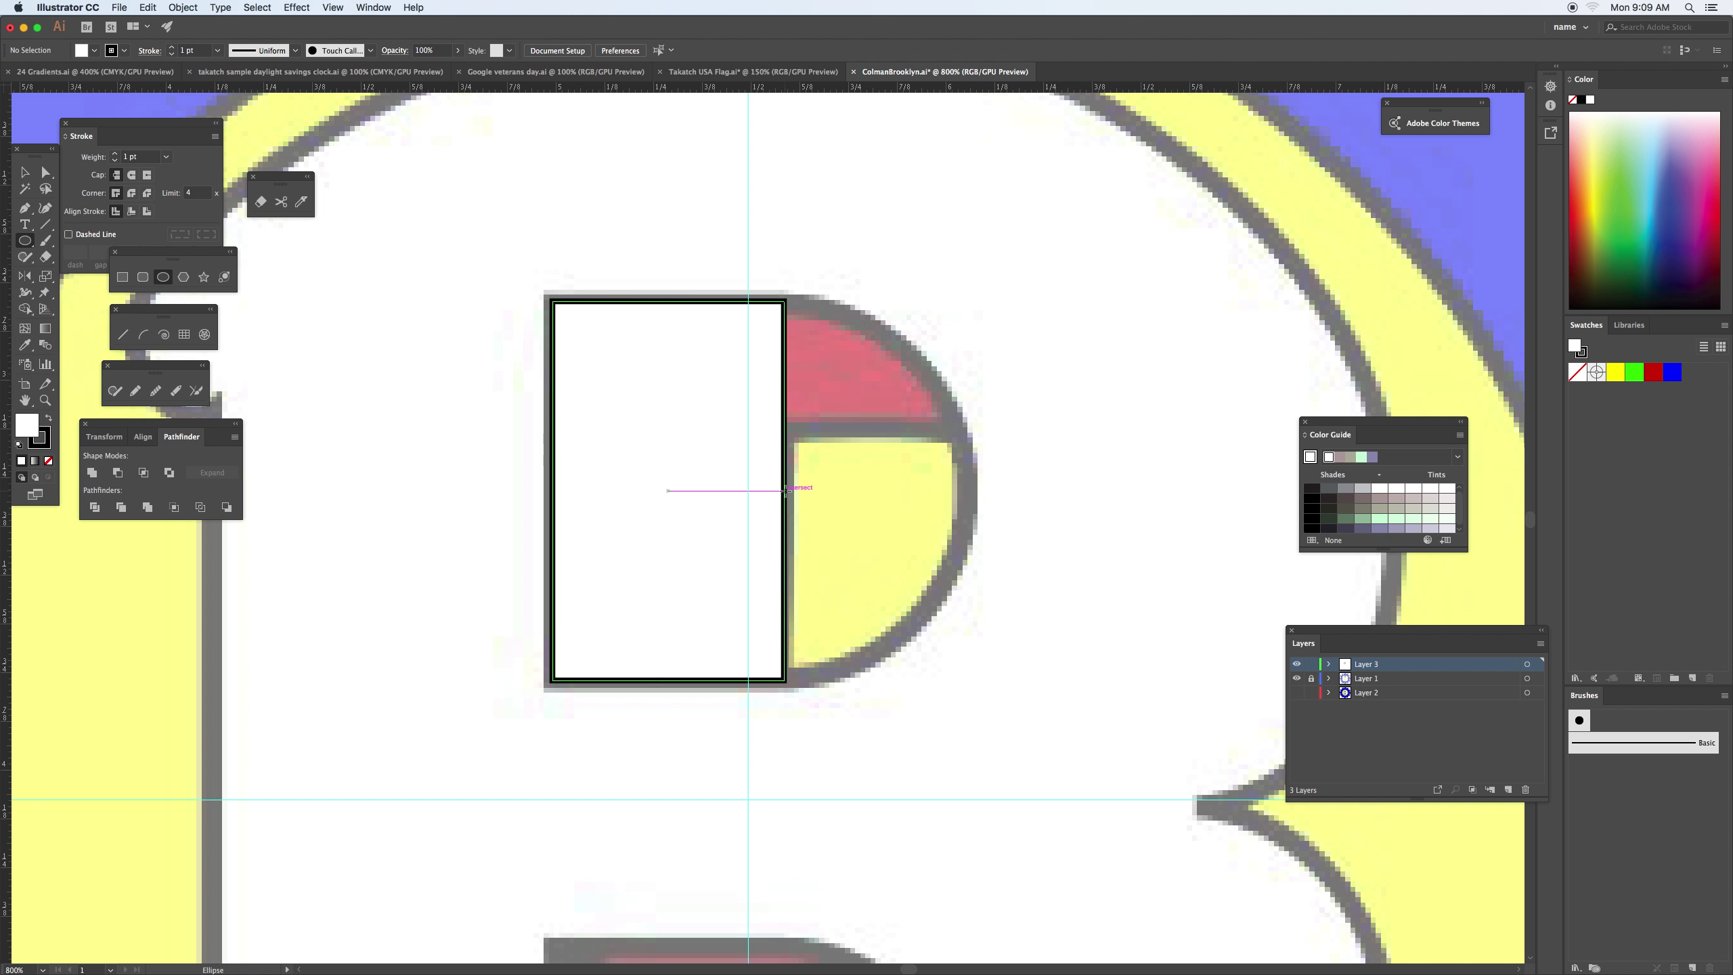
mouse_move(785, 490)
left_mouse_down()
mouse_move(993, 650)
mouse_move(971, 639)
left_mouse_up()
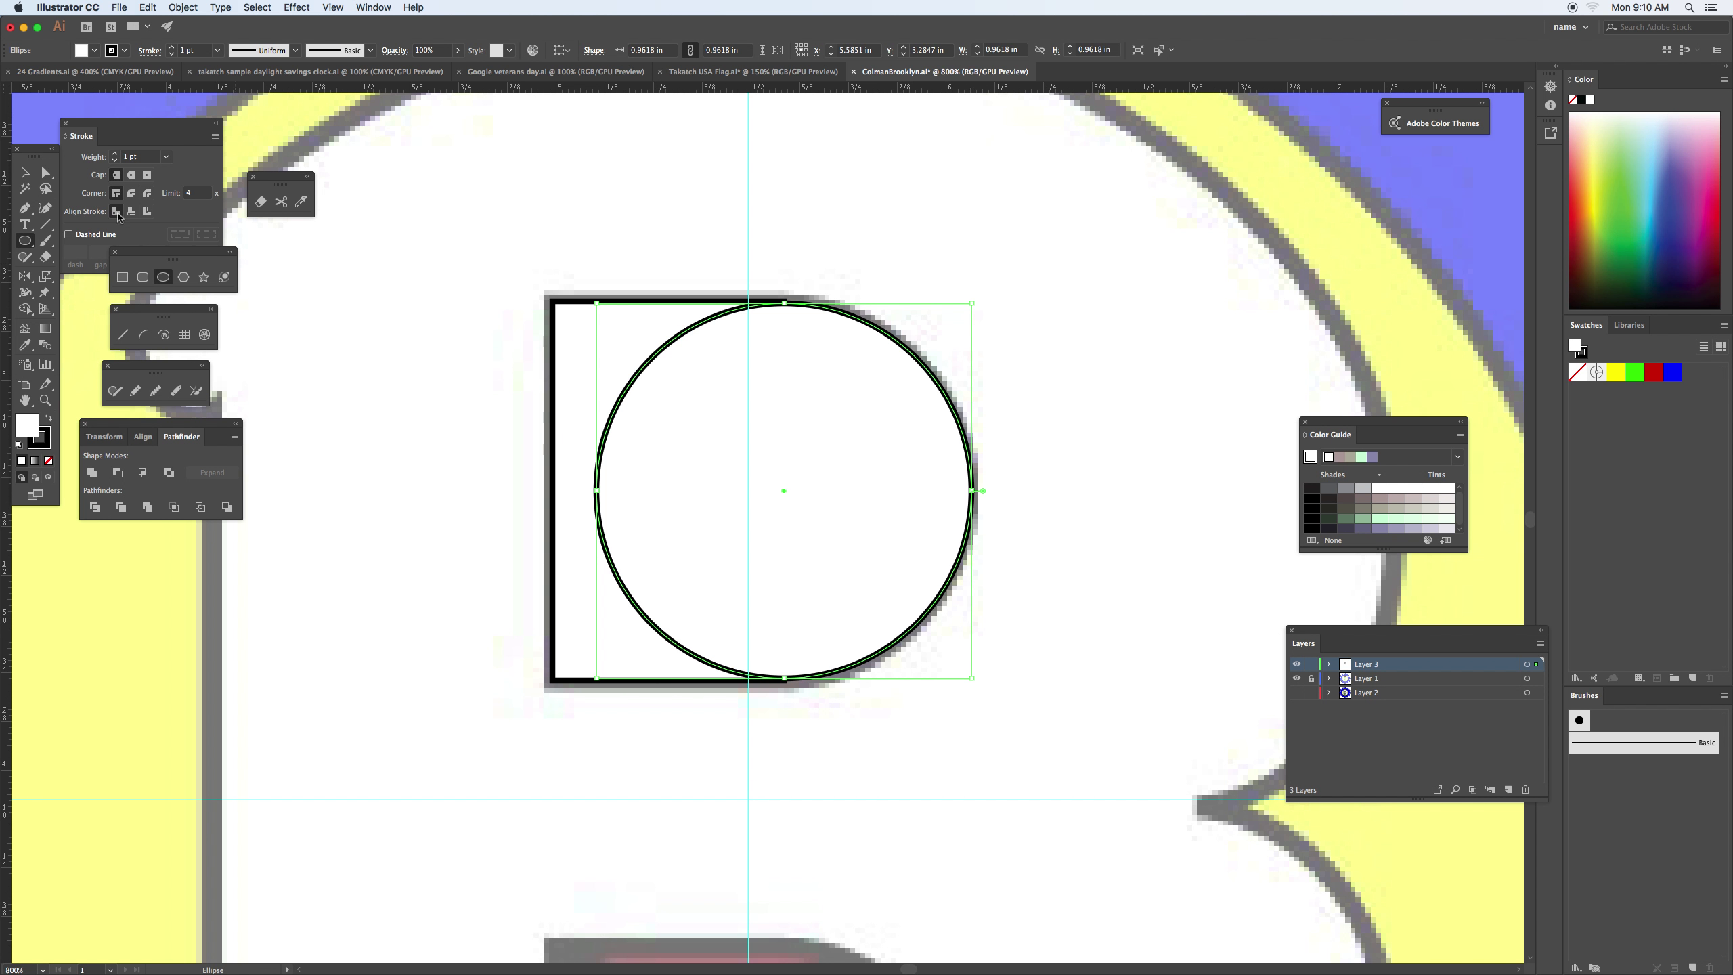
Select the rectangle and circle and merge them into a D shape with the Shape Builder
key("v")
left_click_drag(620, 265, 707, 409)
key("shift+m")
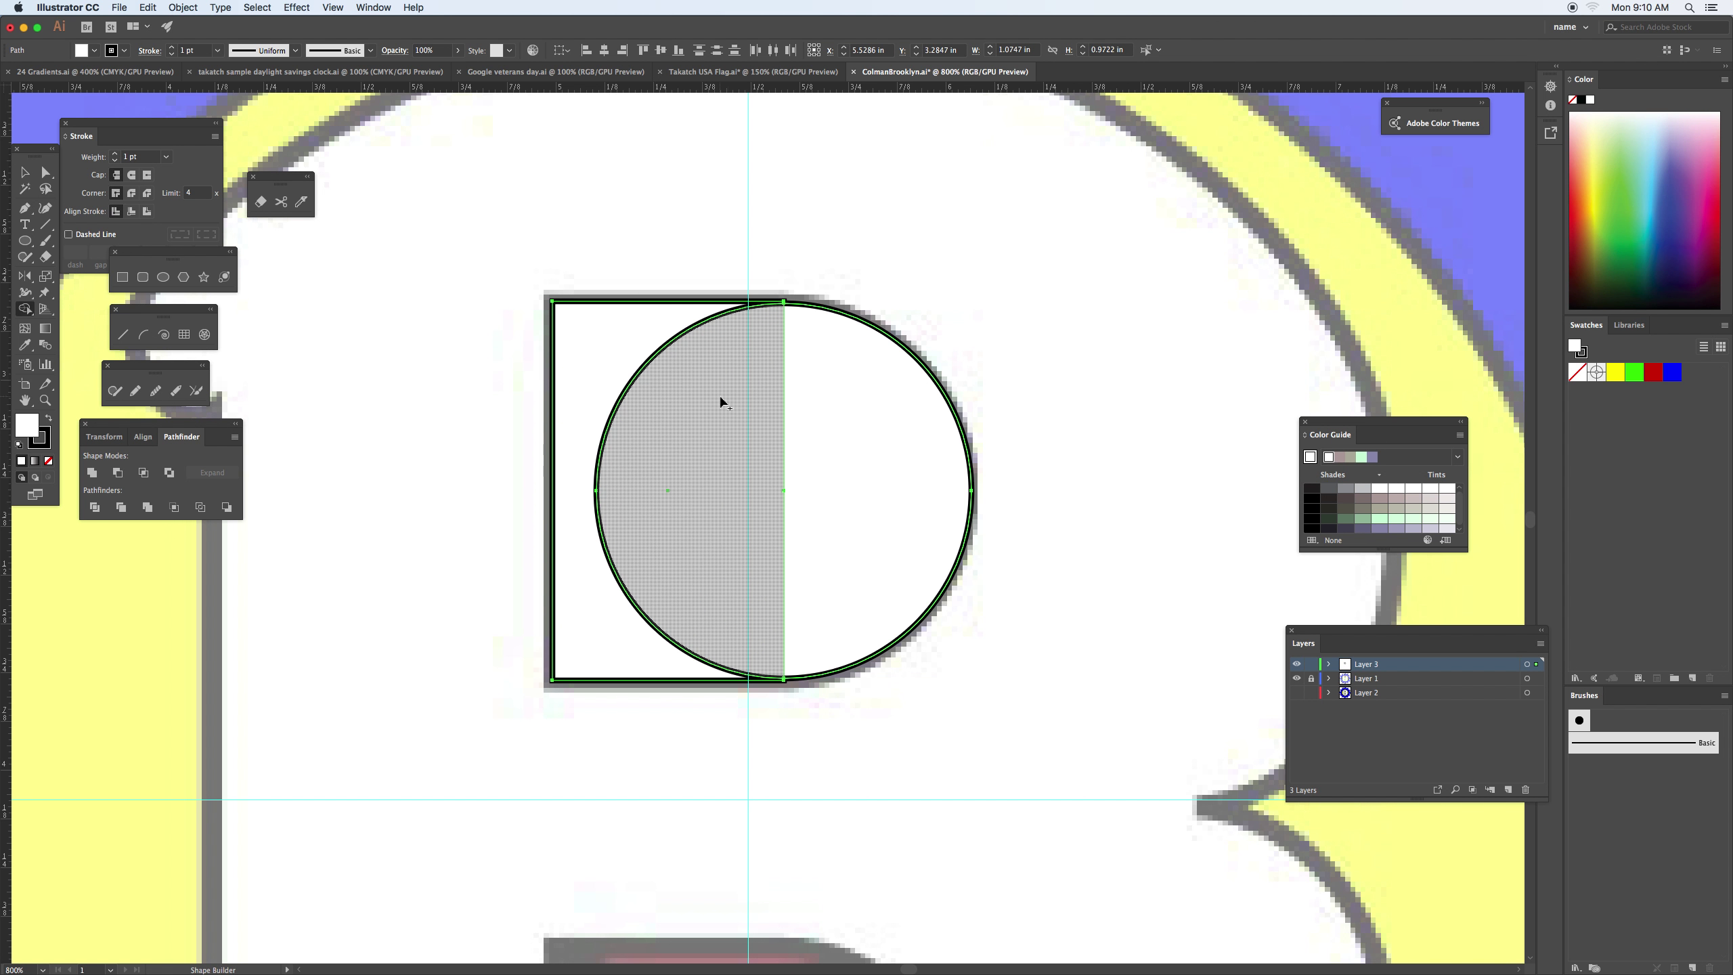
left_click_drag(825, 398, 627, 356)
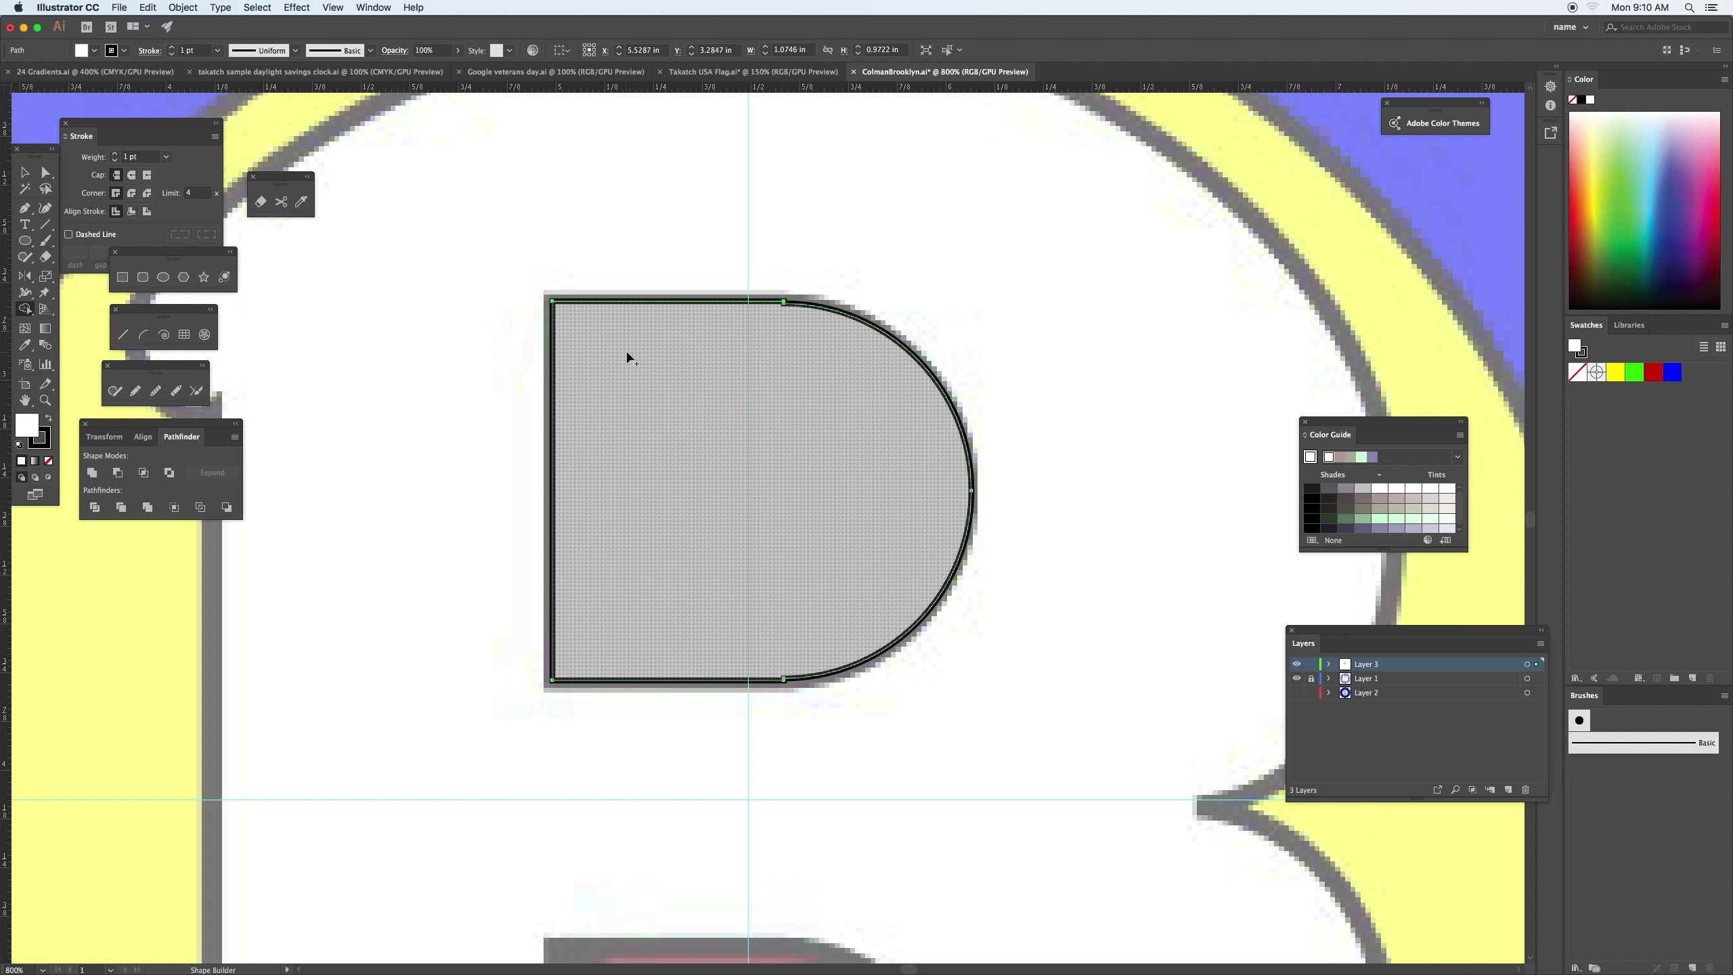
left_click(25, 174)
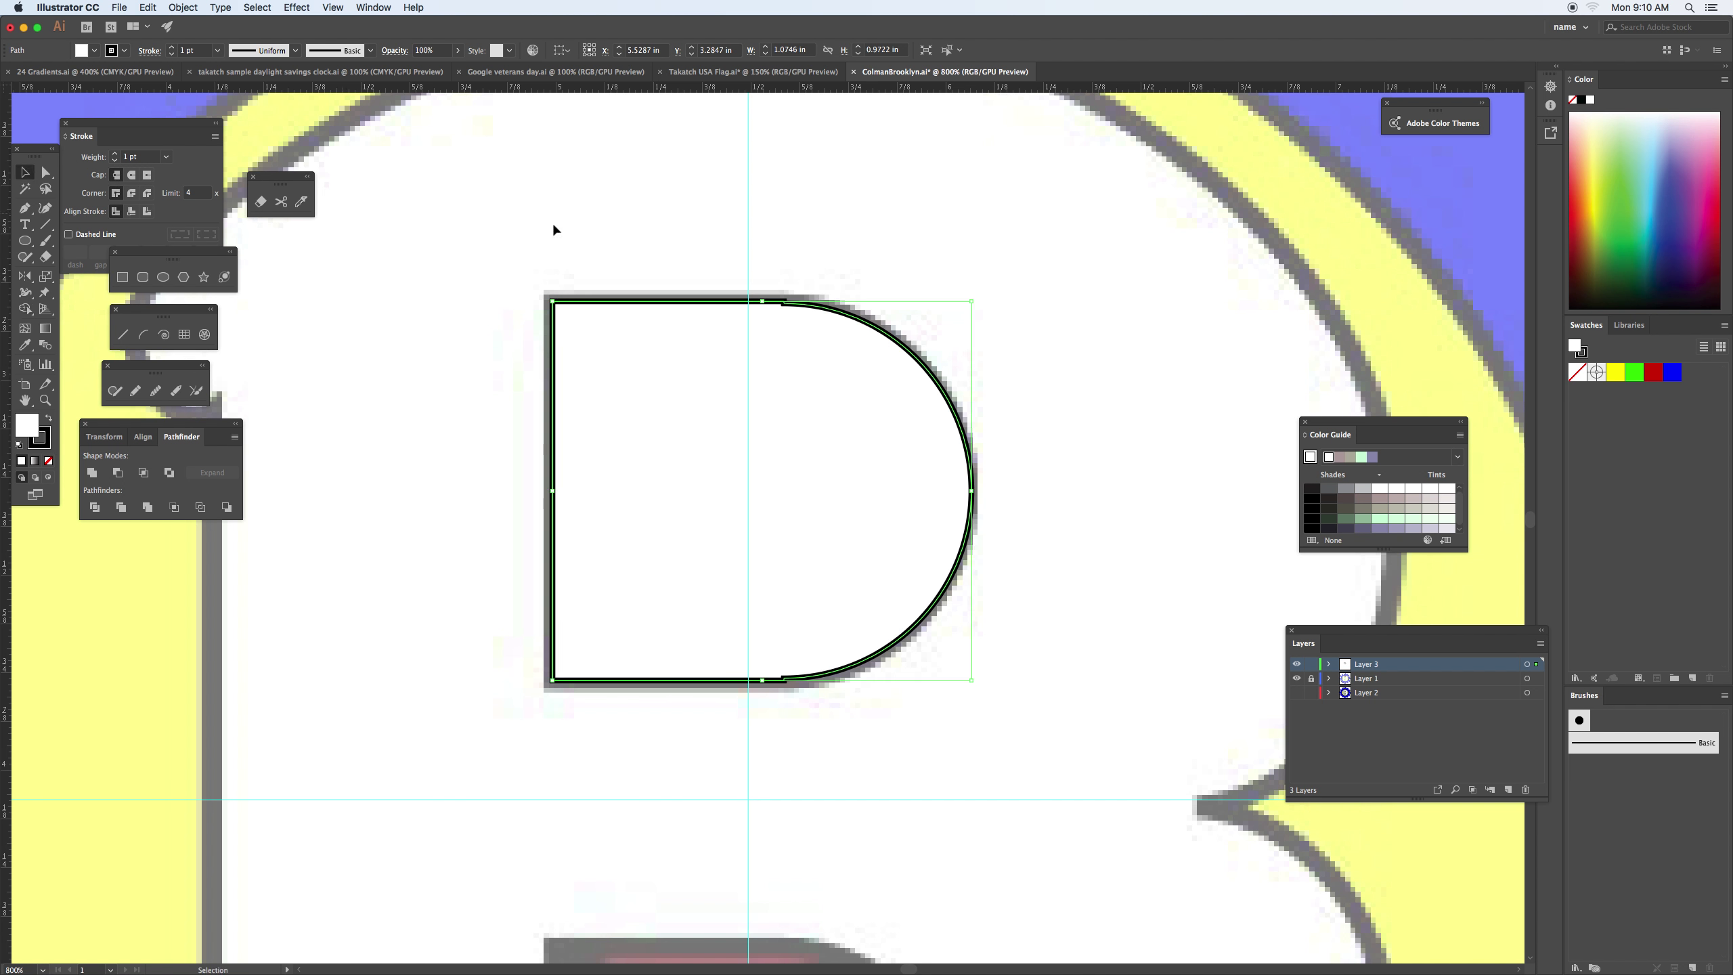
Undo the merge and the drawing of the circle
left_click(699, 287)
key("super+z")
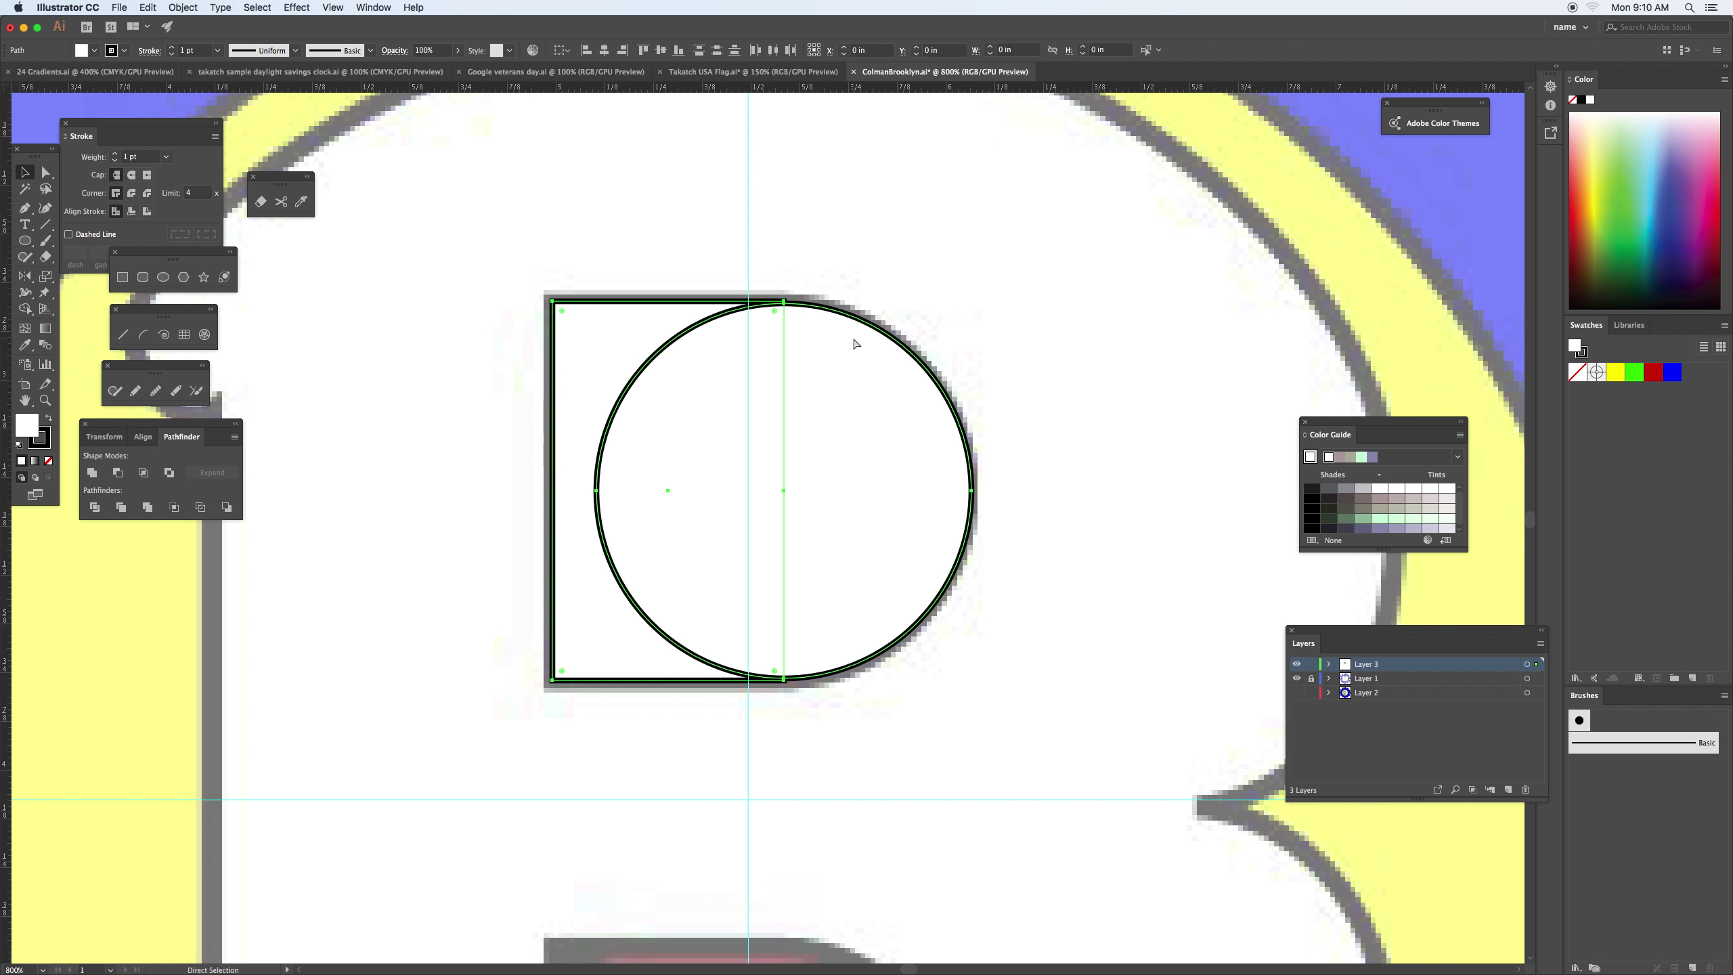
key("super+z")
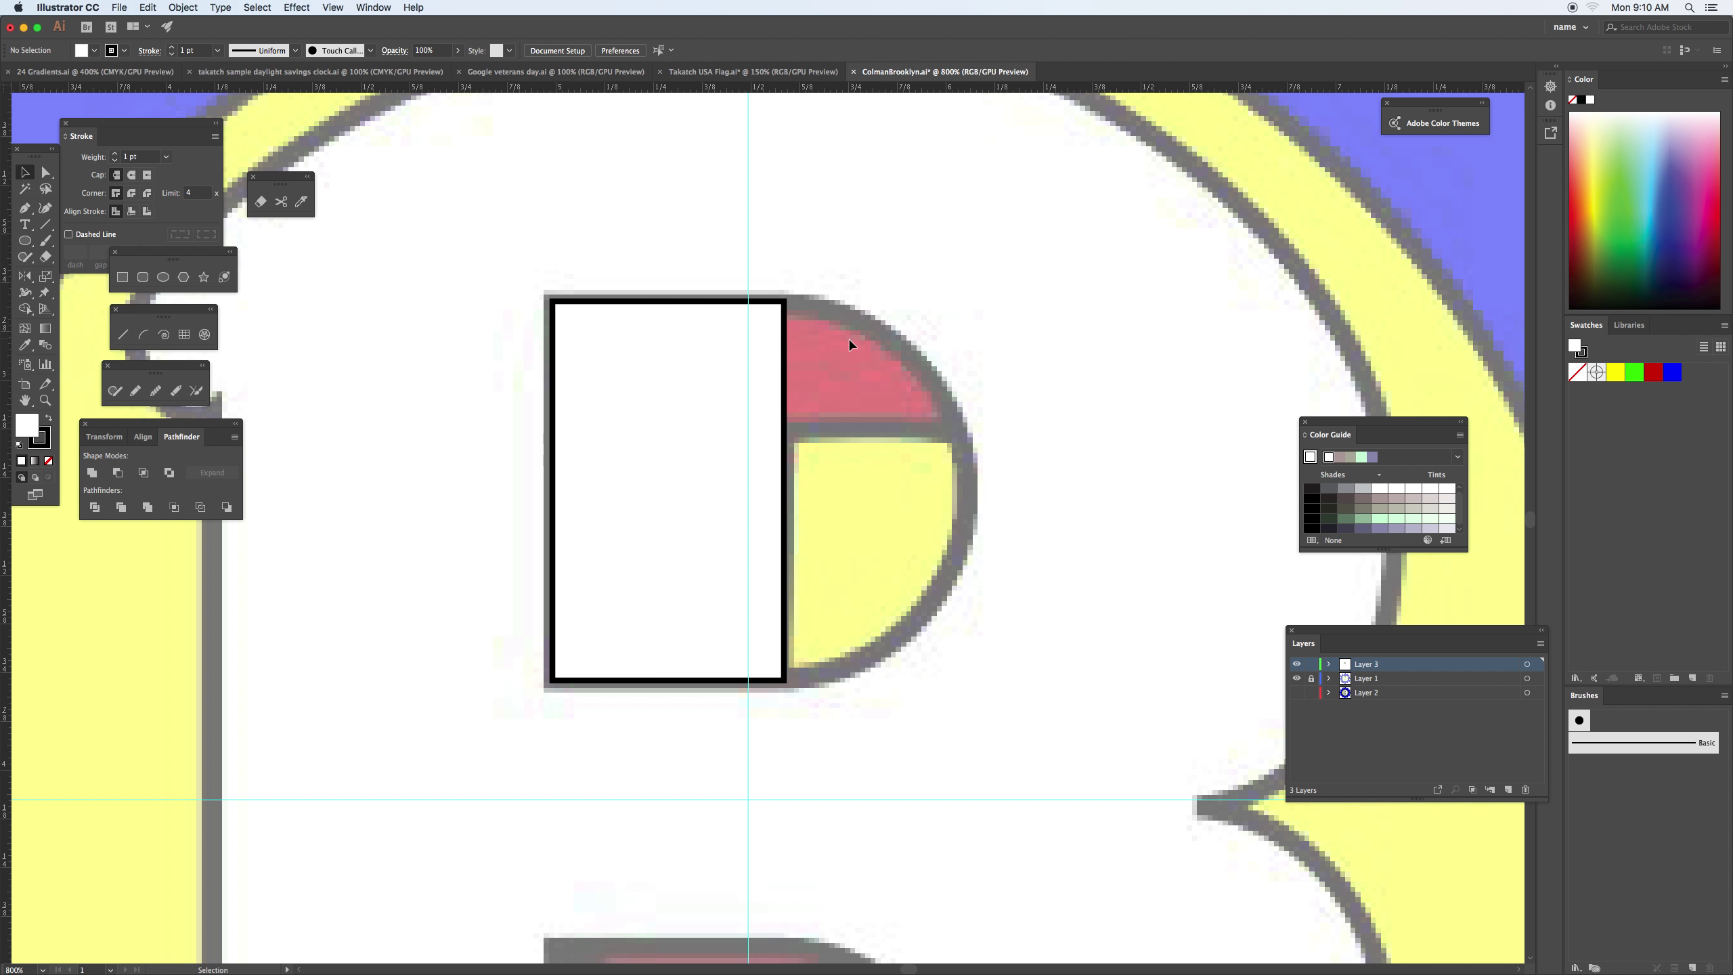
Place a horizontal guide through the vertical center of the rectangle over the upper counter
left_click(165, 278)
left_click(740, 480, "super")
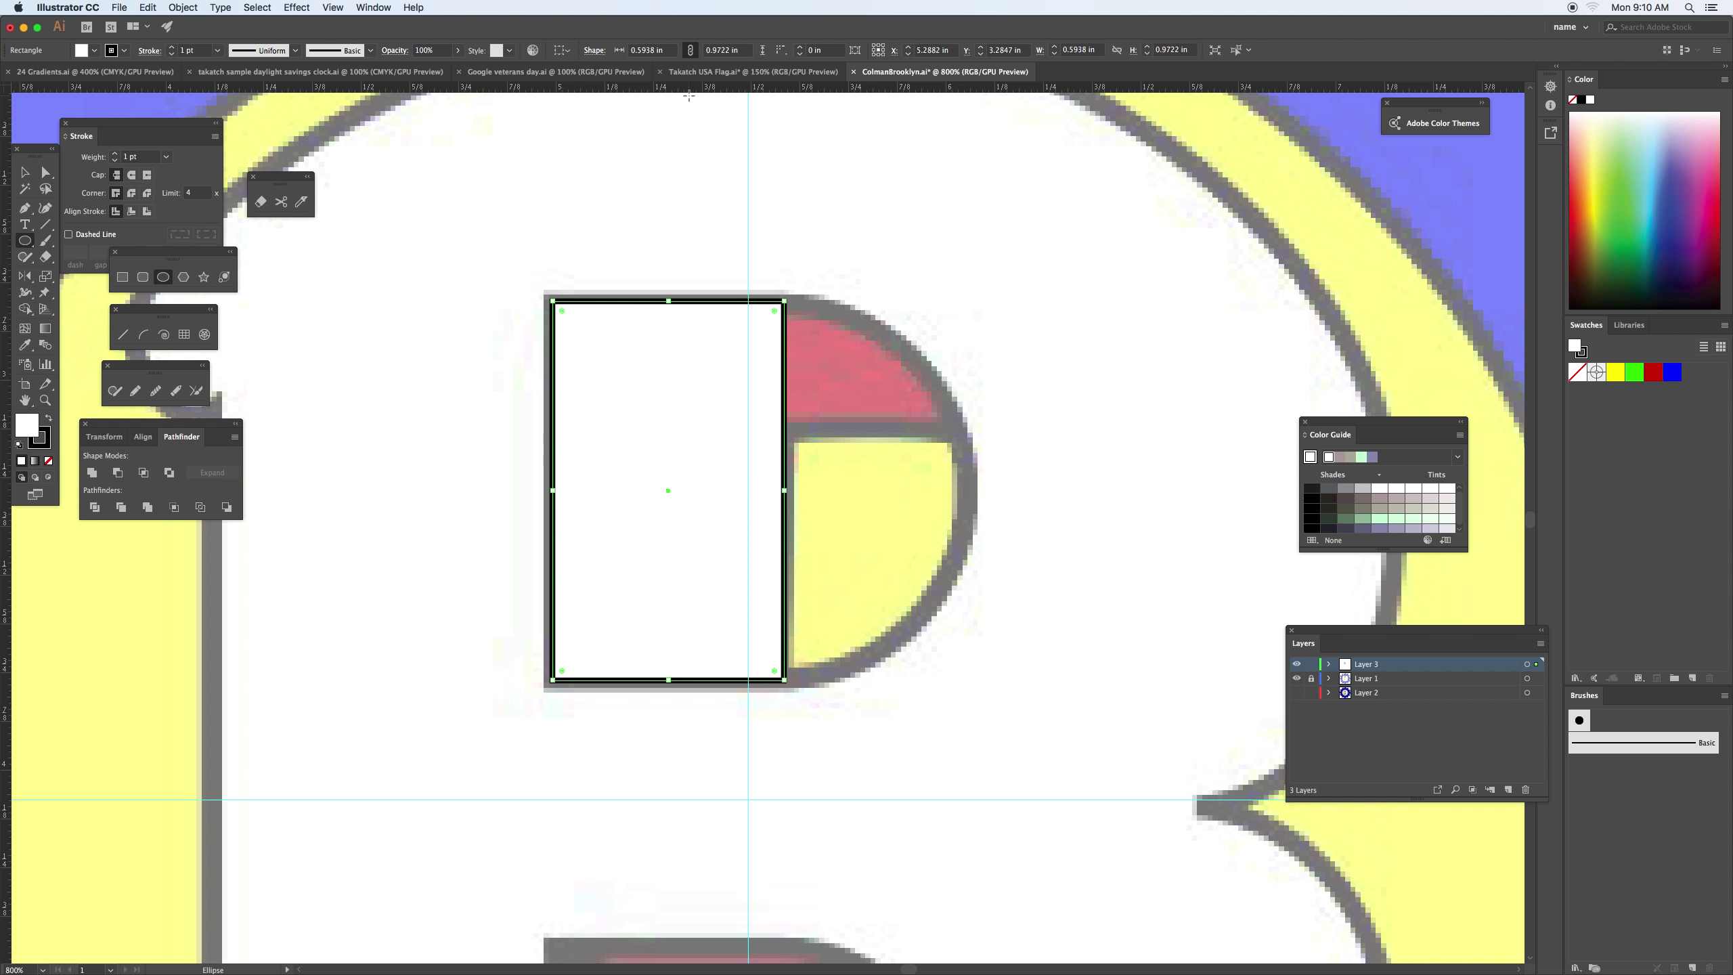
left_click_drag(684, 86, 714, 491)
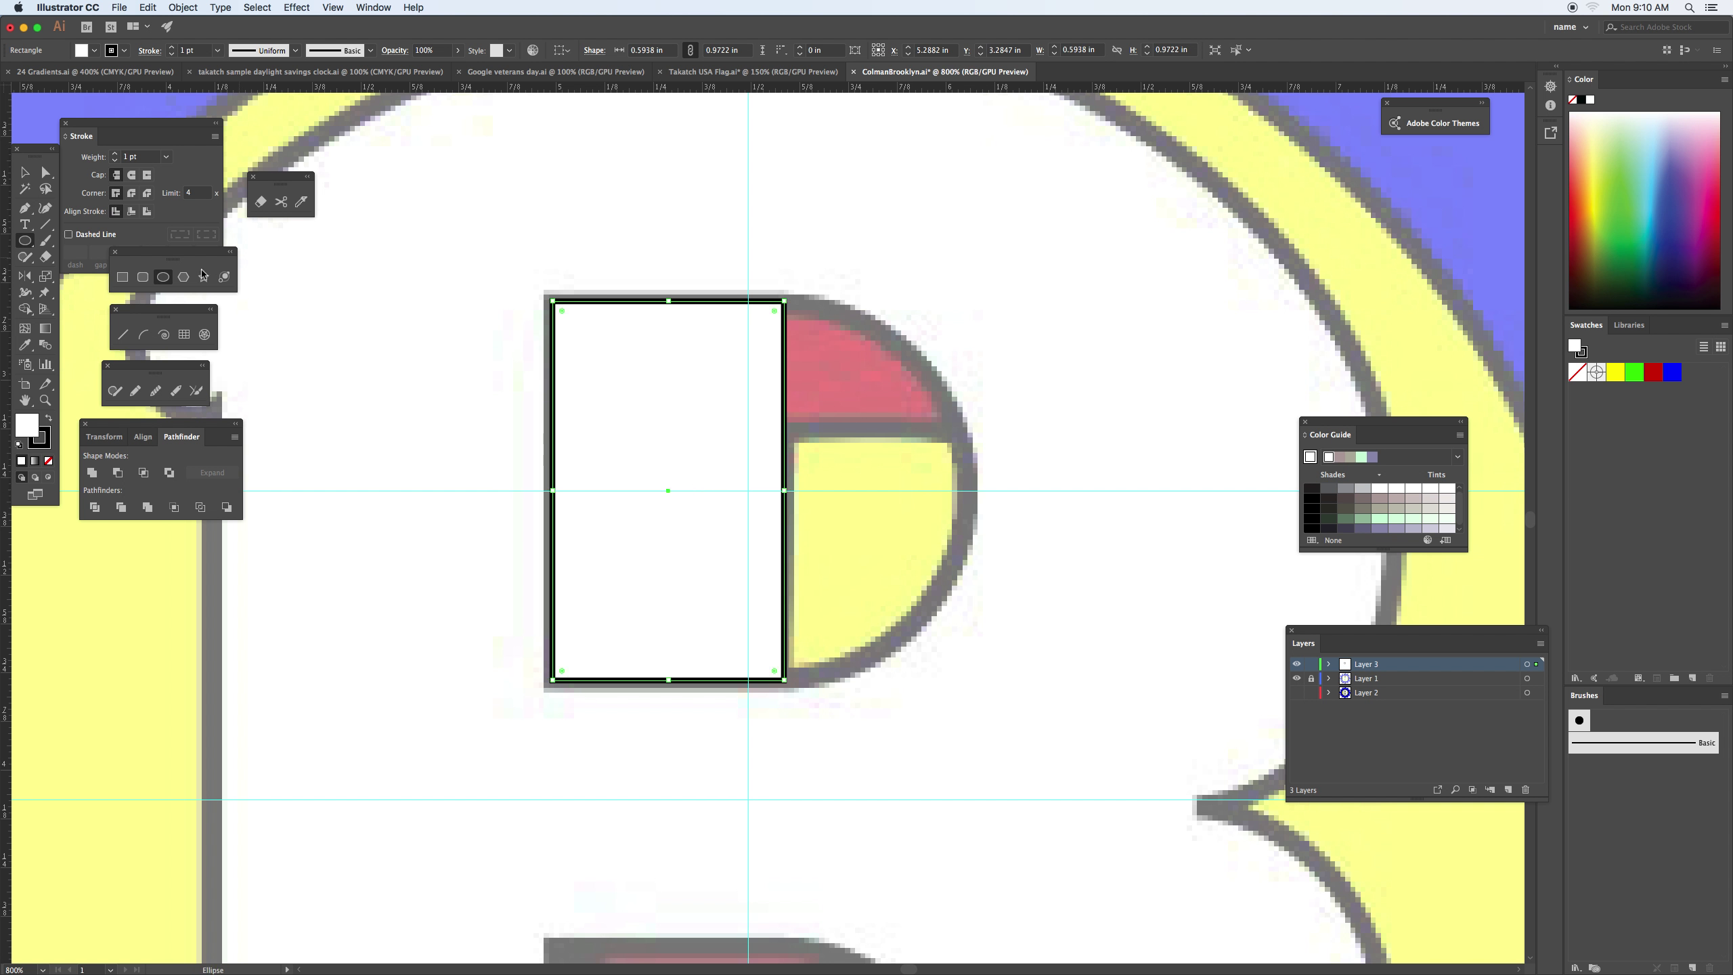
left_click(480, 445, "super")
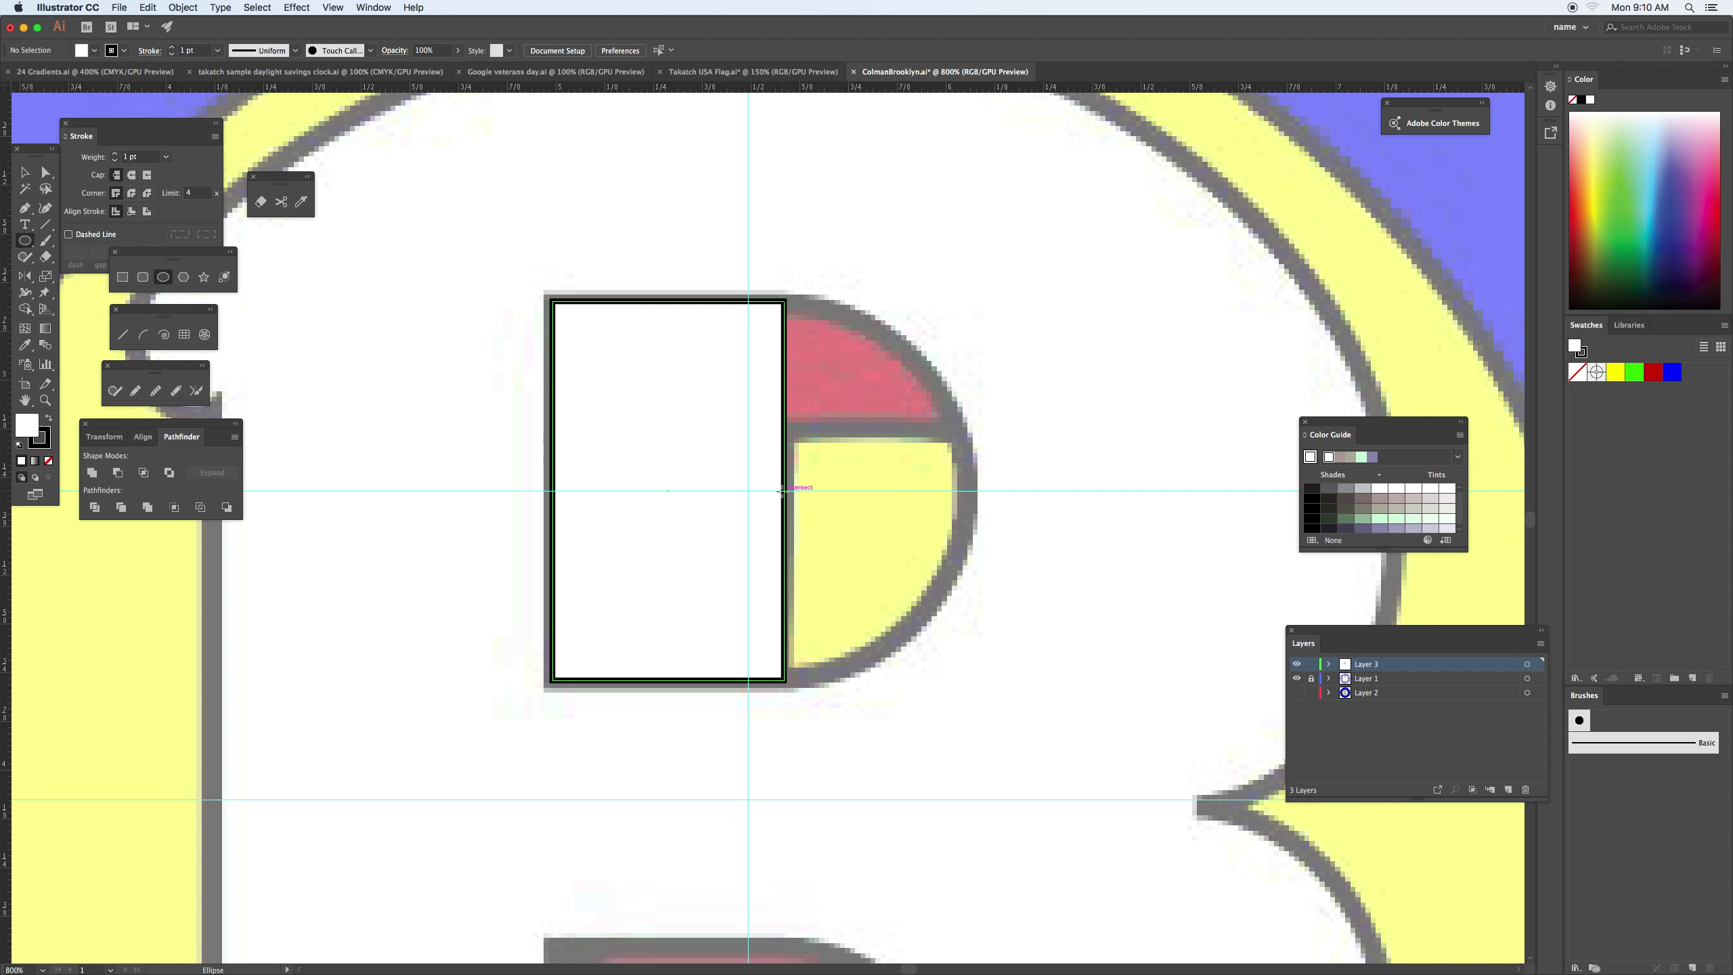
Draw a circle about 0.97 in across centered on the rectangle's right-edge midpoint, and merge both into a D shape with the Shape Builder
left_click_drag(785, 489, 929, 678)
left_click(27, 169)
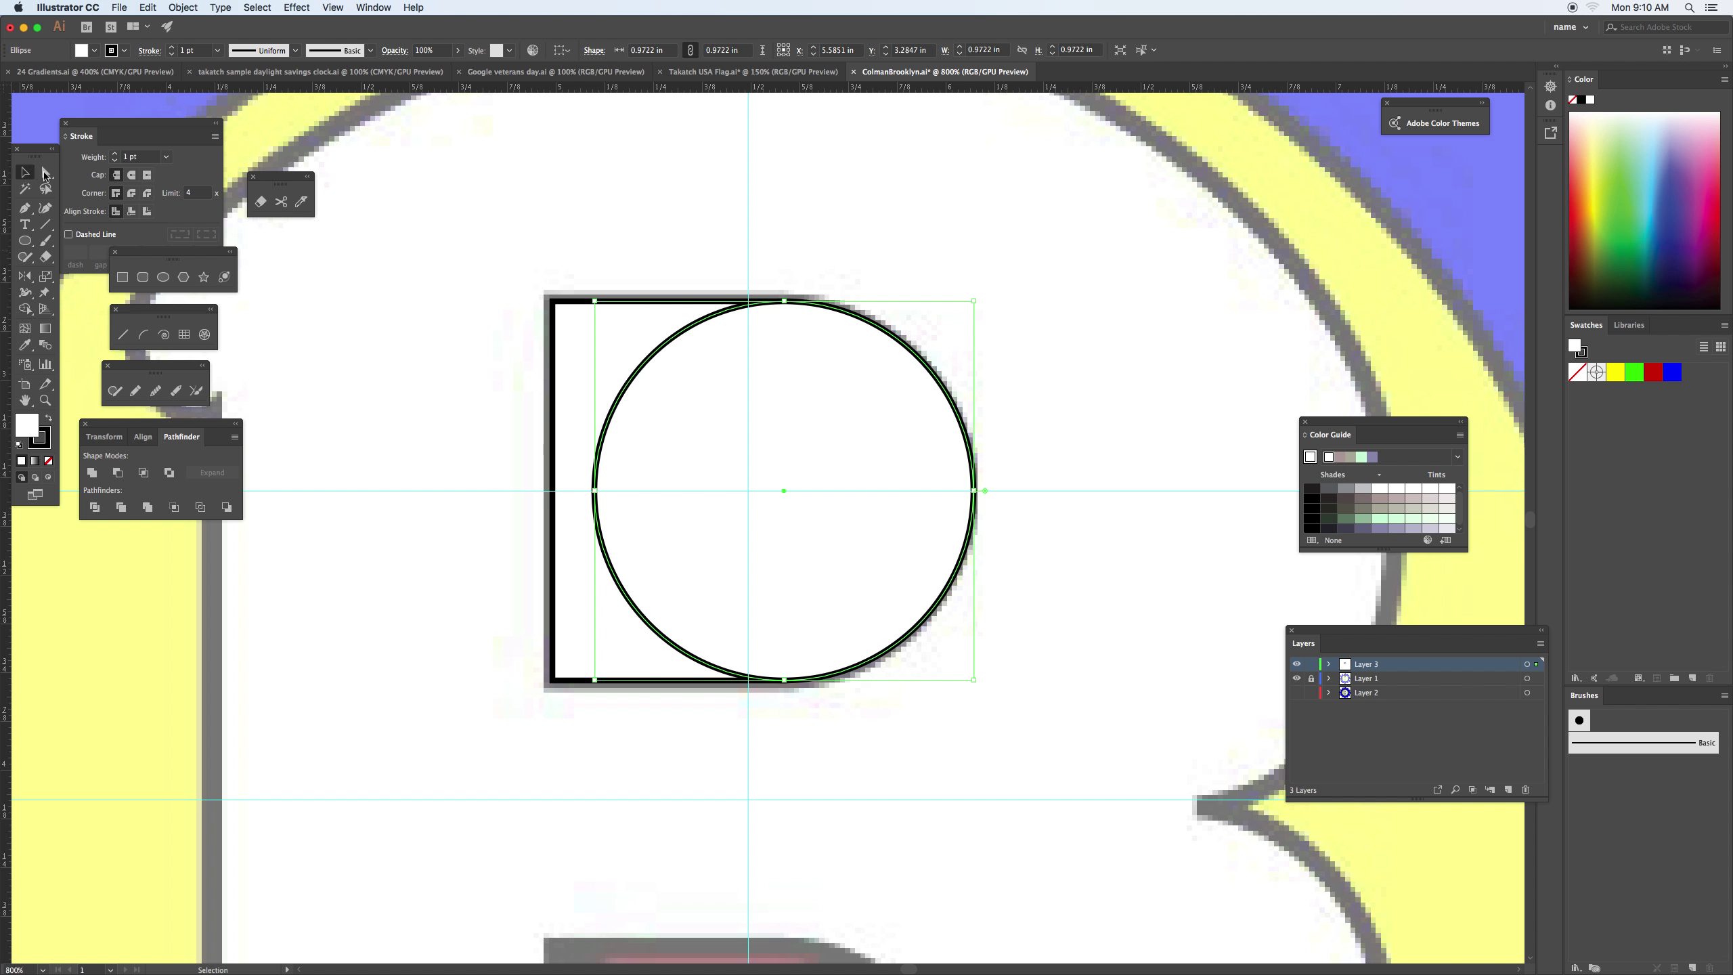
mouse_move(686, 270)
left_mouse_down()
mouse_move(810, 414)
mouse_move(642, 360)
left_mouse_up()
key("shift+m")
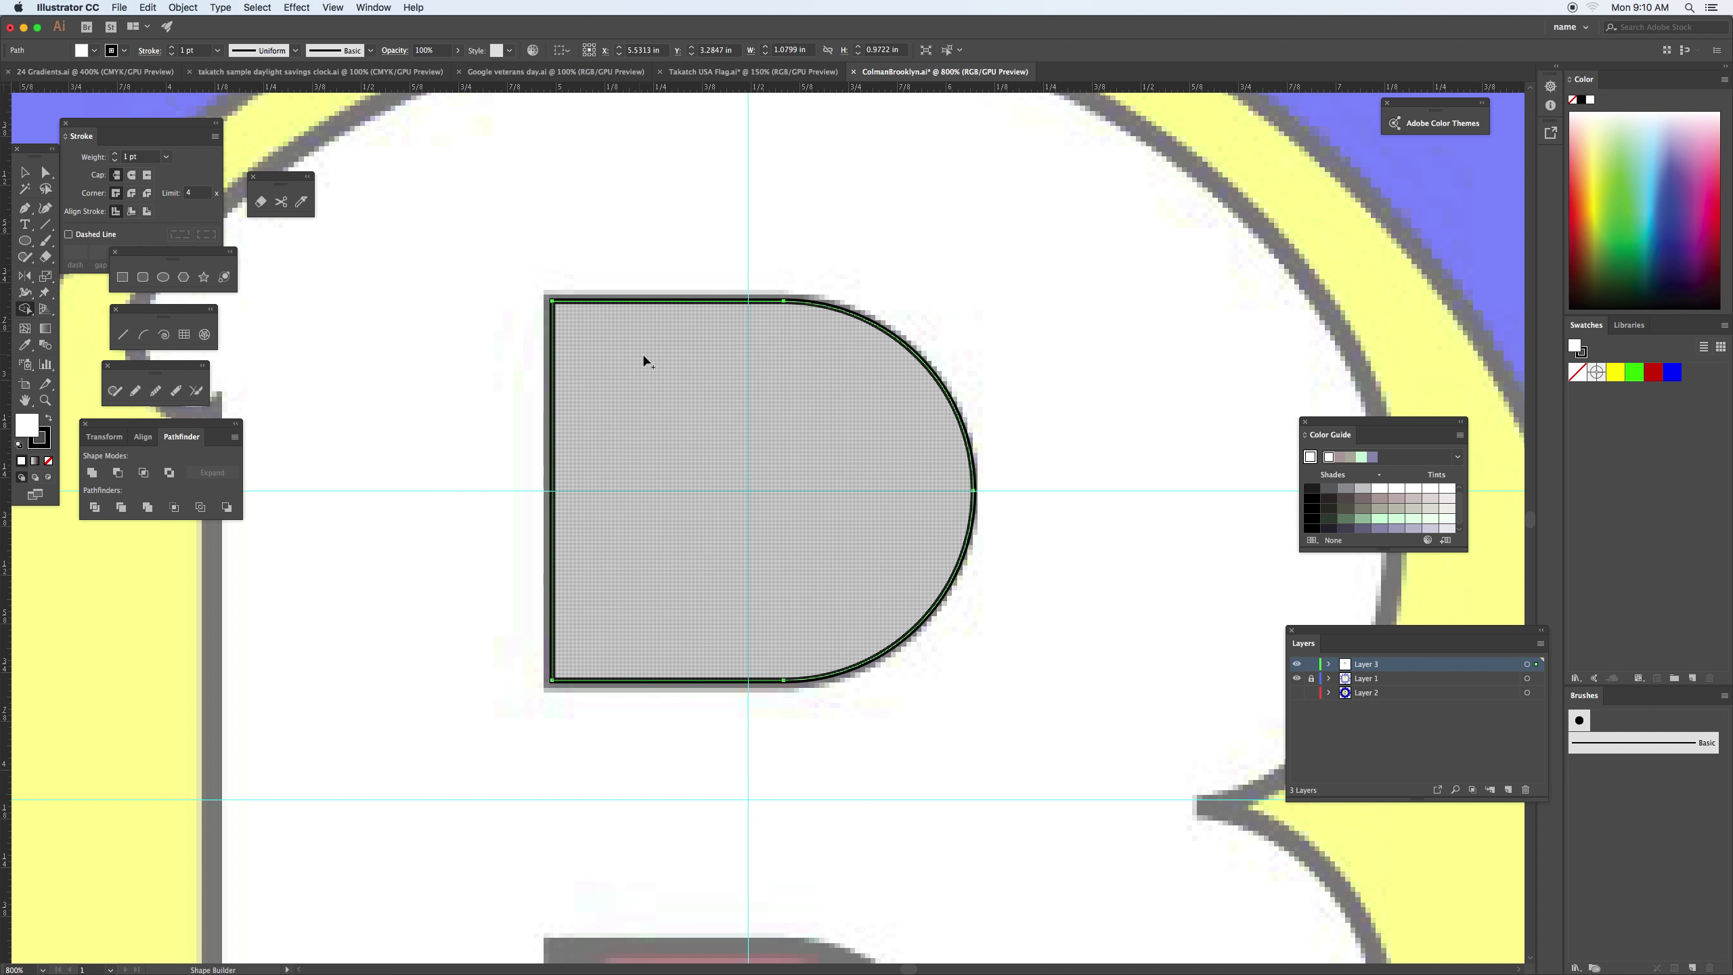
Try the red and yellow swatches as the D shape's fill
left_click(1651, 373)
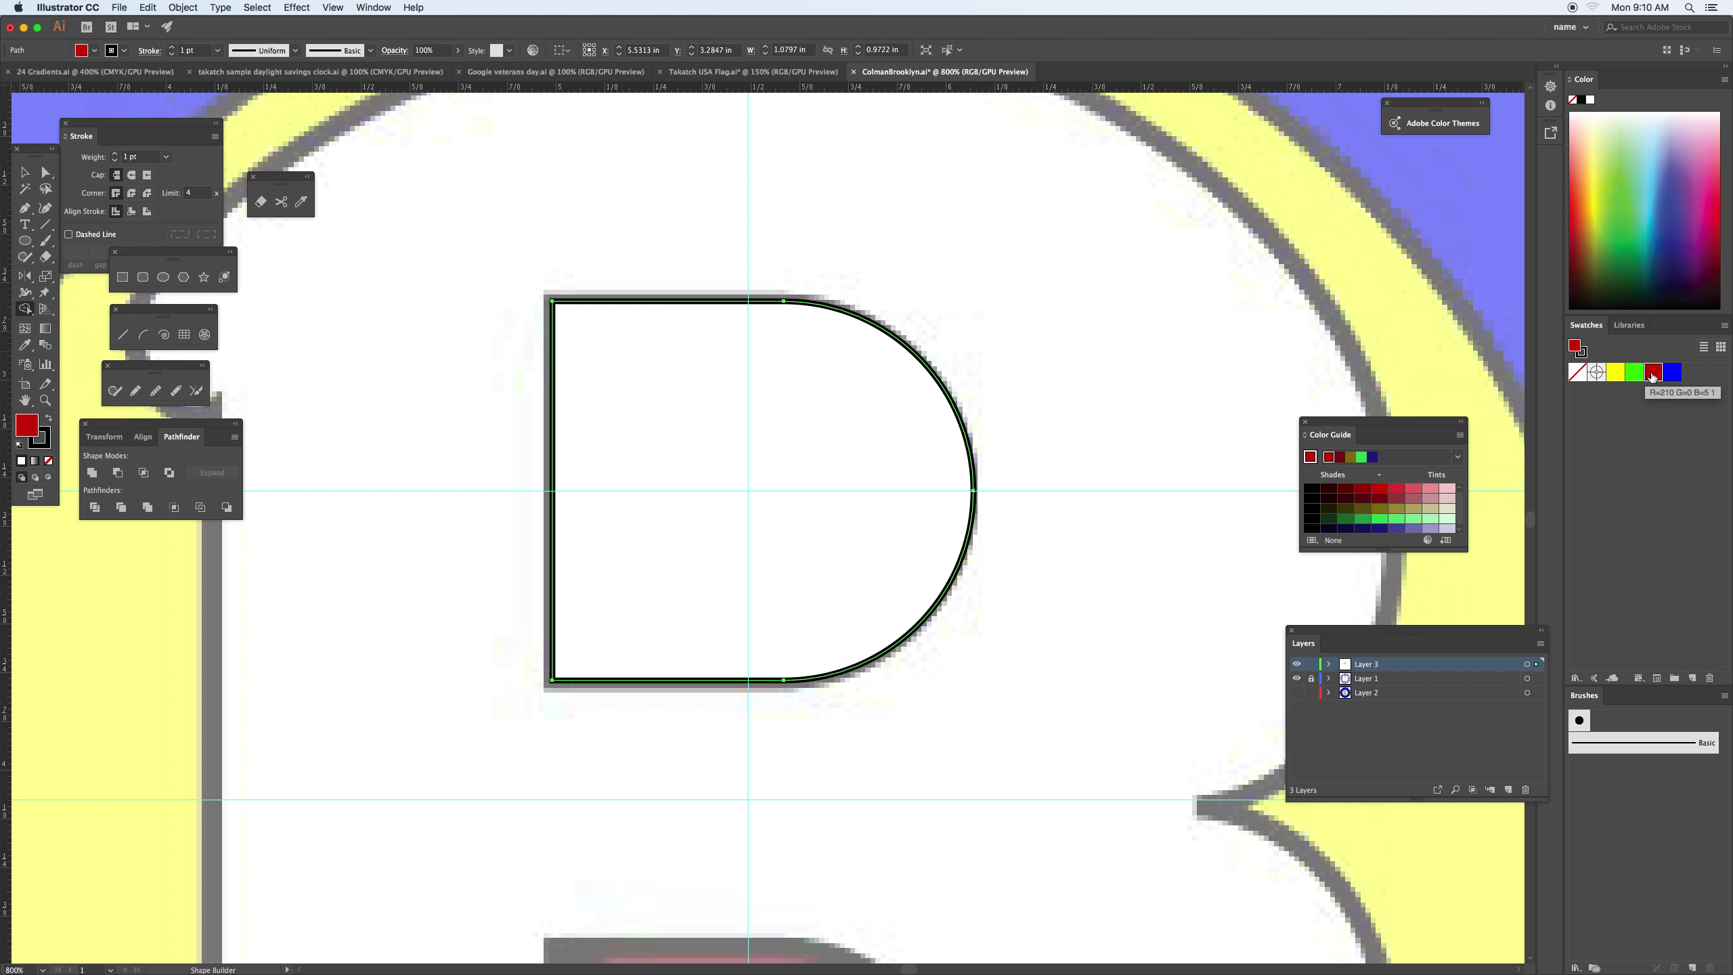
key("v")
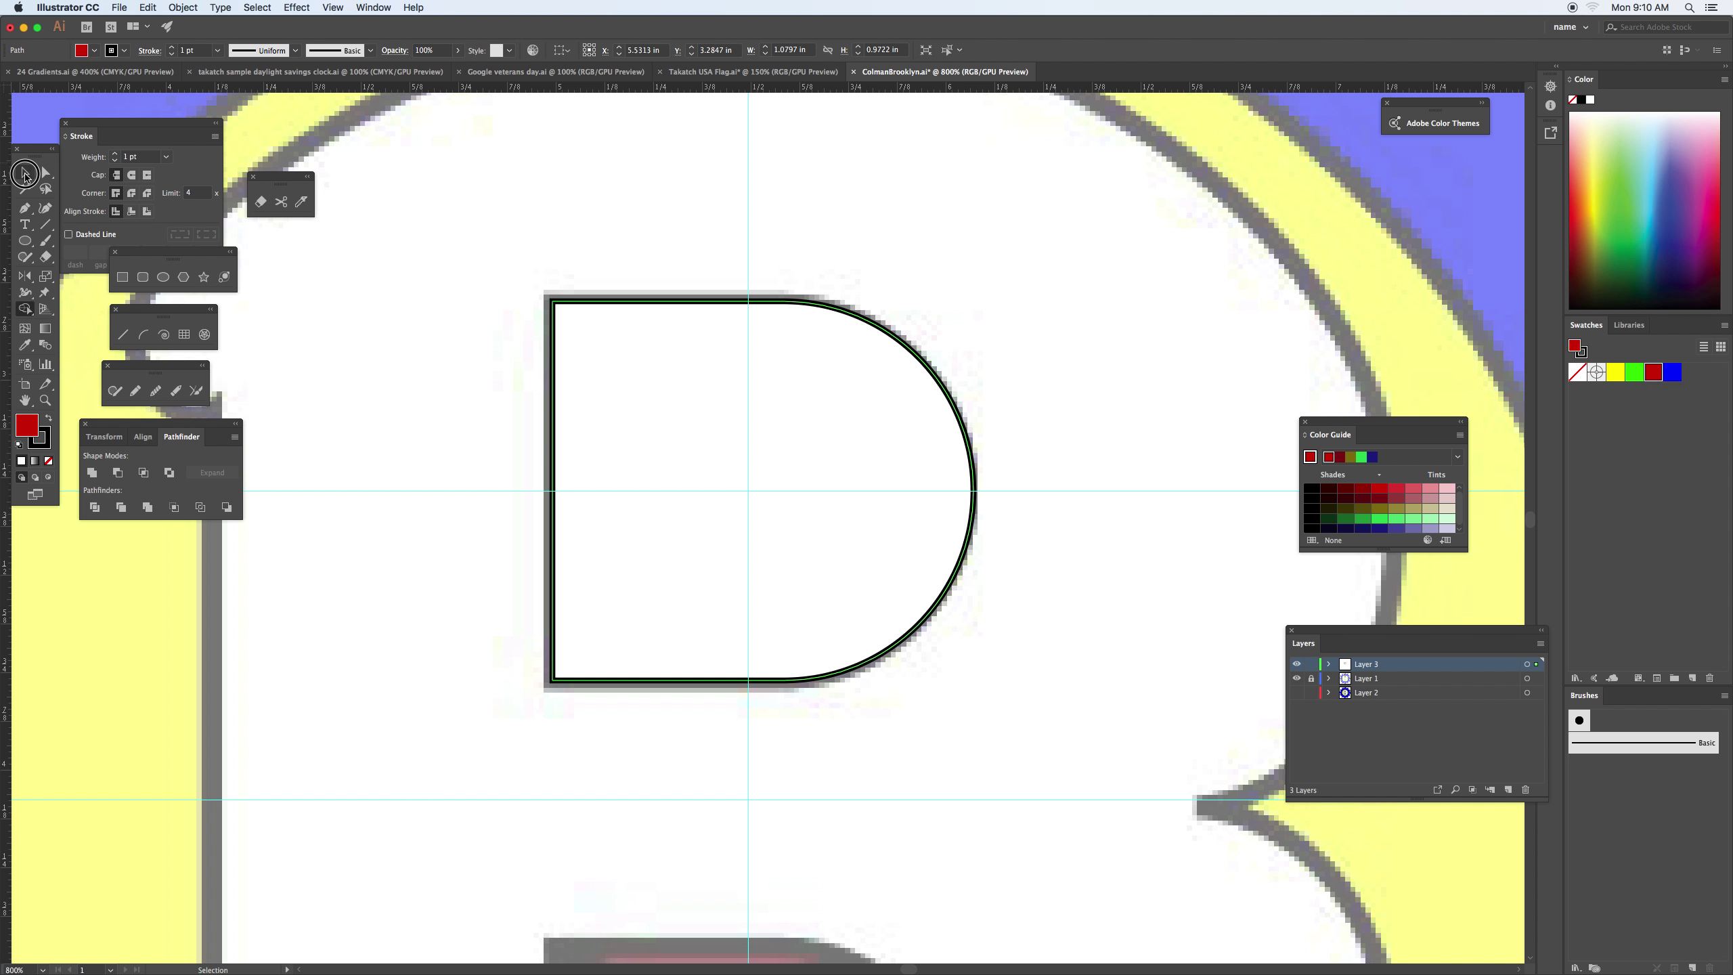
key("d")
left_click(500, 257)
left_click(643, 310)
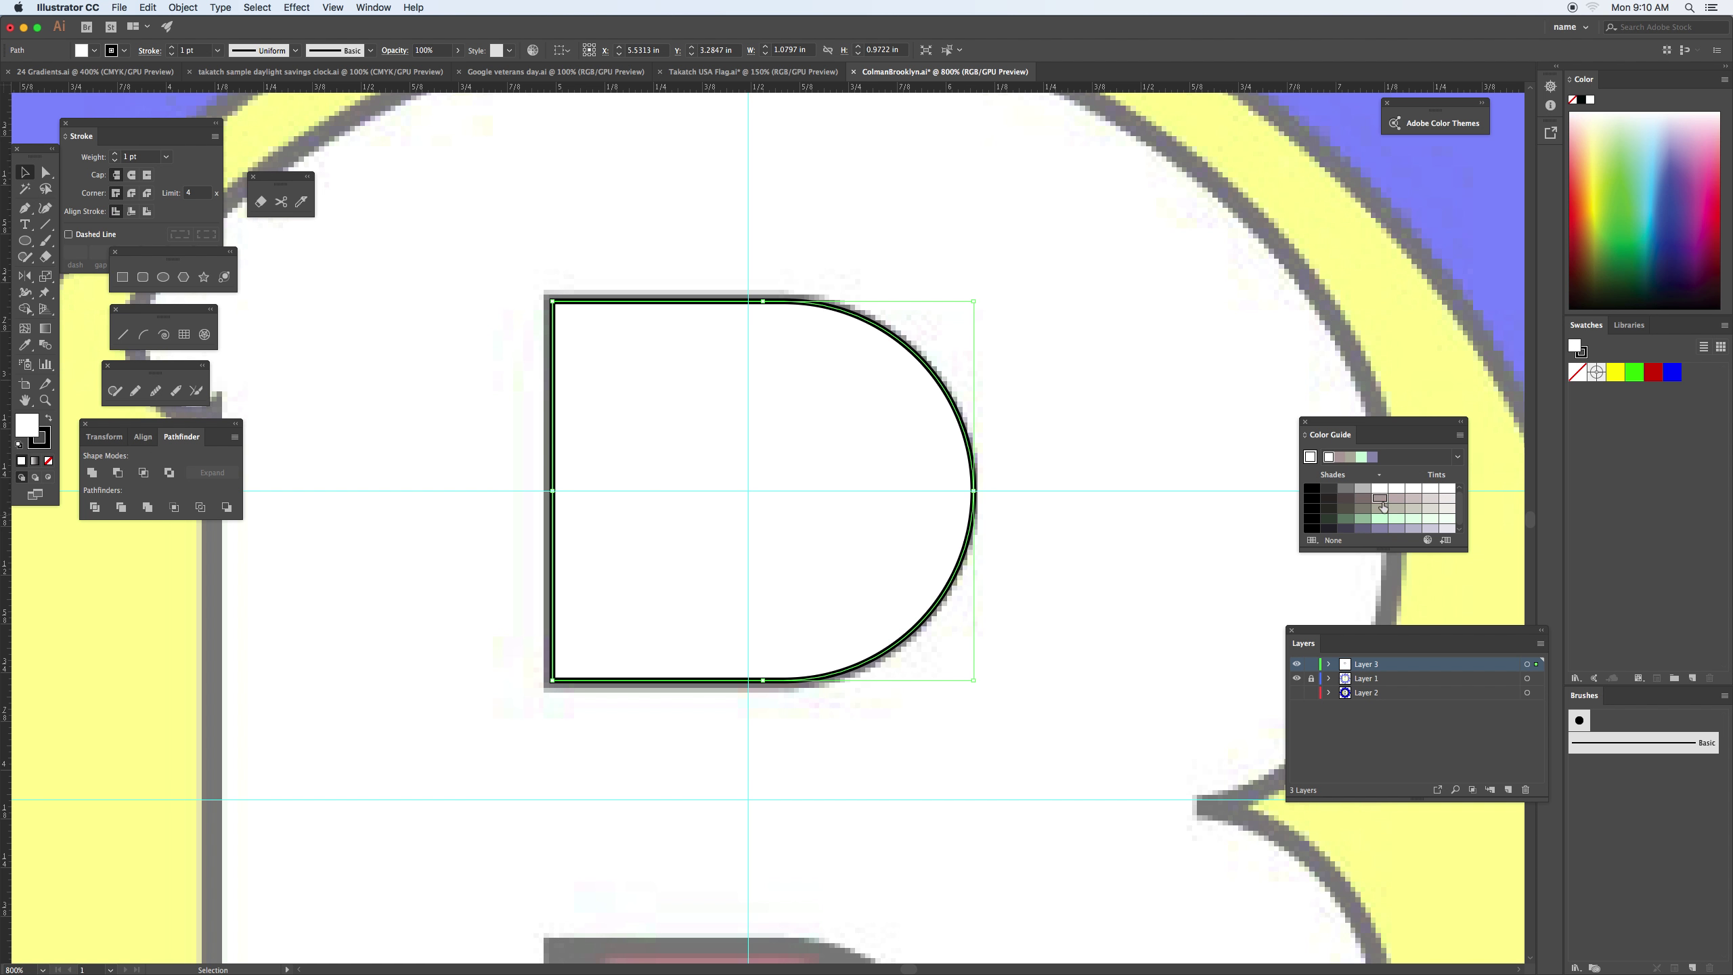
left_click(1617, 373)
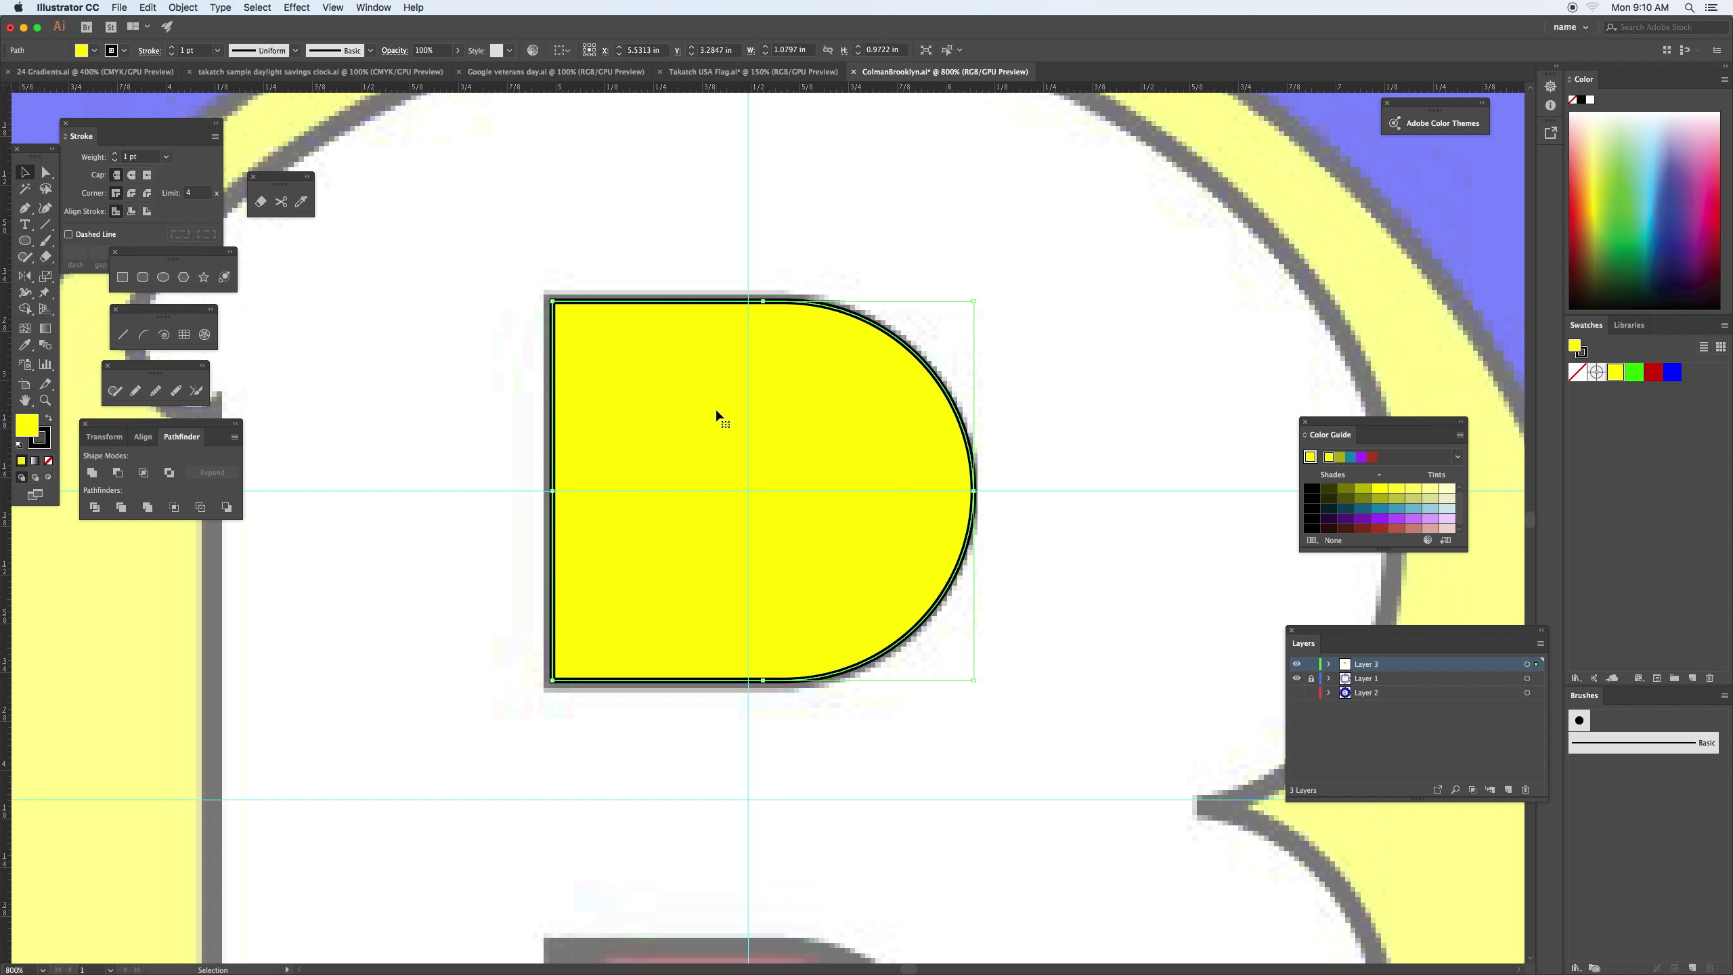
Set the D shape's fill to None and draw a rectangle about 0.68 in wide and 0.71 in high covering the template's yellow section
left_click(51, 462)
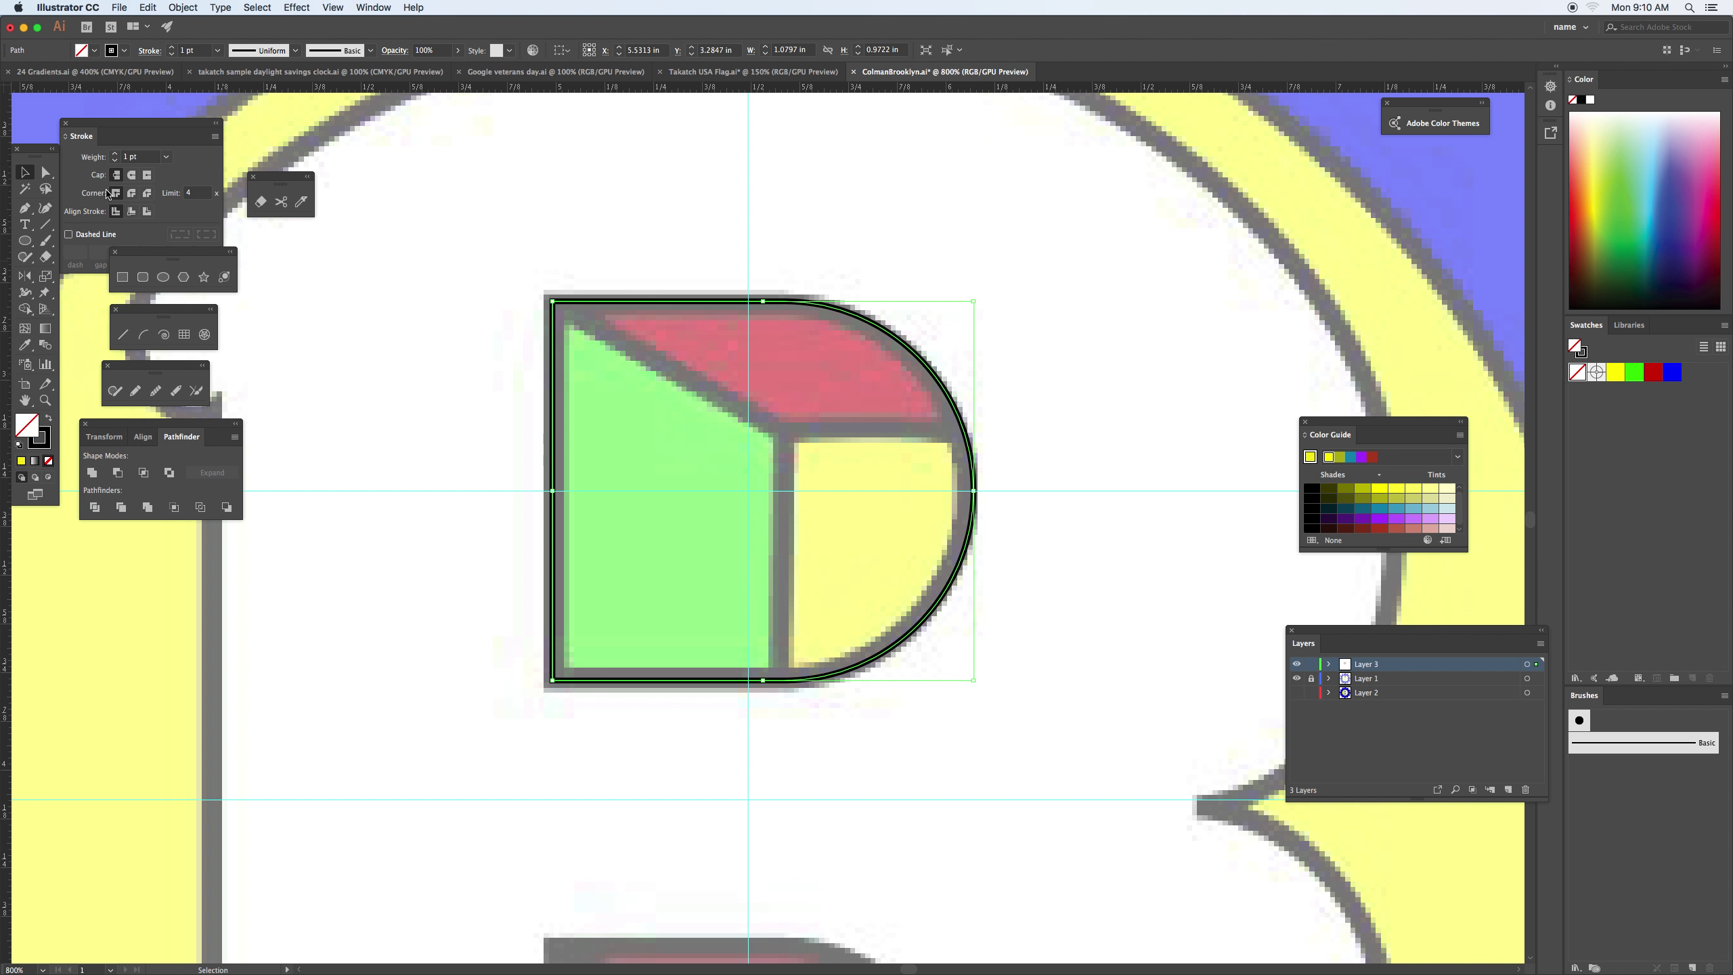
left_click(126, 276)
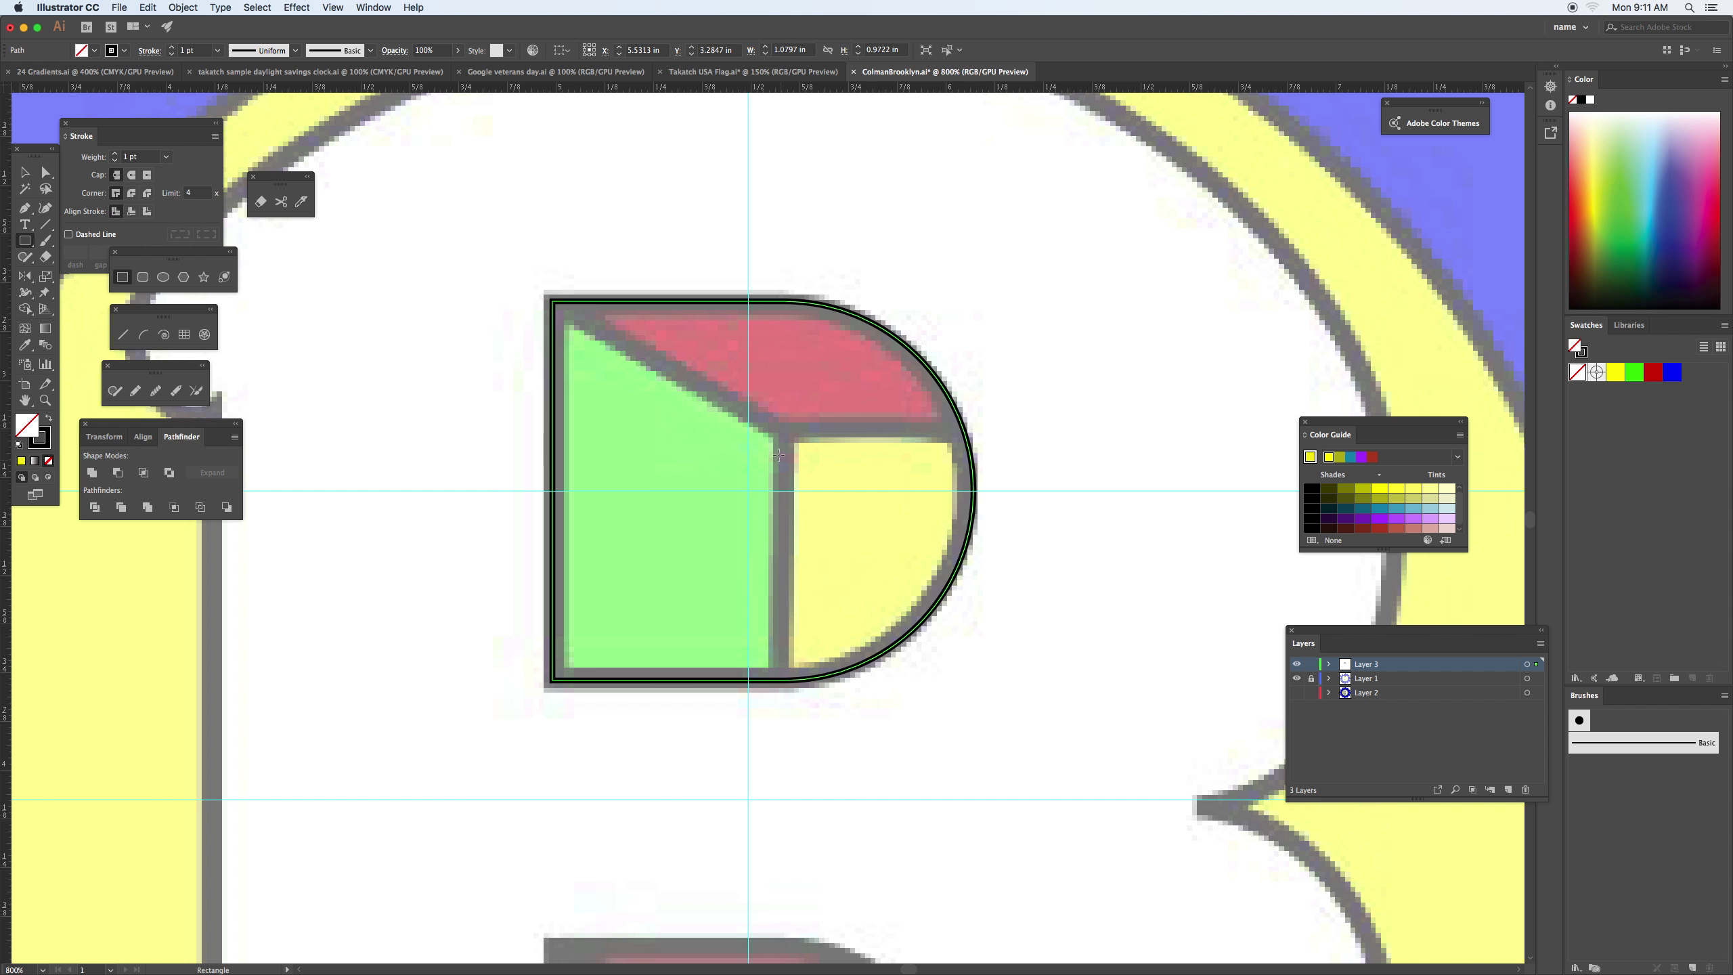
mouse_move(783, 434)
left_mouse_down()
mouse_move(1037, 646)
mouse_move(1051, 712)
left_mouse_up()
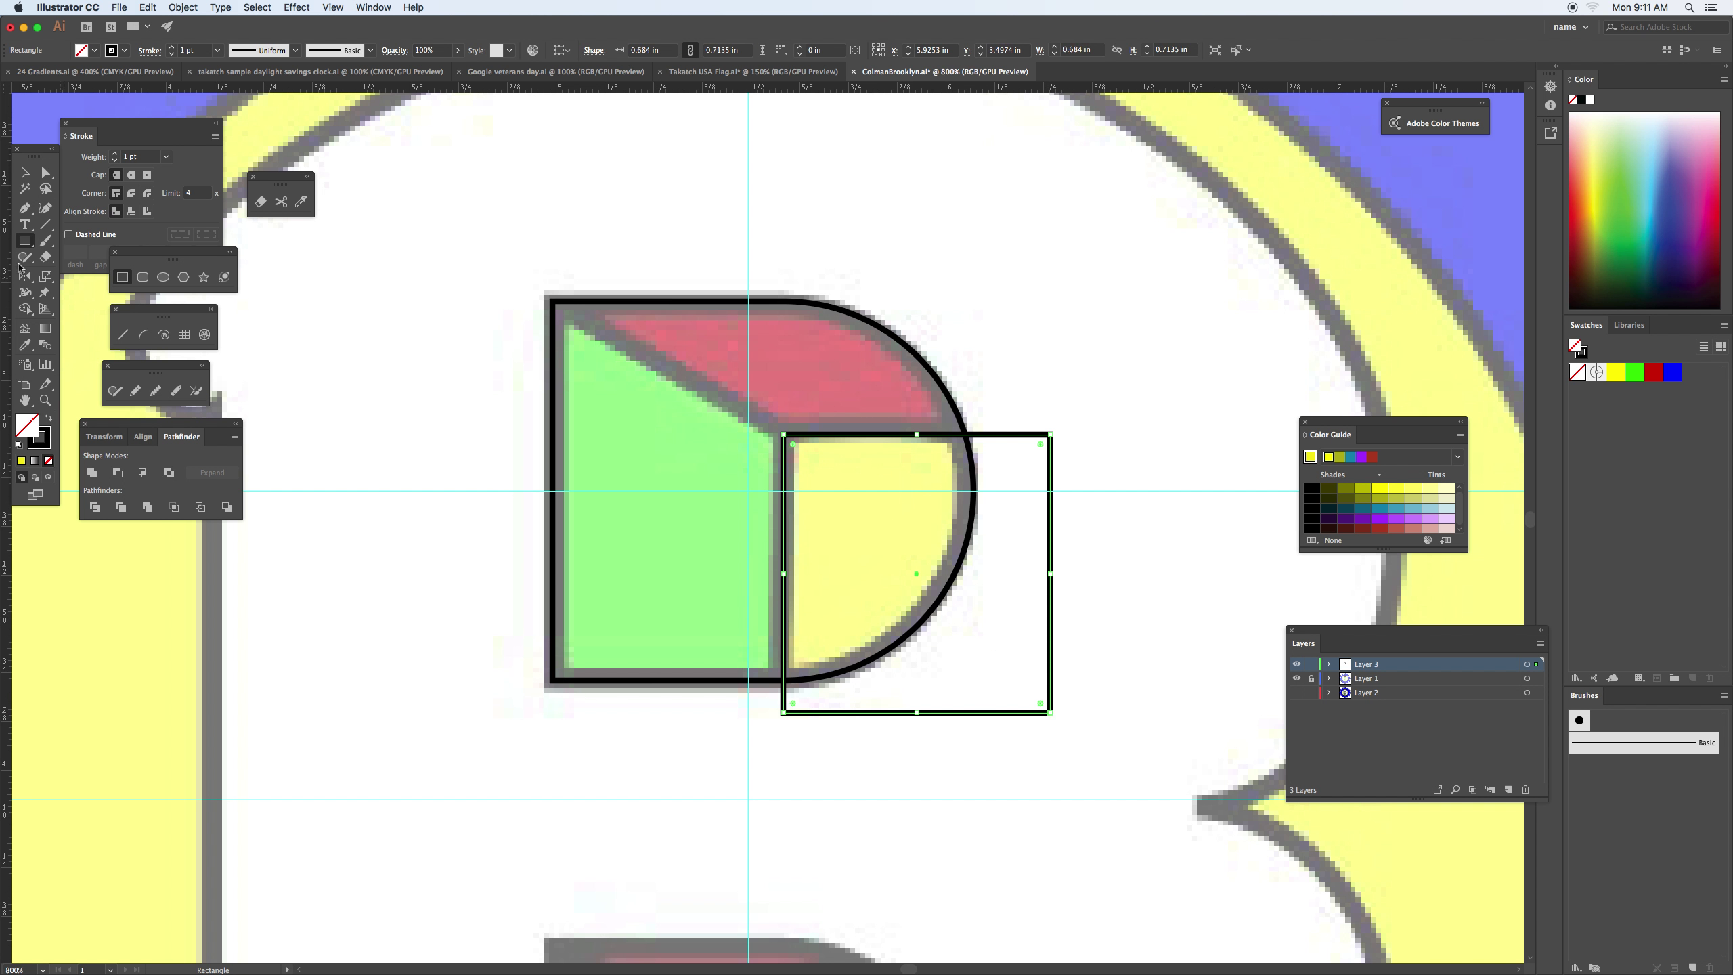
Draw a closed Pen path over the template's green section, following its diagonal edge exactly and extending past the D shape's left and bottom edges
left_click(24, 208)
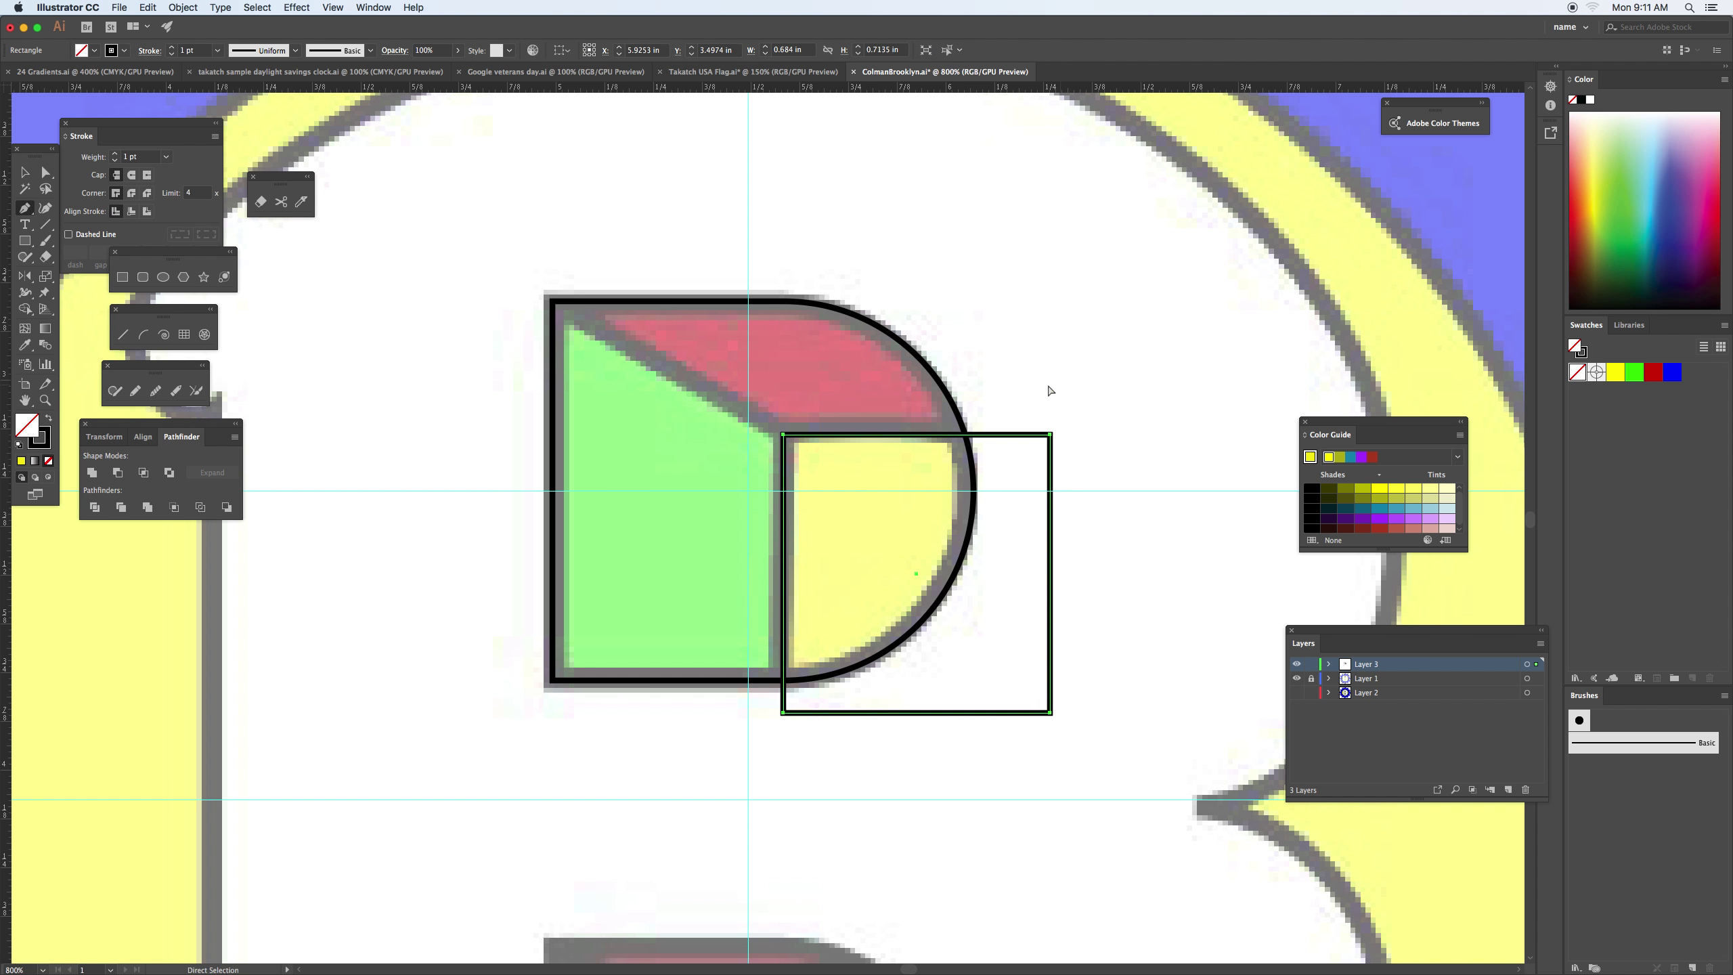
left_click(782, 433)
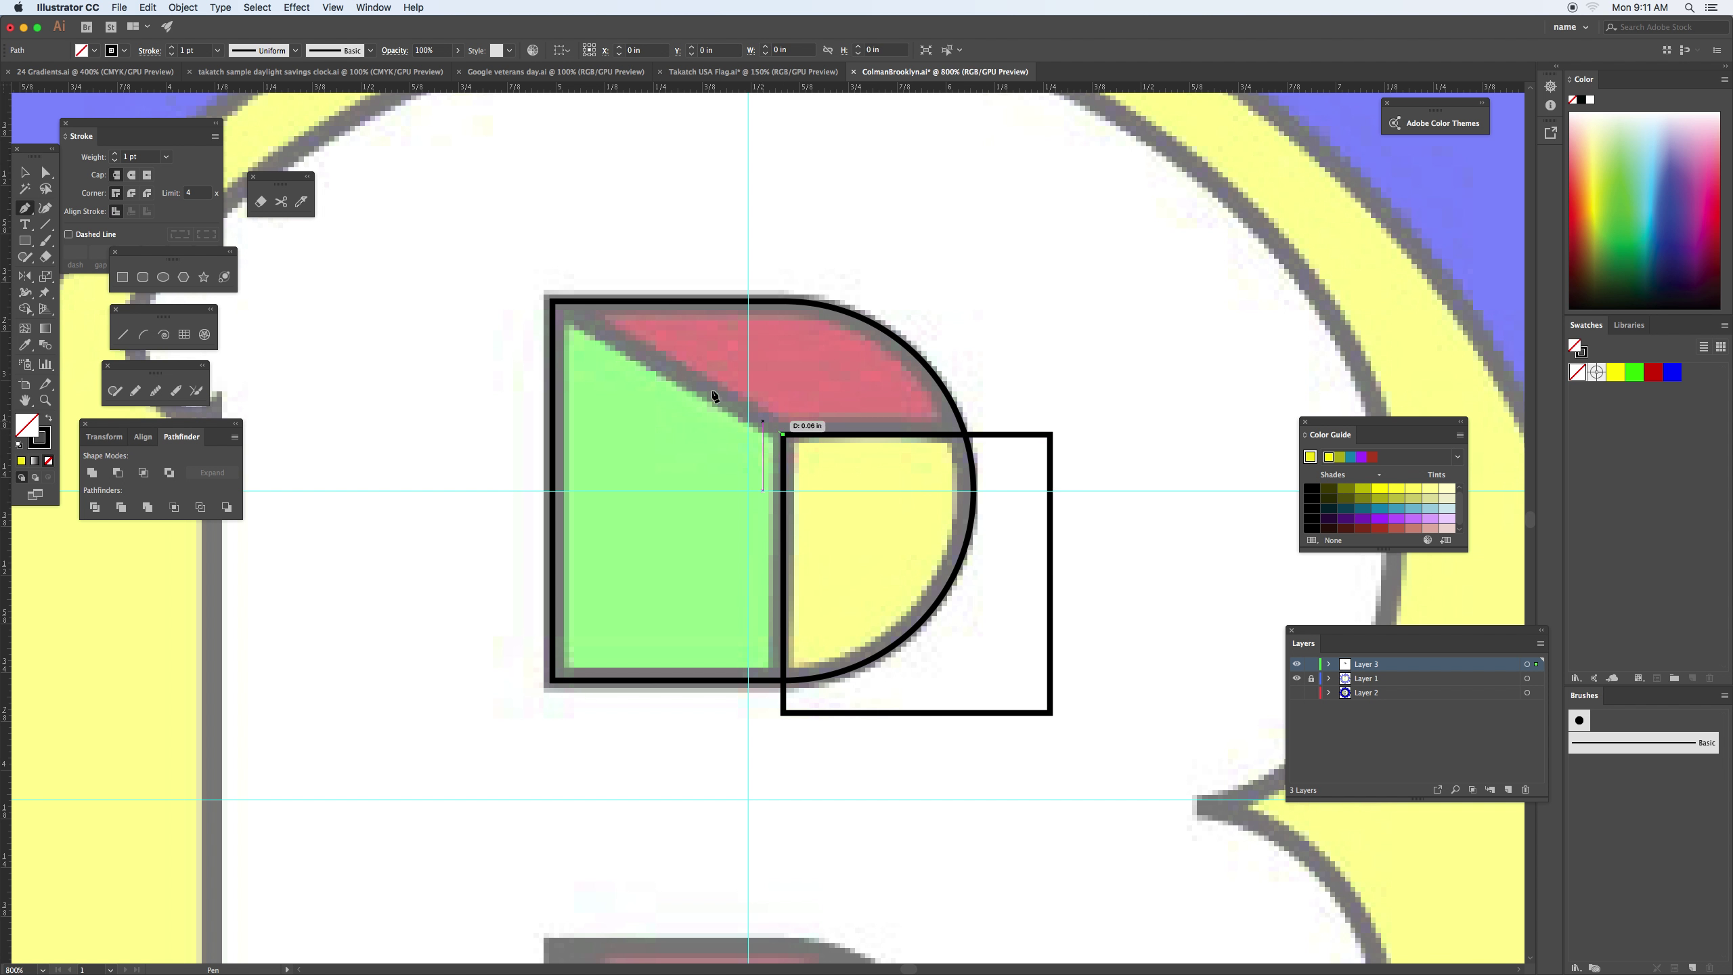
left_click(552, 300)
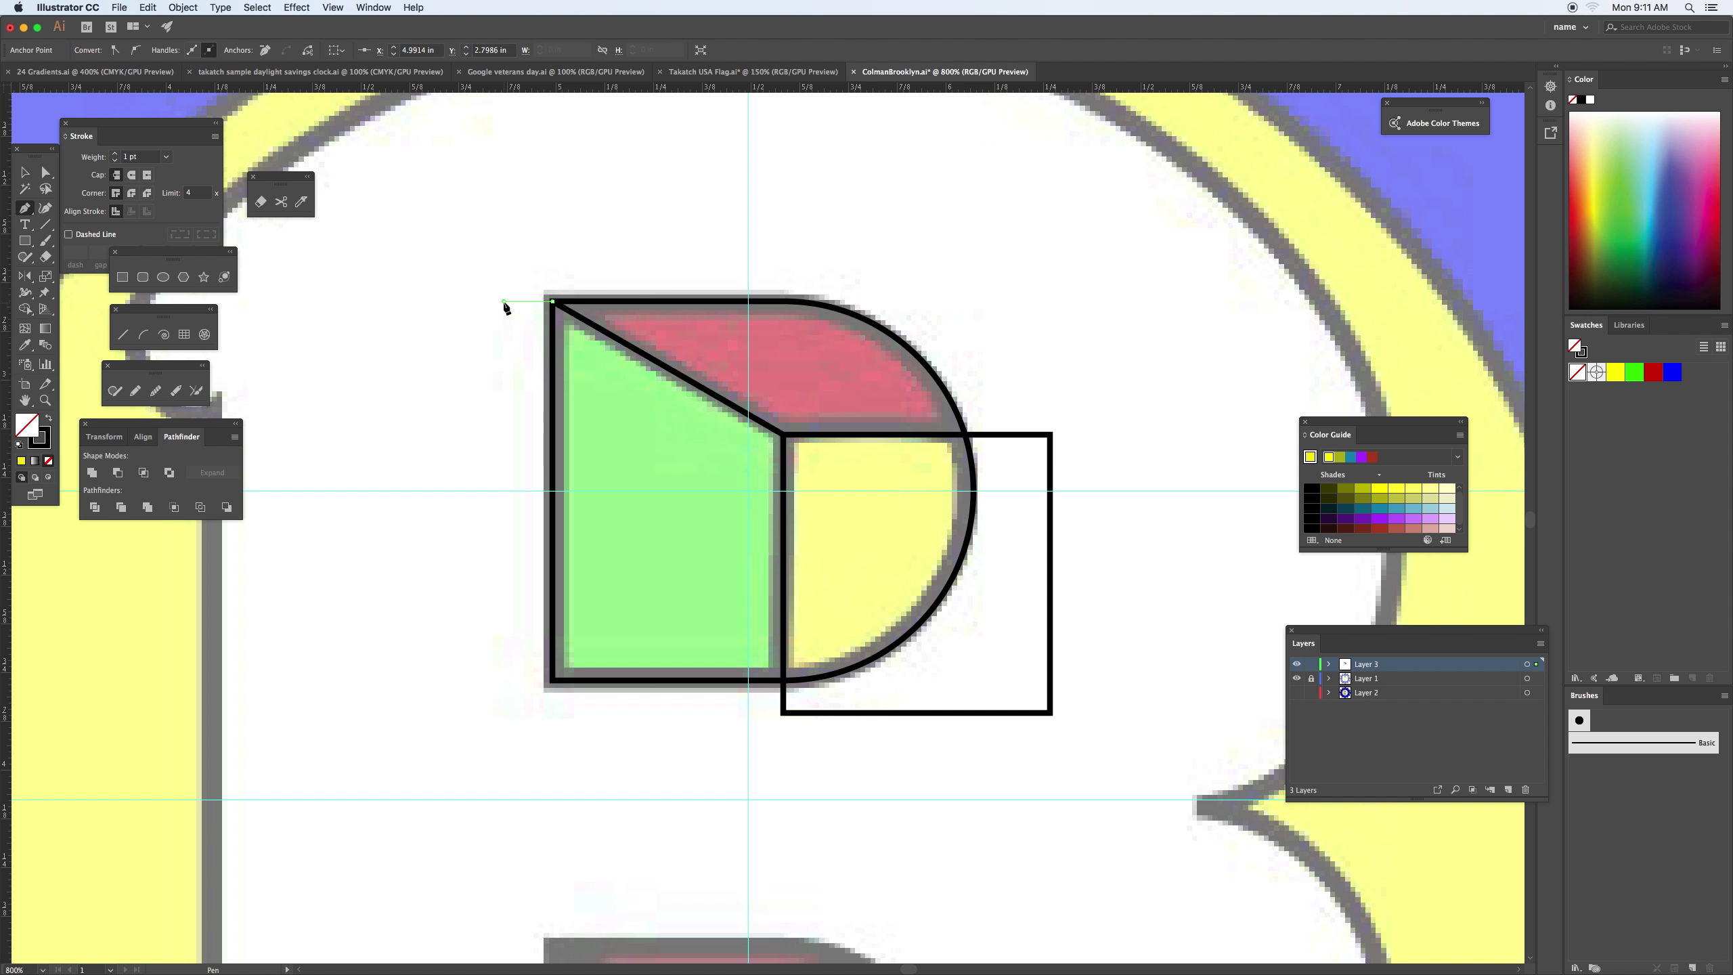
left_click(504, 300)
left_click(496, 713)
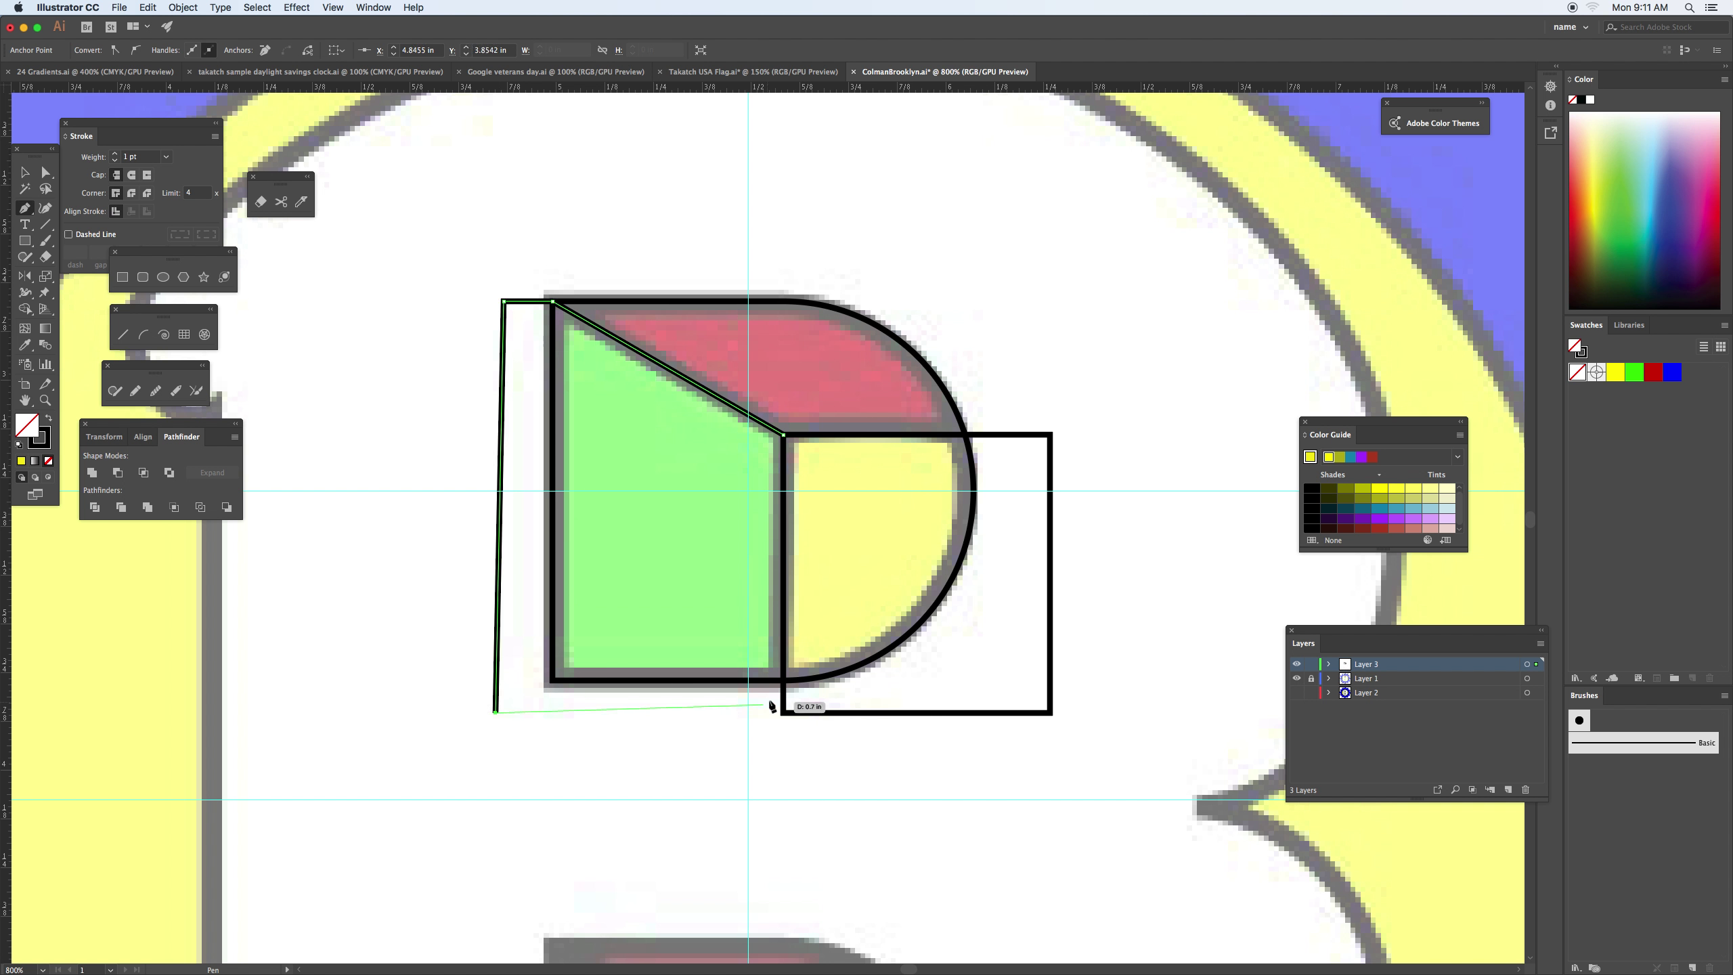
left_click(875, 692)
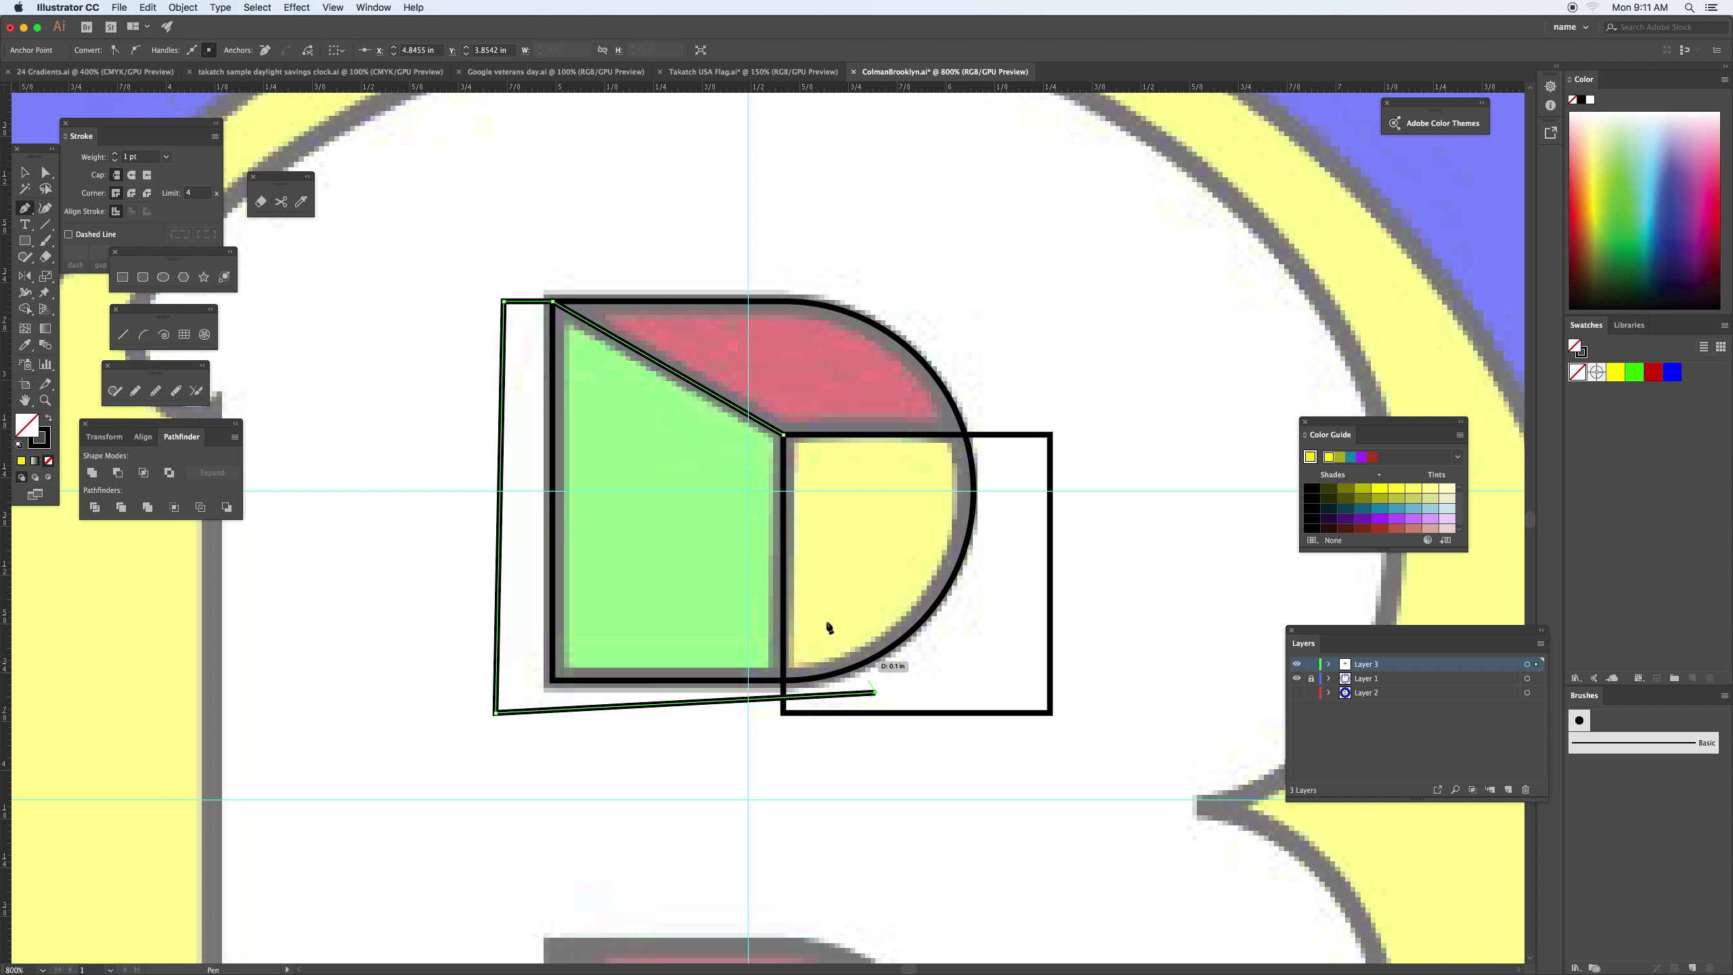
left_click(784, 435)
left_click(1009, 360, "super")
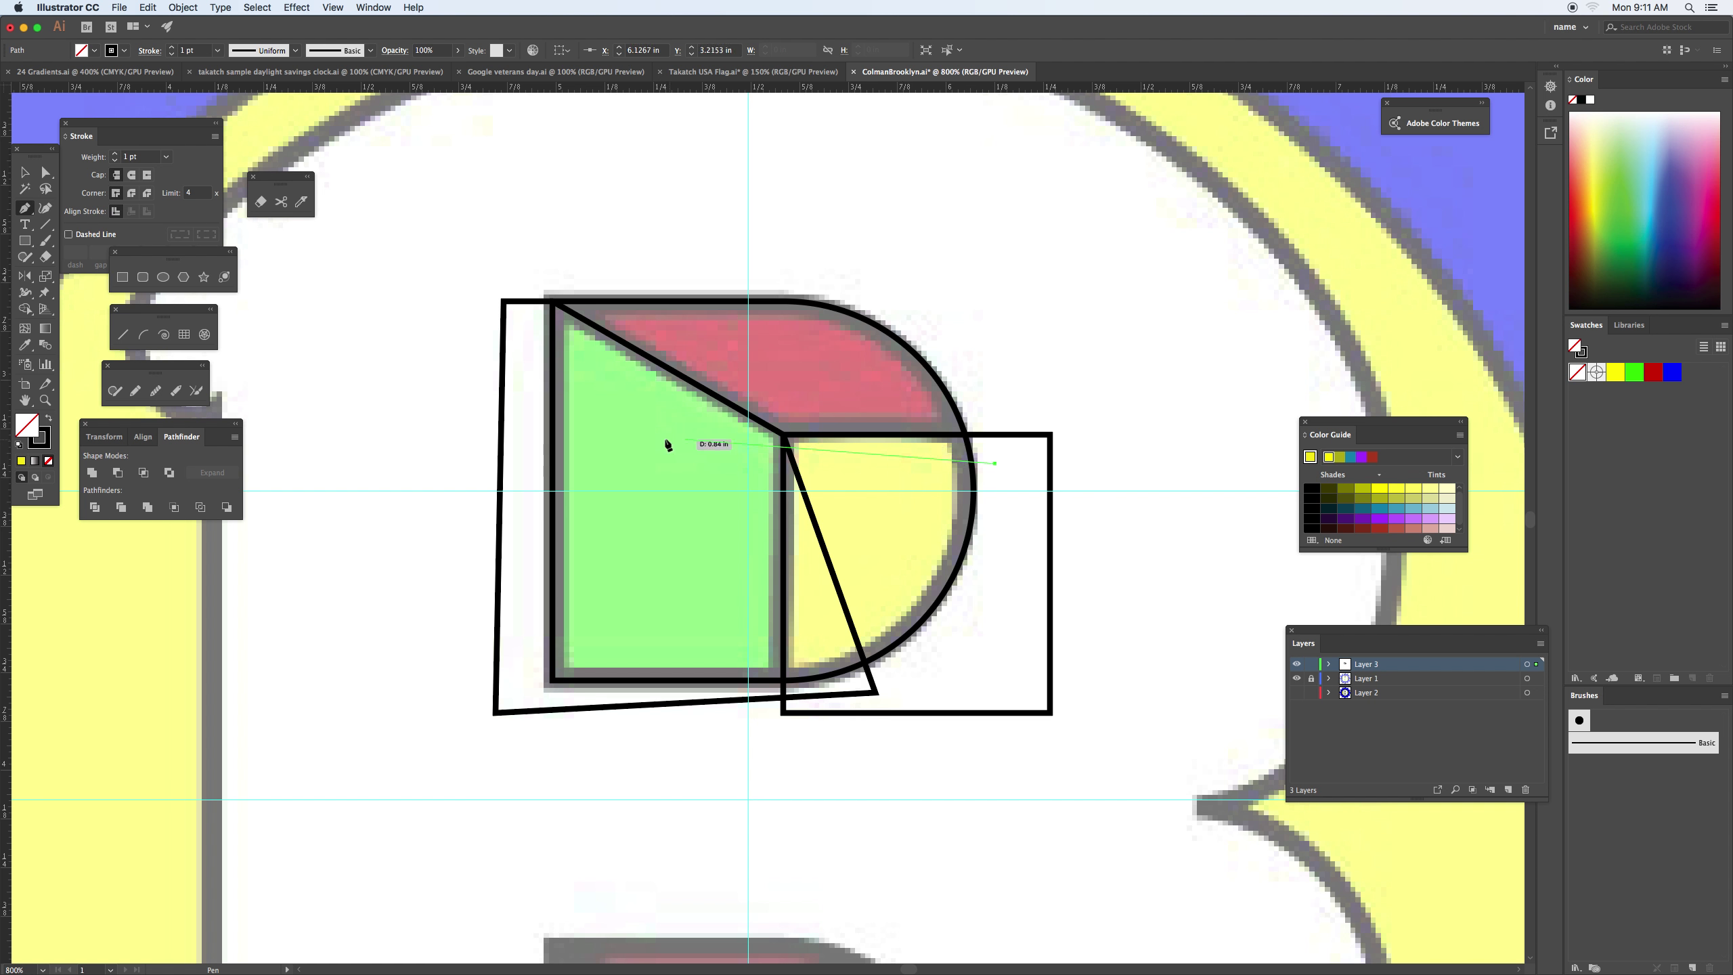
Draw a closed Pen path around the template's red section, extending loosely beyond the D shape and overlapping the neighboring sections
left_click(667, 433)
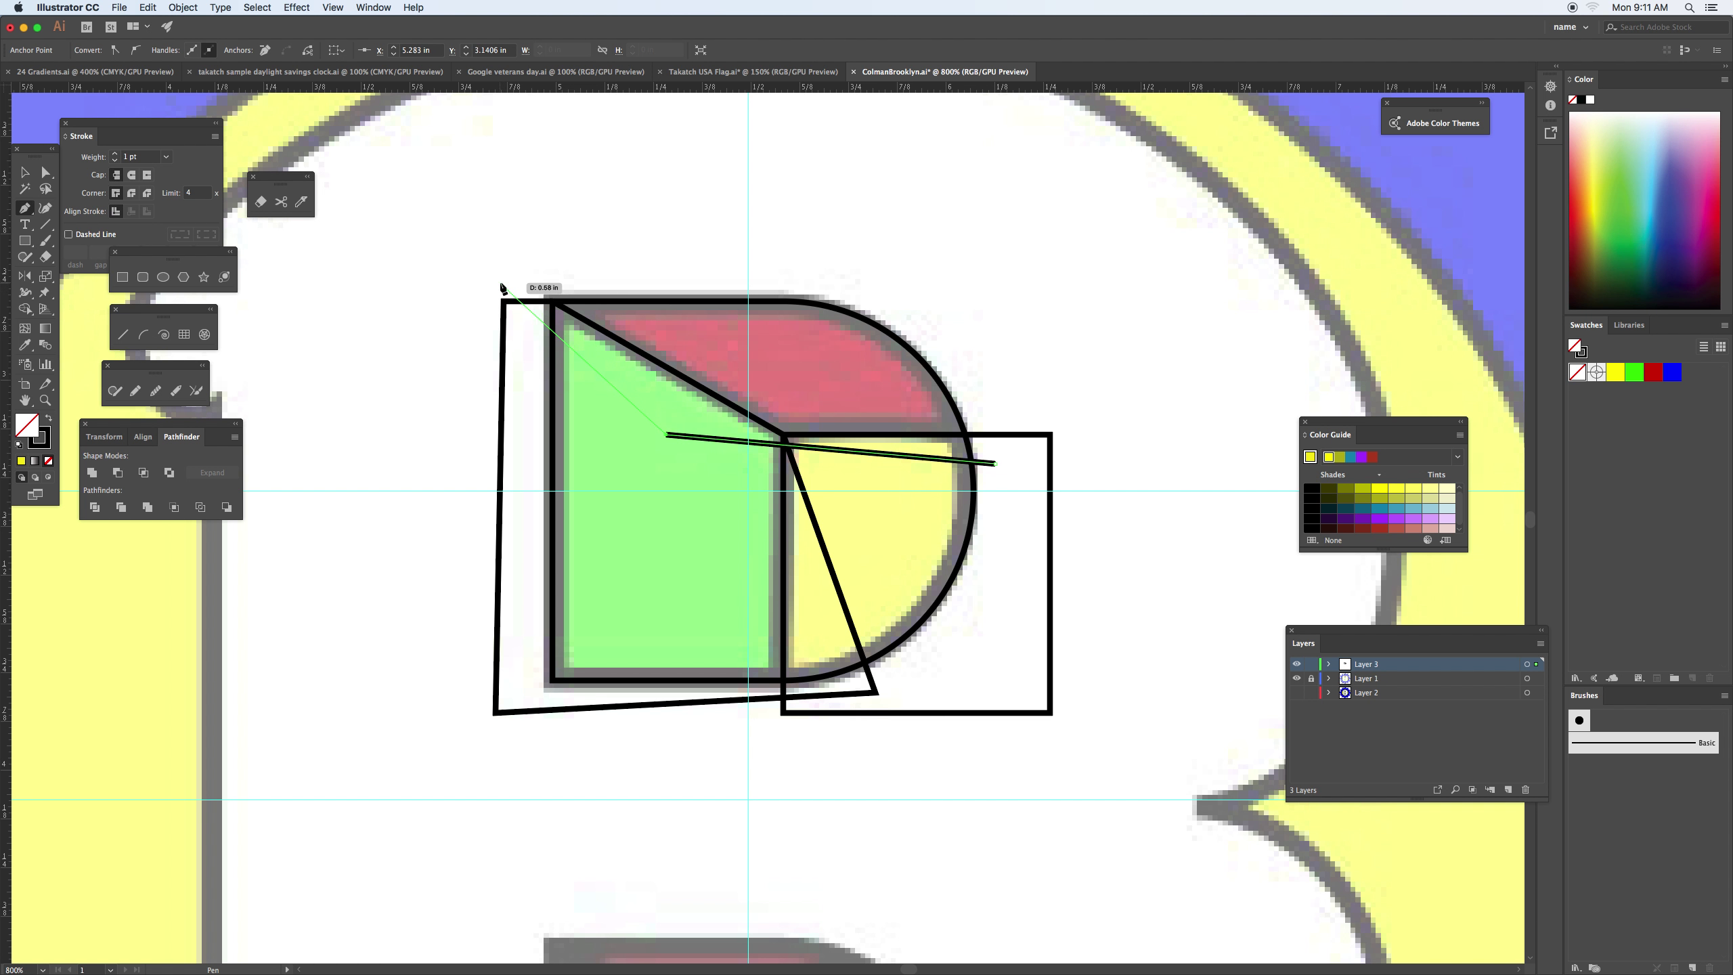
left_click(499, 281)
left_click(937, 266)
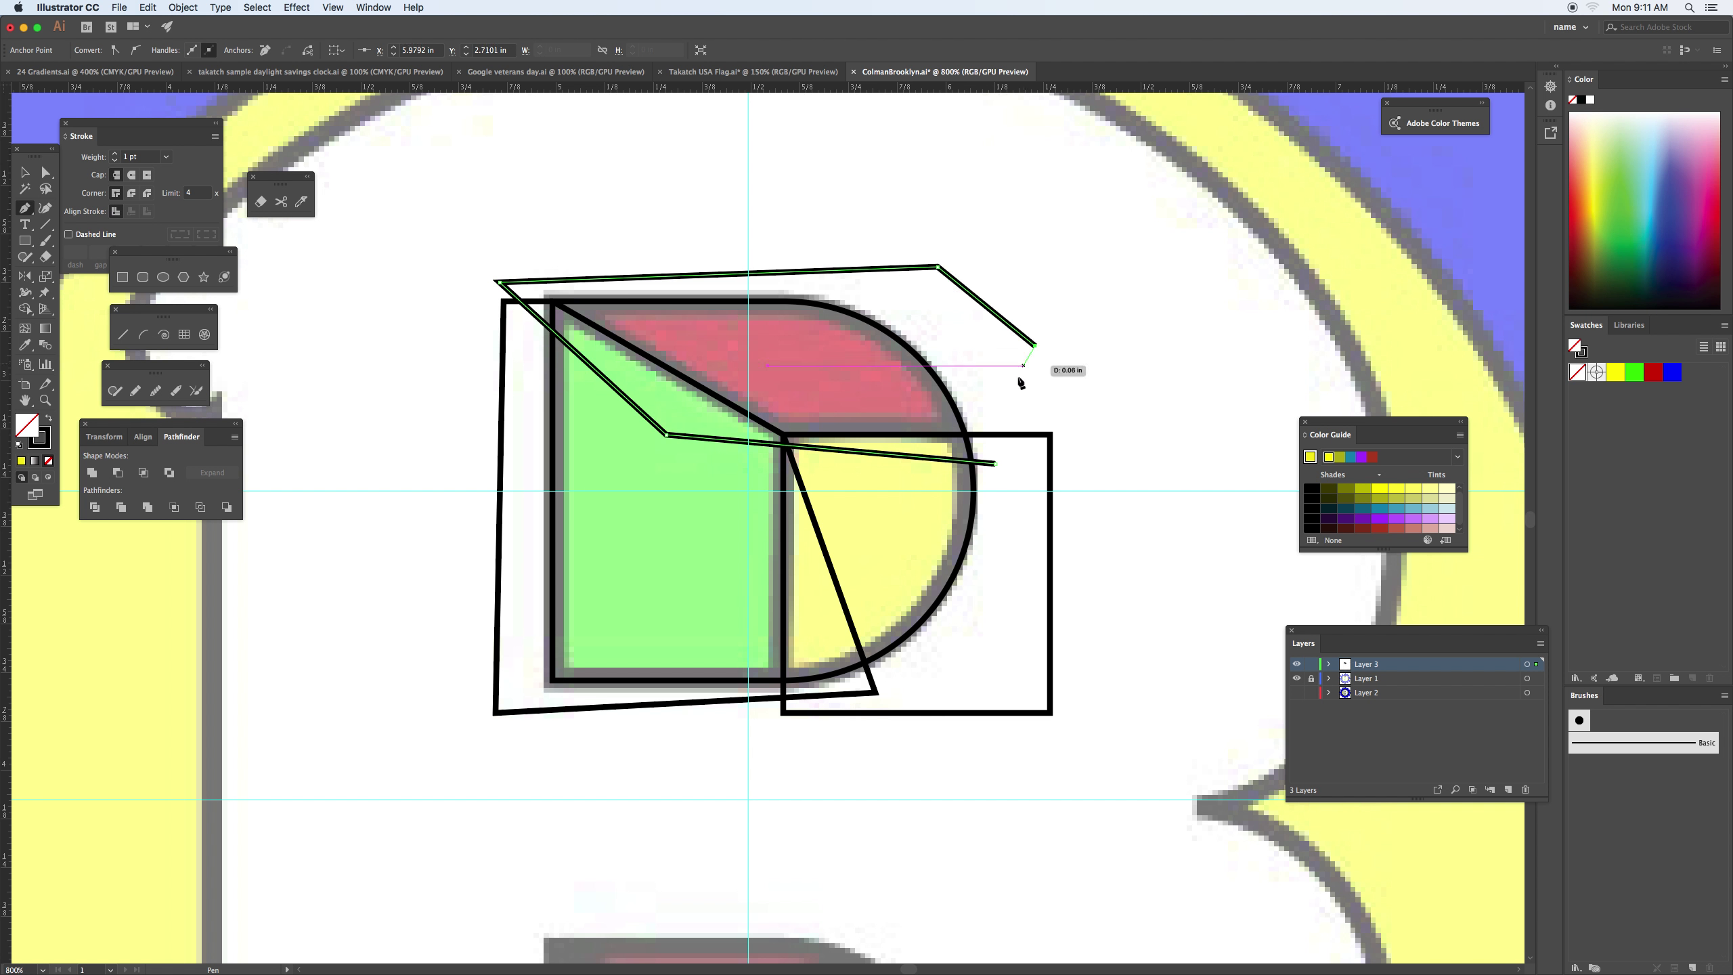
left_click(1035, 345)
left_click(996, 464)
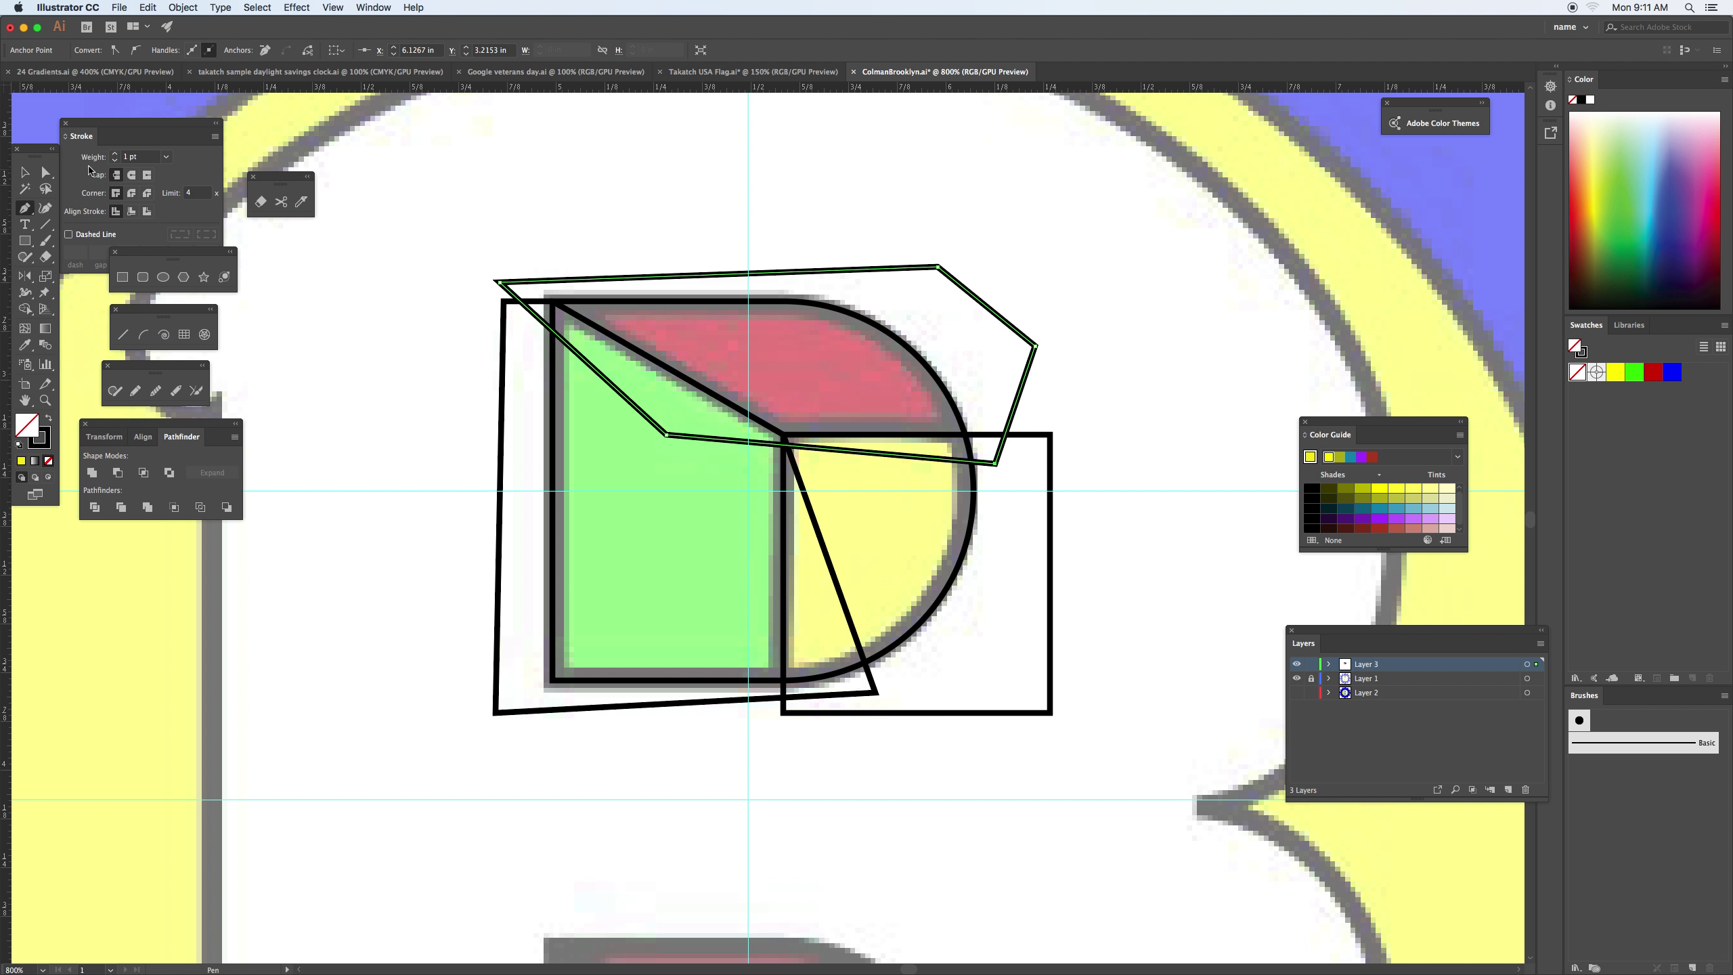
Fill the upper Pen shape with red, the rectangle with yellow and the left Pen shape with green
key("v")
left_click(906, 253)
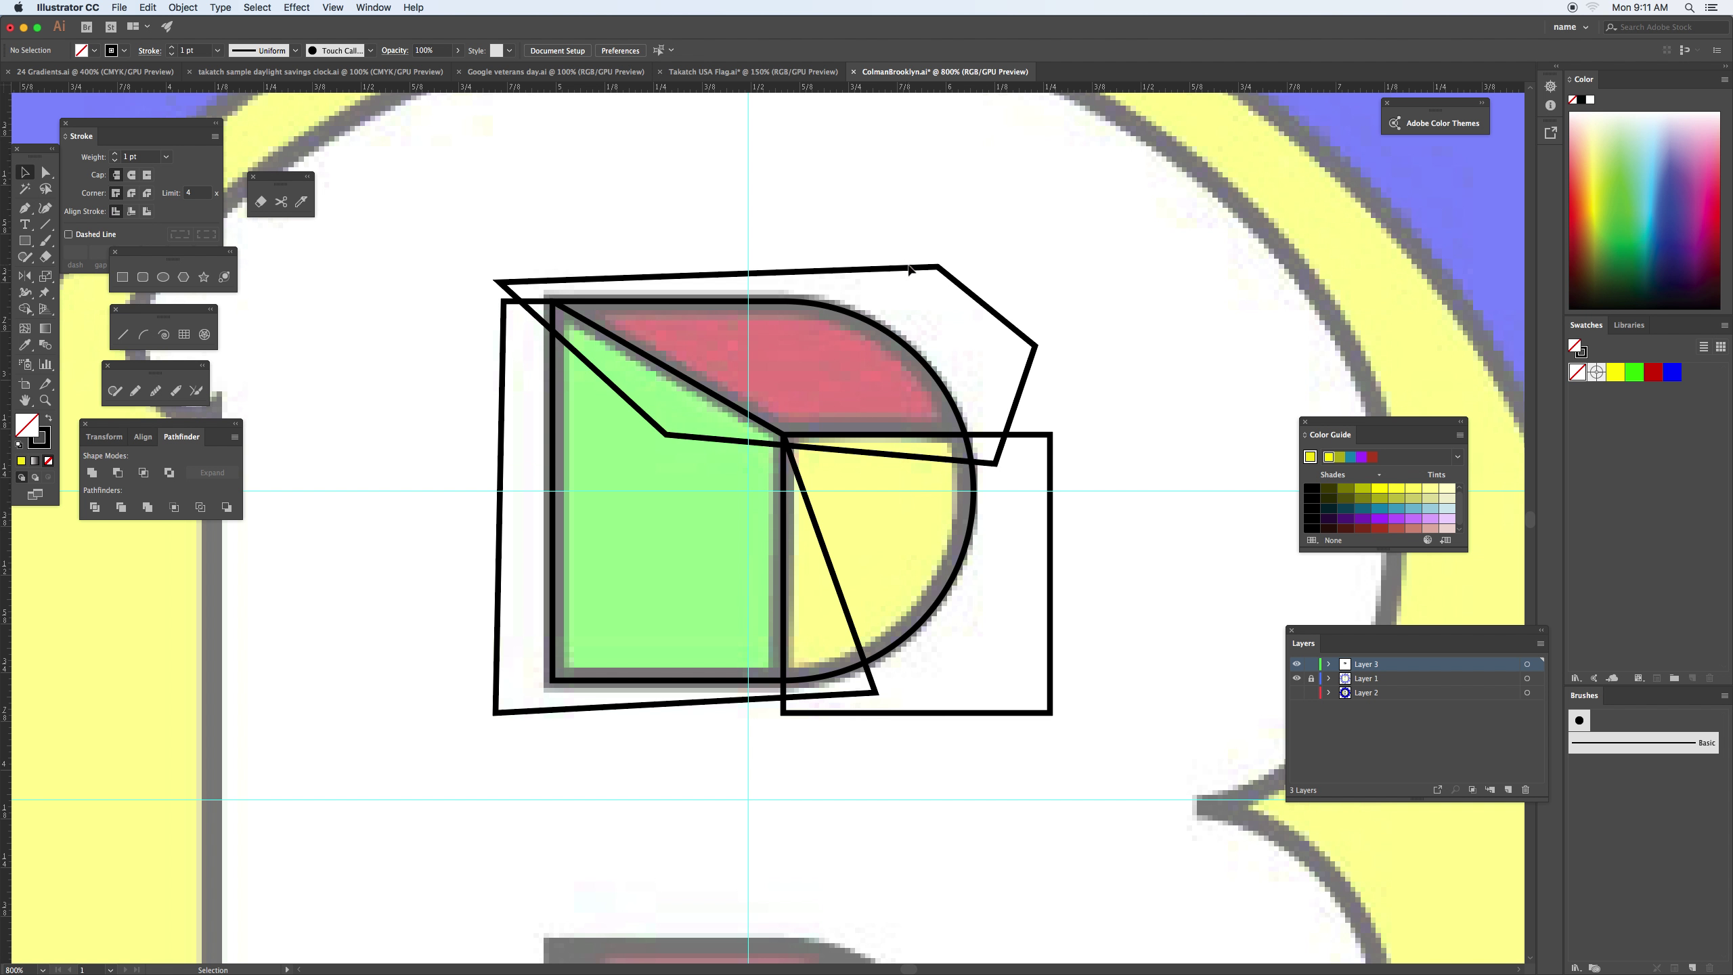
left_click(911, 267)
left_click(1651, 377)
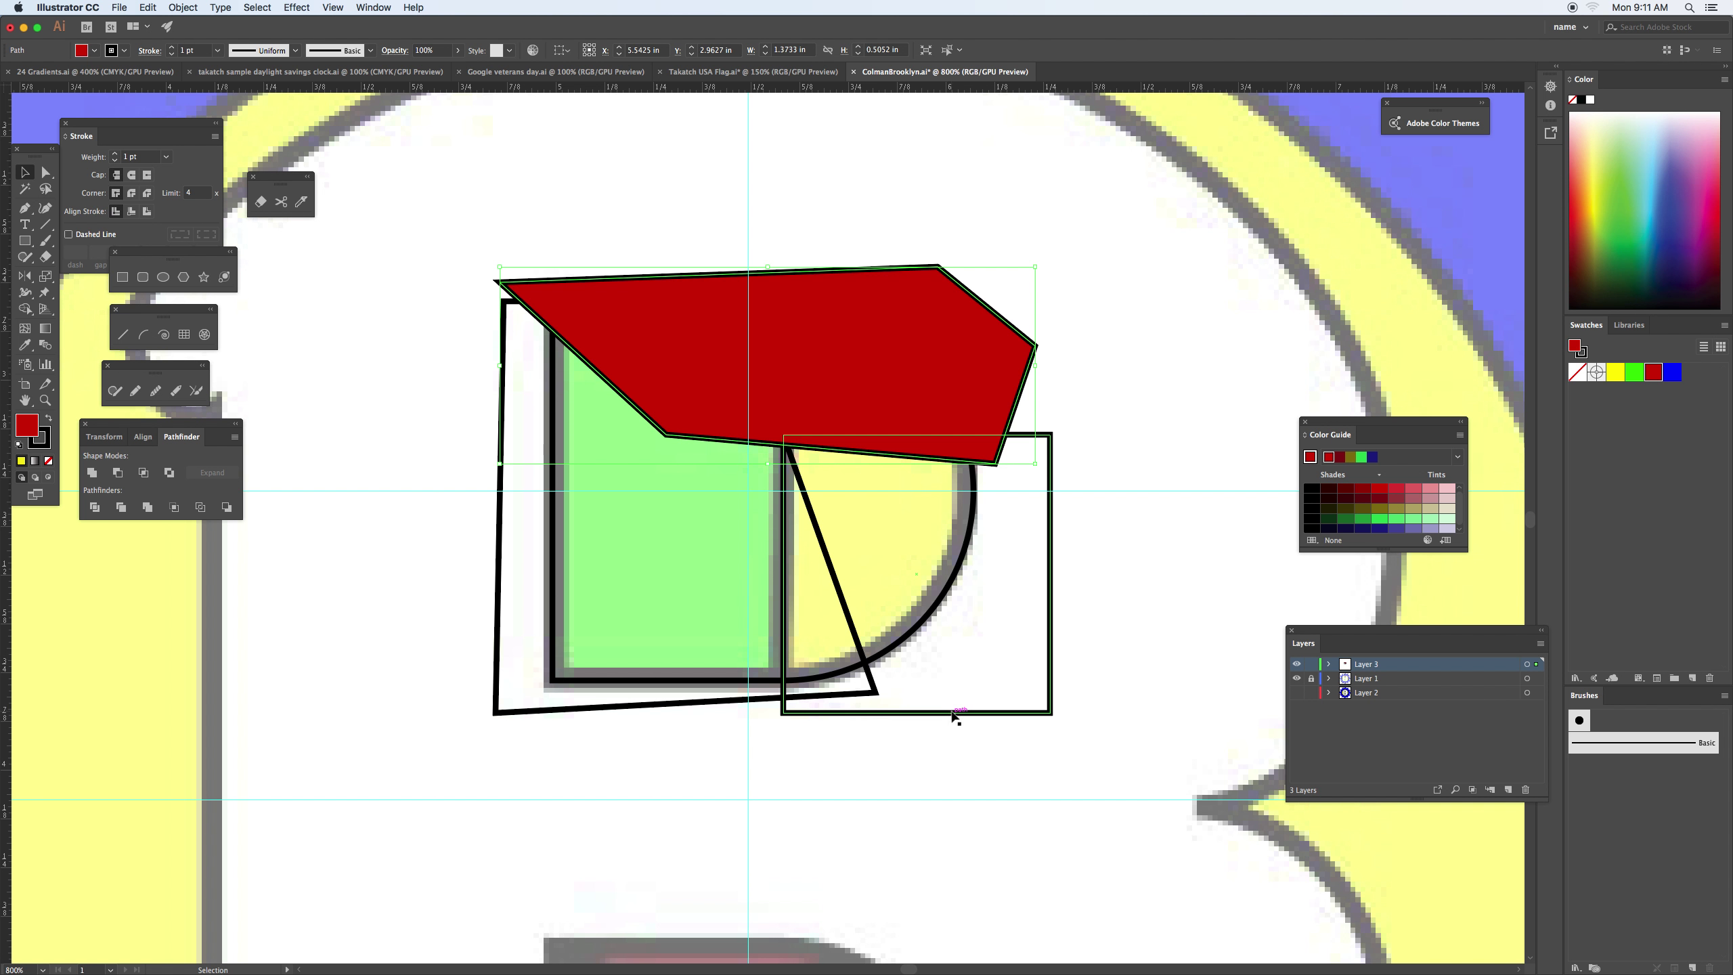
left_click(955, 713)
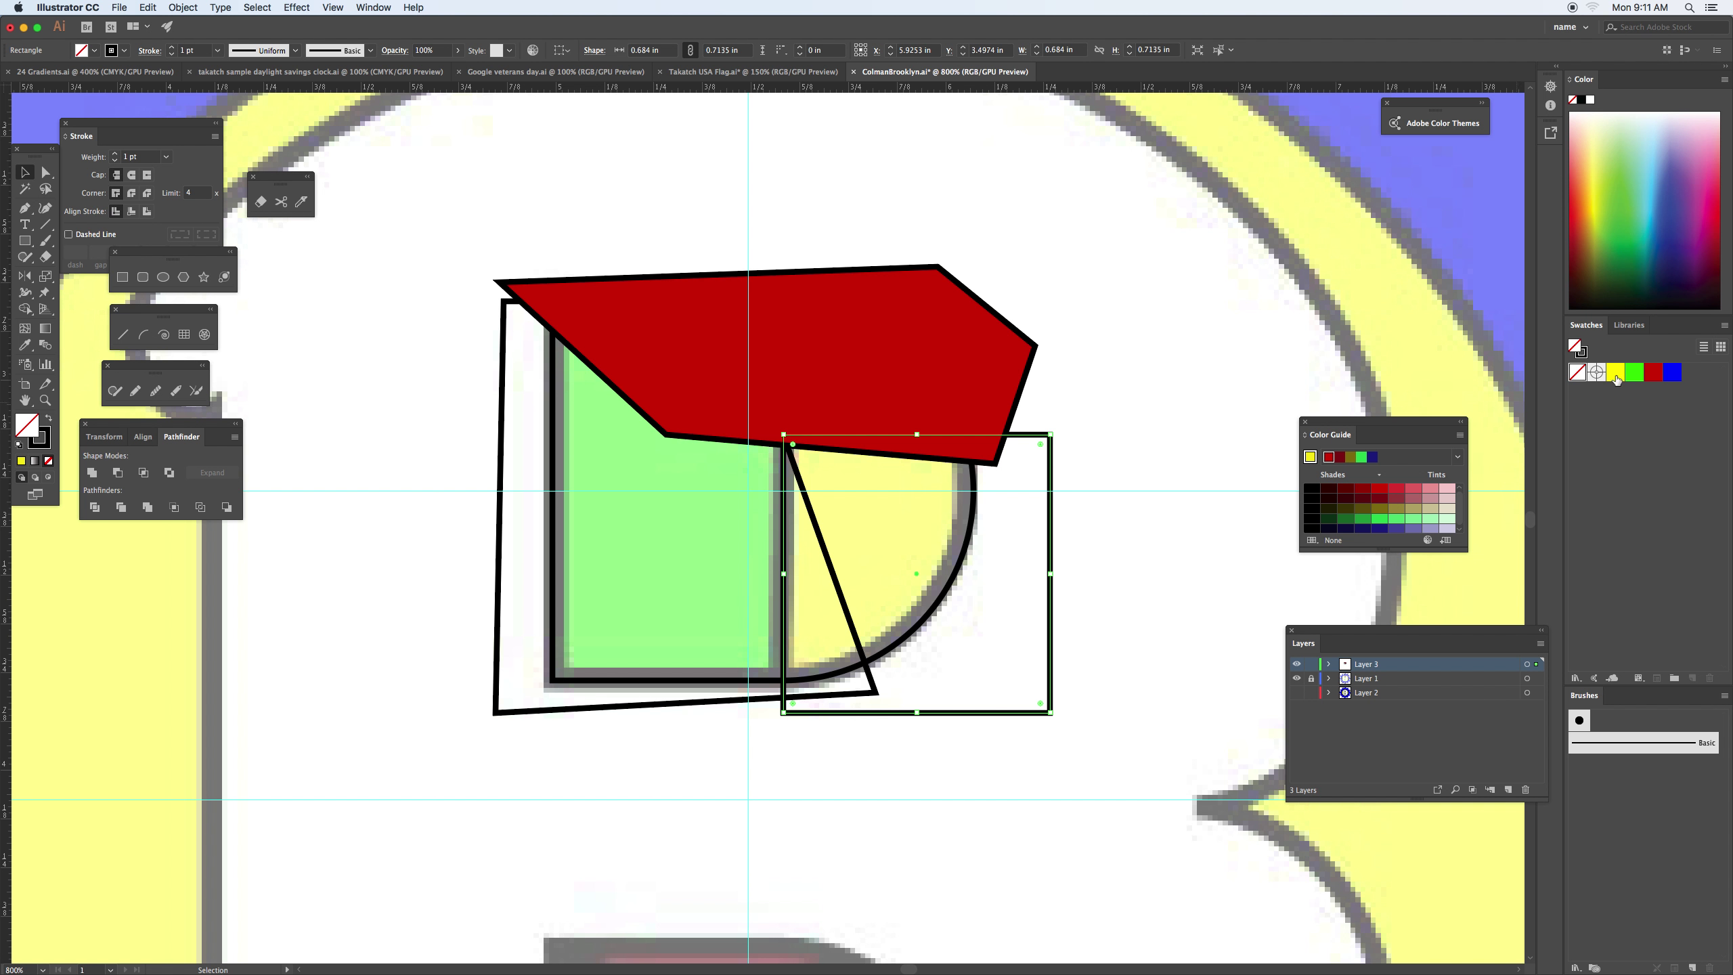
left_click(1616, 374)
left_click(642, 707)
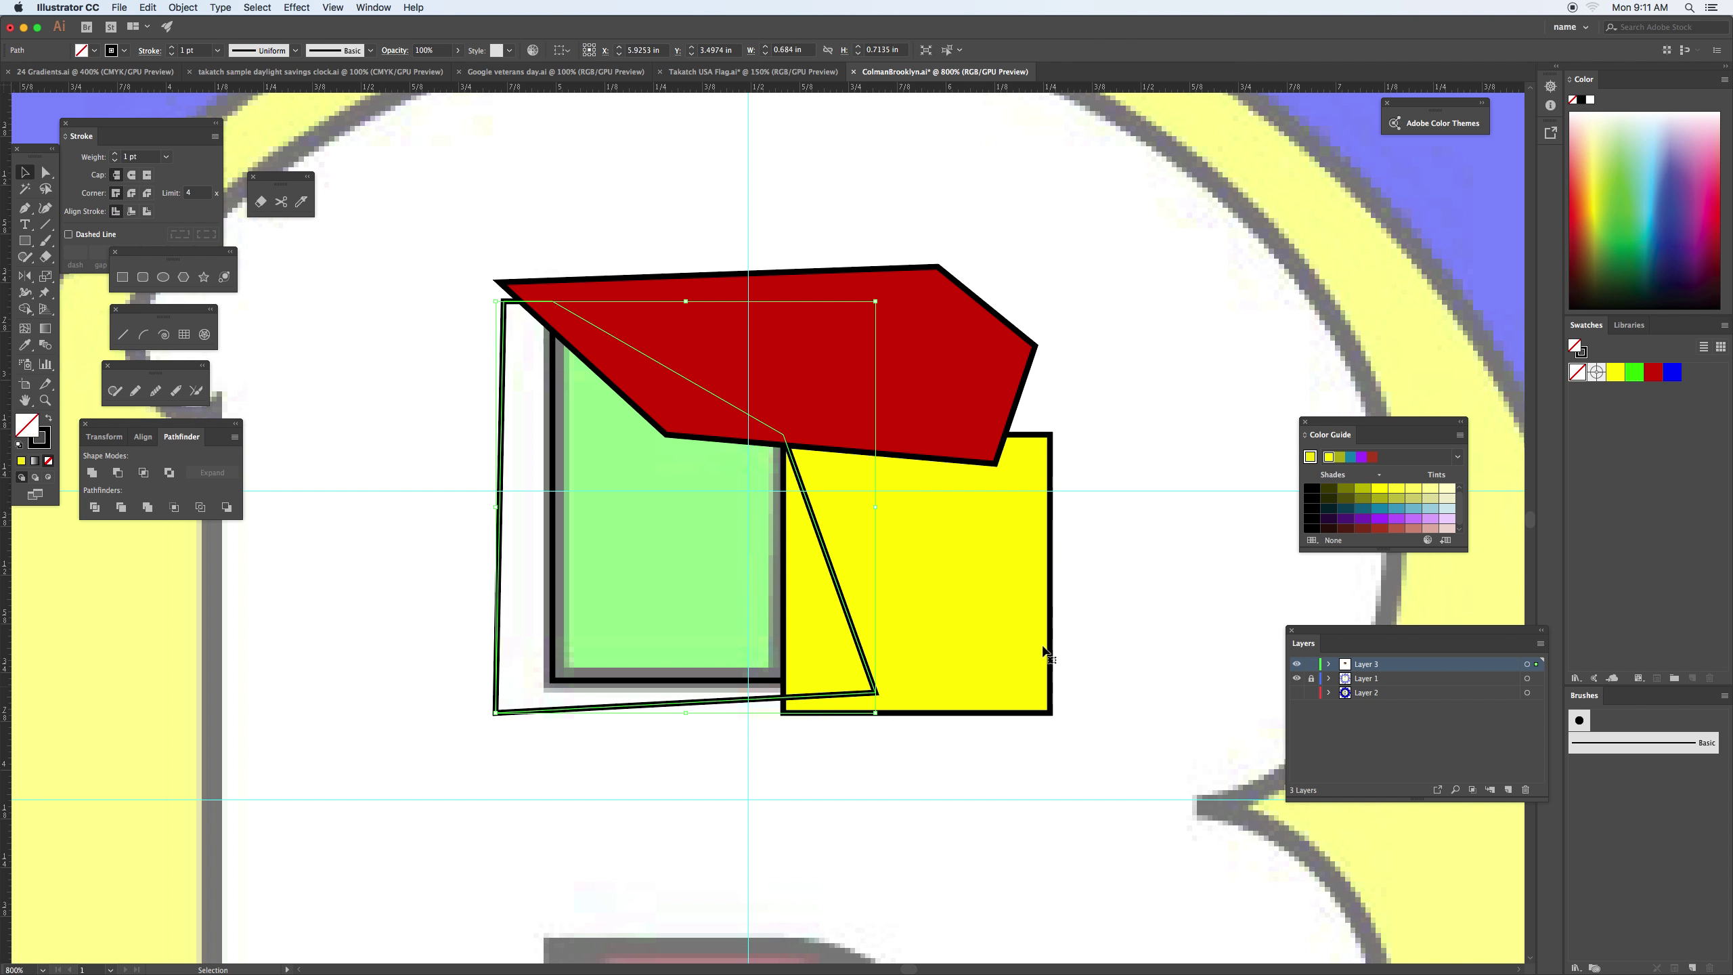
left_click(1636, 374)
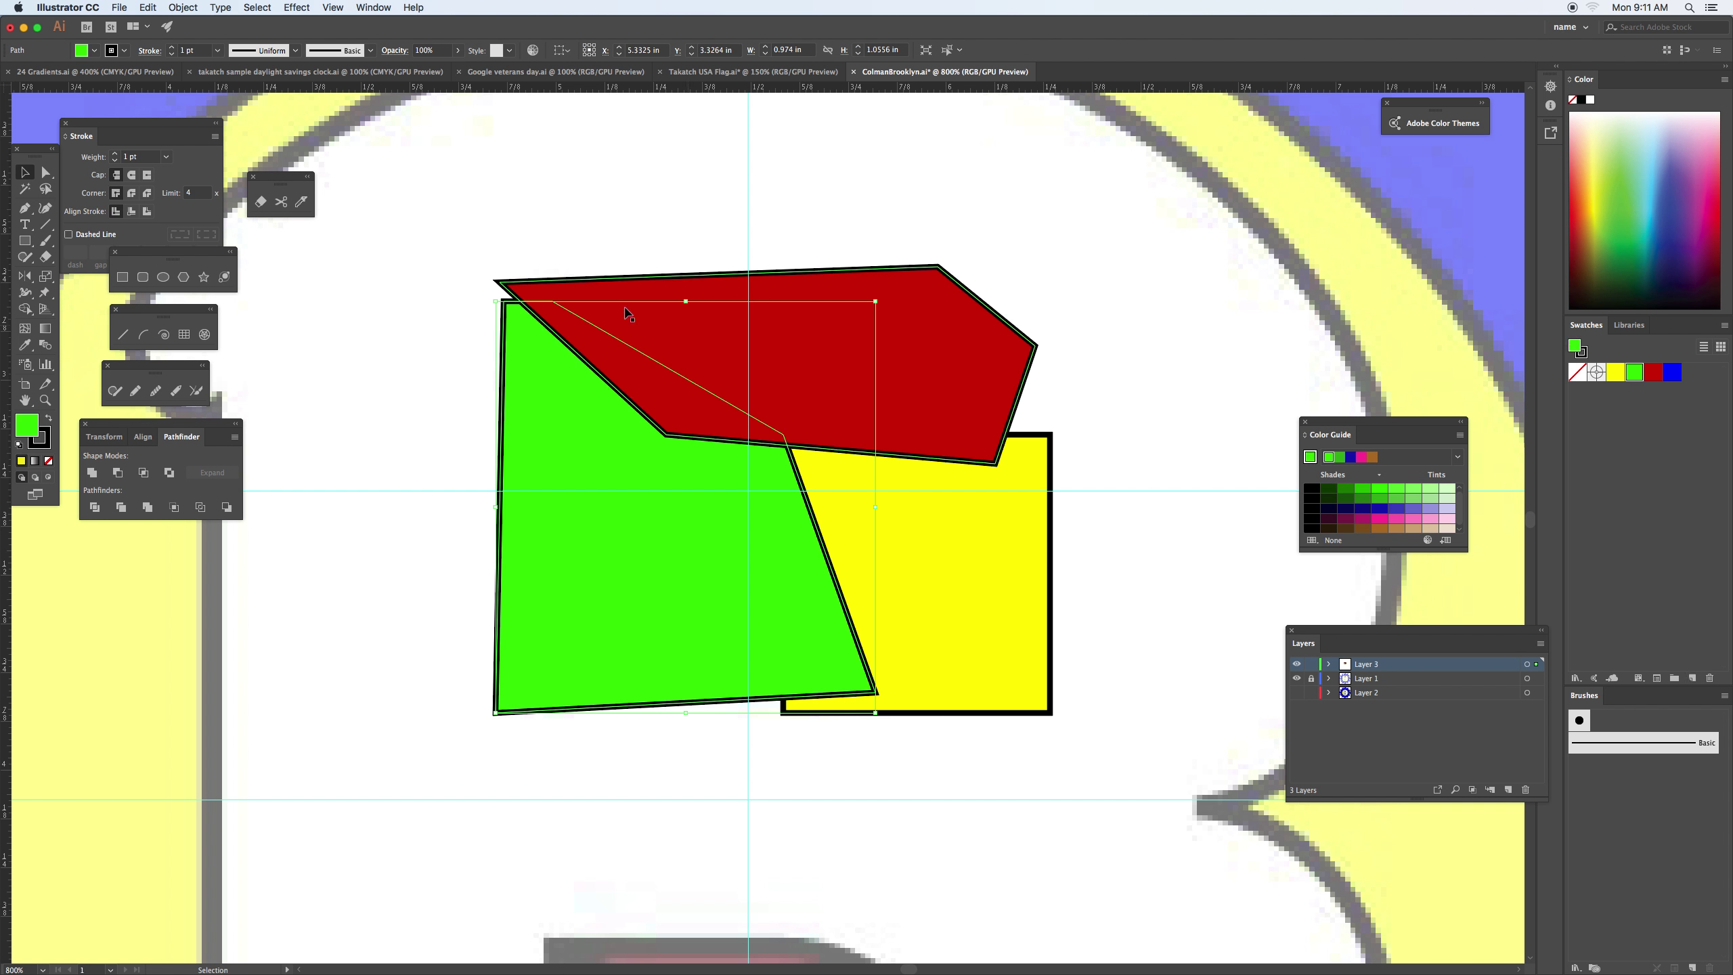
Select all the counter shapes and remove the parts outside the D outline with the Shape Builder
left_click_drag(446, 235, 1128, 771)
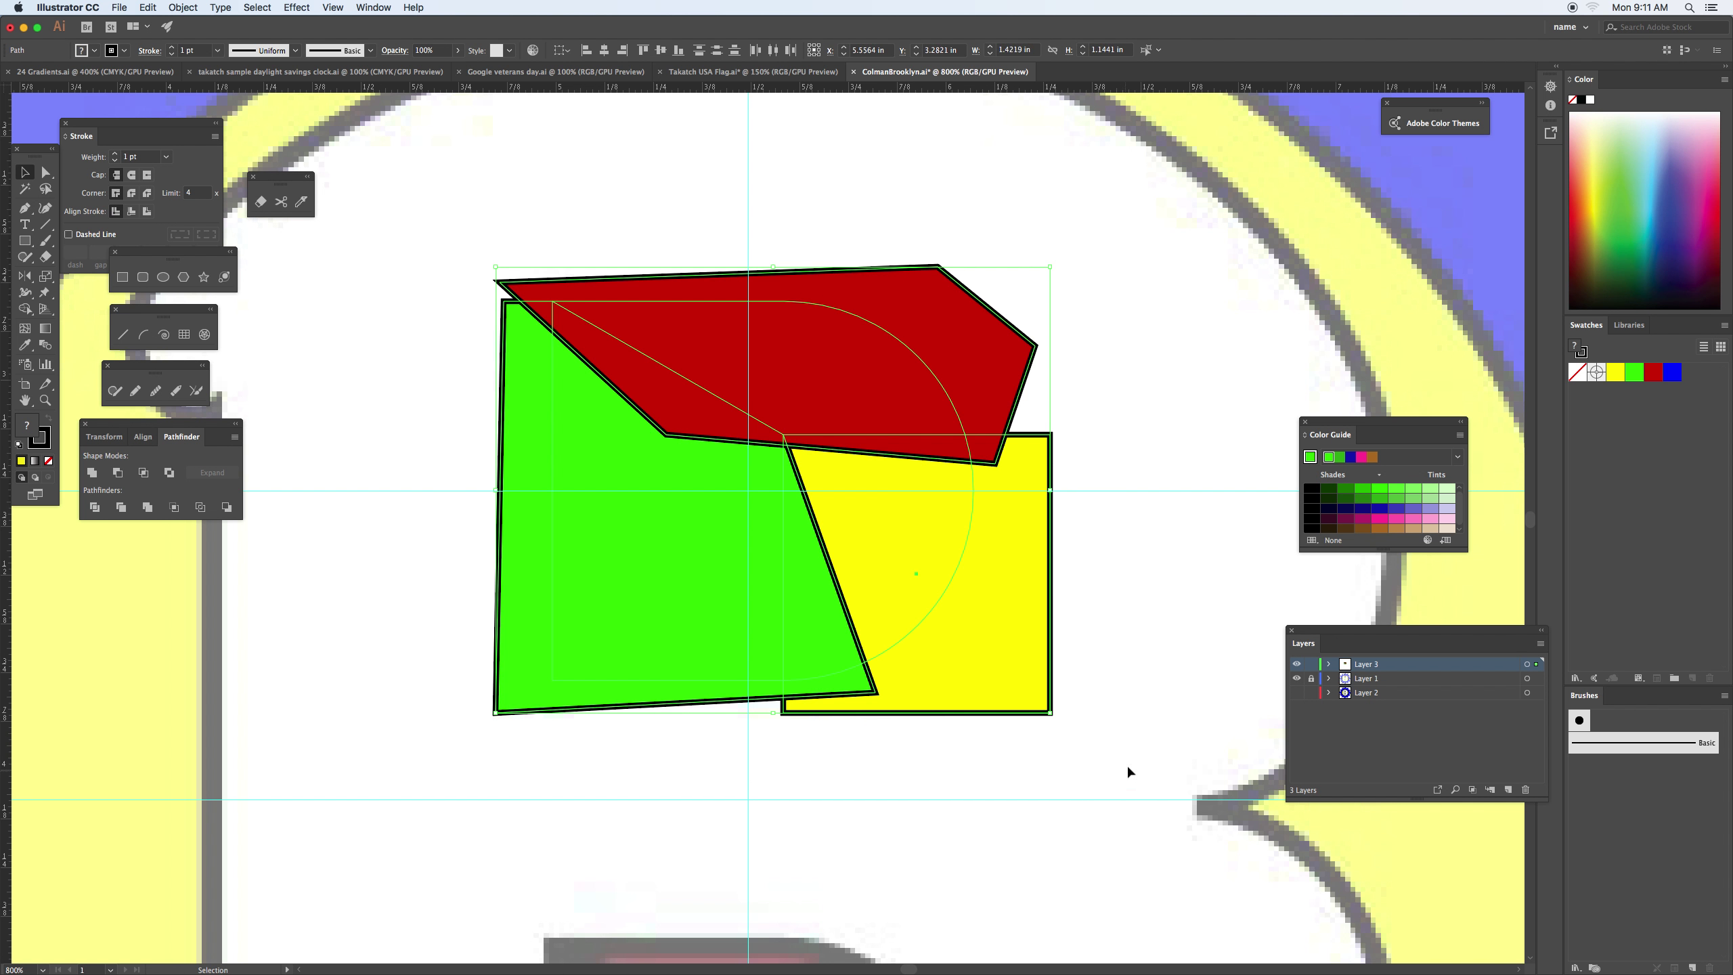
key("shift+m")
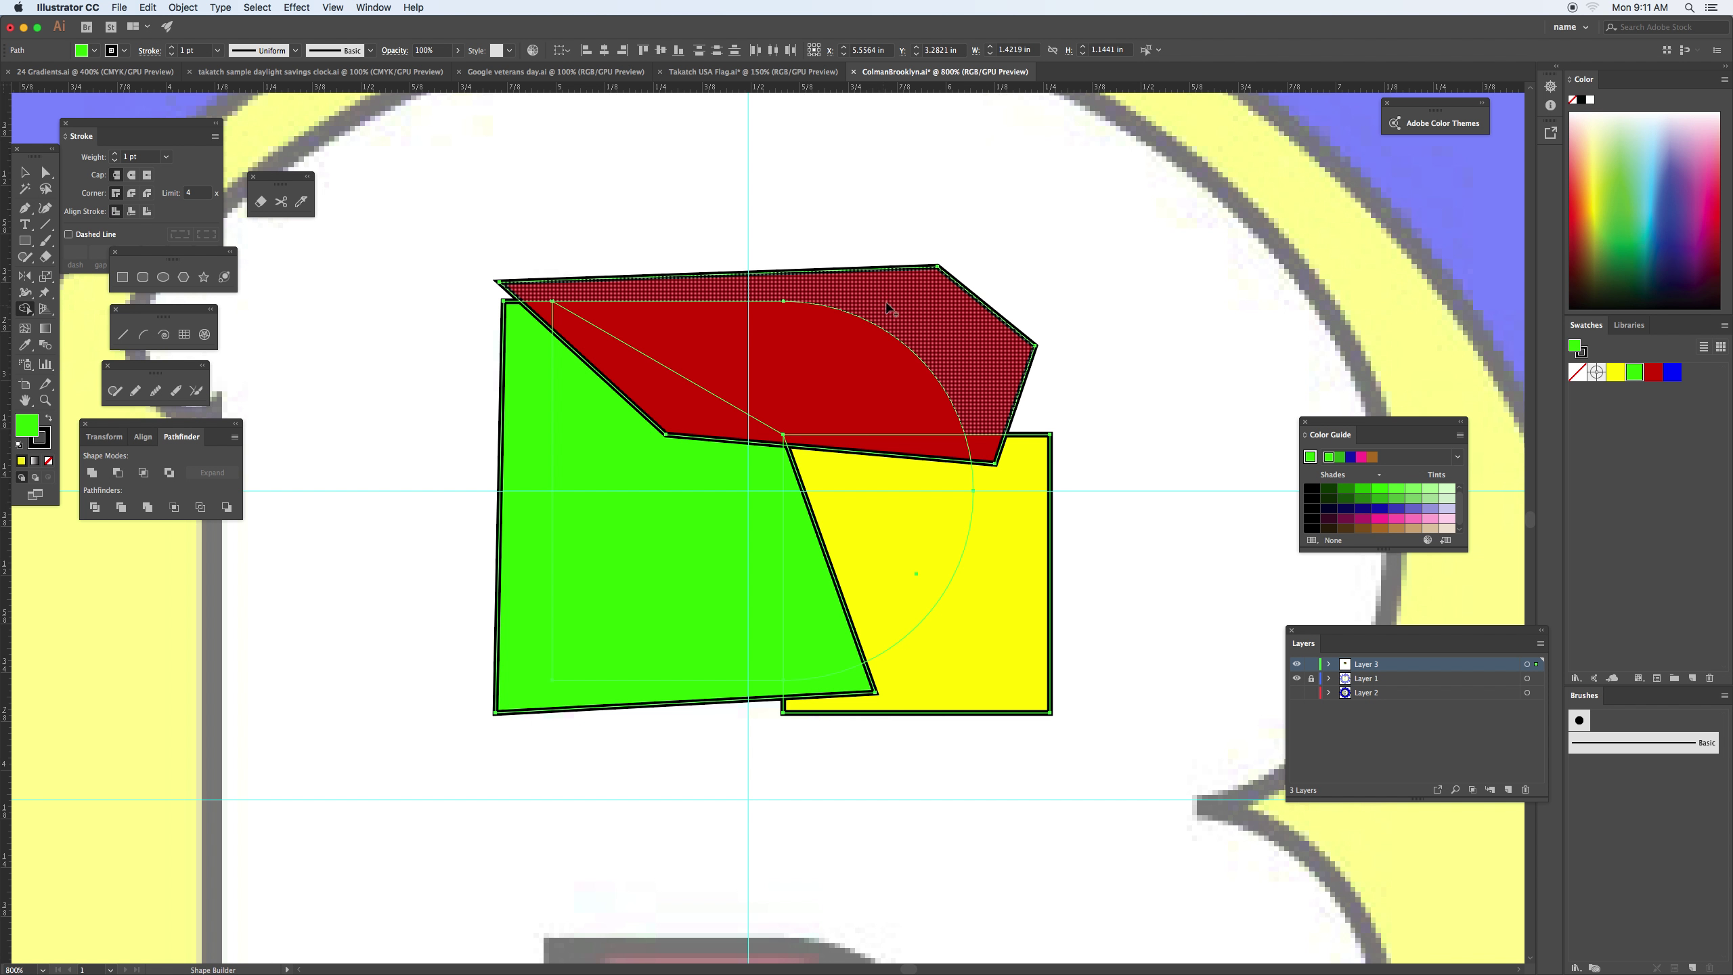
left_click(893, 306, "alt")
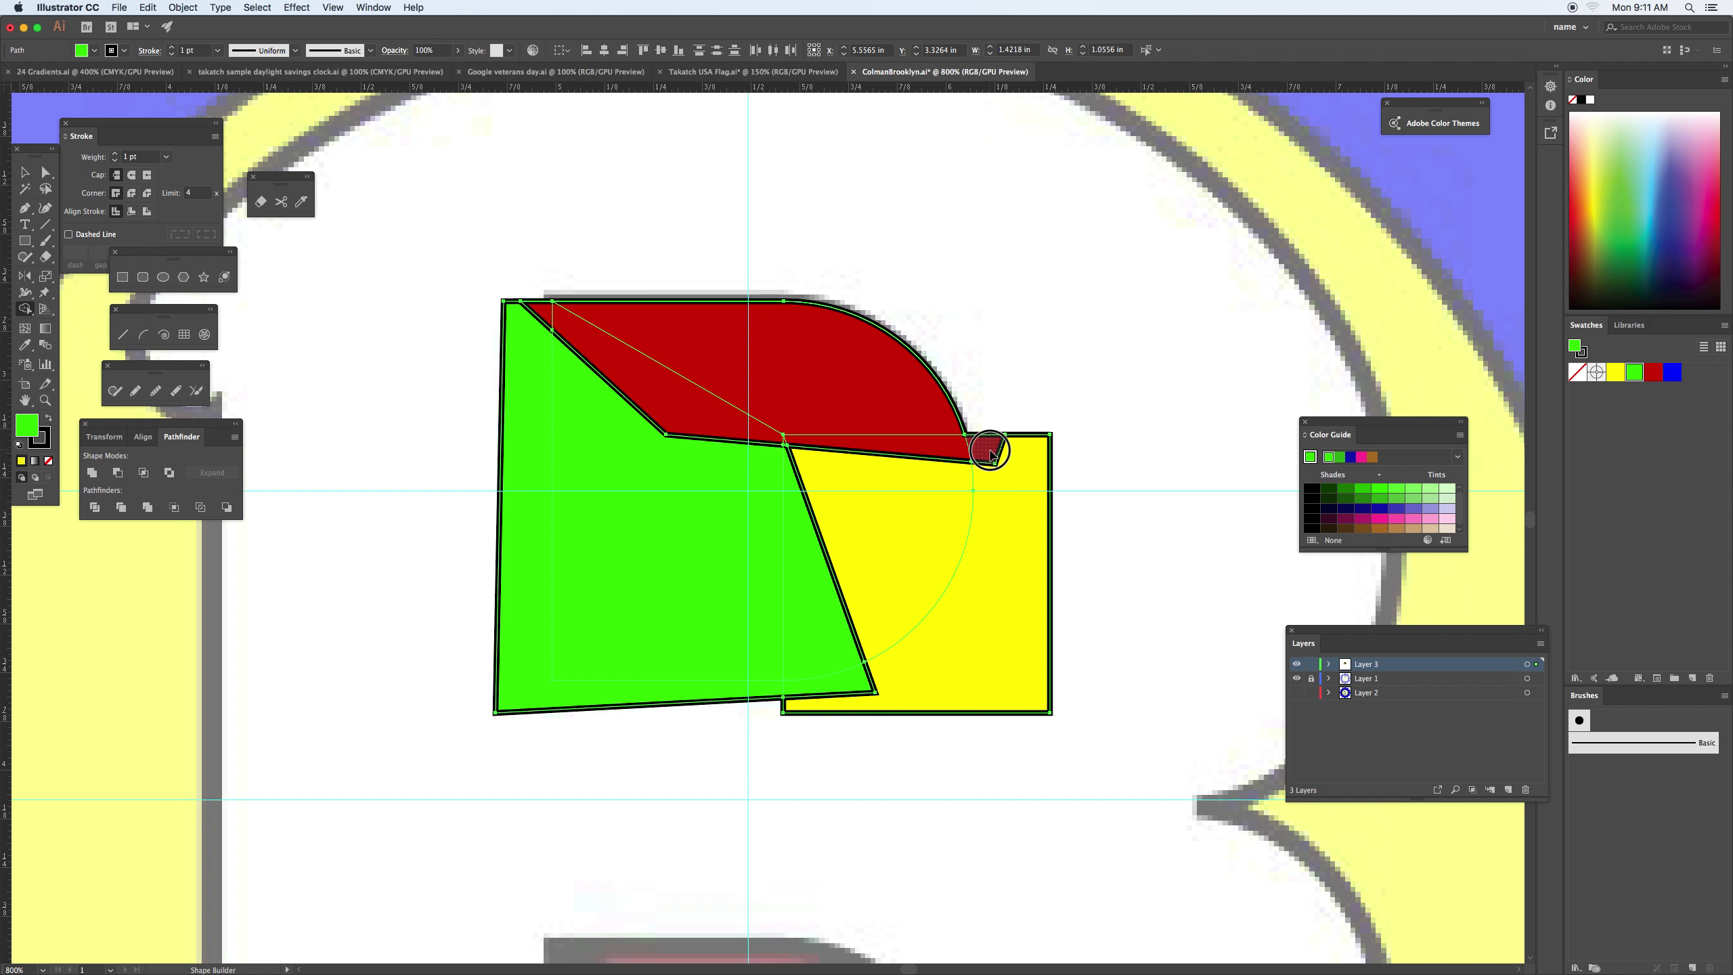
left_click(1010, 536, "alt")
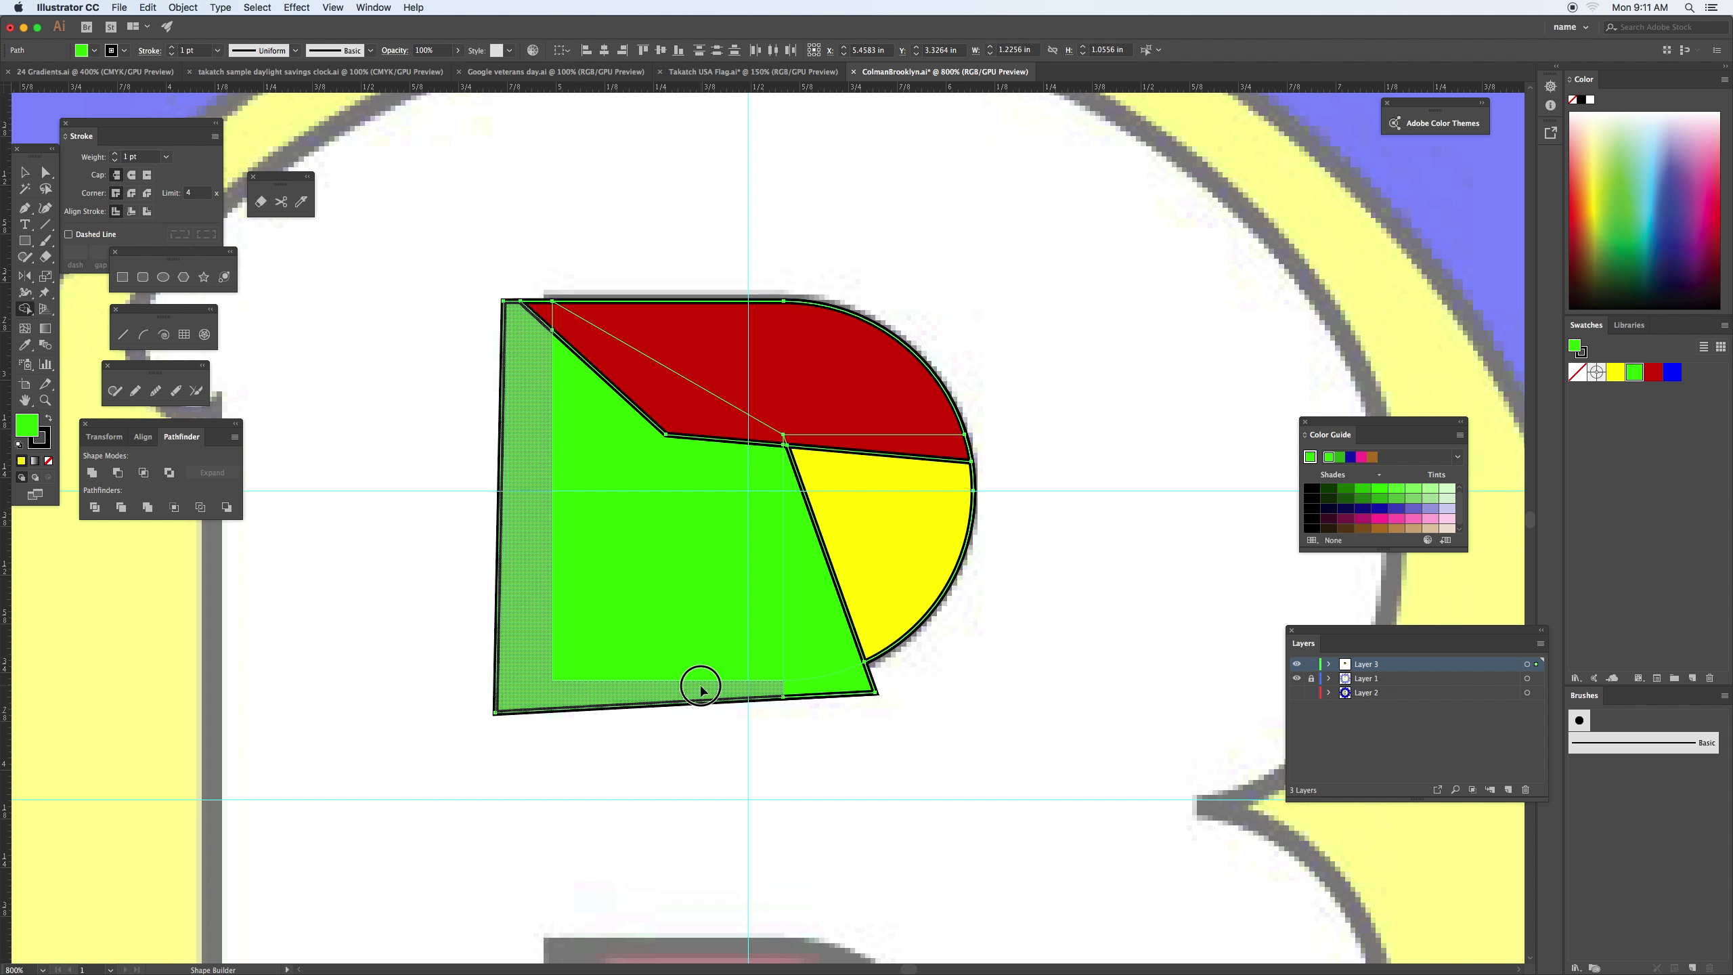
left_click(701, 689, "alt")
left_click(798, 689, "alt")
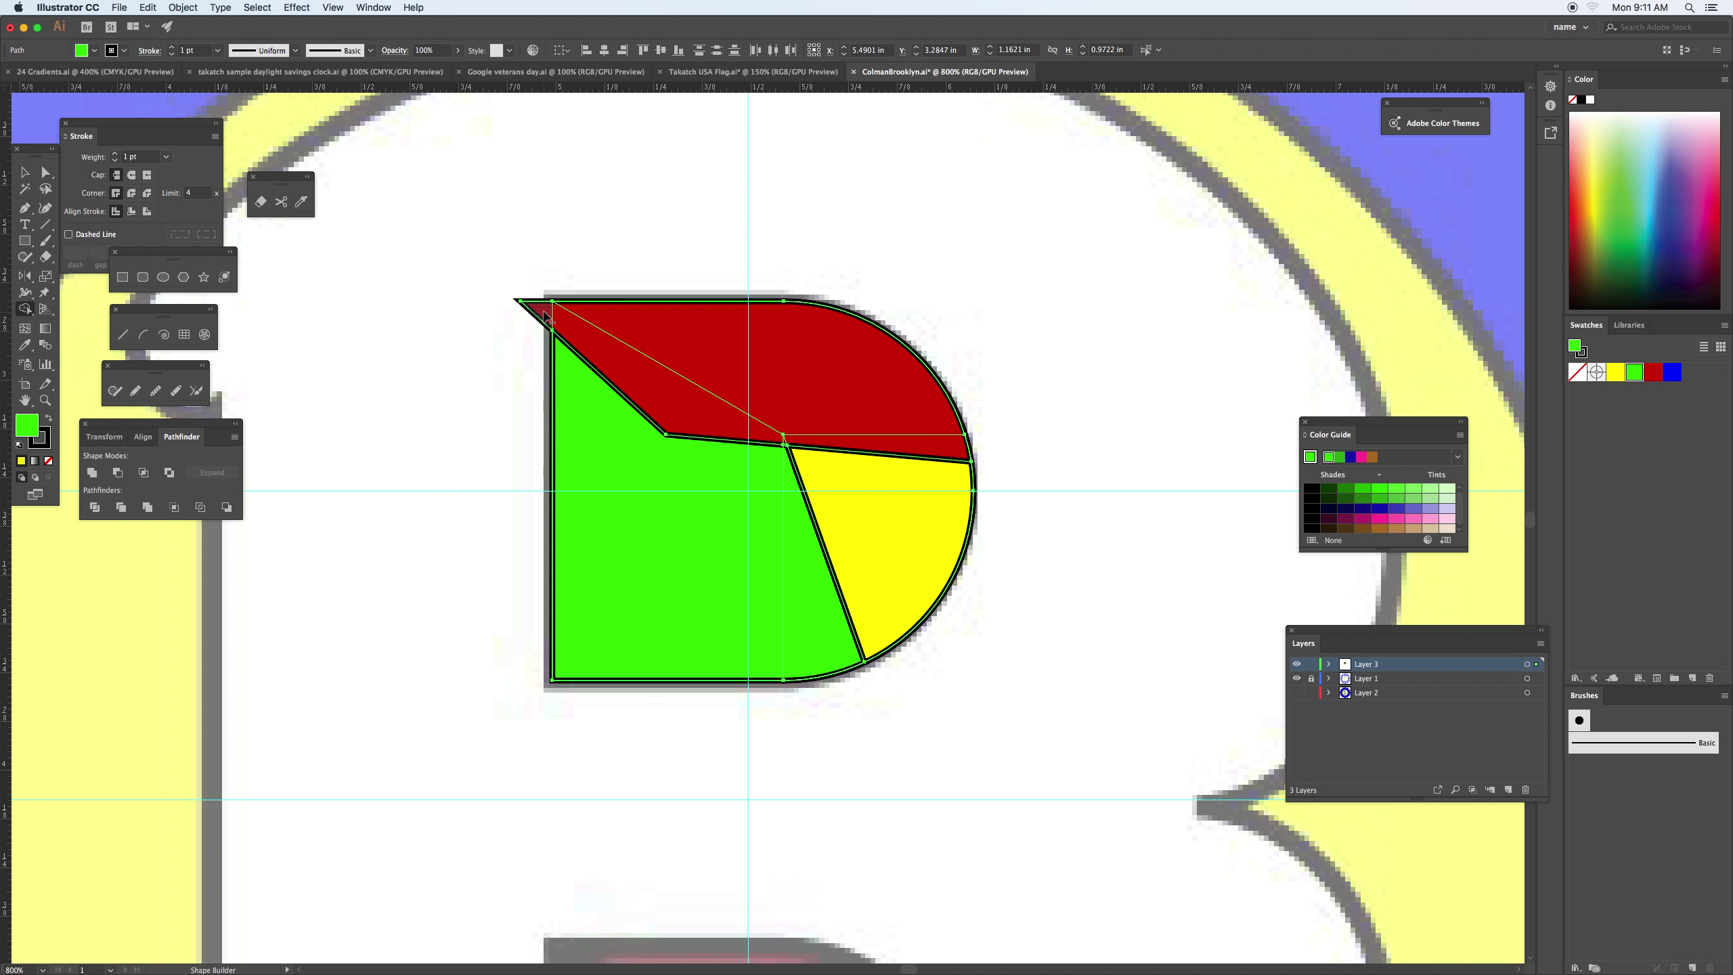
left_click(546, 315, "alt")
Try merging the pieces of the red section, and undo the merge and the last corner removal
mouse_move(682, 329)
left_mouse_down()
mouse_move(707, 399)
mouse_move(855, 414)
mouse_move(867, 443)
left_mouse_up()
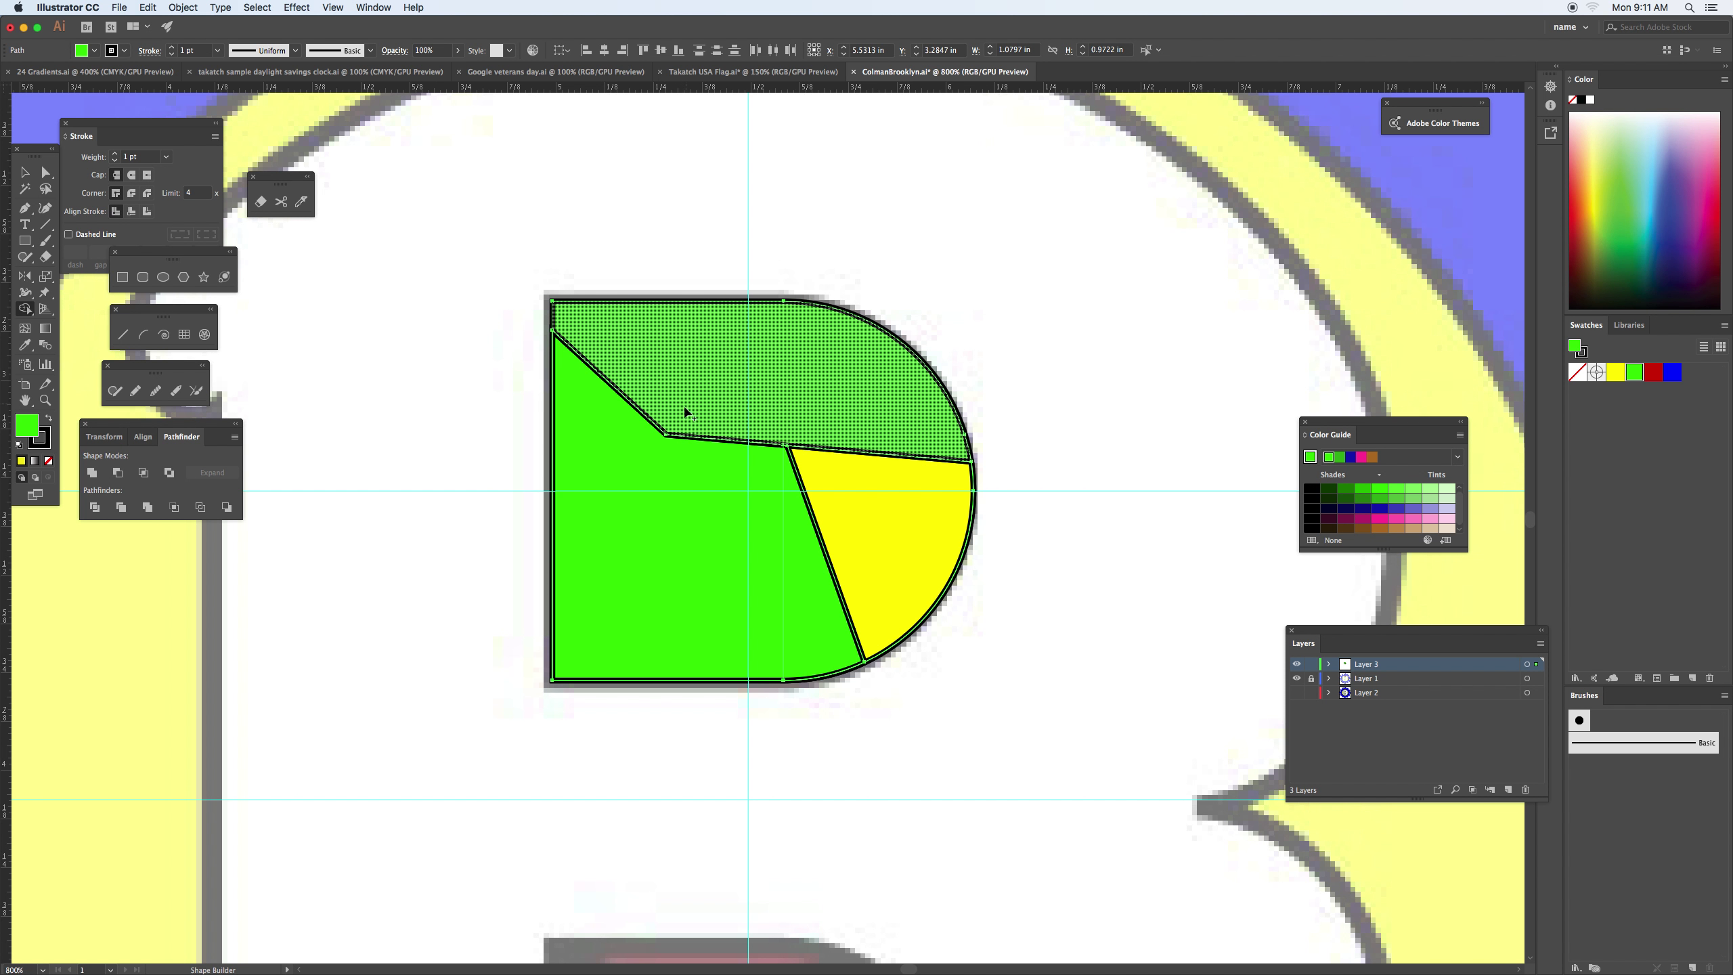
key("super+z")
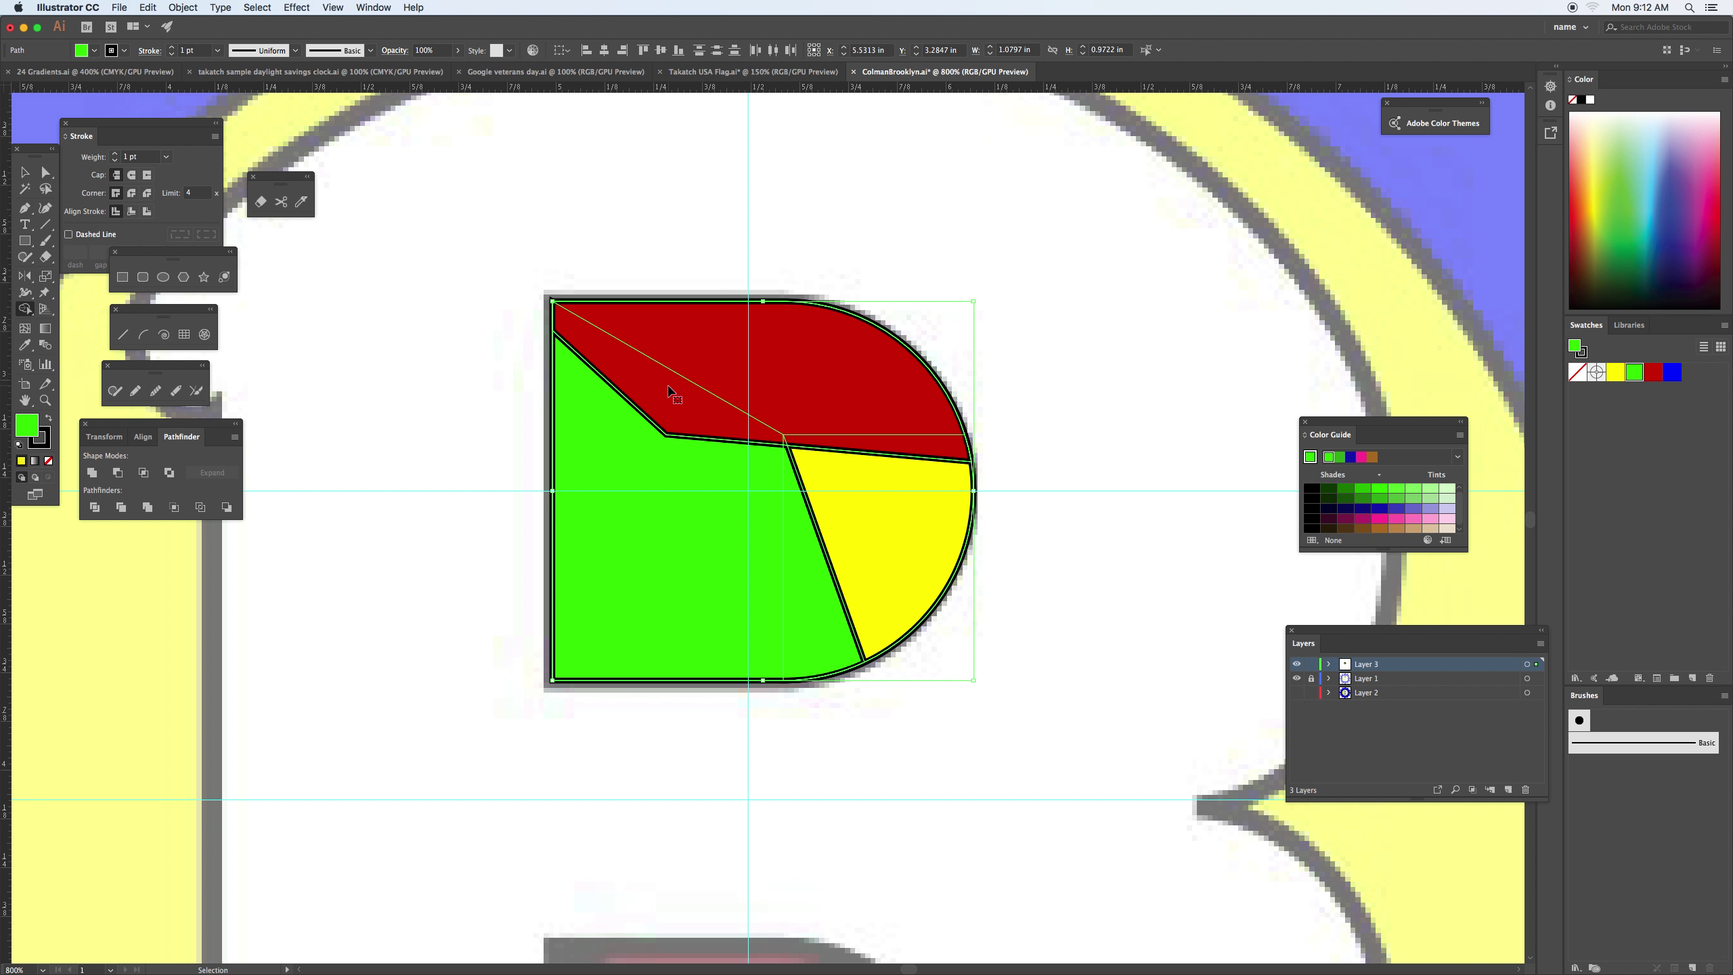
key("super+z")
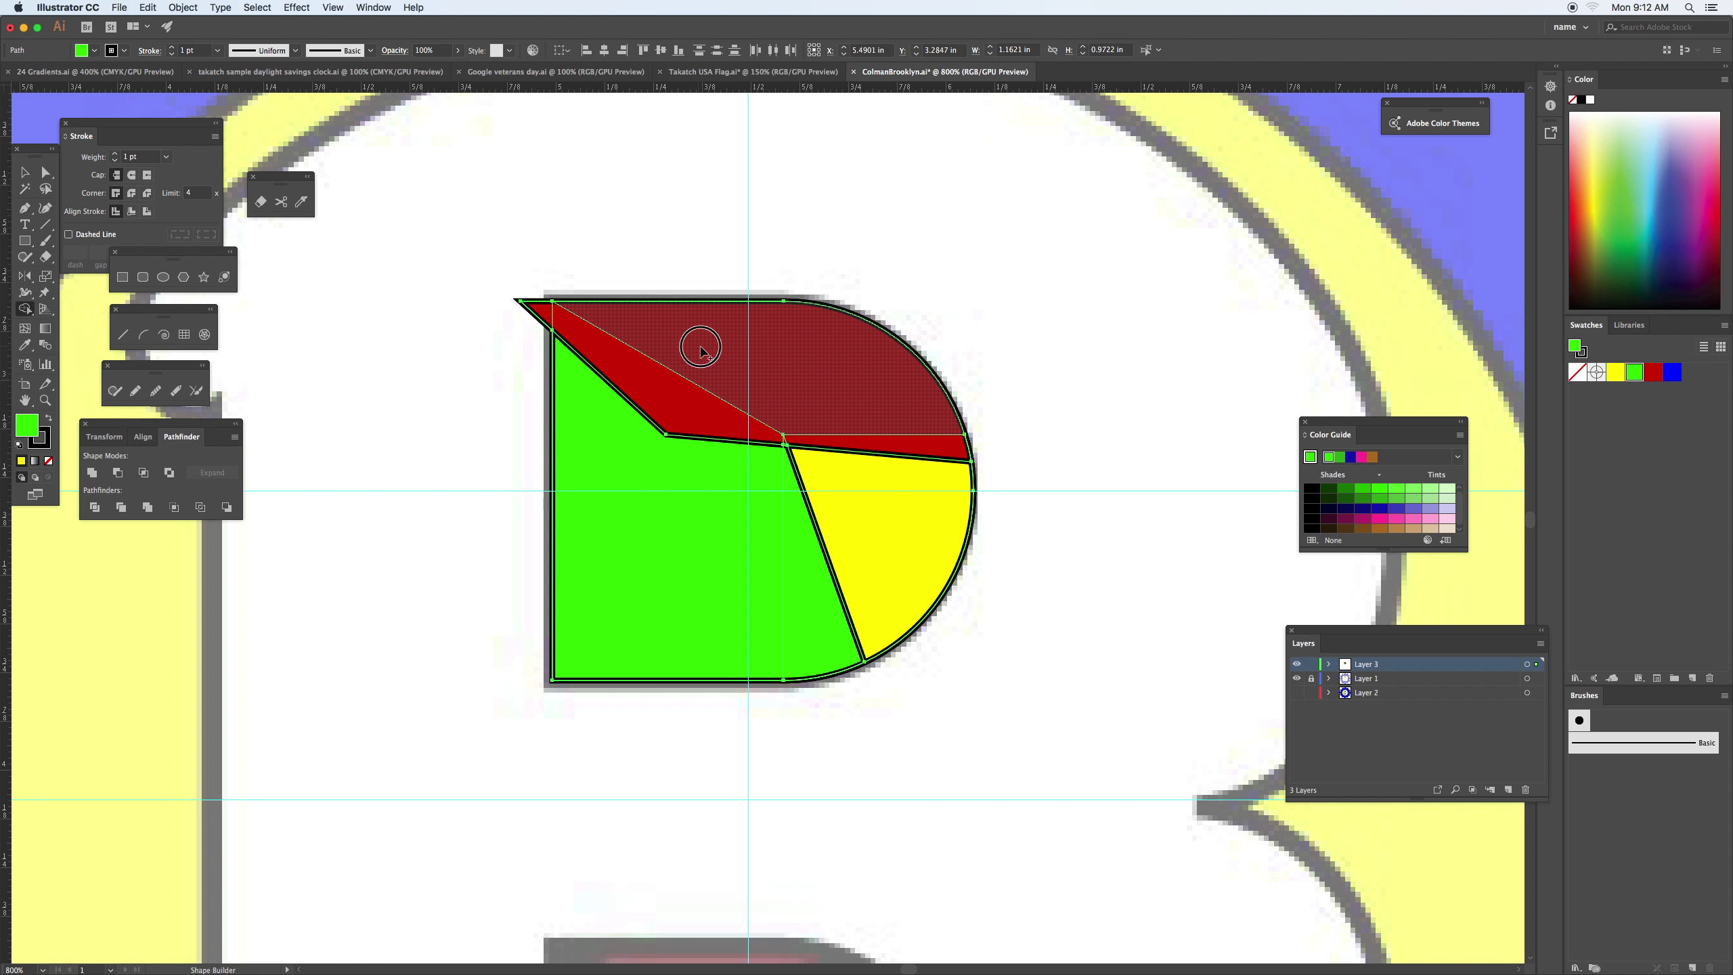
Try to merge the counter's red, green and yellow pieces with the Shape Builder and remove the stray upper-left corner
left_click(898, 440)
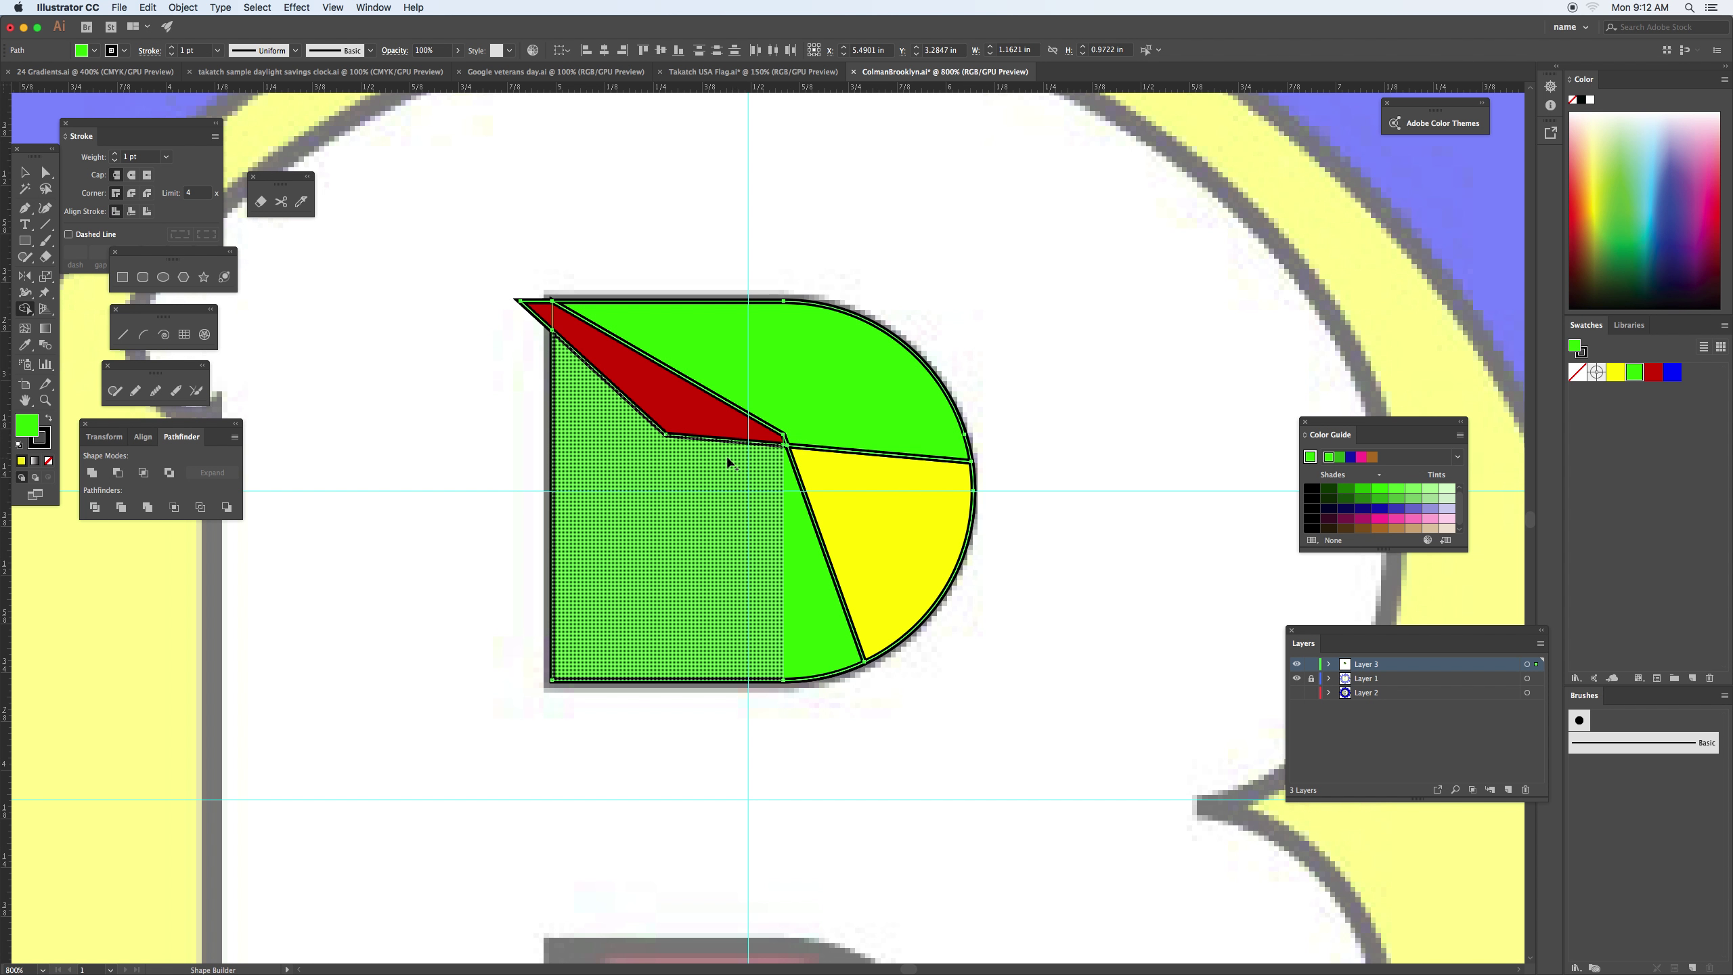
left_click_drag(727, 457, 713, 427)
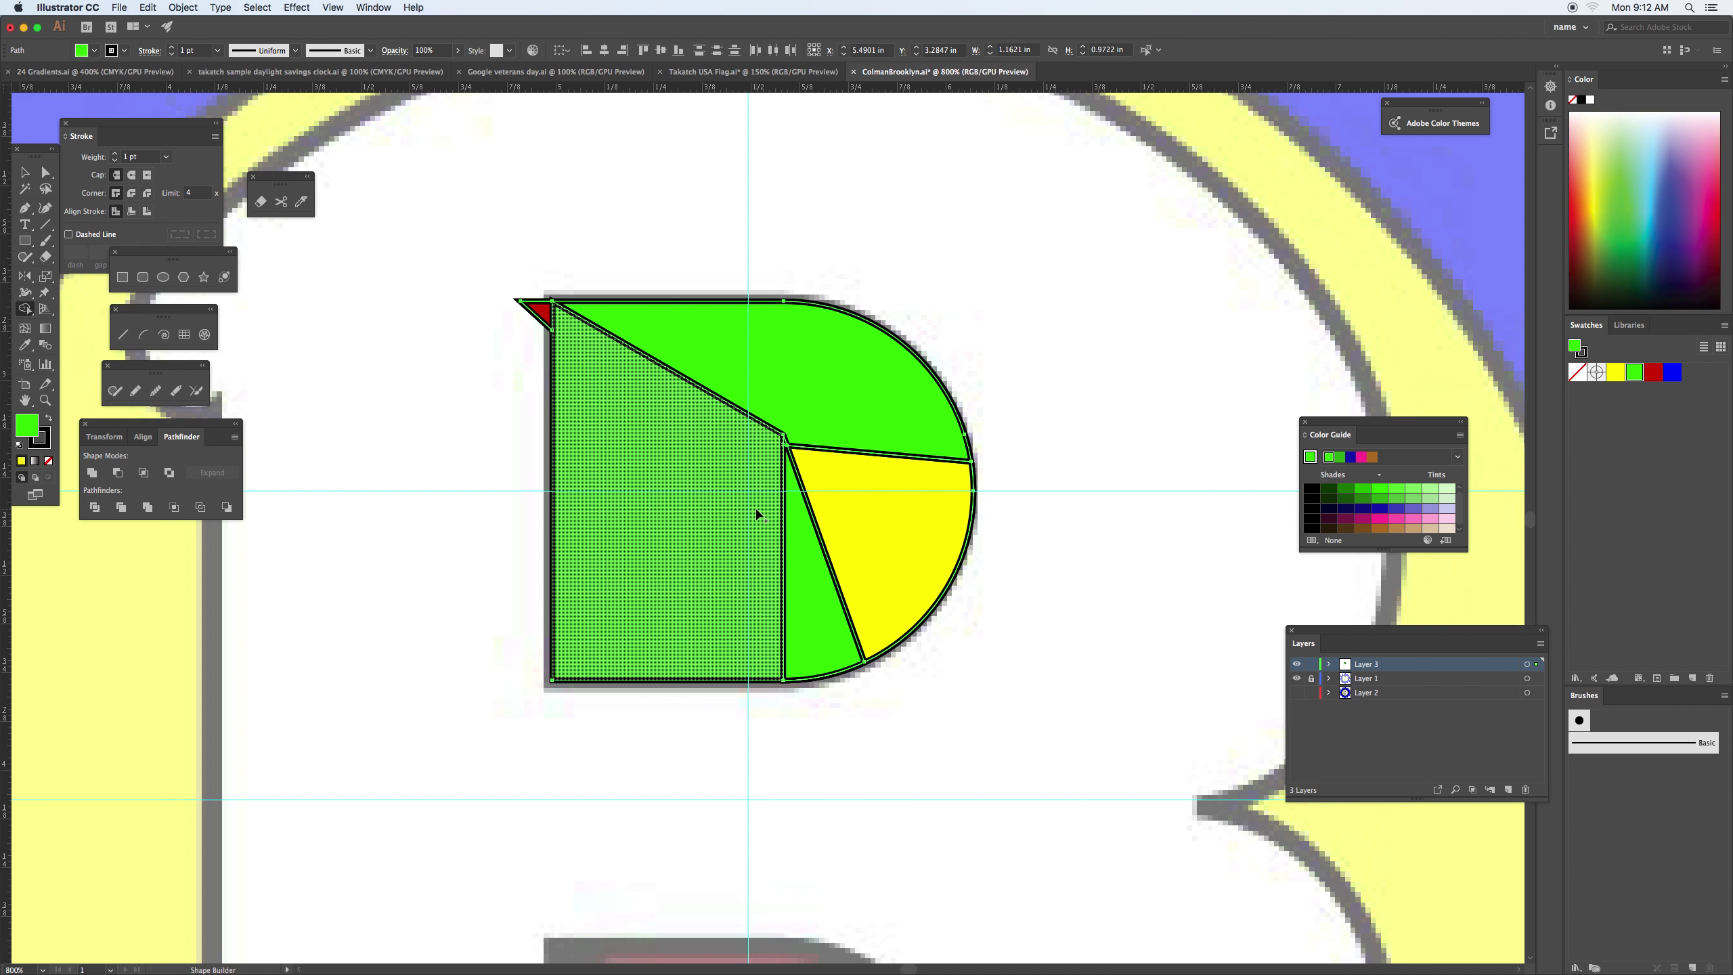
left_click_drag(859, 519, 824, 580)
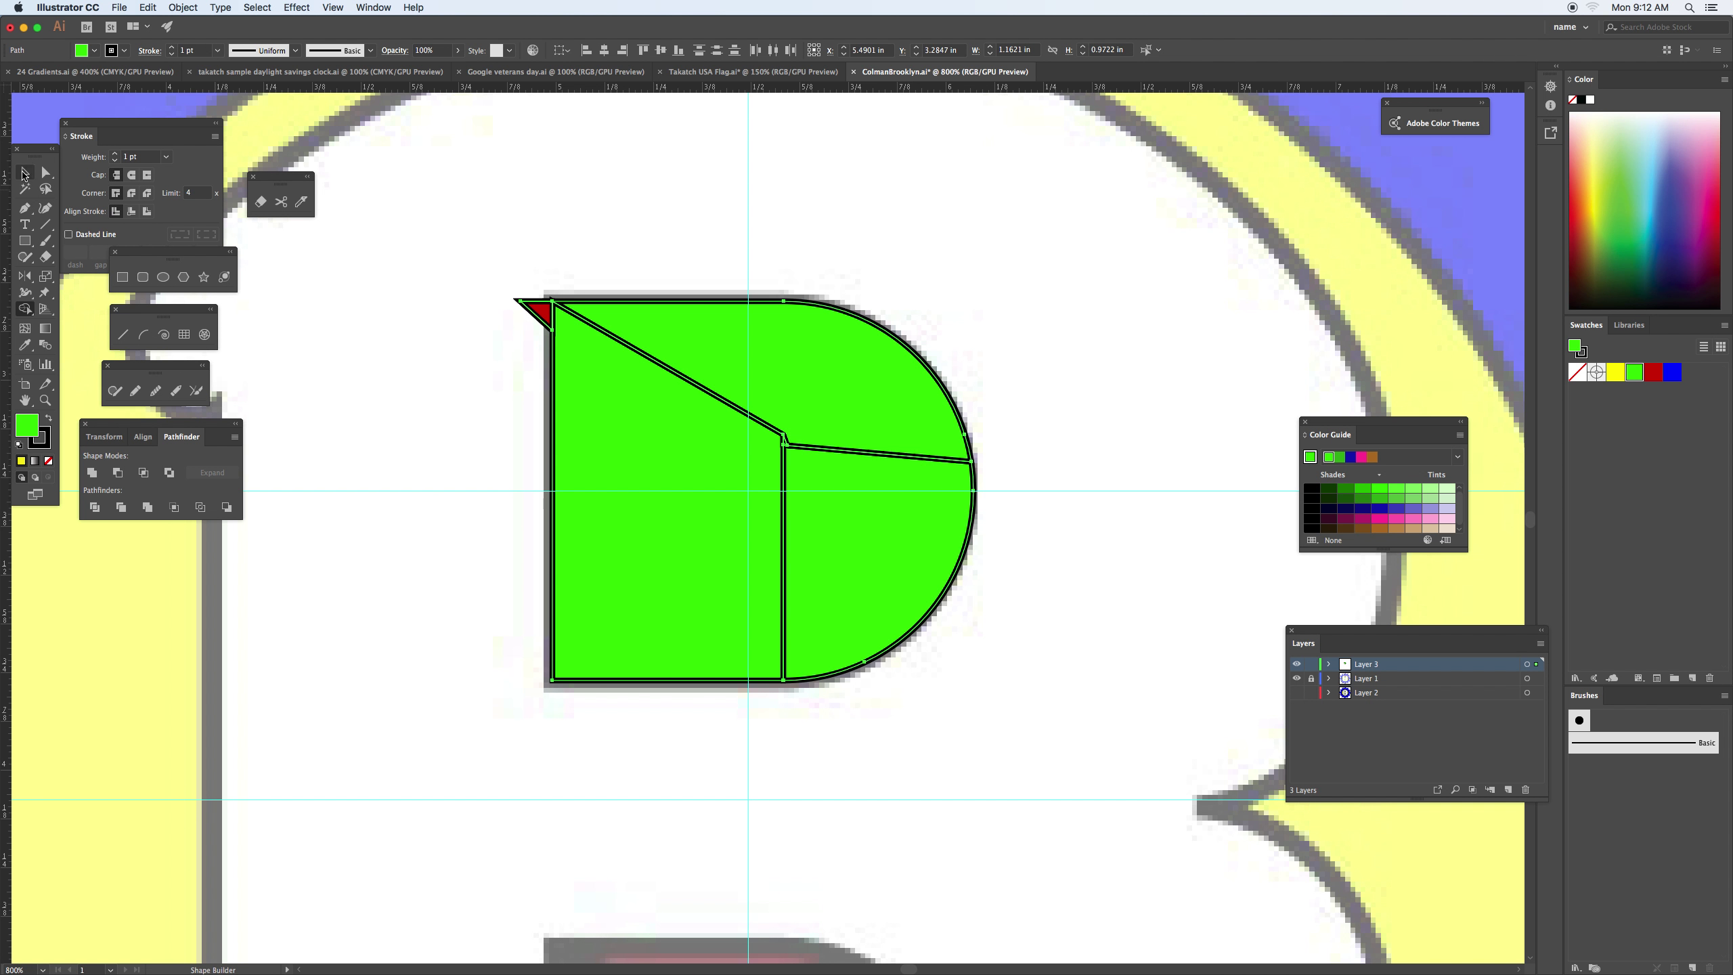
left_click(24, 172)
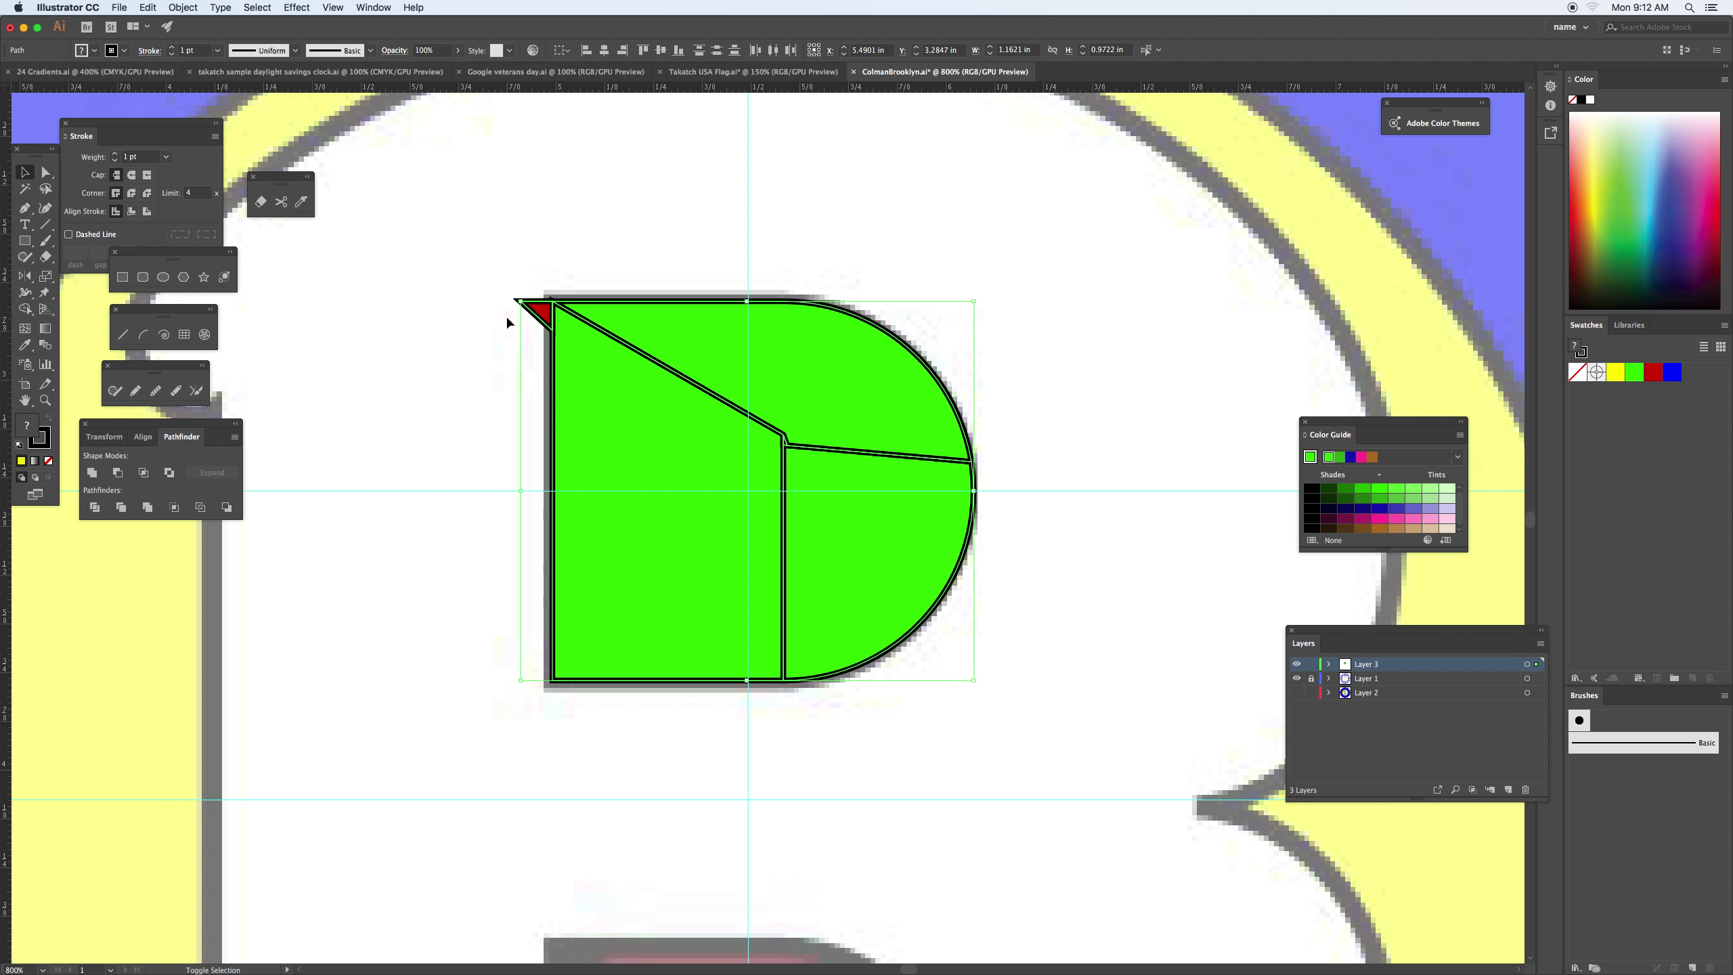
key("shift+m")
left_click(542, 316, "alt")
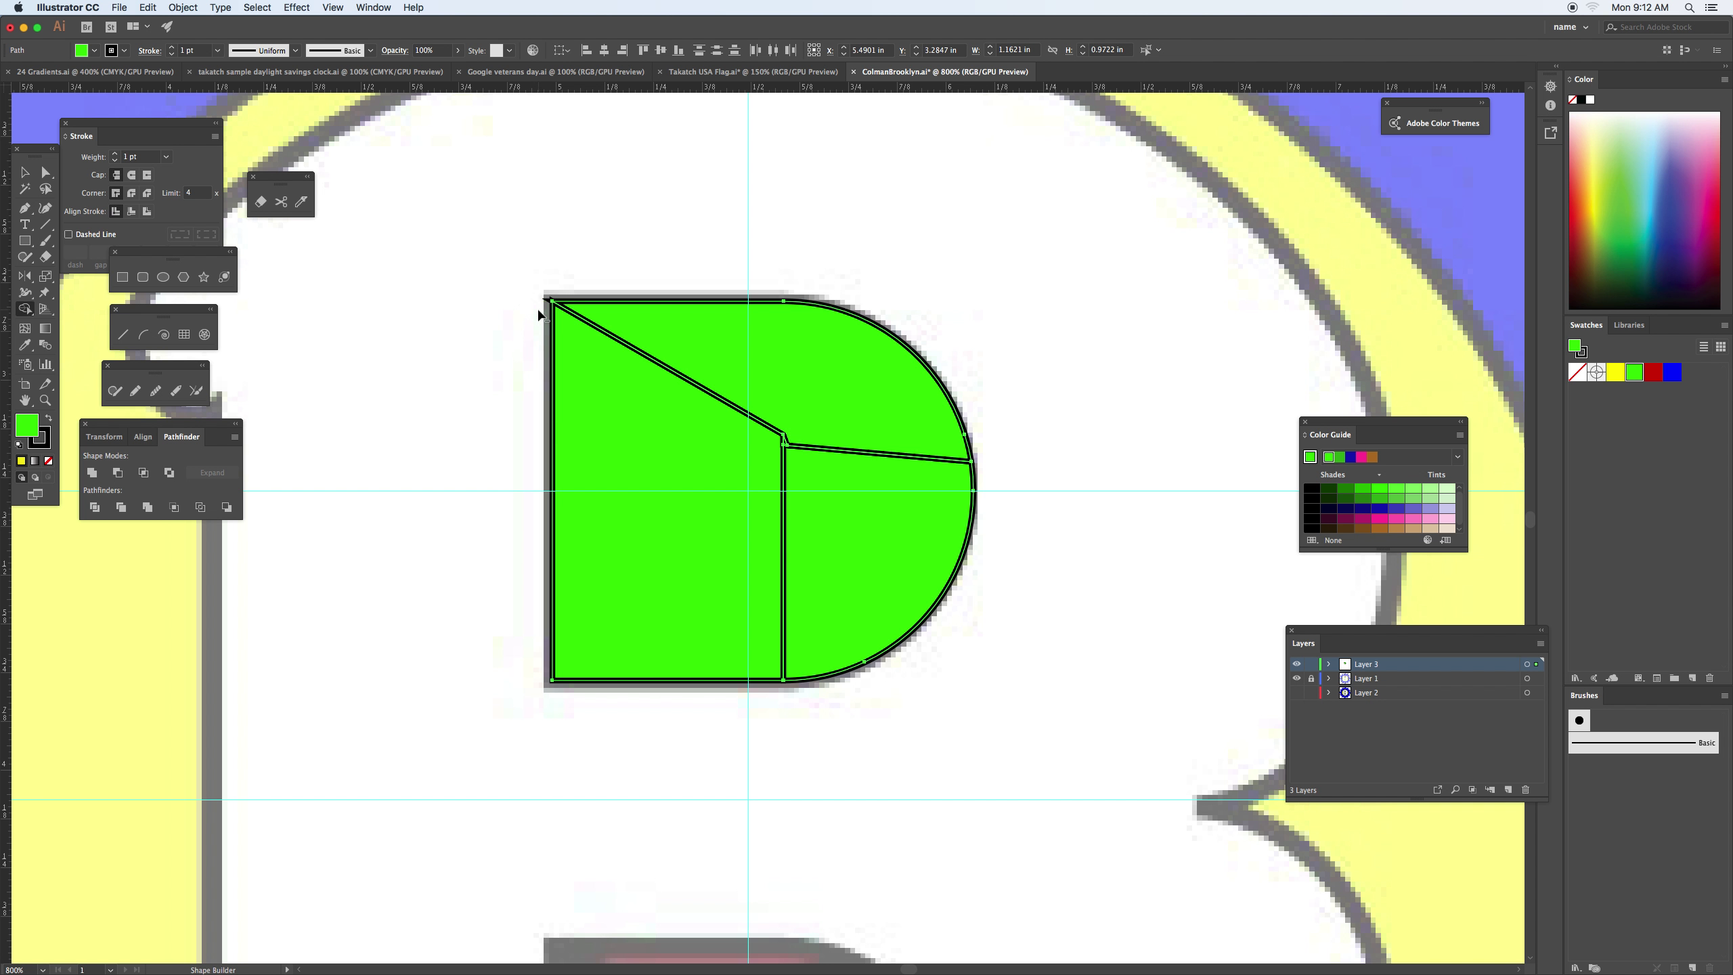
left_click(22, 174)
left_click(574, 359)
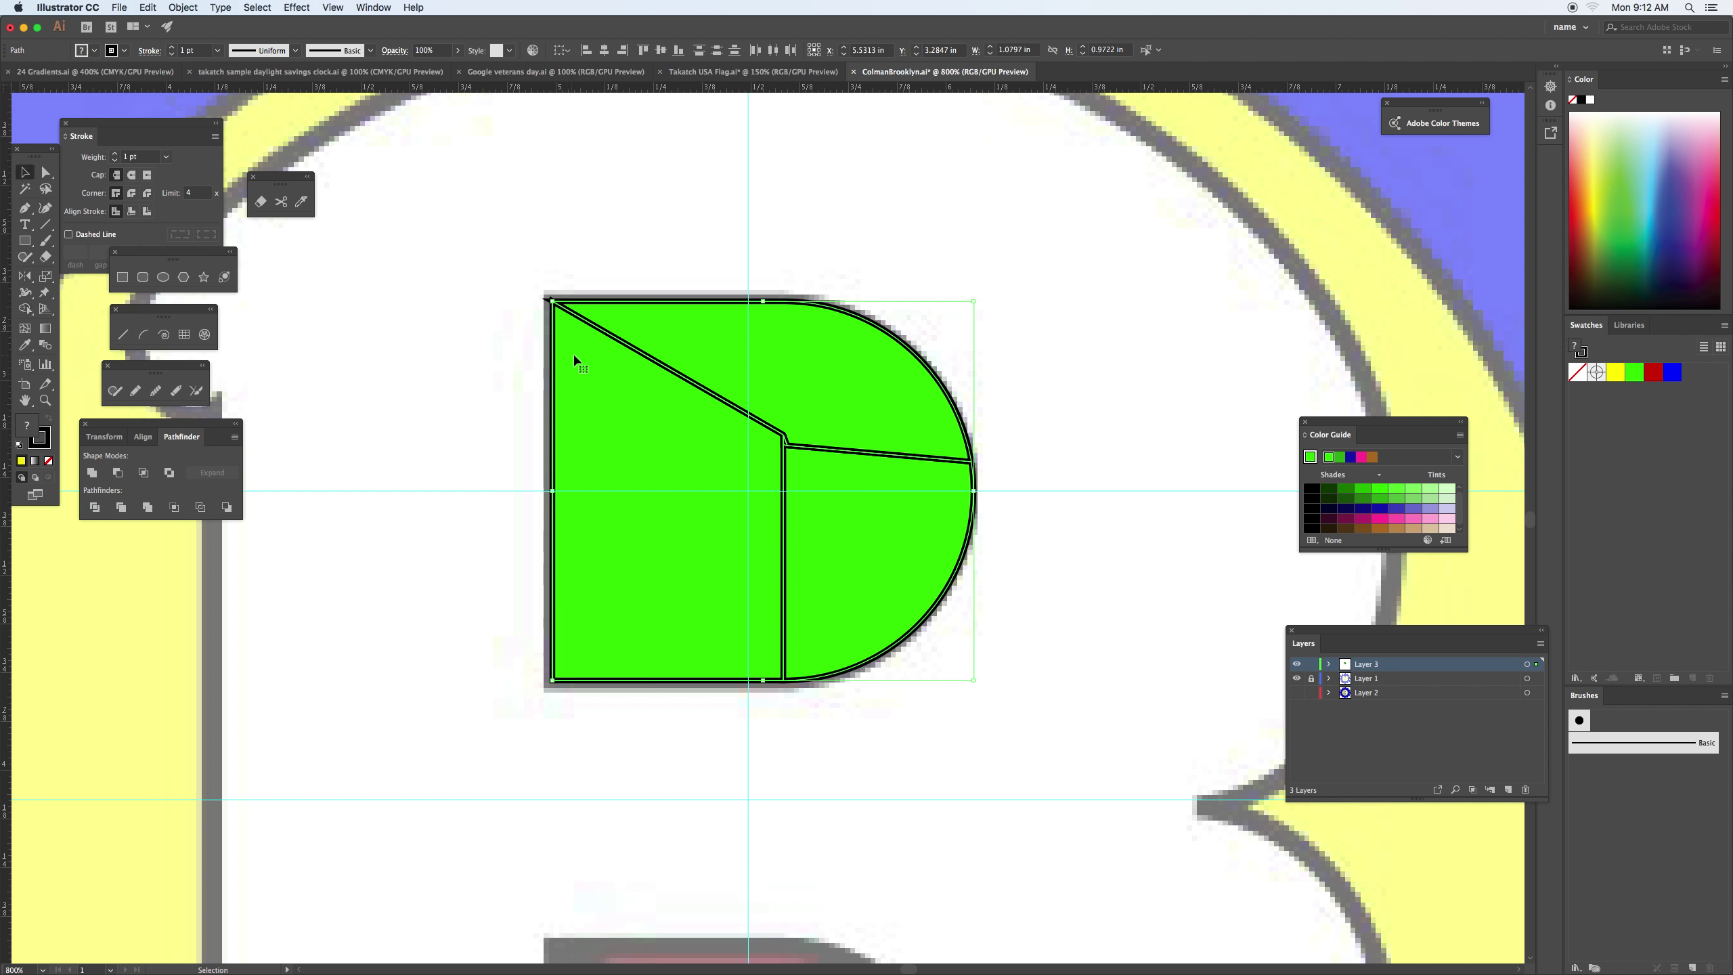
key("super+minus")
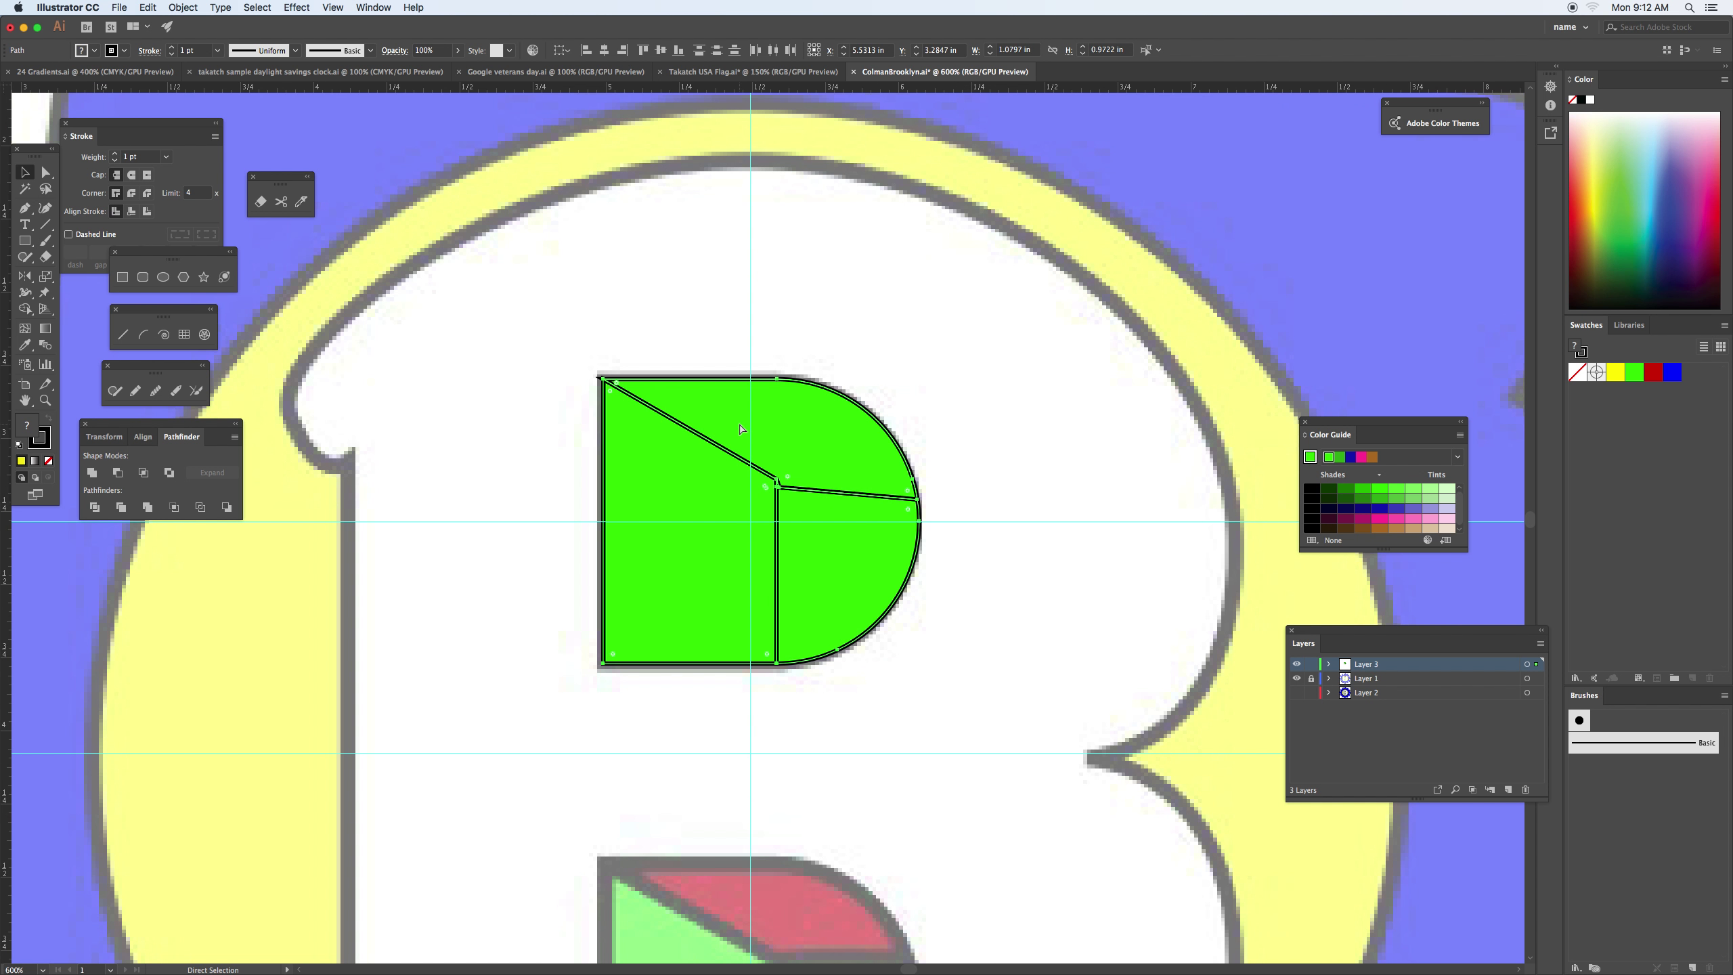
key("super+minus")
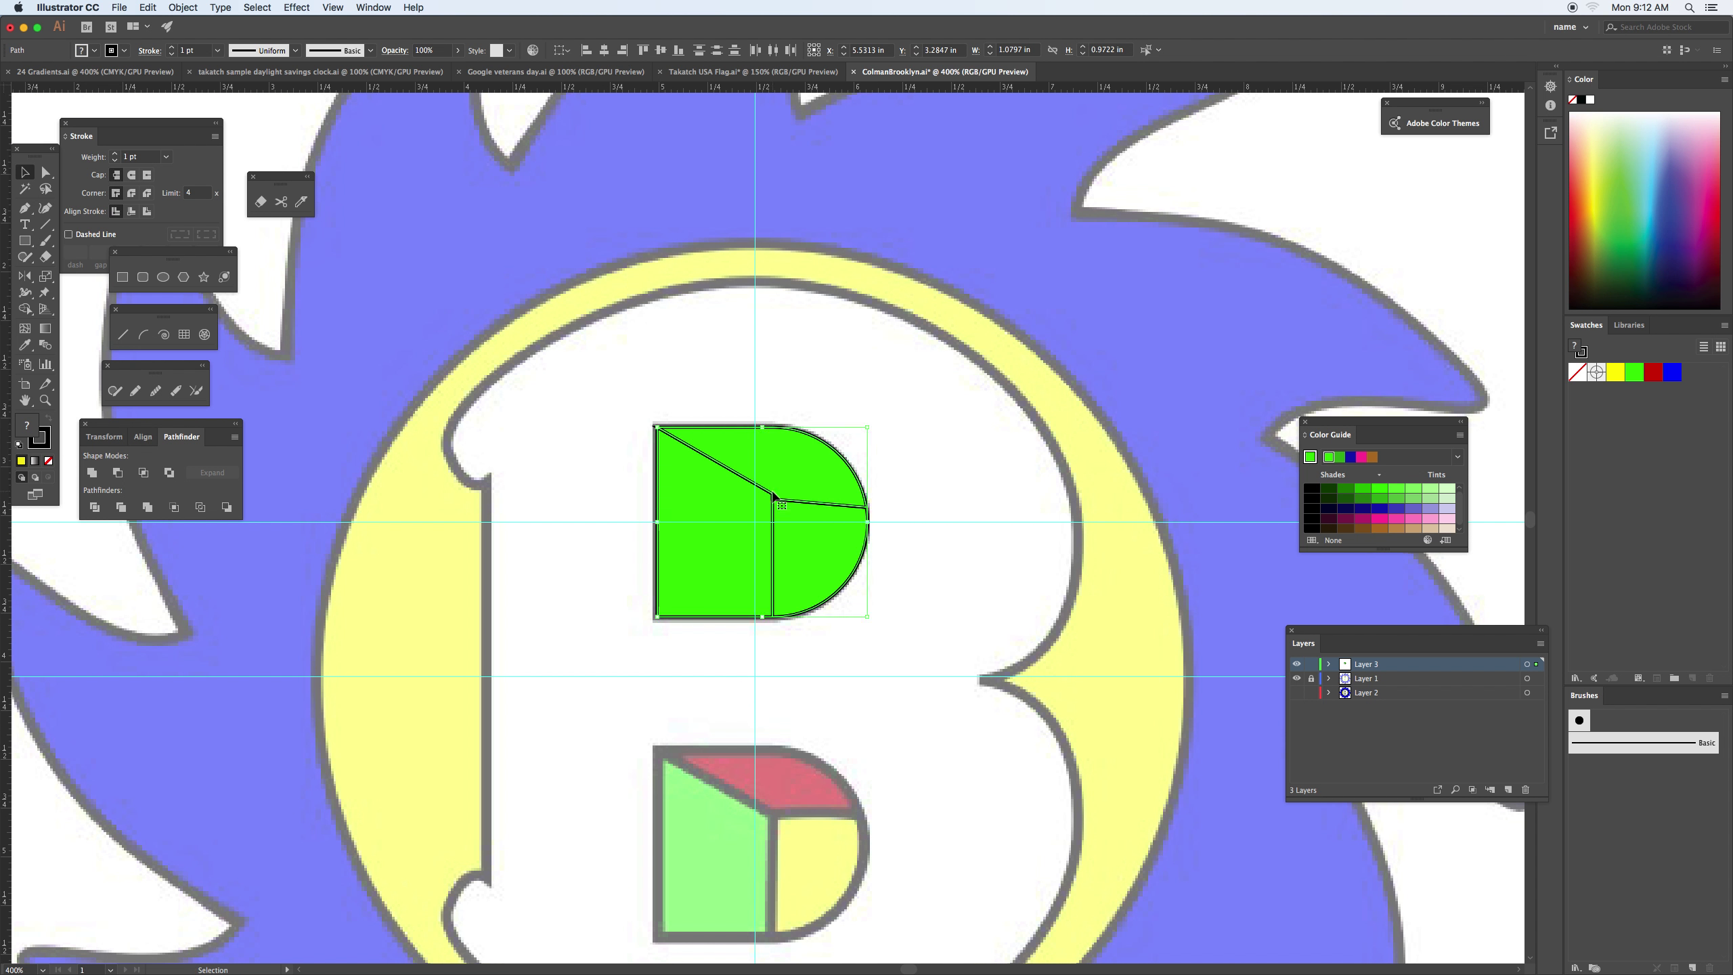
mouse_move(775, 496)
left_mouse_down()
mouse_move(808, 498)
mouse_move(813, 458)
left_mouse_up()
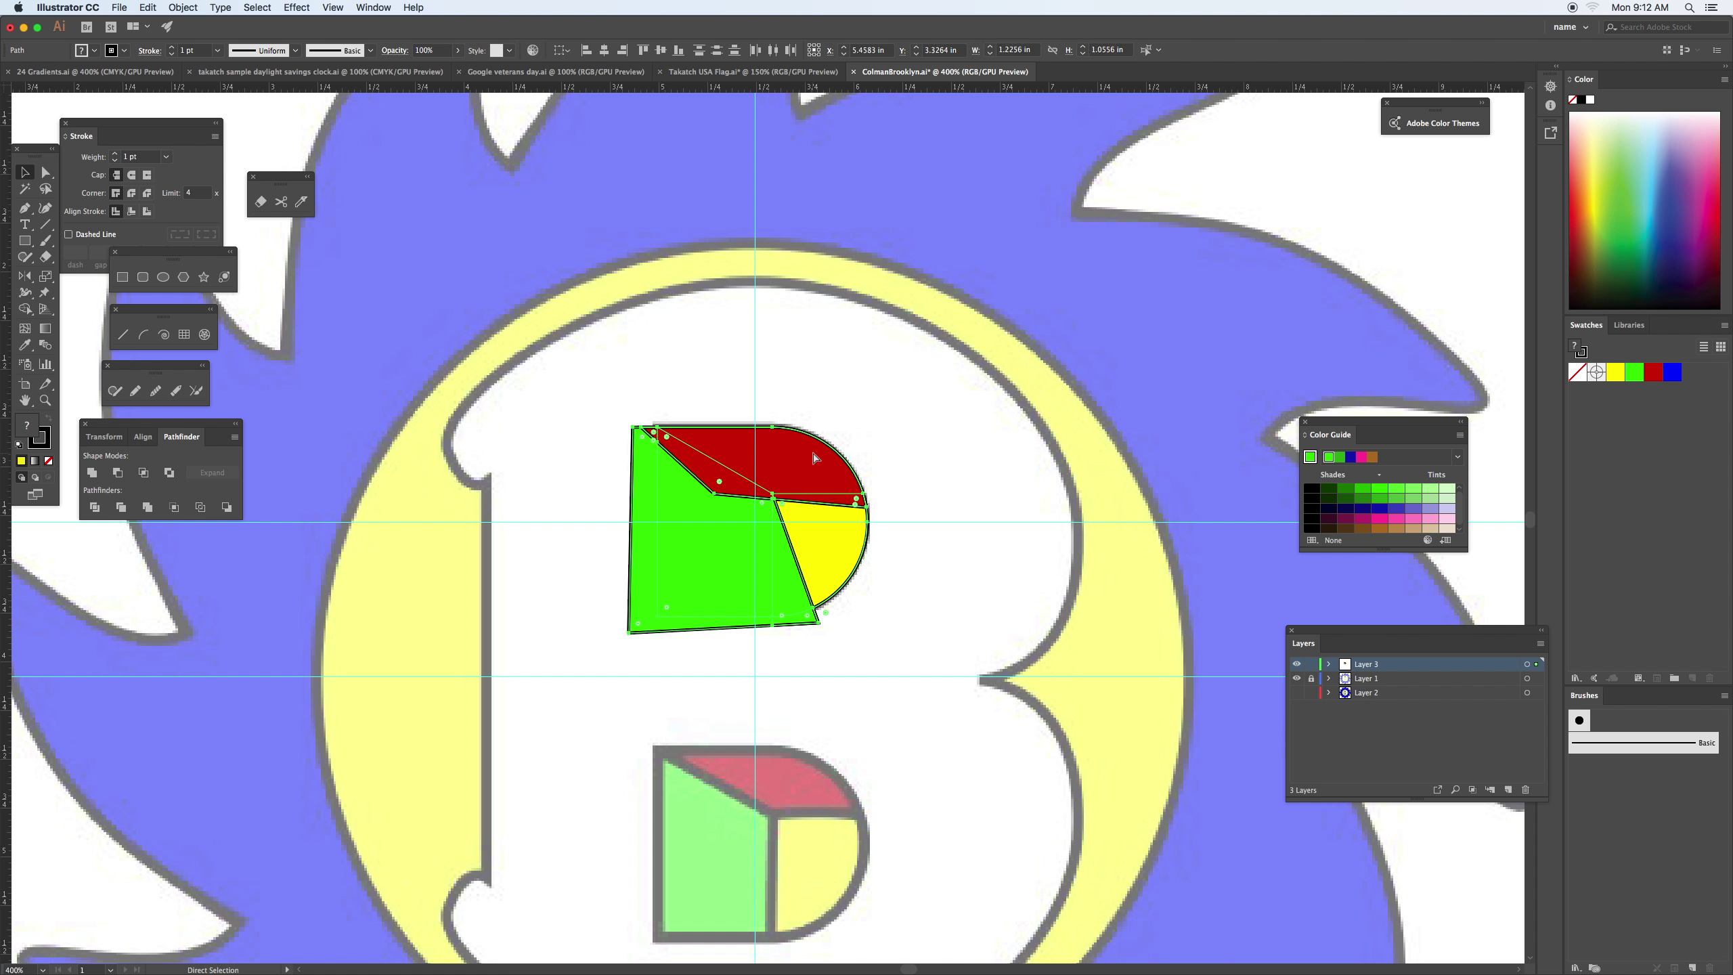
Undo the Shape Builder merges and trims and the green fill, back to the untrimmed counter shapes
key("super+z")
key("super+z")
key("super+z")
key("super+z")
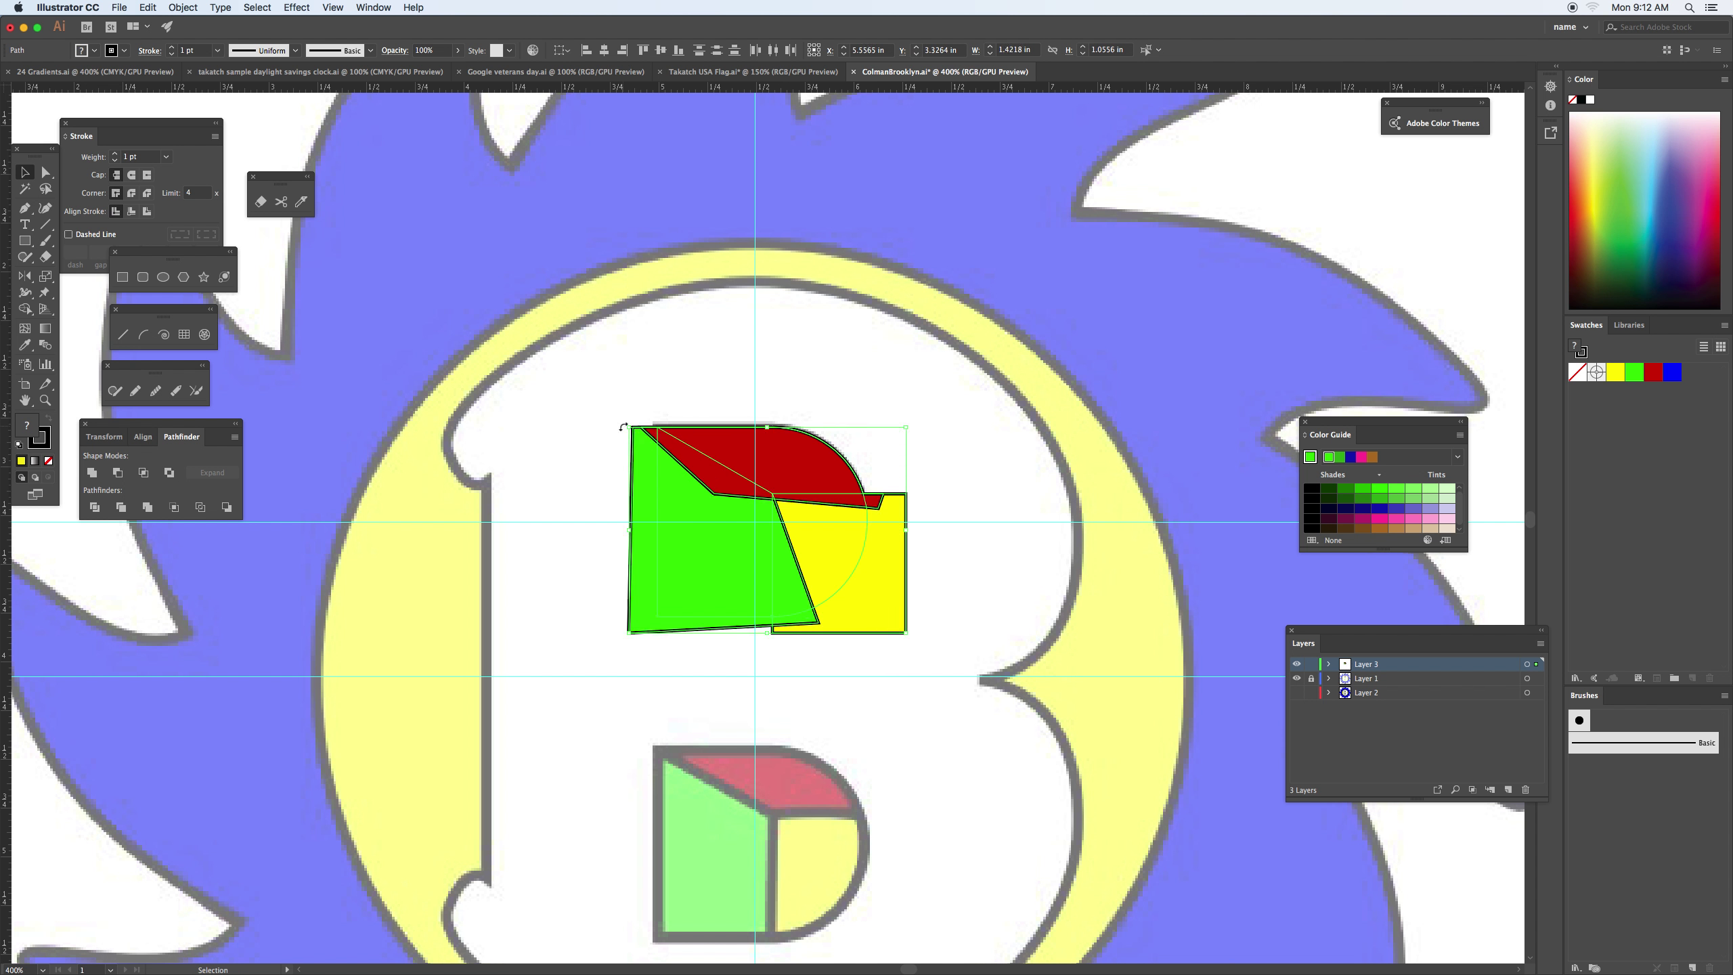
key("v")
key("super+z")
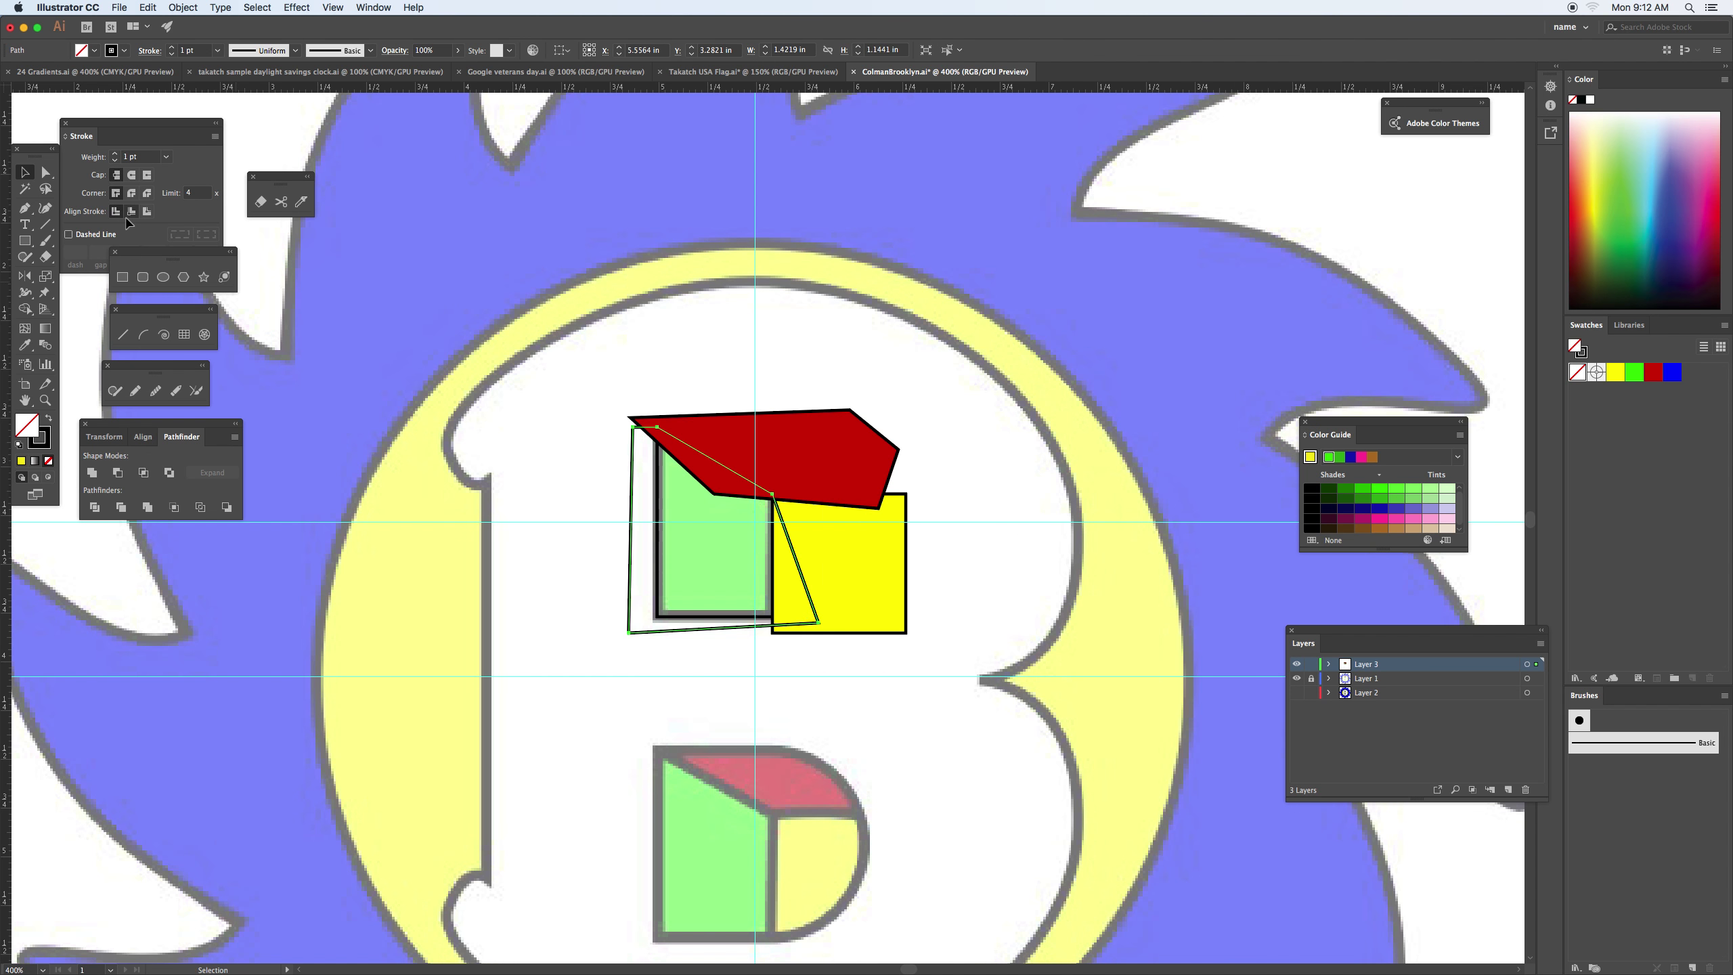
Select all the upper counter shapes and remove every part outside the D outline with the Shape Builder
left_click(600, 423)
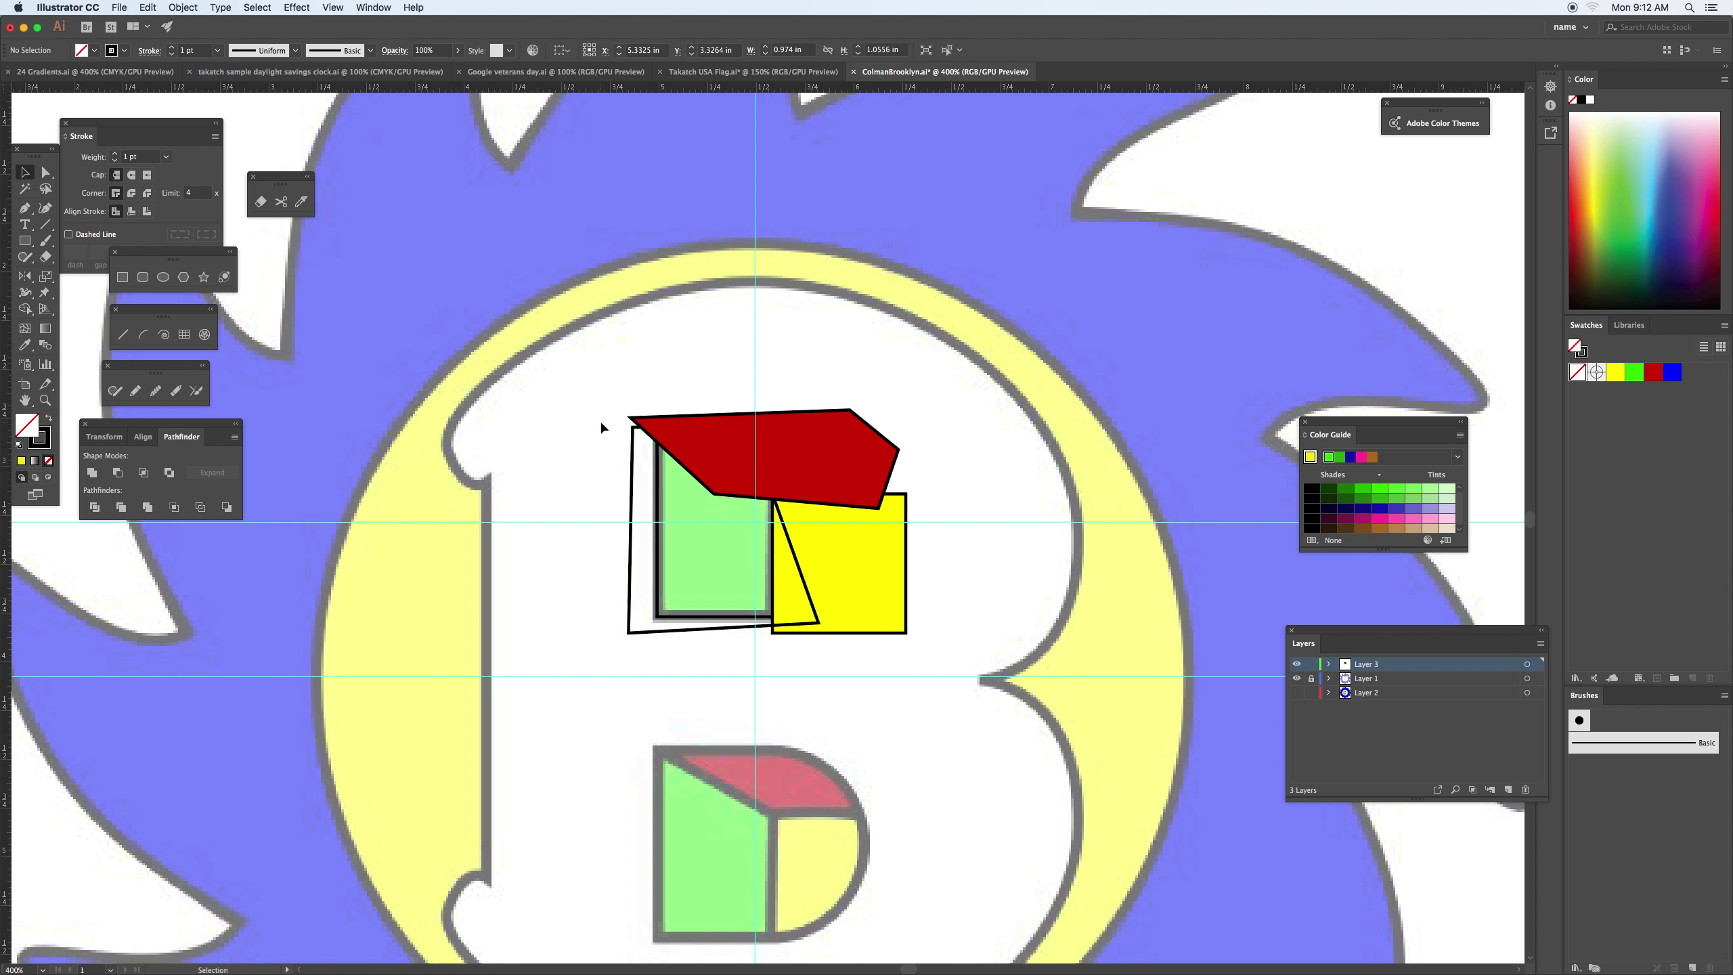
left_click_drag(591, 393, 955, 658)
key("shift+m")
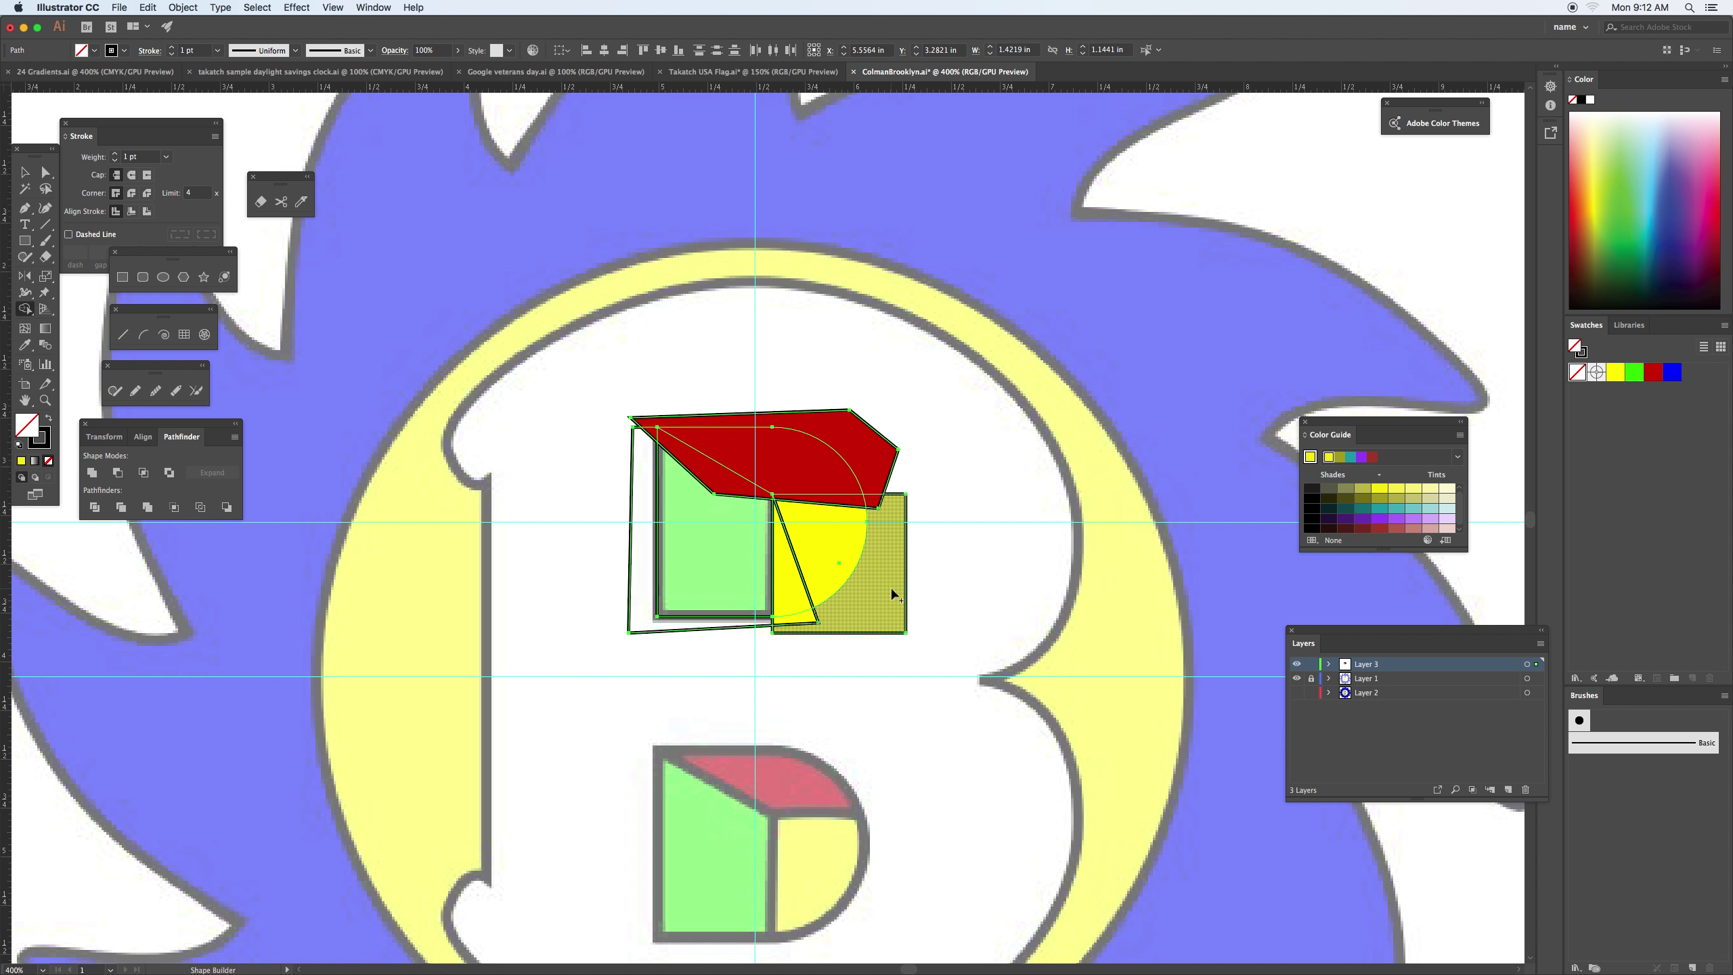
left_click(894, 584, "alt")
left_click(875, 475, "alt")
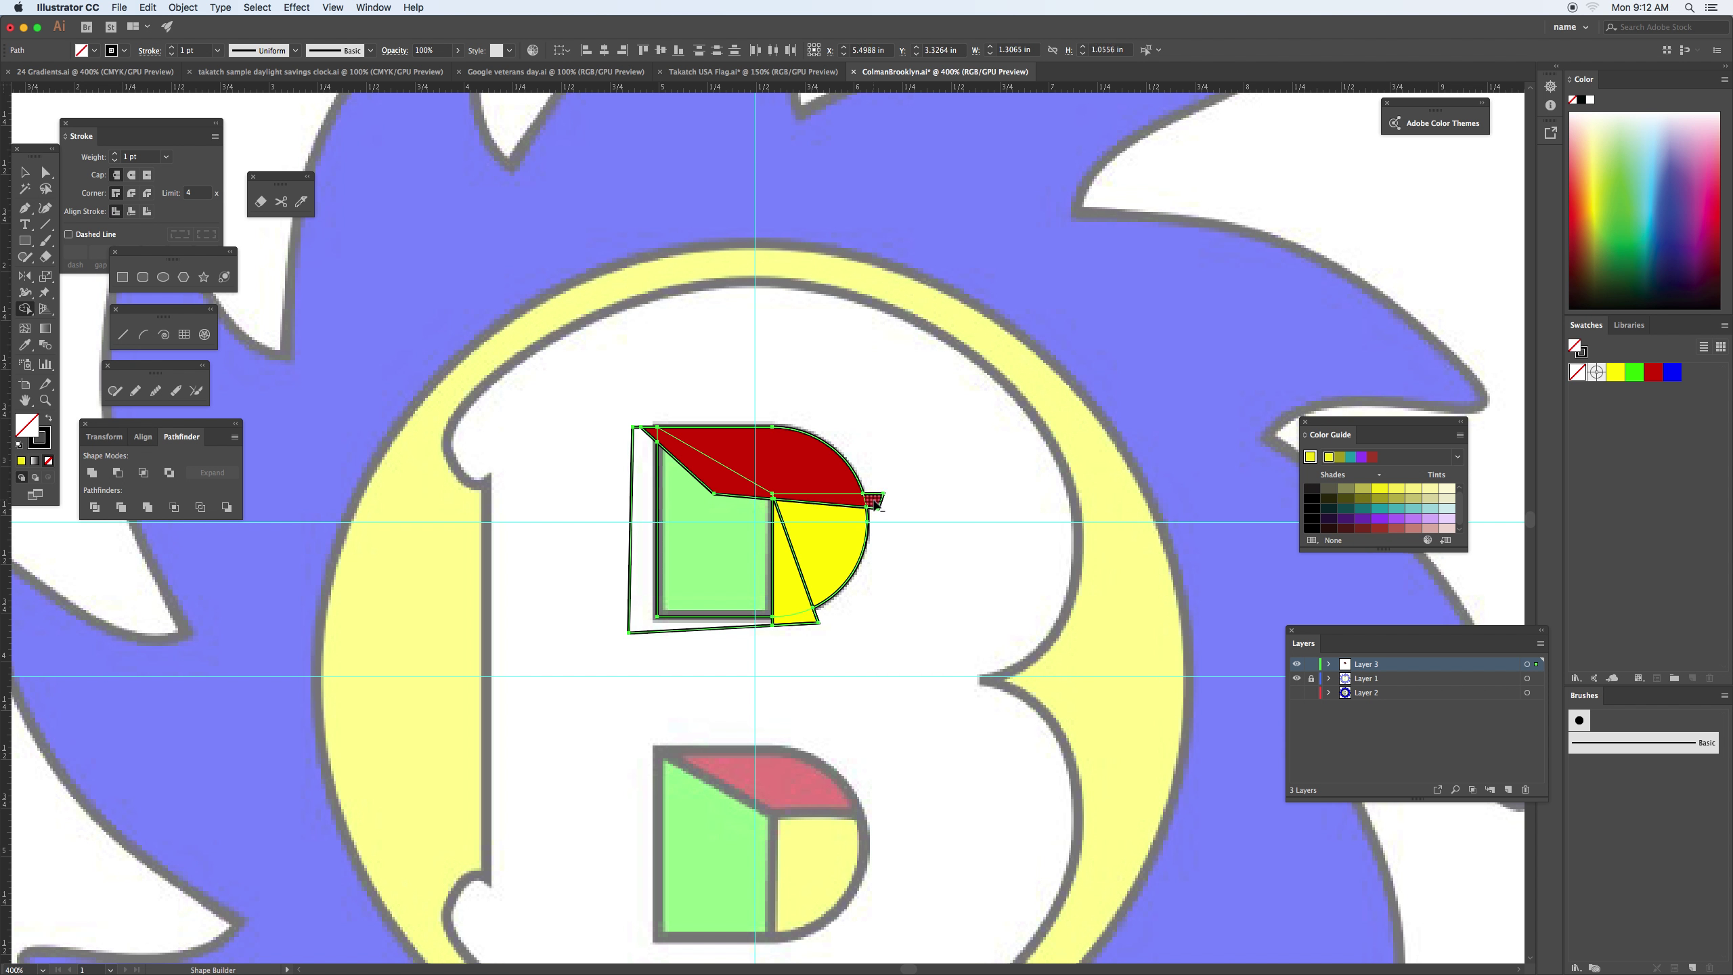
left_click(874, 500, "alt")
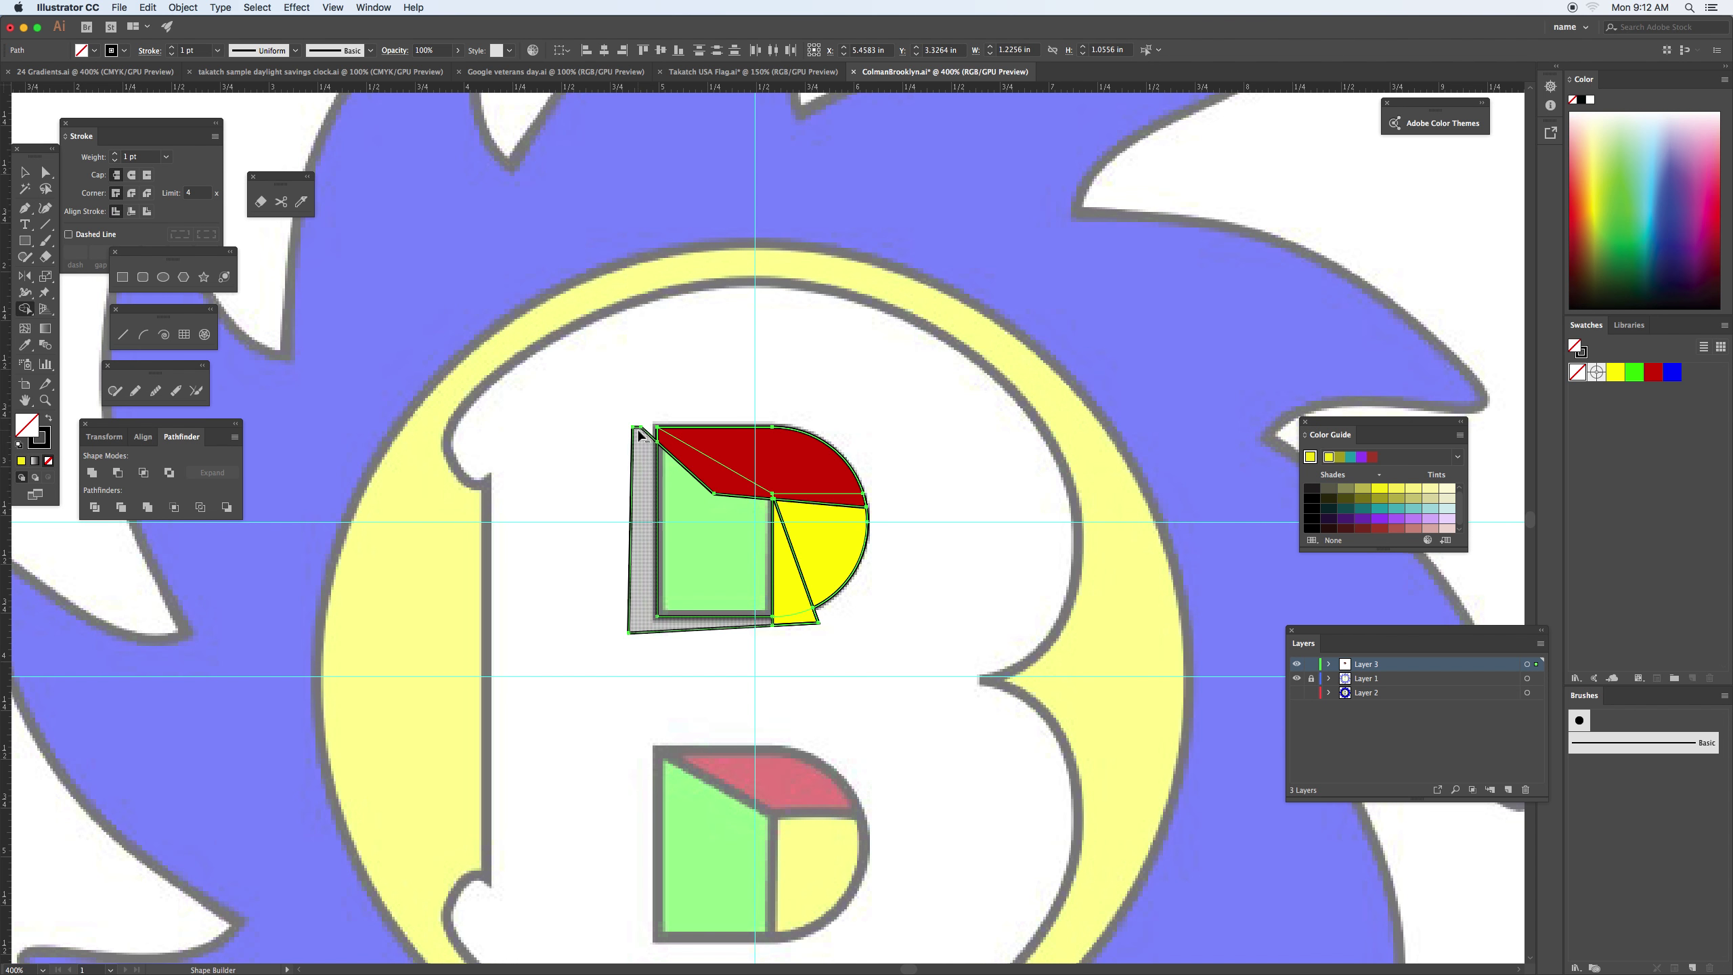
left_click(640, 437, "alt")
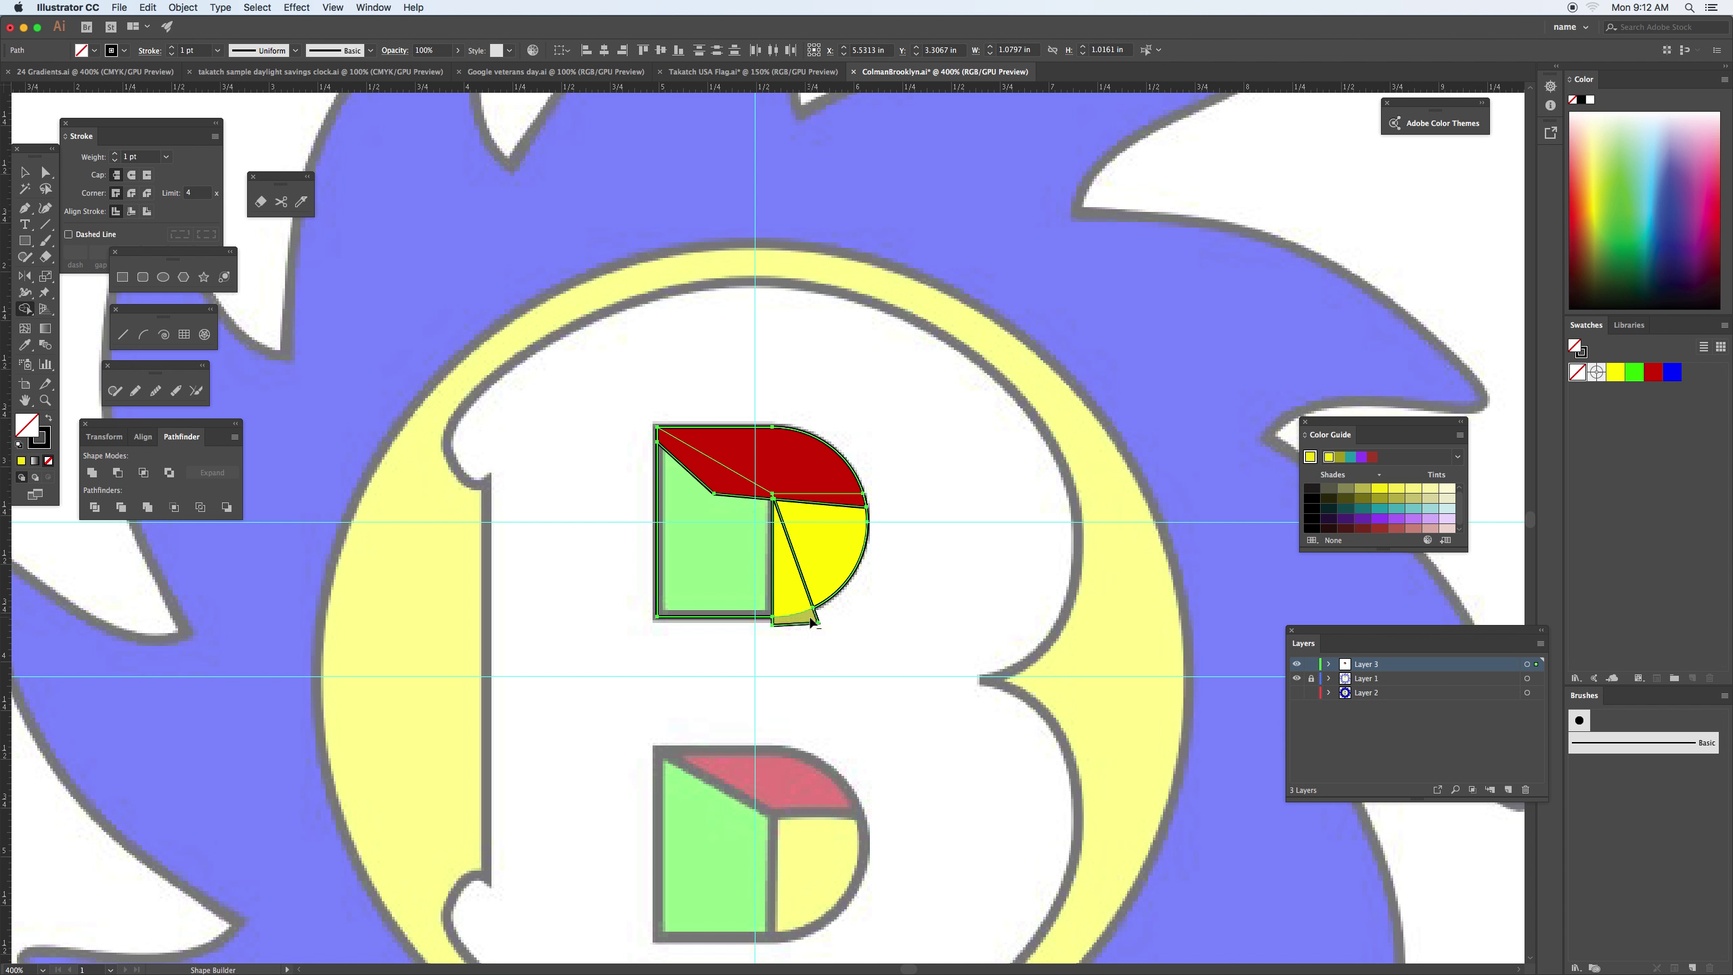
left_click(813, 620, "alt")
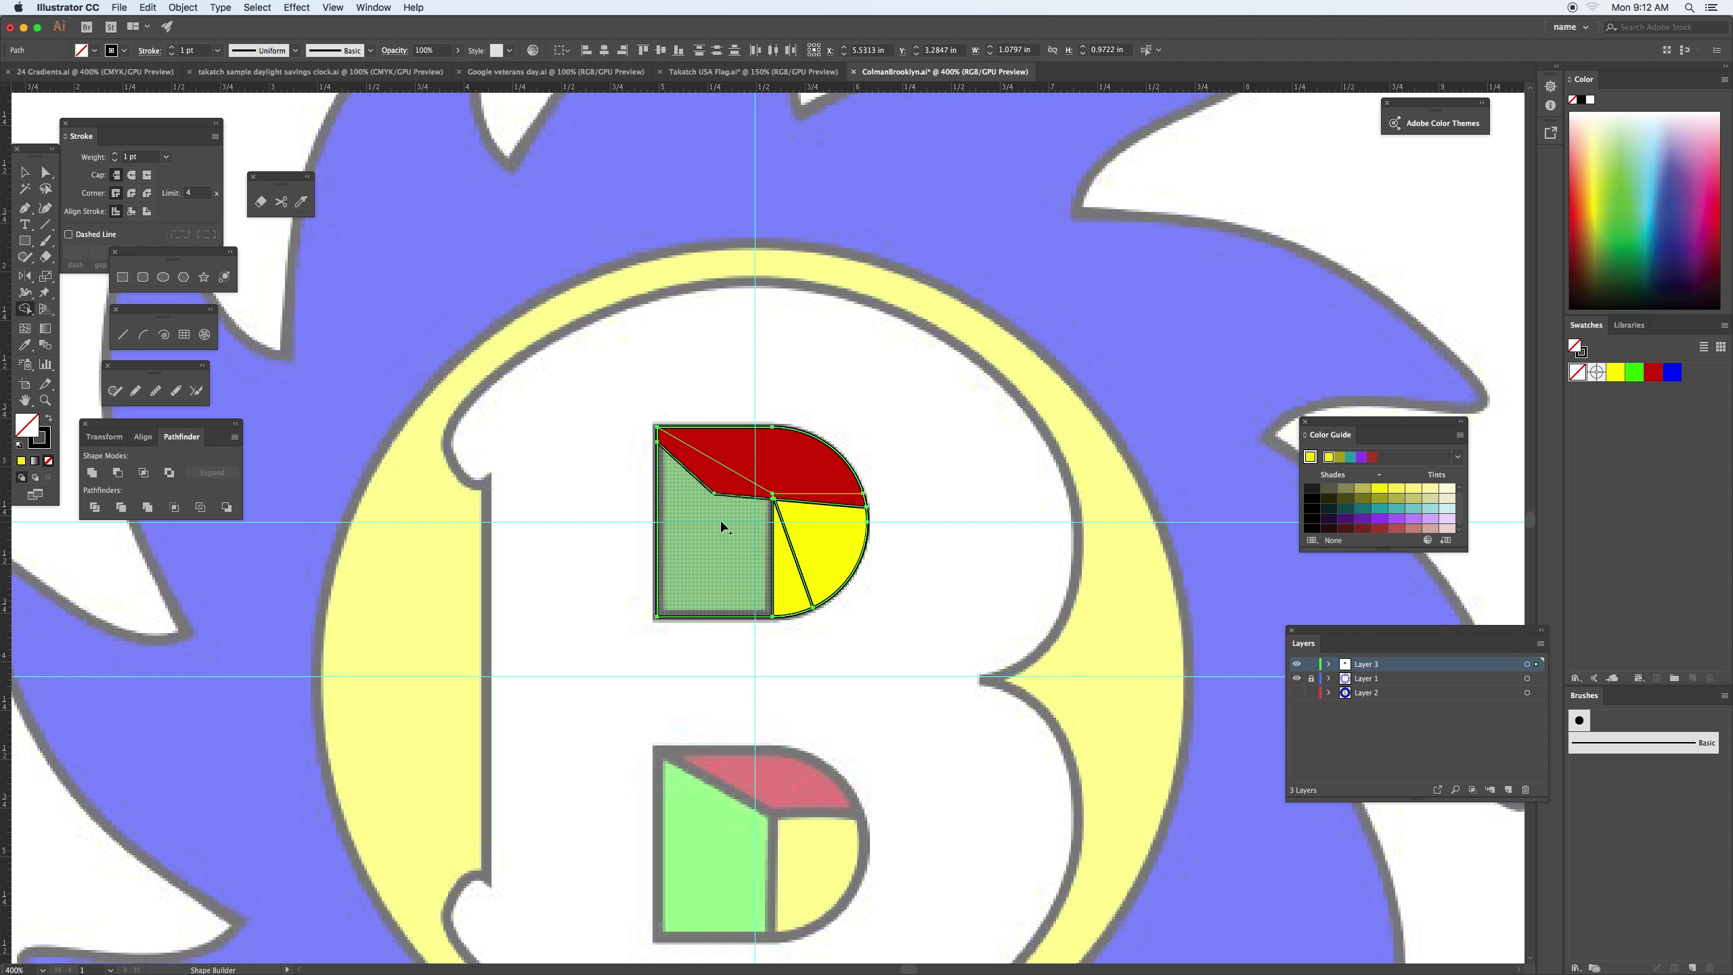
Merge the pieces of the counter's left section and of its lower-right section with the Shape Builder
left_click_drag(716, 516, 721, 489)
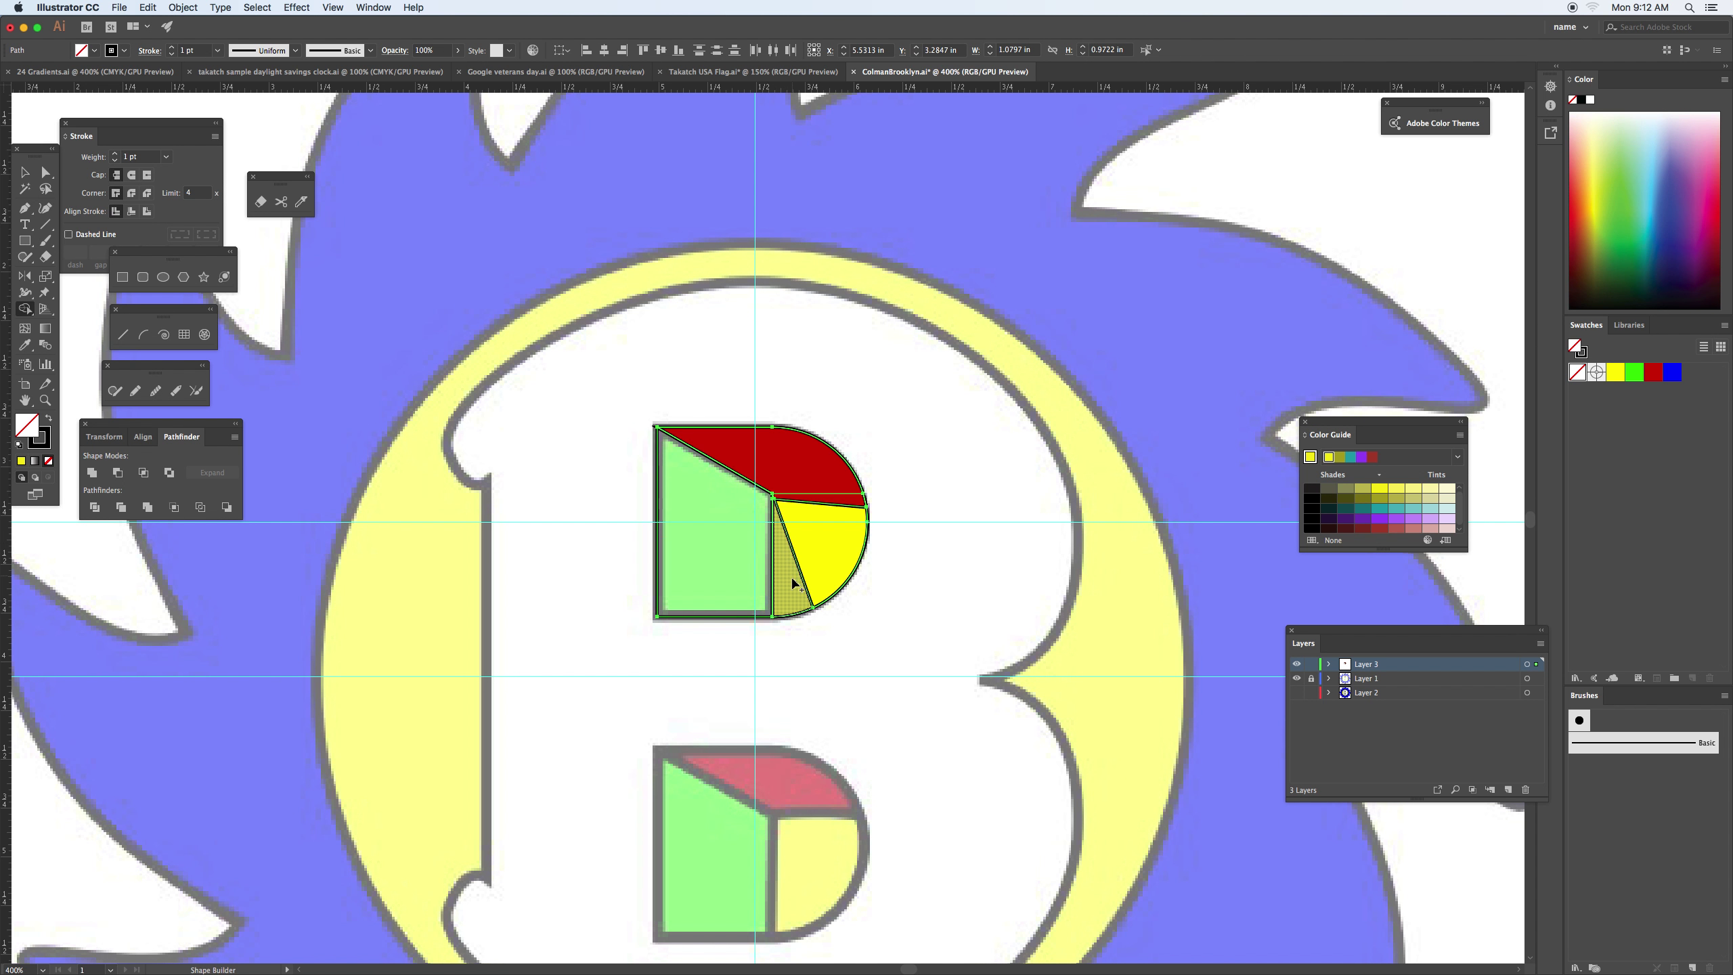
left_click_drag(798, 583, 838, 505)
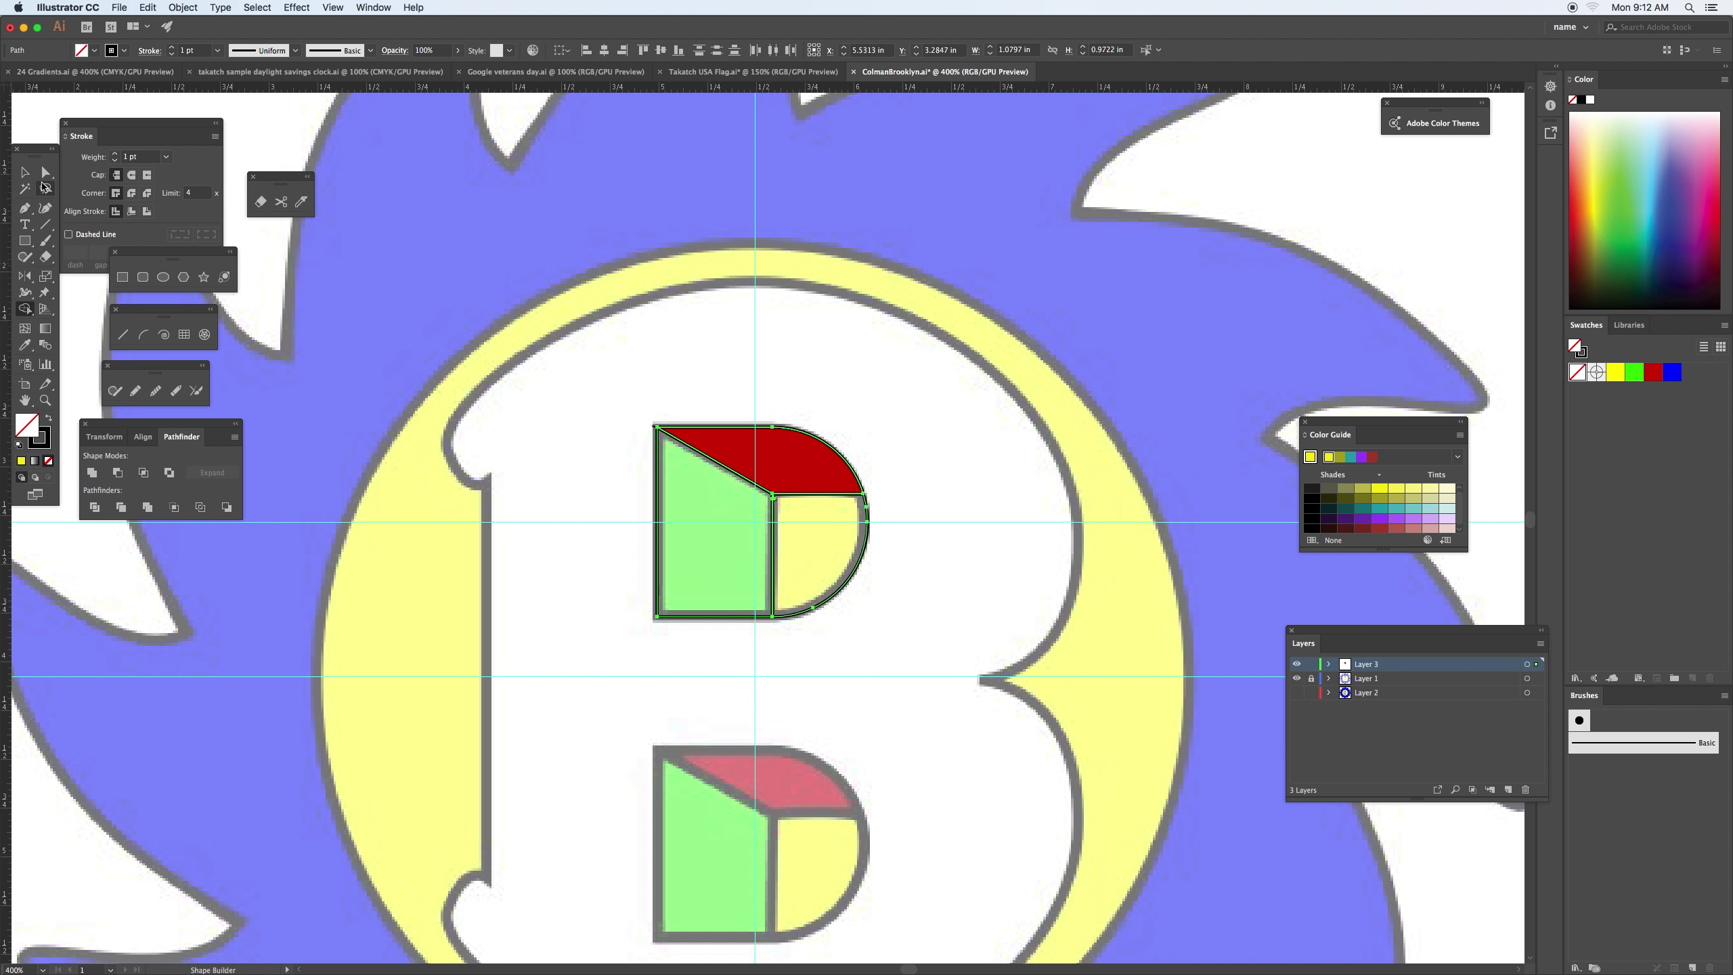
Fill the upper counter's lower-right section with yellow and its left section with green
key("v")
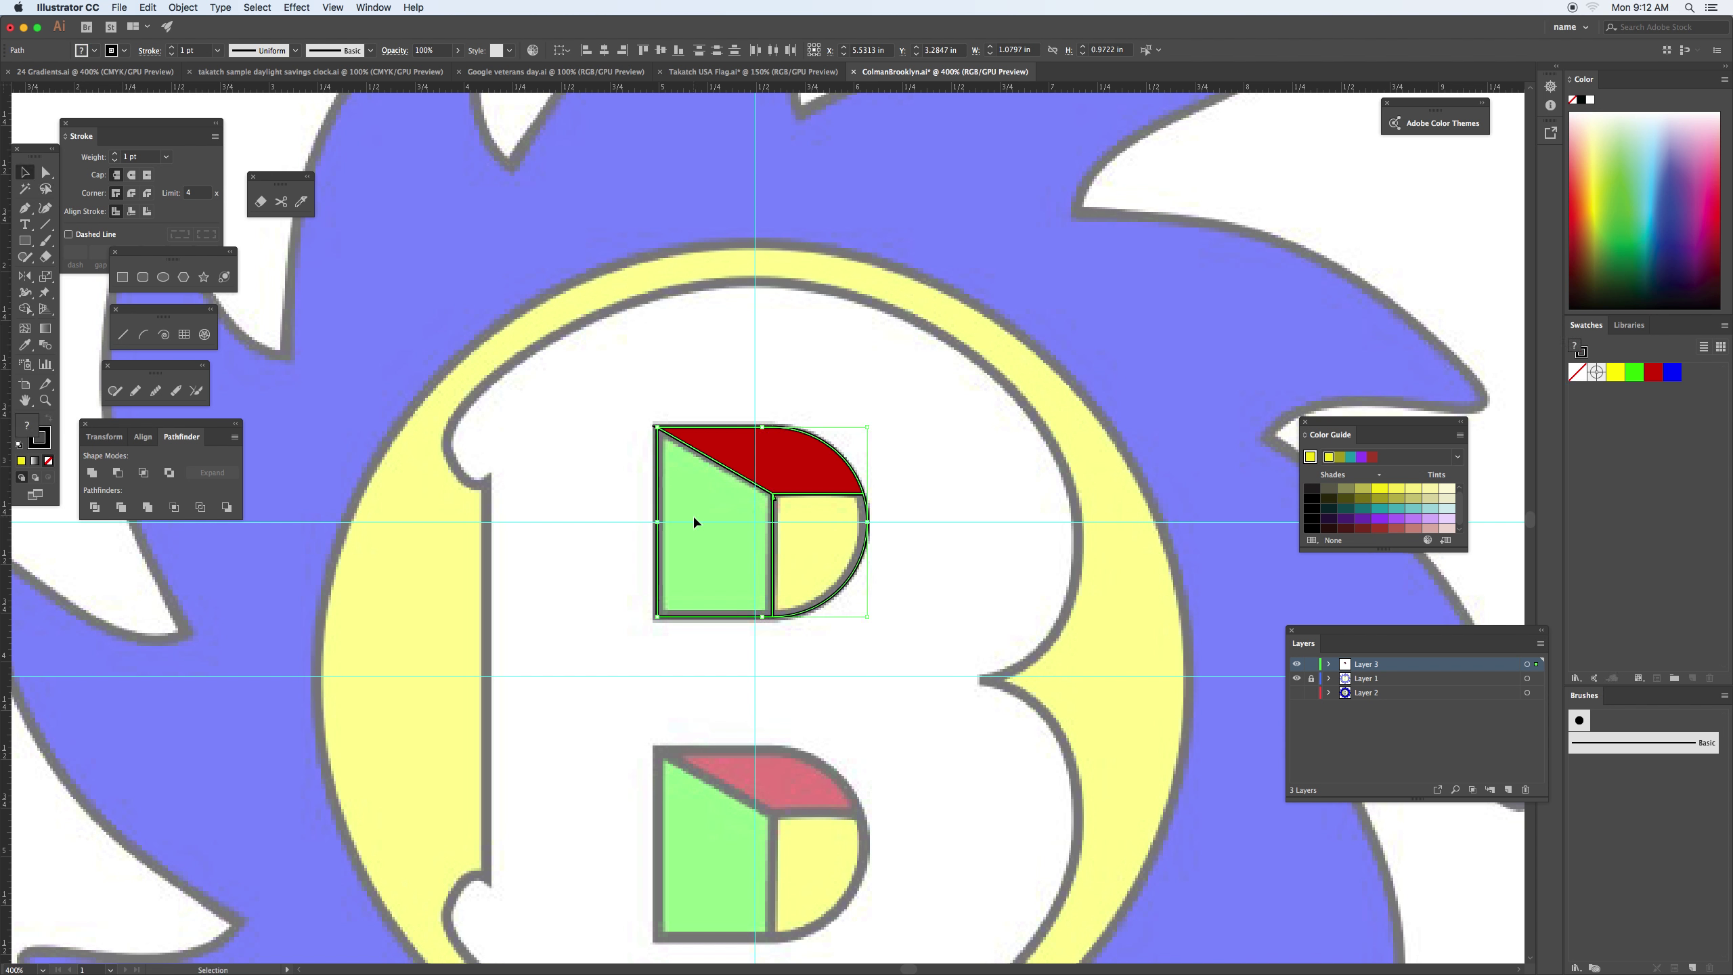
key("super+shift+a")
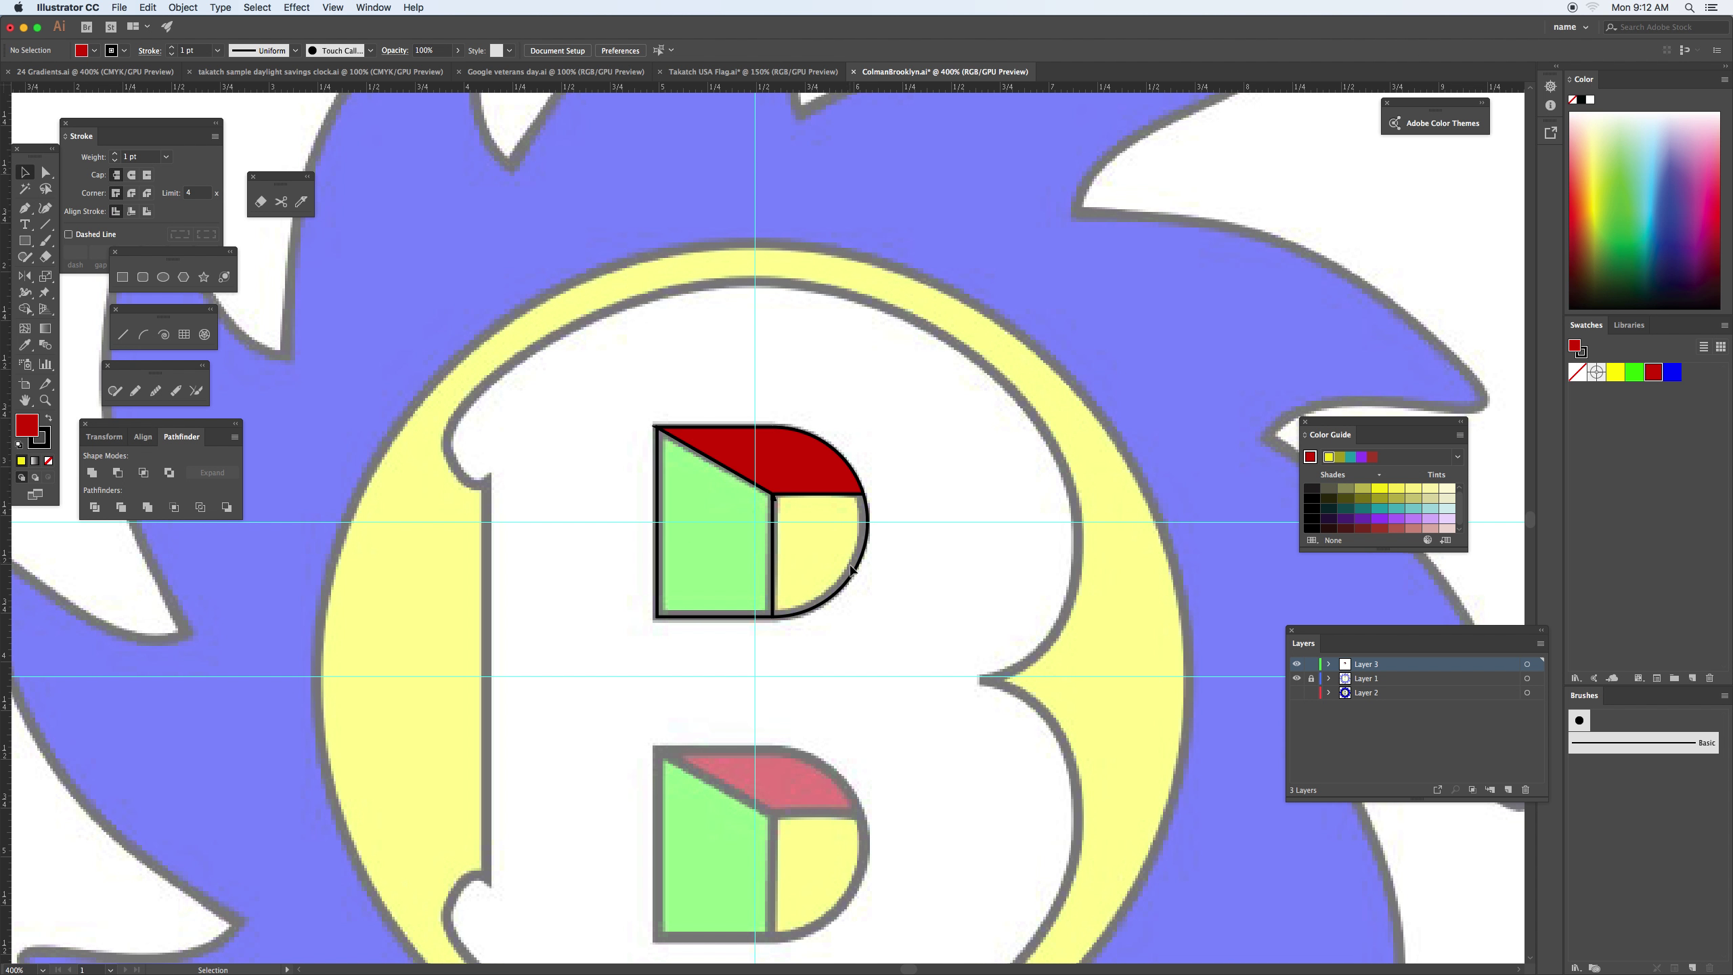
left_click(854, 568)
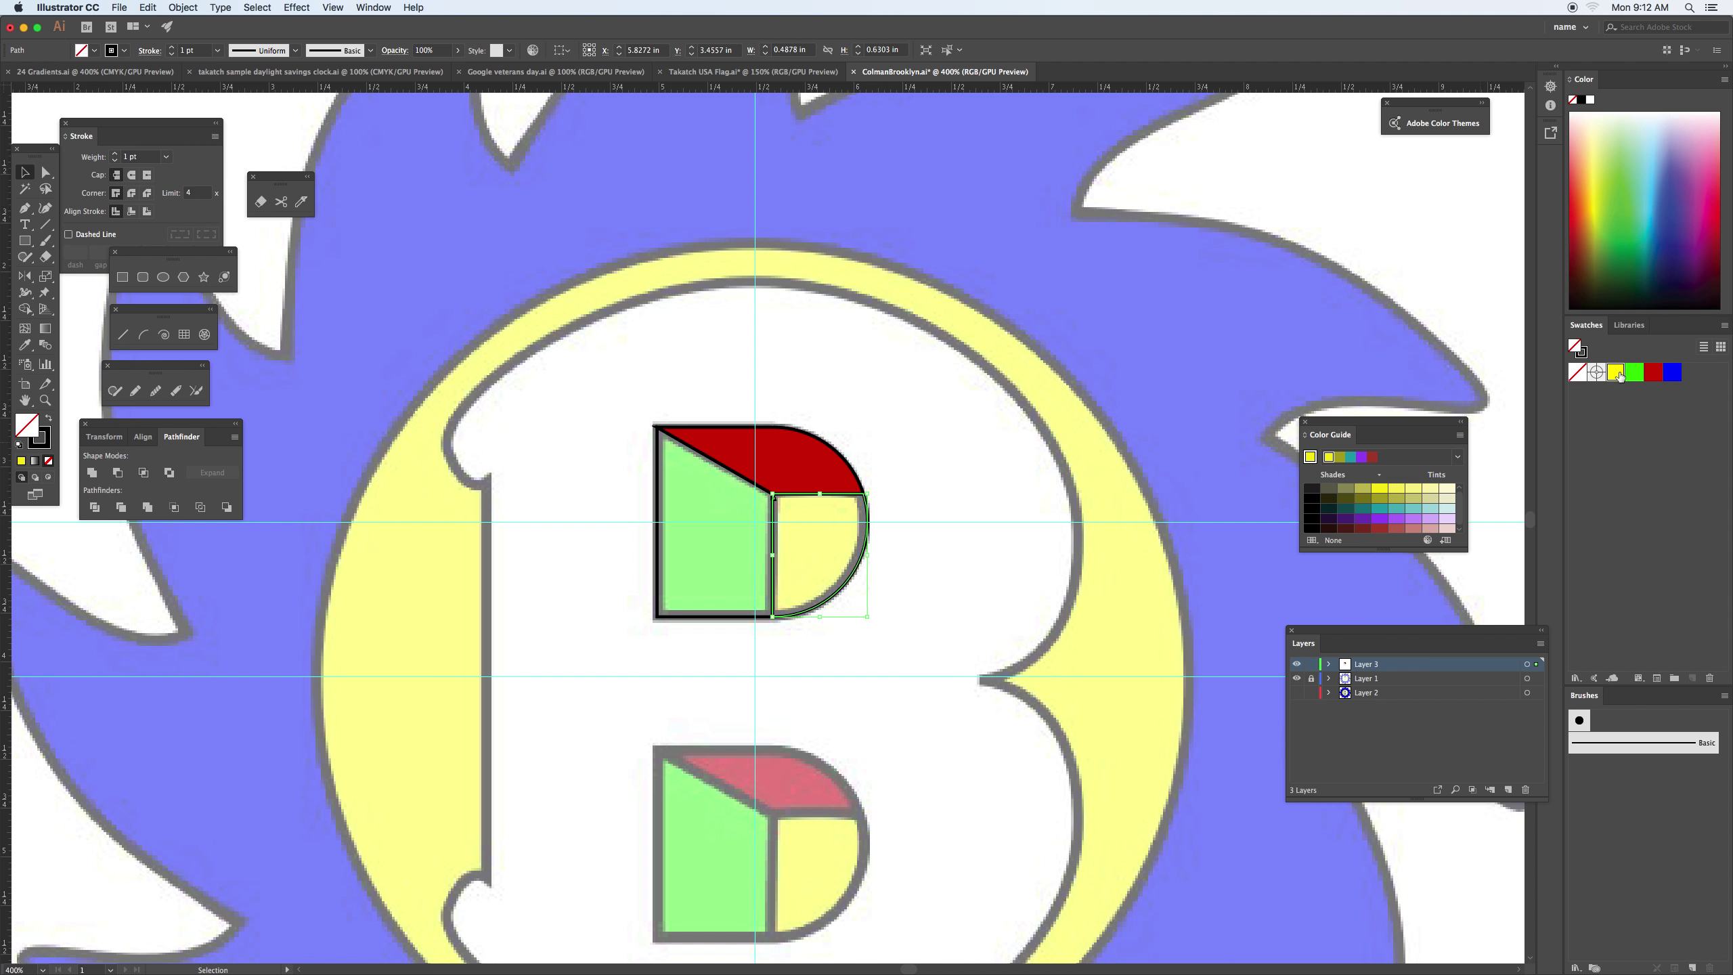
left_click(1615, 373)
left_click(721, 616)
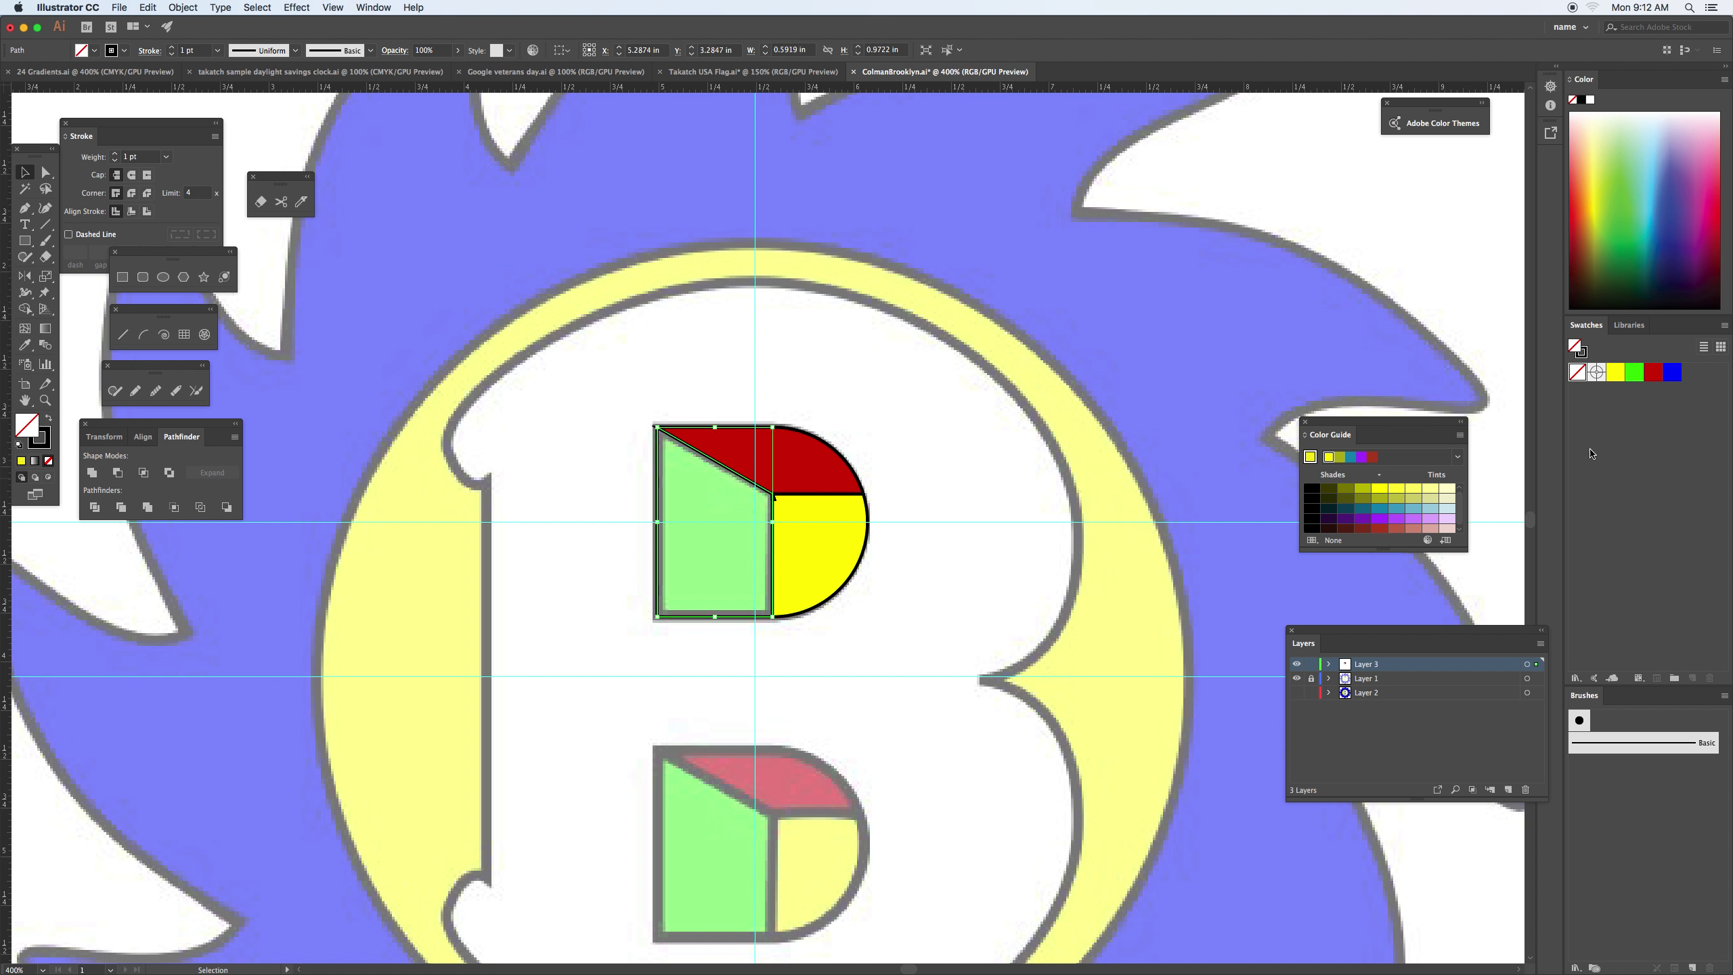
left_click(1635, 382)
left_click(905, 484)
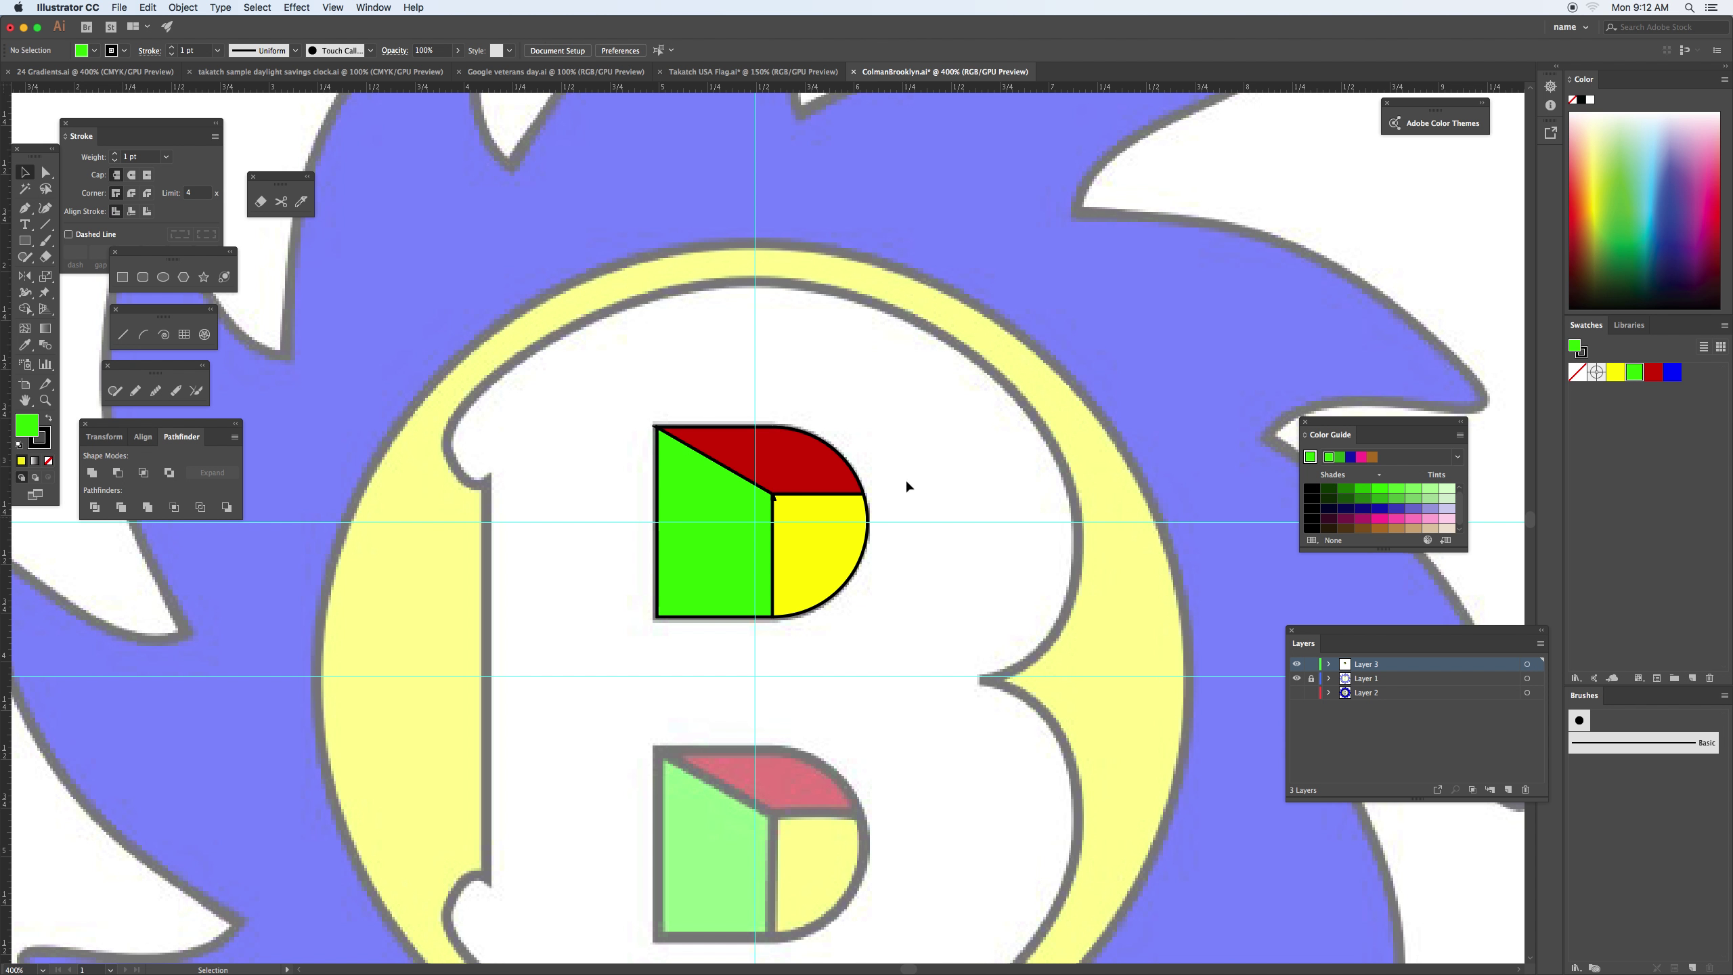
Align the upper counter's strokes to the inside and place a grouped copy over the template's lower counter
left_click_drag(829, 564, 599, 677)
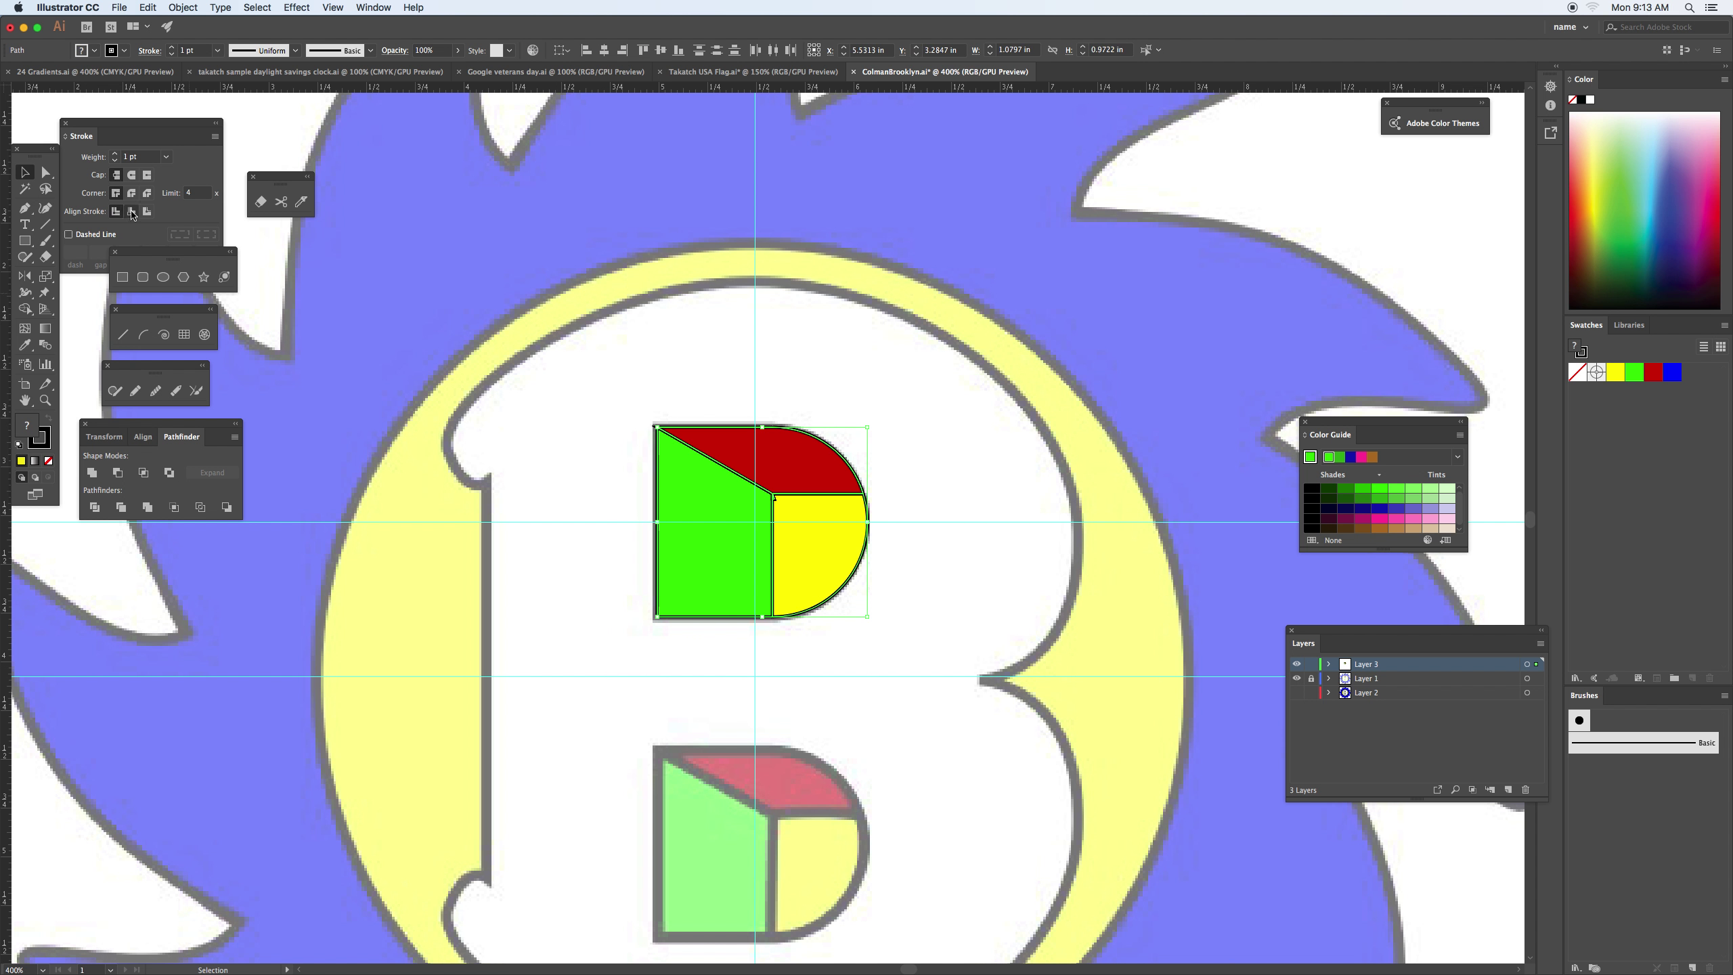
left_click(133, 212)
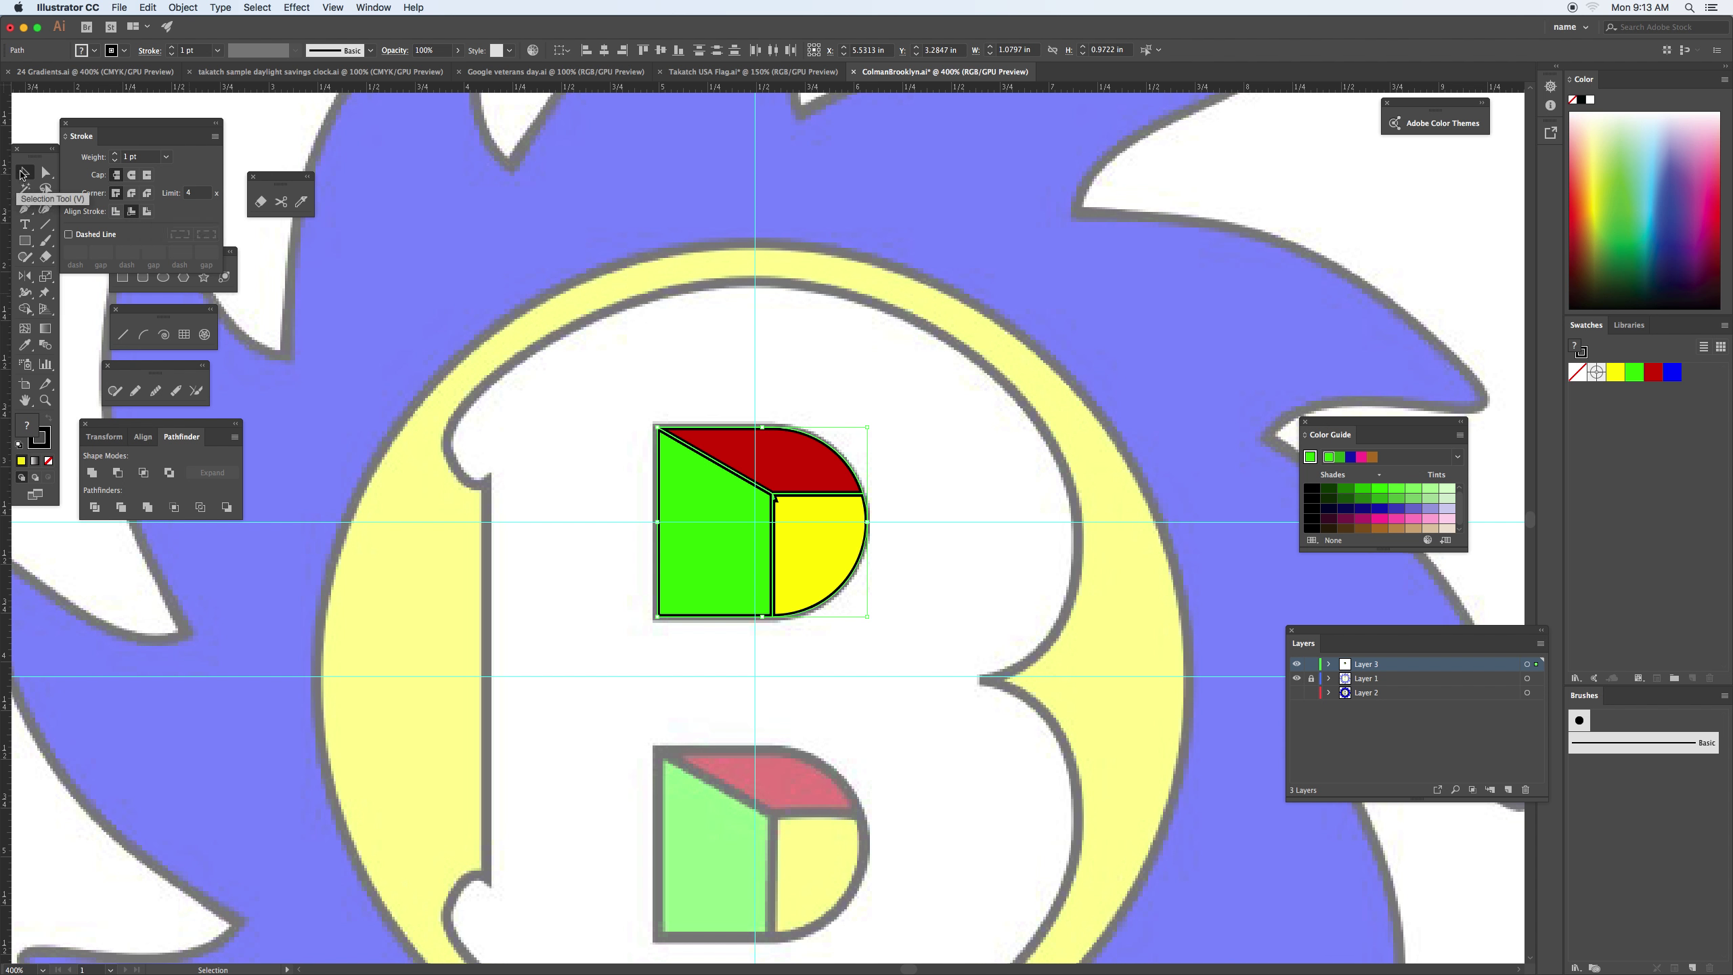
key("super+g")
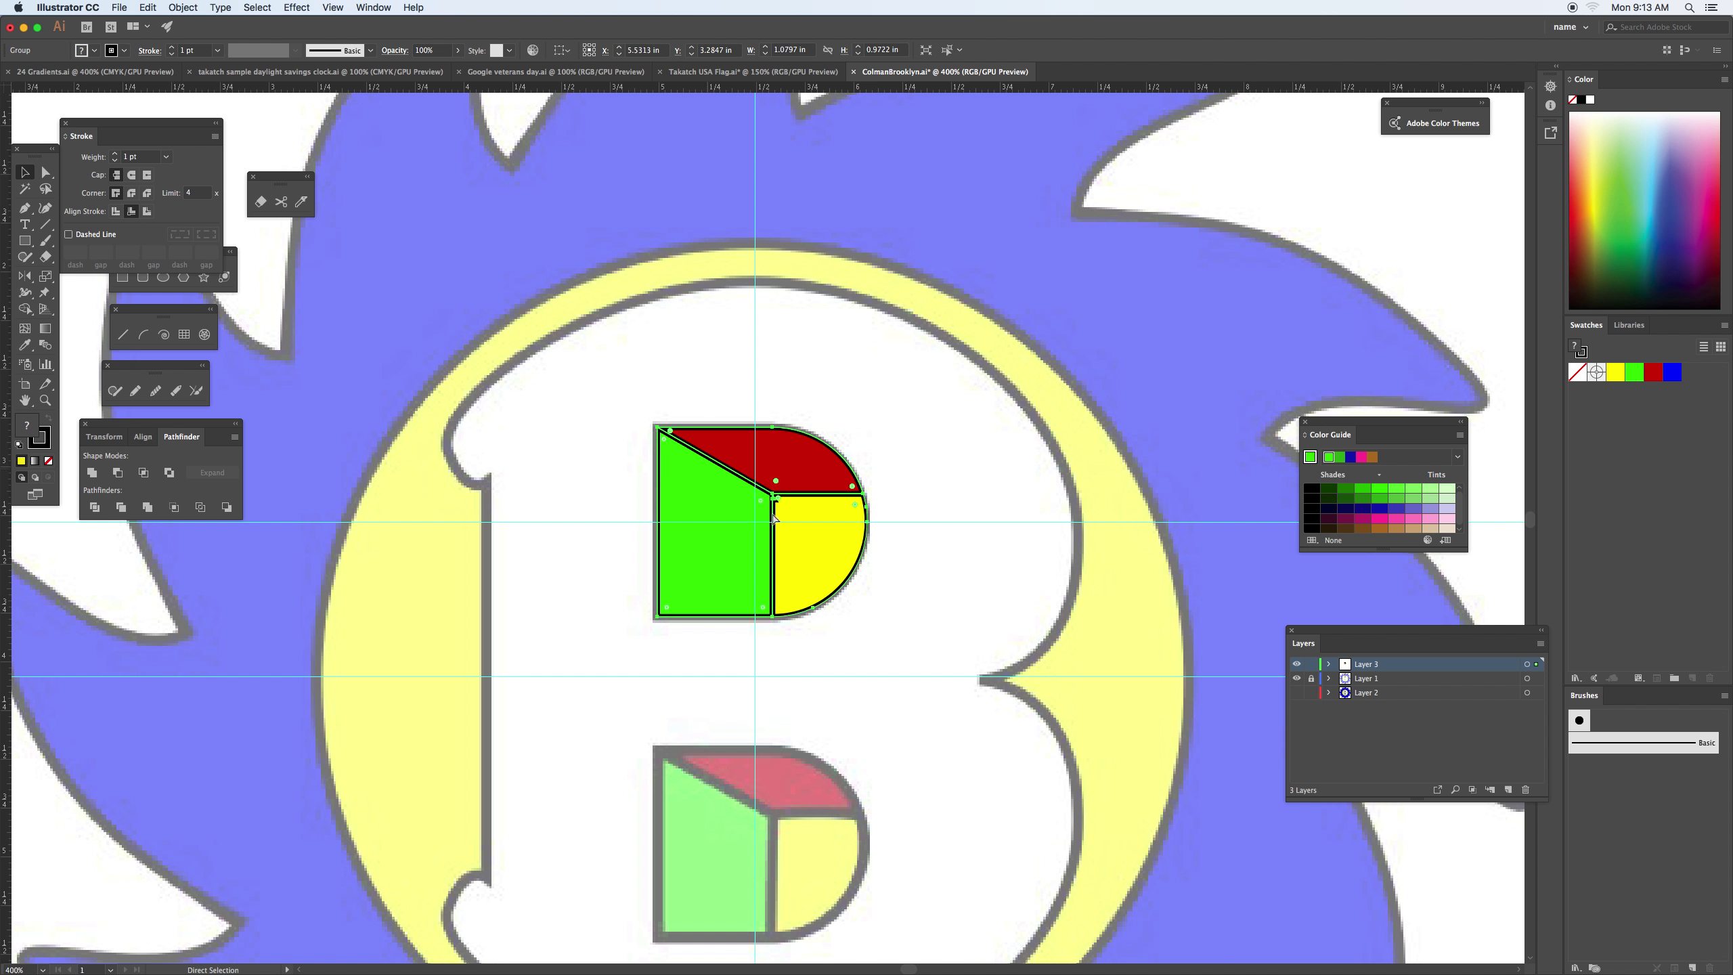
left_click_drag(803, 472, 799, 791)
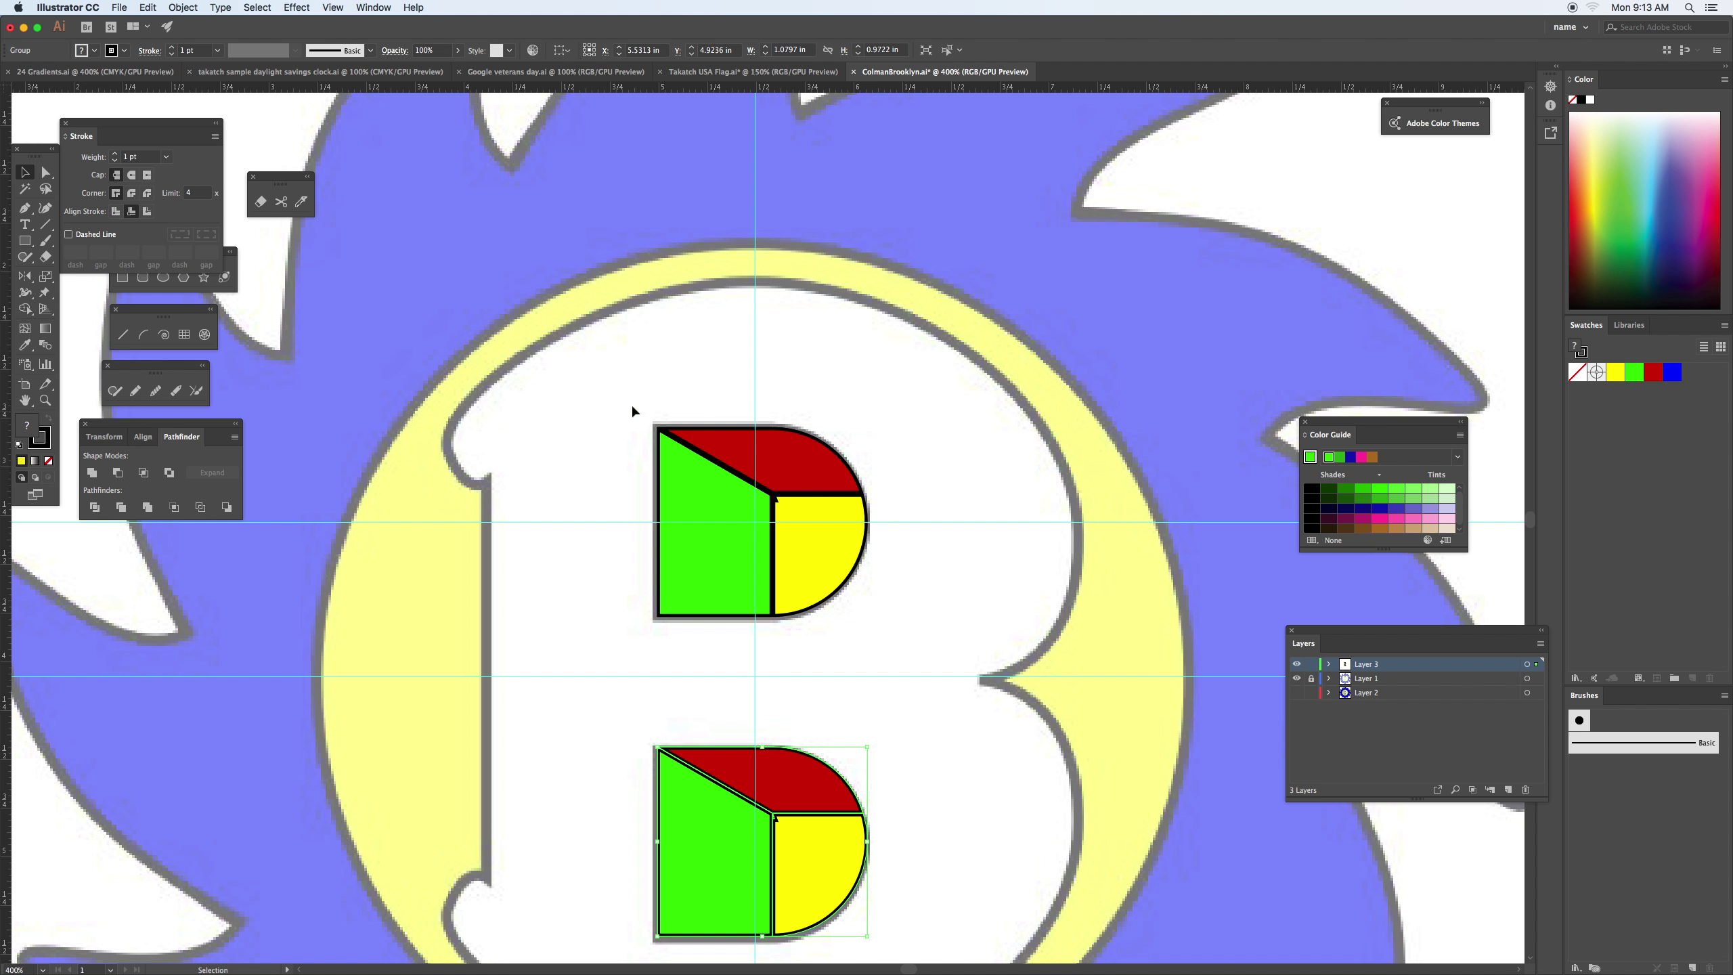
Show all hidden artwork and hide the template on Layer 1
left_click(182, 8)
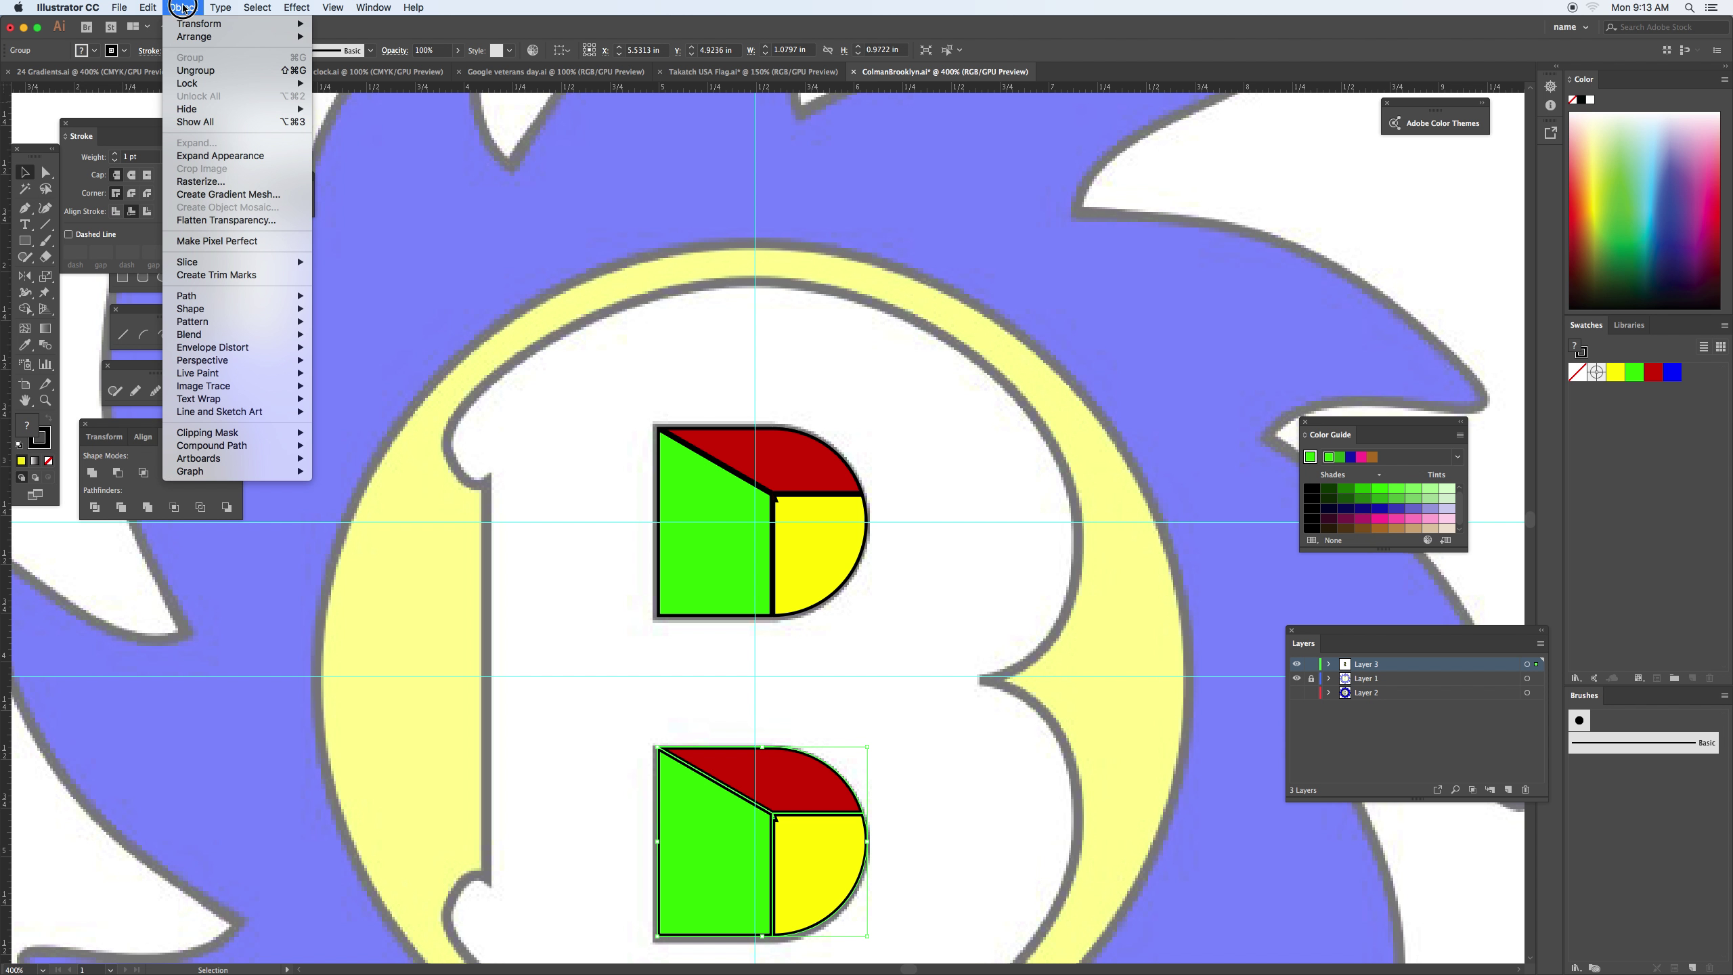
left_click(211, 121)
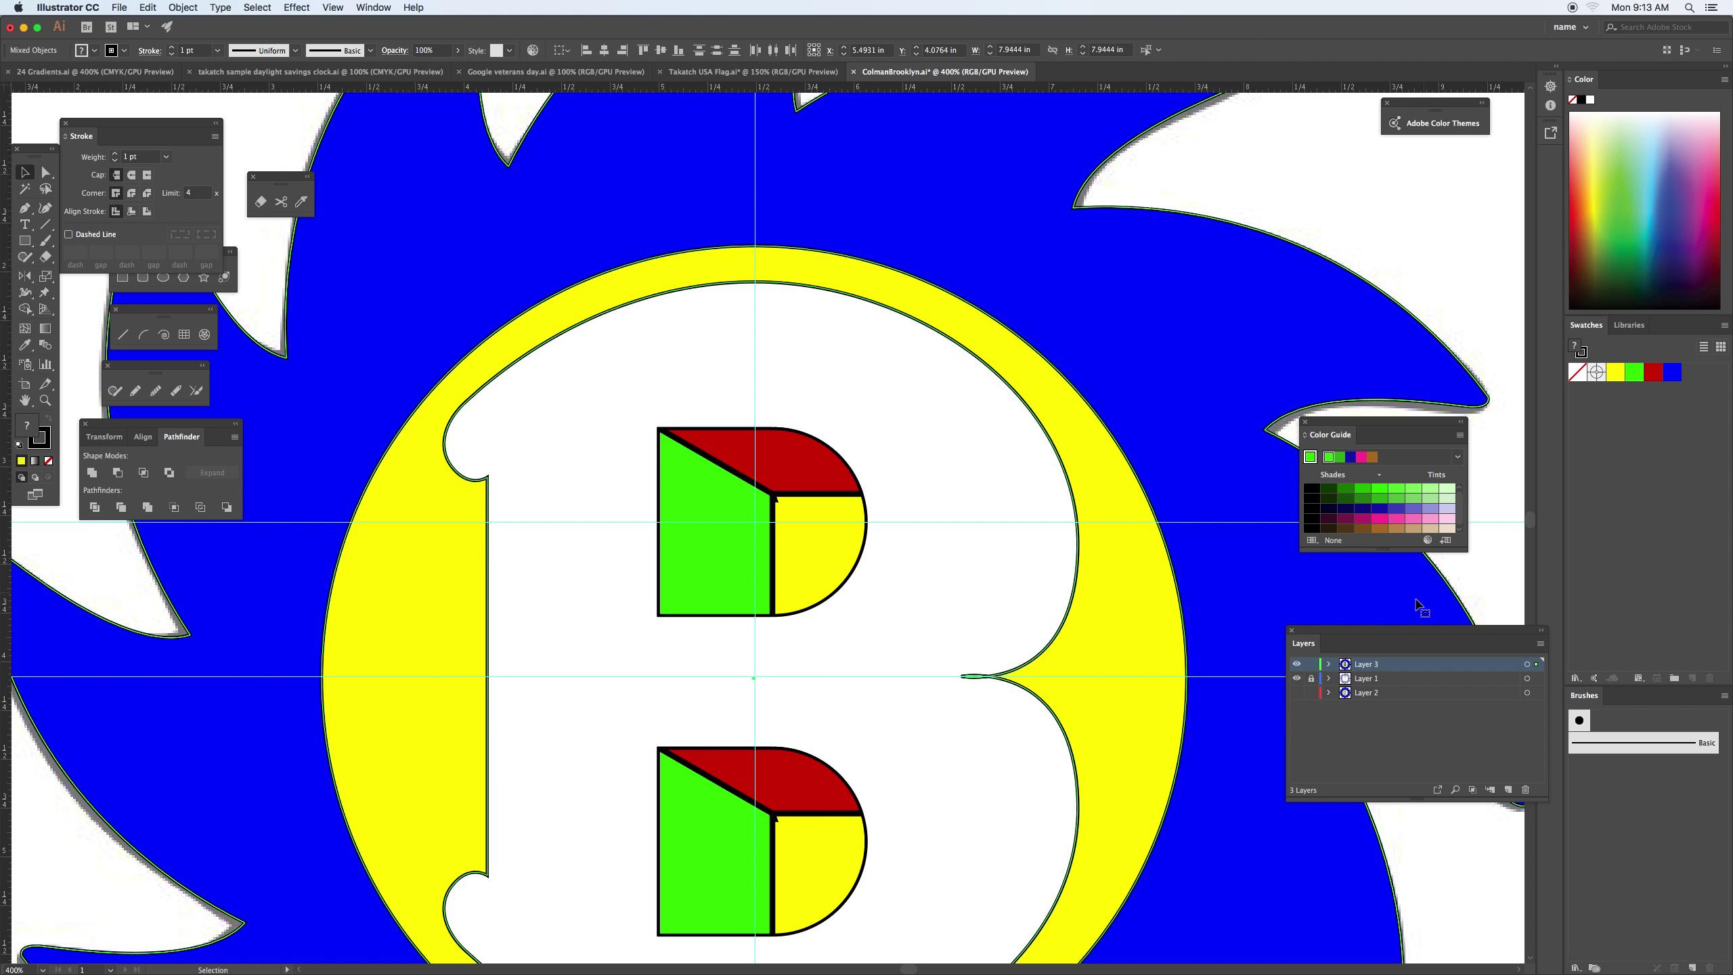
left_click(1297, 678)
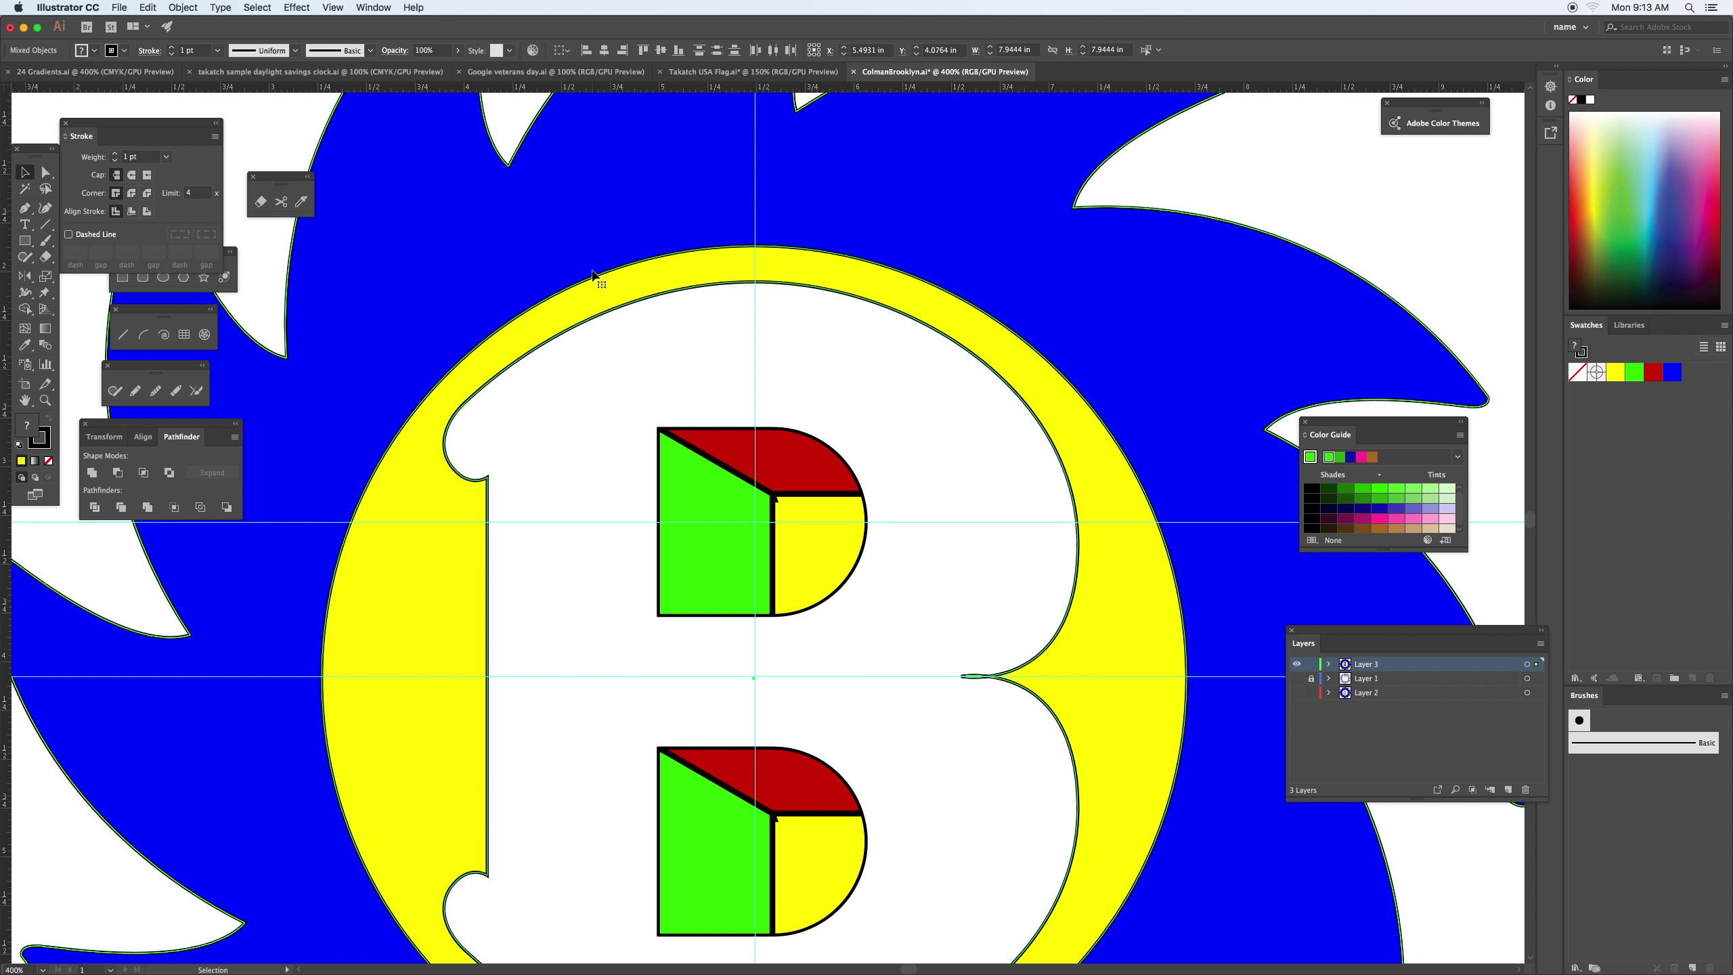
key("super+minus")
key("super+minus")
key("super+minus")
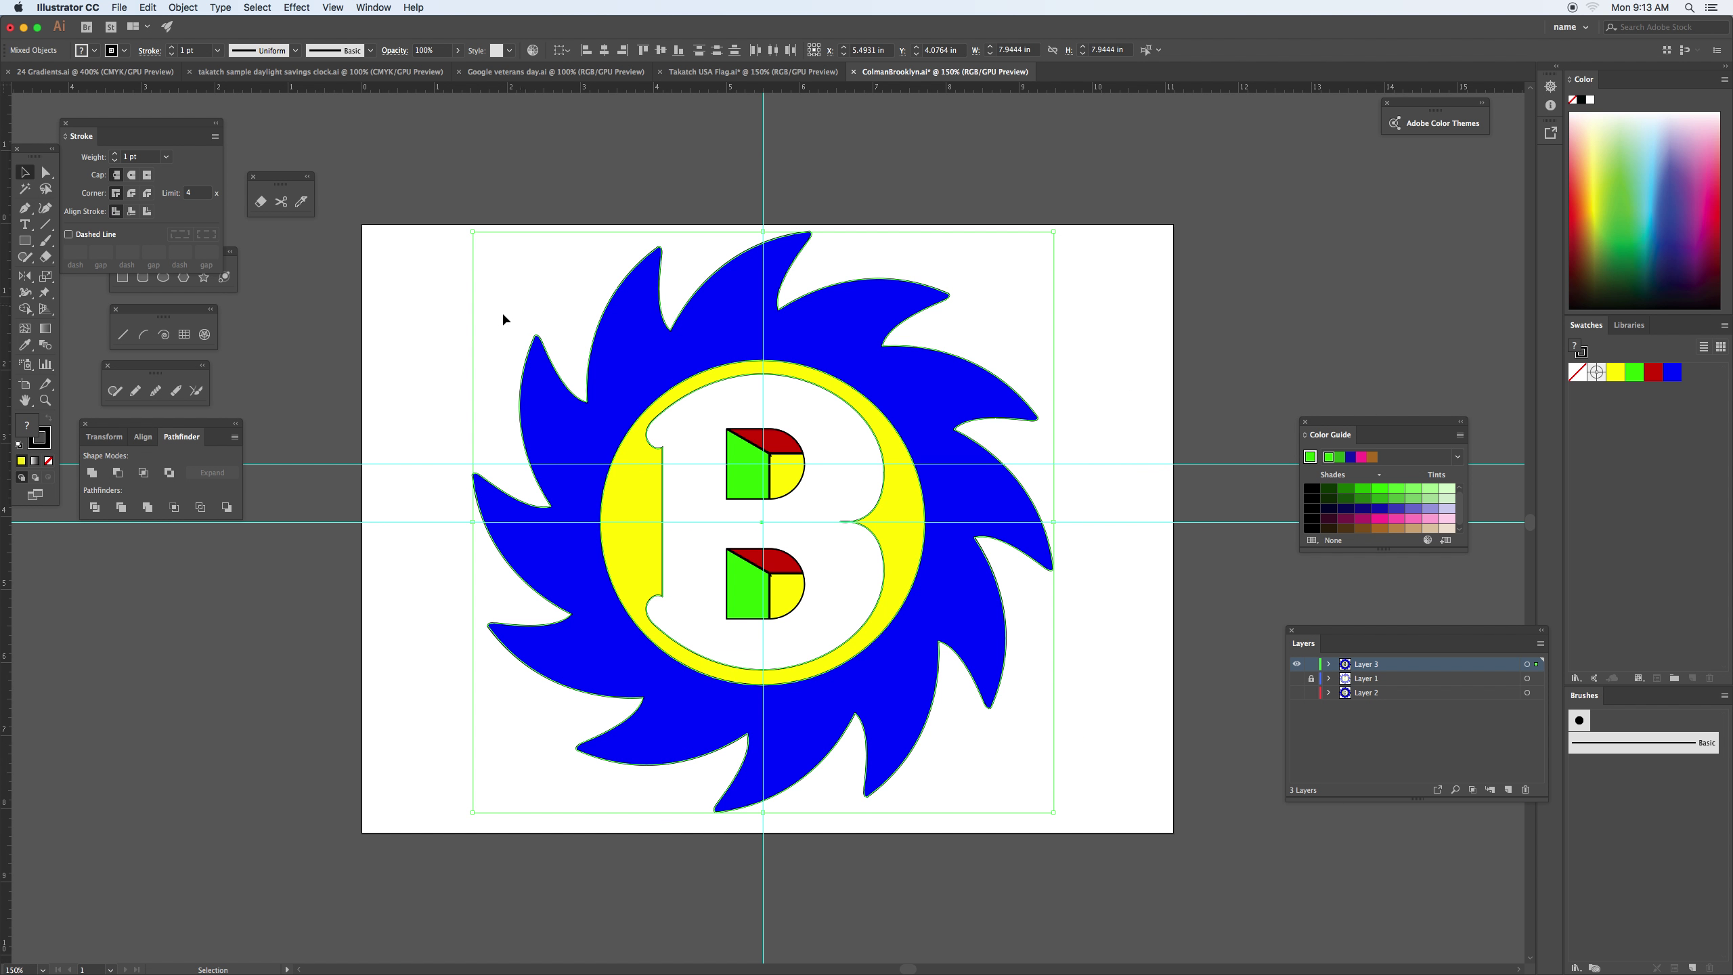
Give all Layer 3 artwork a 2 pt stroke aligned to the inside, and hide all panels
left_click(1528, 664)
left_click(45, 445)
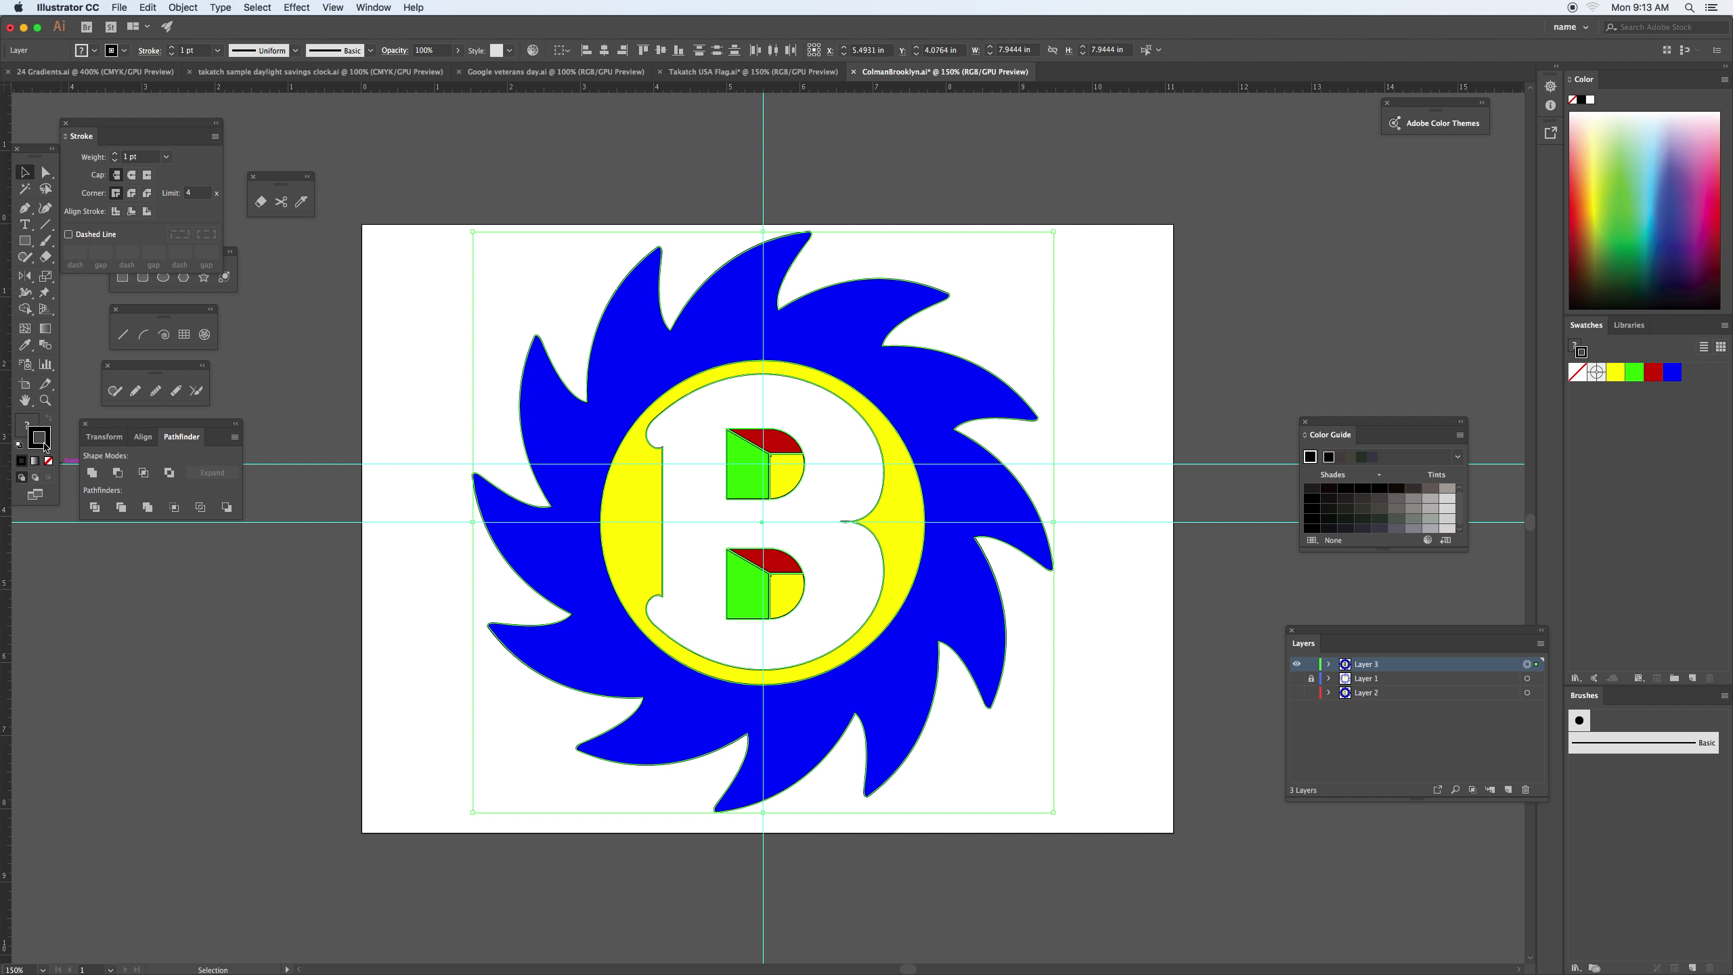
left_click(116, 155)
left_click(115, 155)
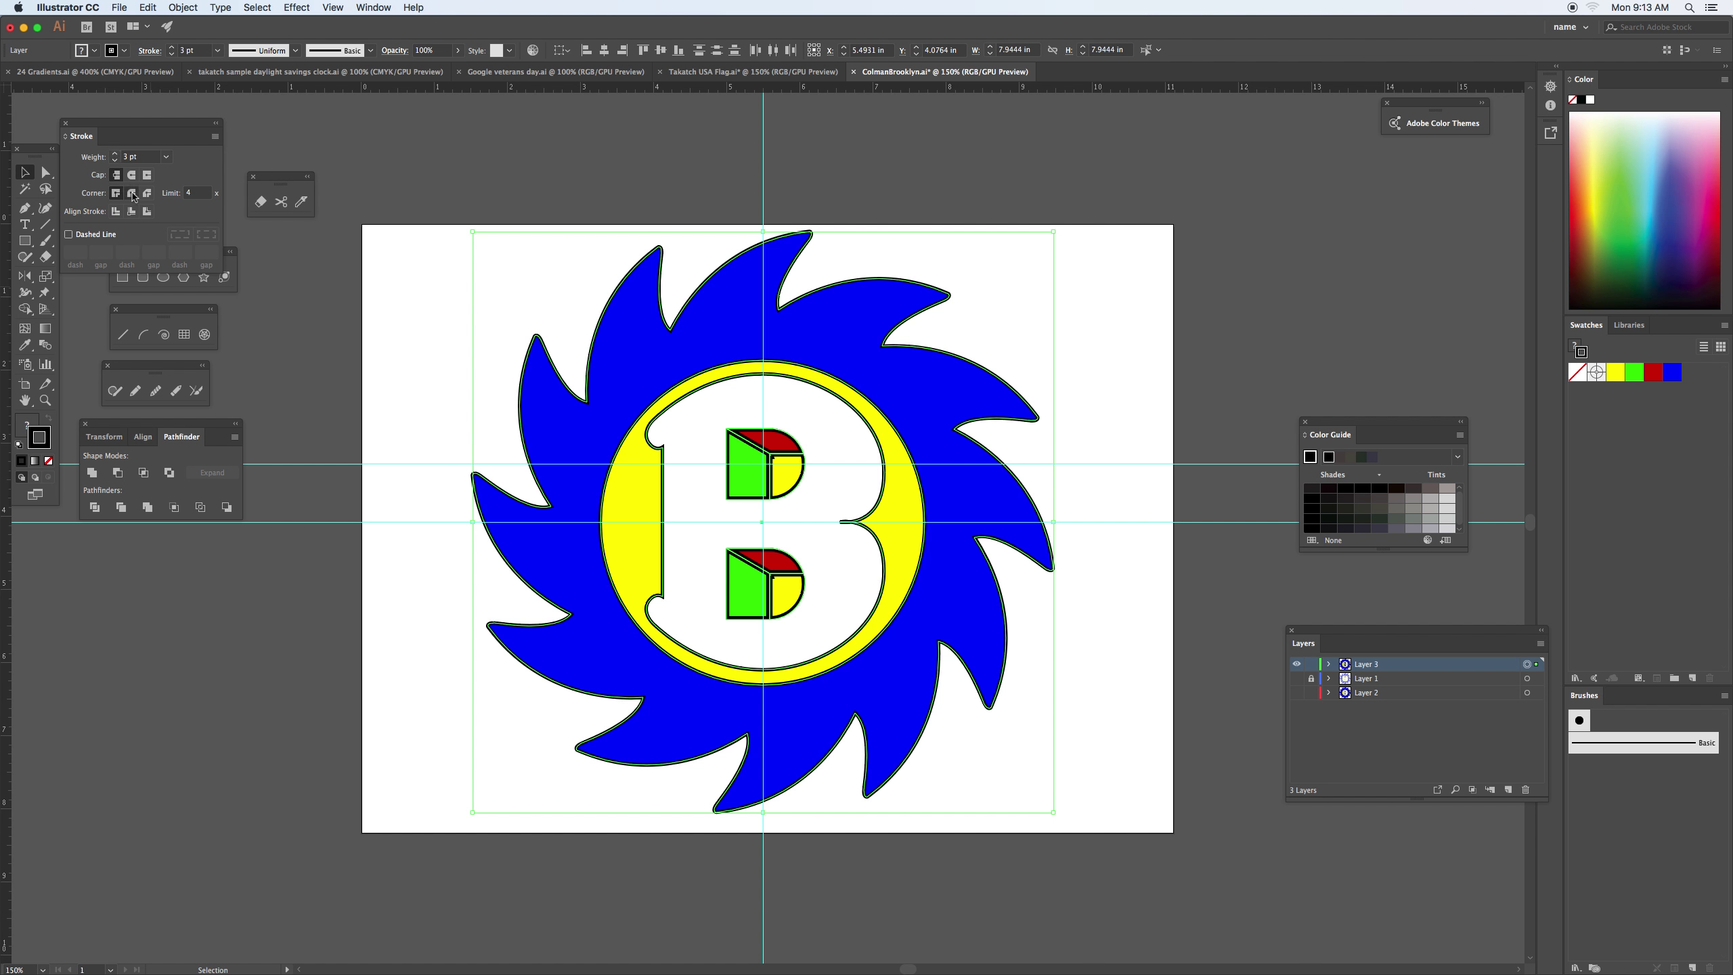
left_click(133, 213)
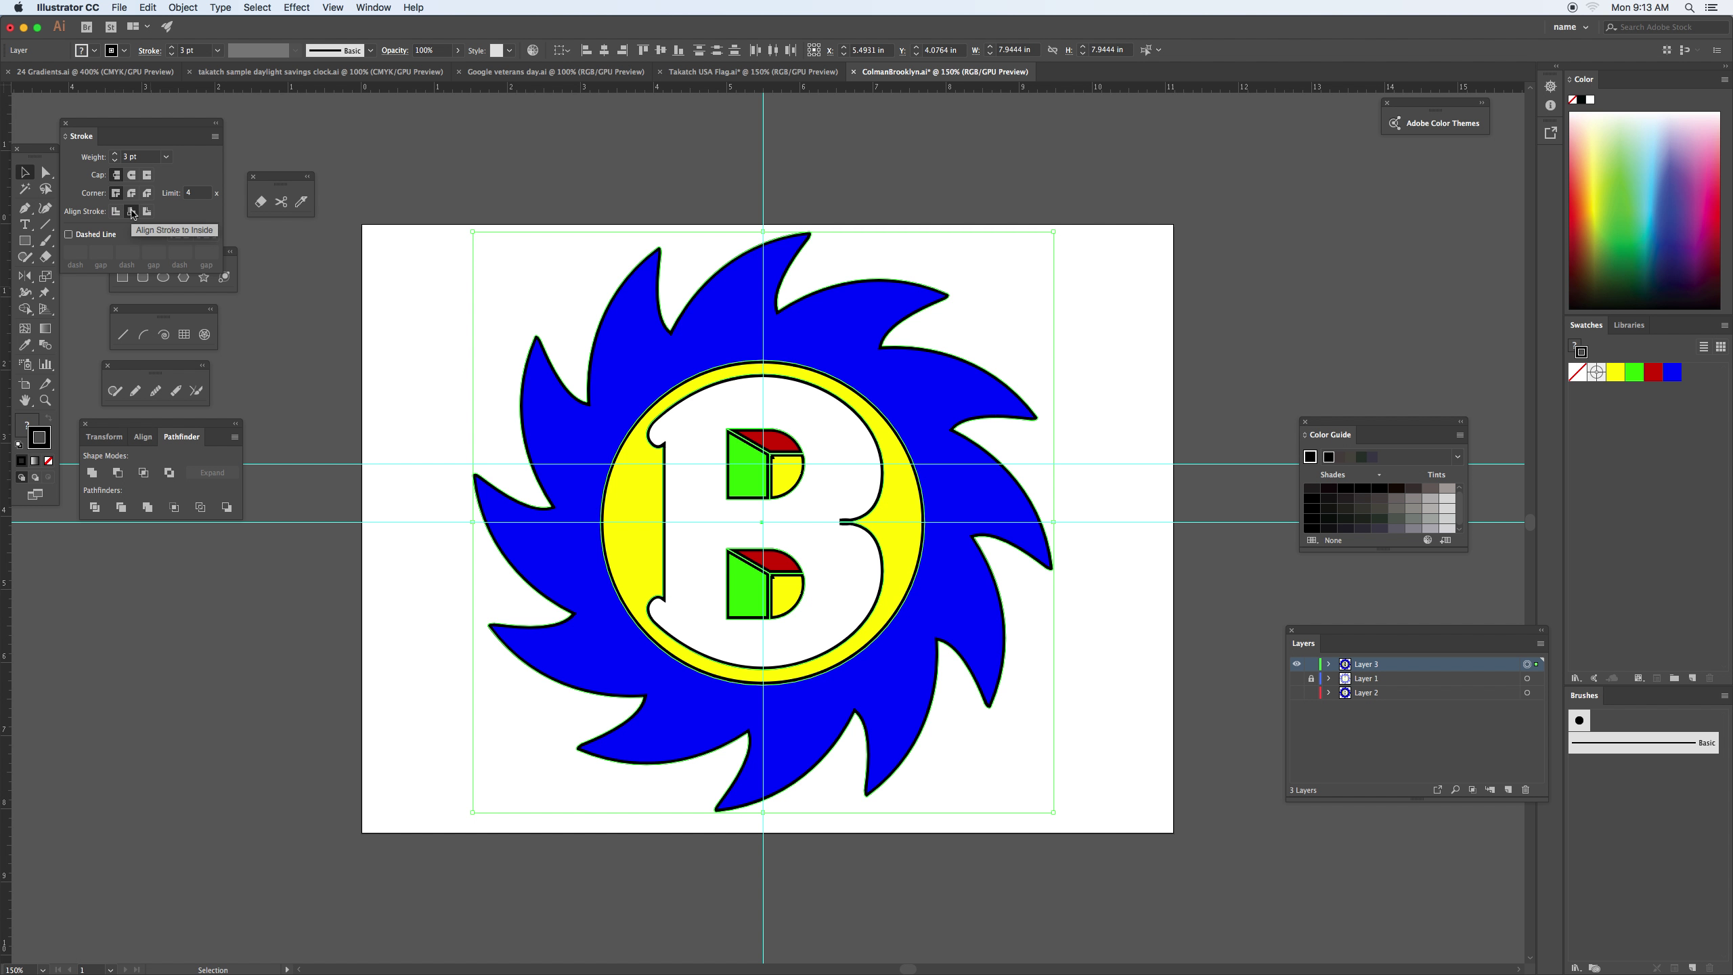
left_click(116, 160)
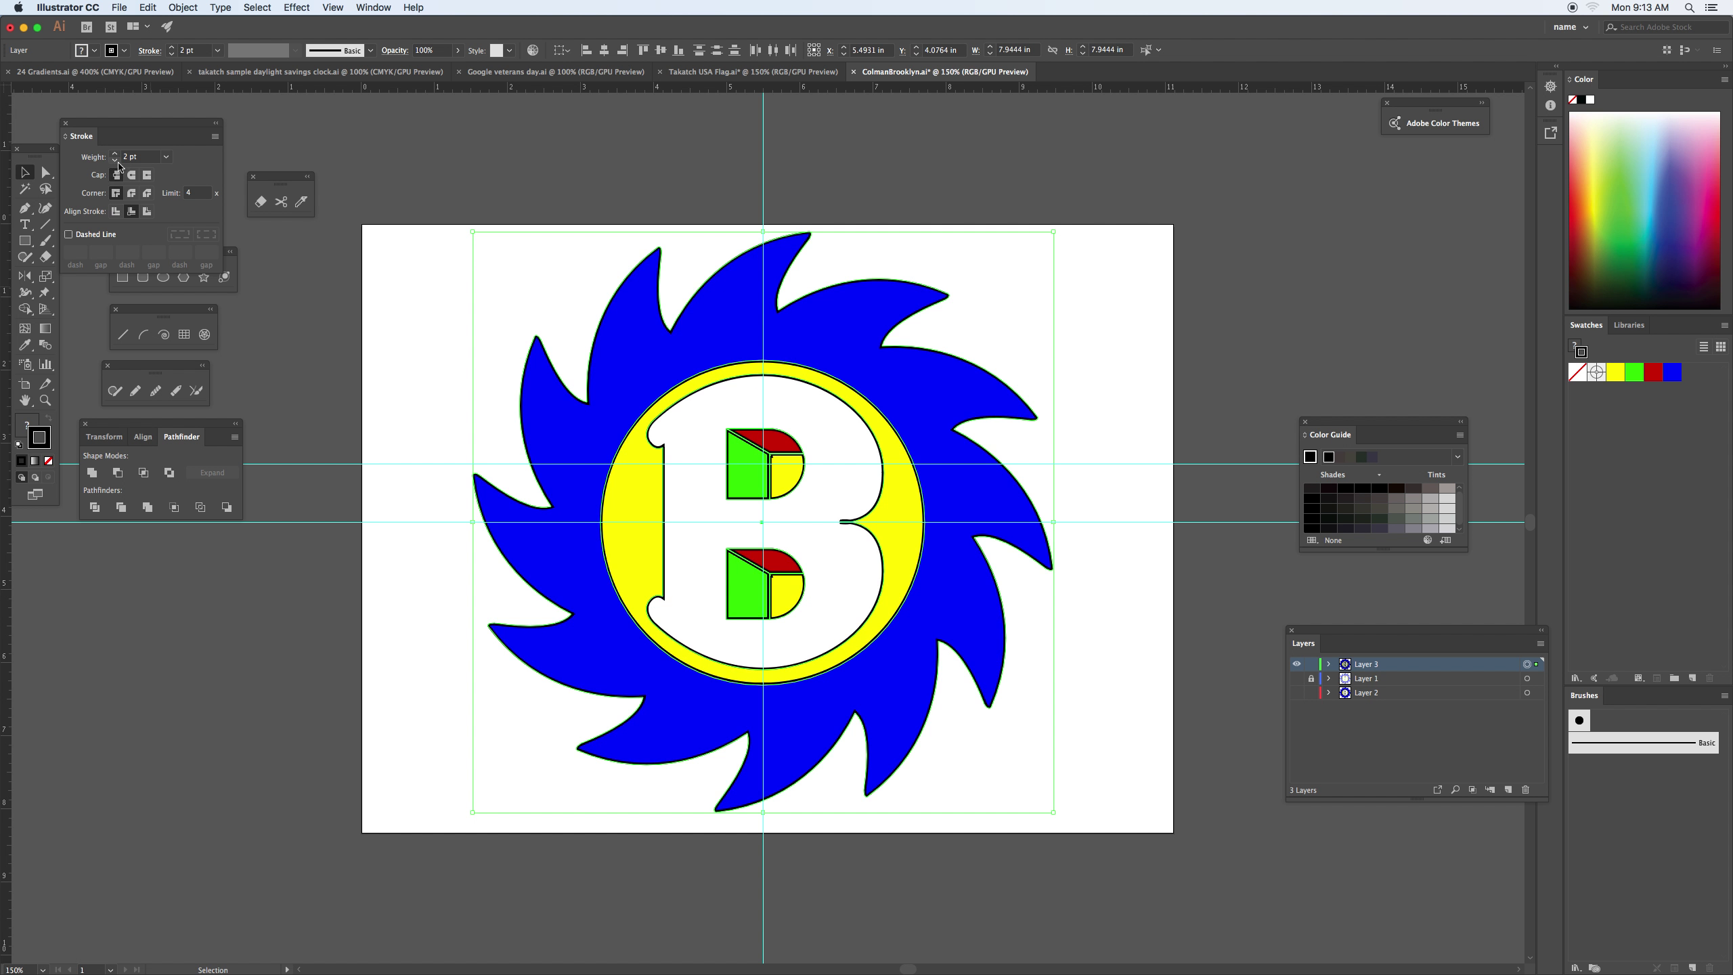
left_click(414, 309)
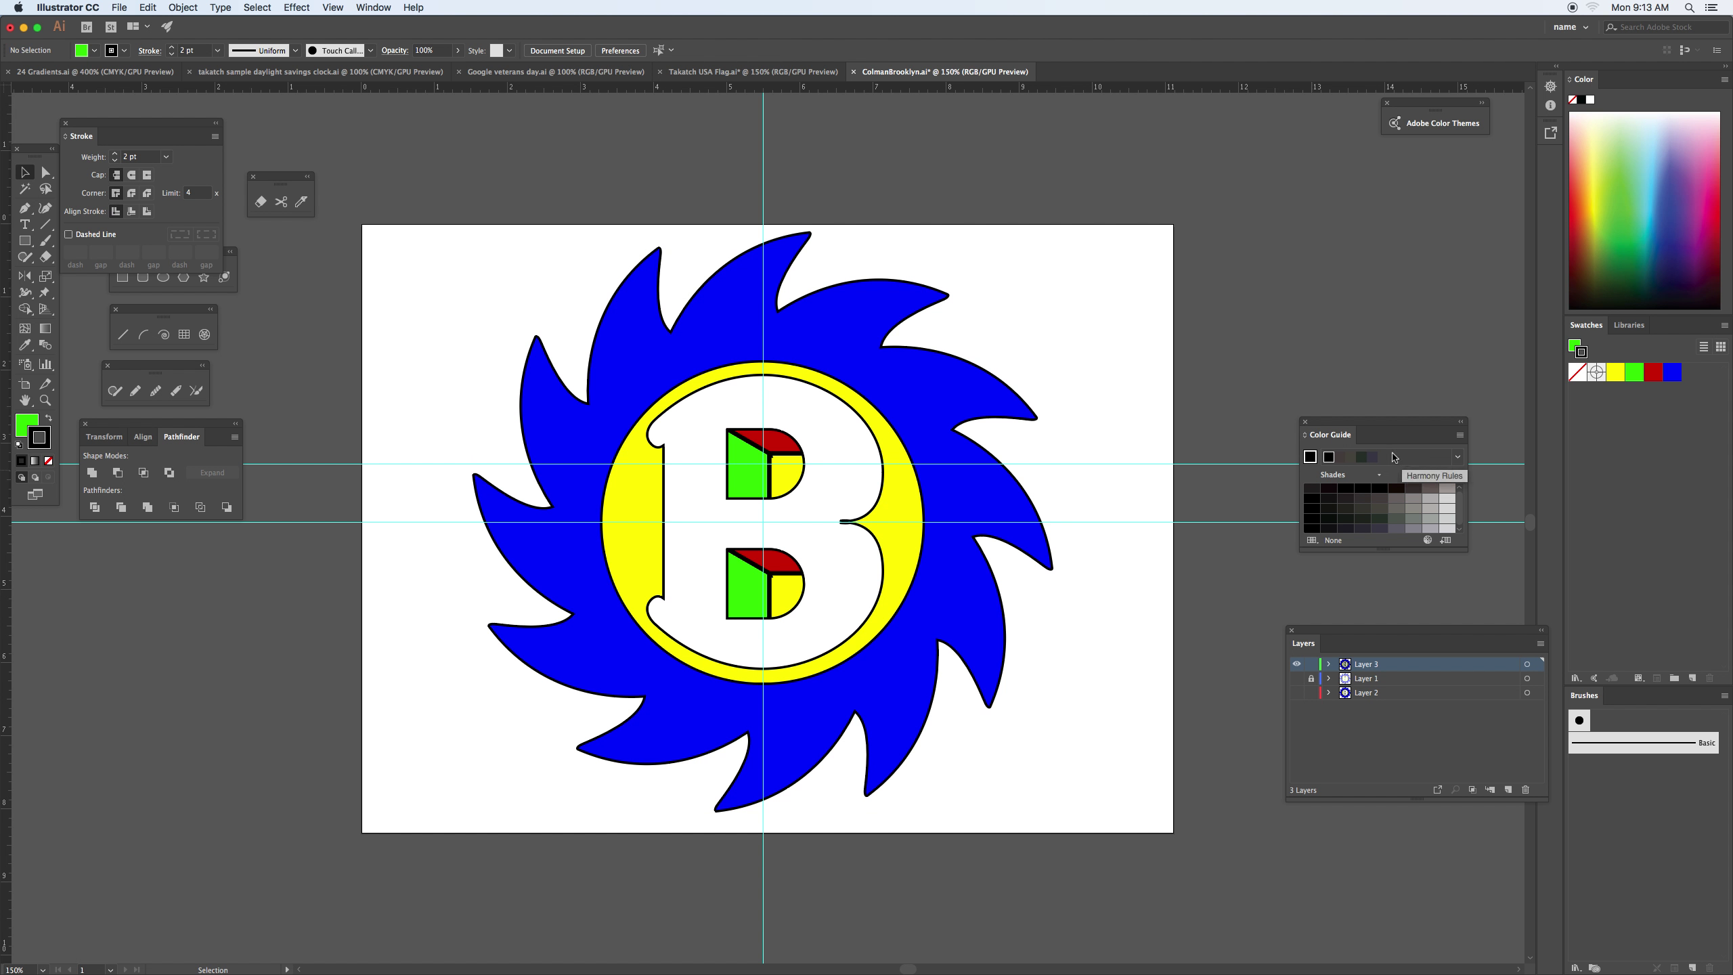
key("Tab")
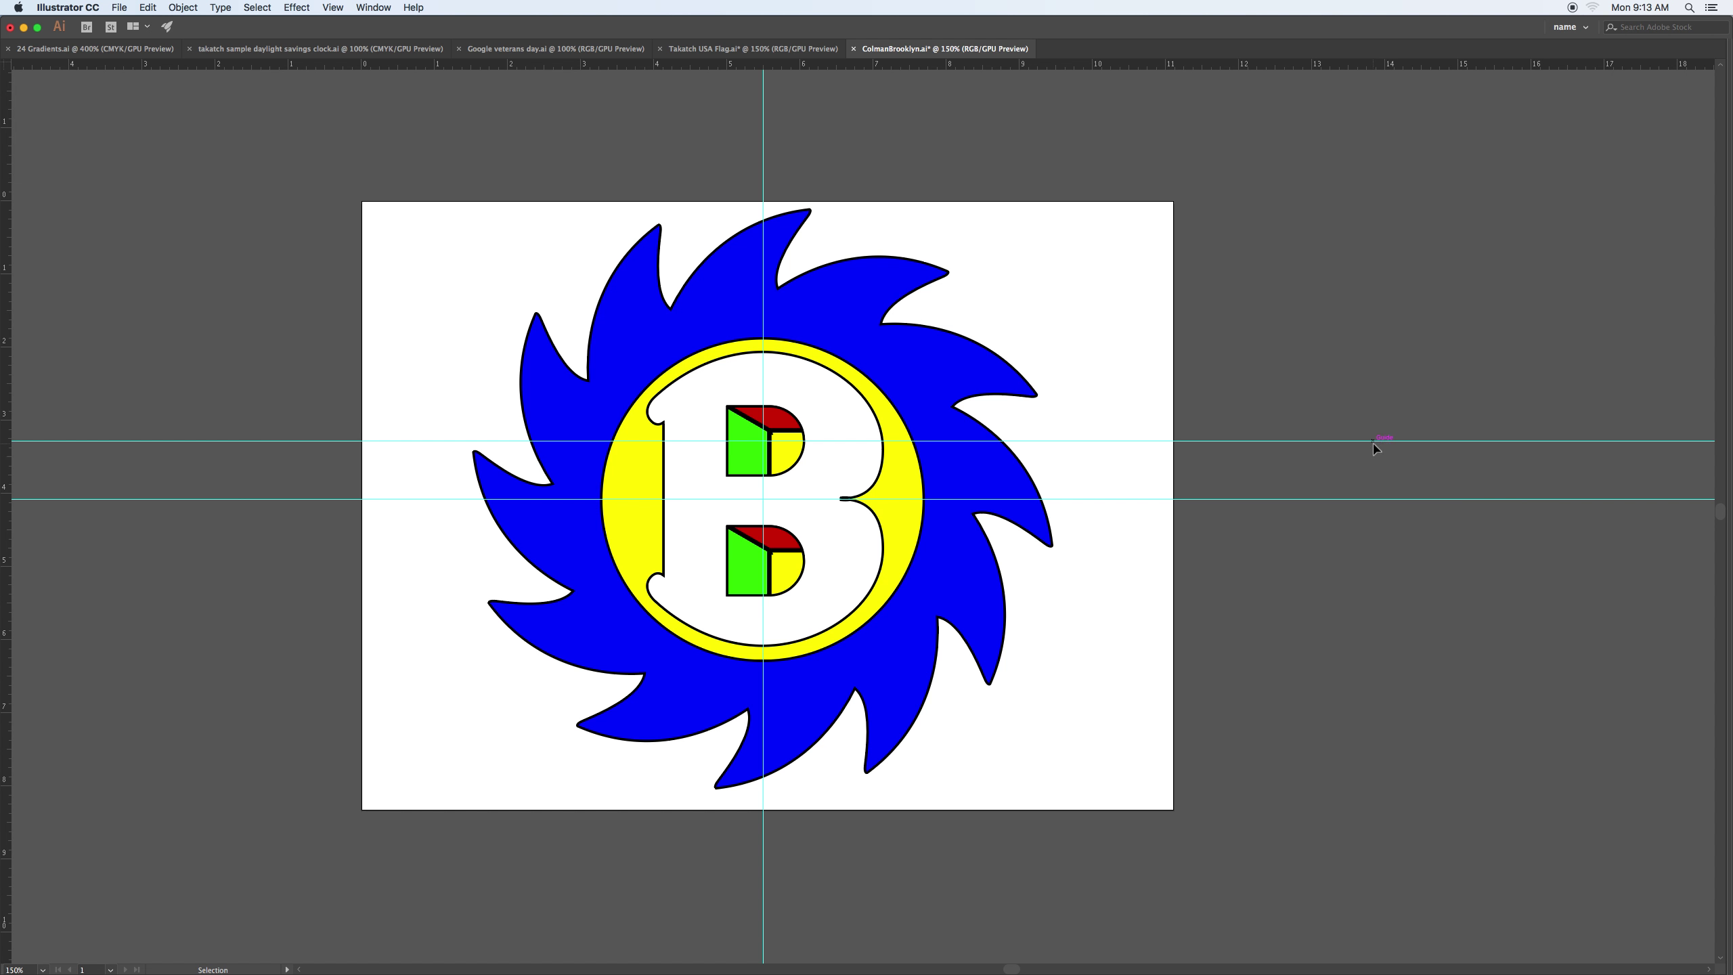